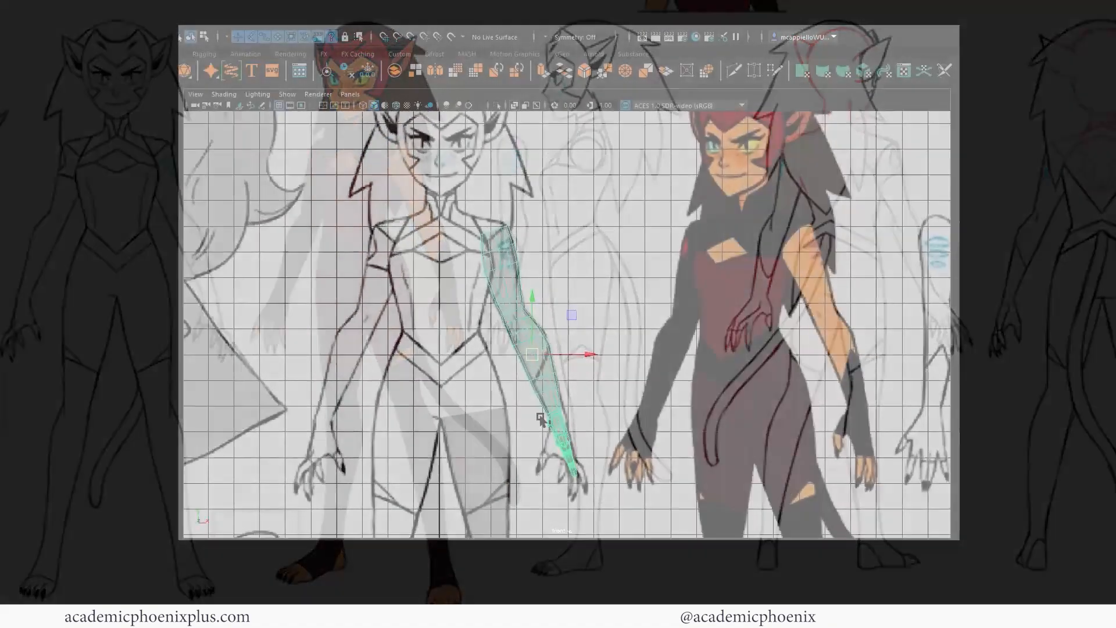
Lower the half face mesh's top centre vertex to round off the forehead.
{"action": "middle_click_drag", "start_coordinate": [484, 259], "coordinate": [474, 290], "text": "alt"}
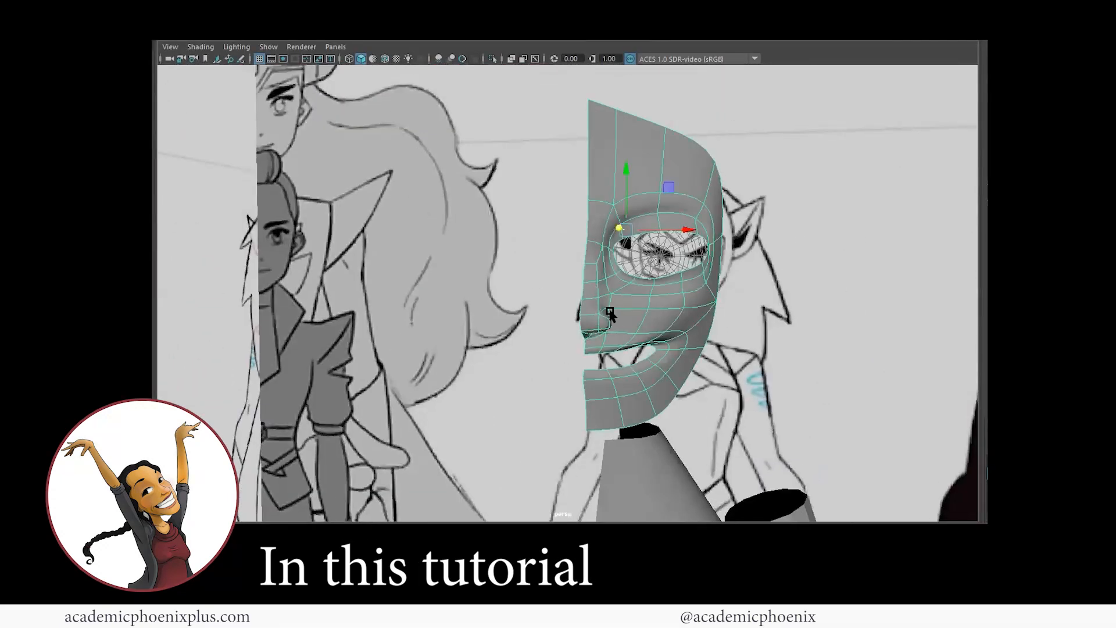
{"action": "right_click_drag", "start_coordinate": [635, 166], "coordinate": [581, 157]}
{"action": "left_click", "coordinate": [582, 122]}
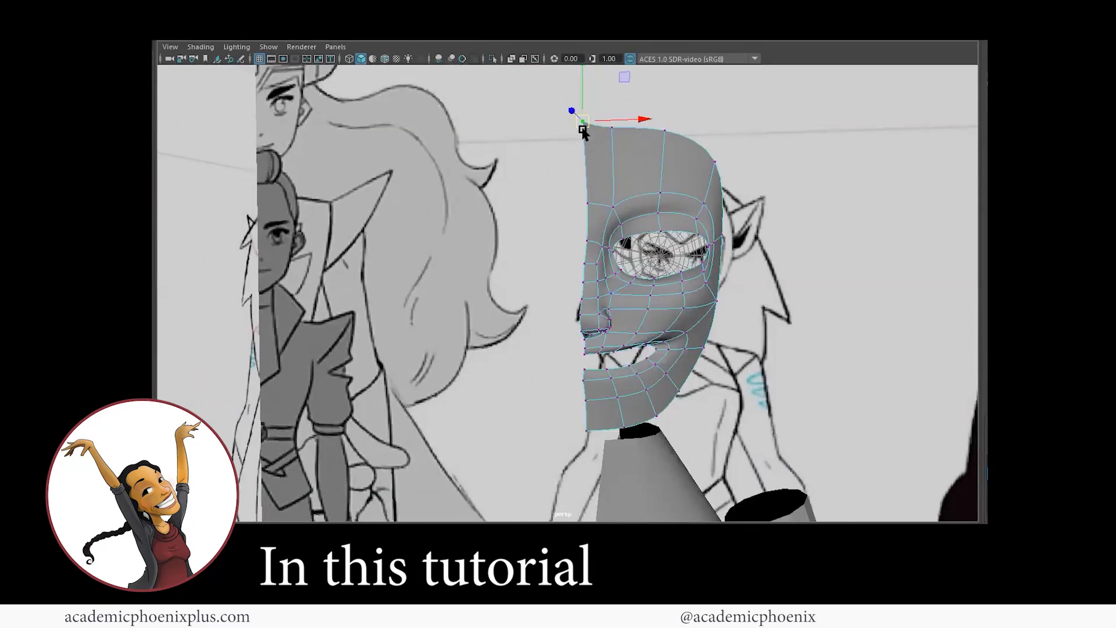
{"action": "right_click", "coordinate": [684, 155]}
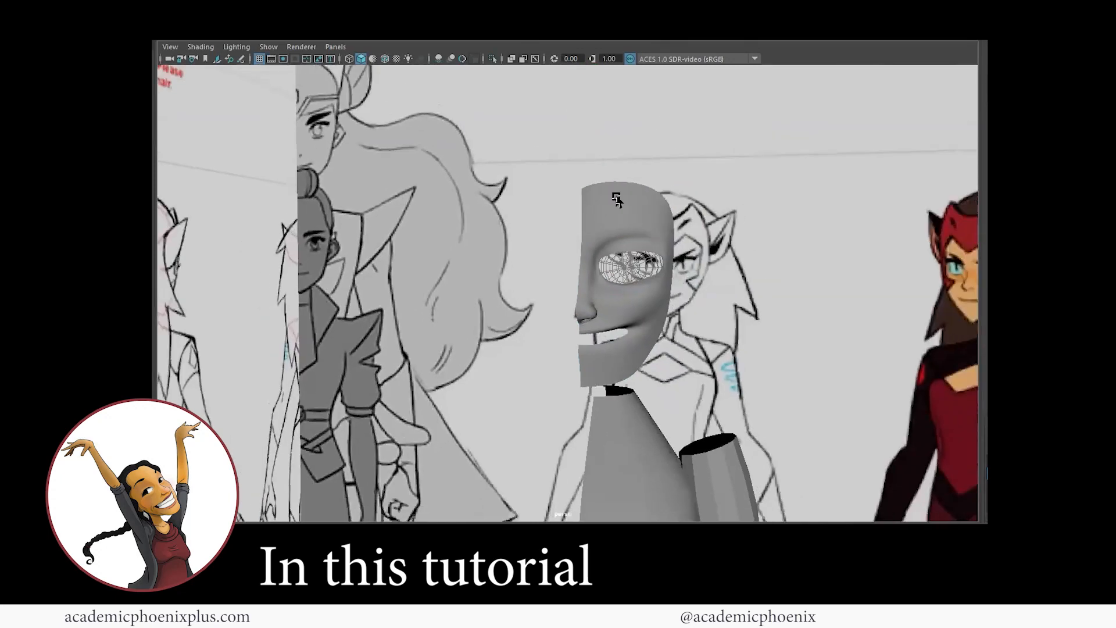
Mirror the half face to preview the full face, and delete the mirrored copy.
{"action": "left_click_drag", "start_coordinate": [581, 302], "coordinate": [681, 301], "text": "alt"}
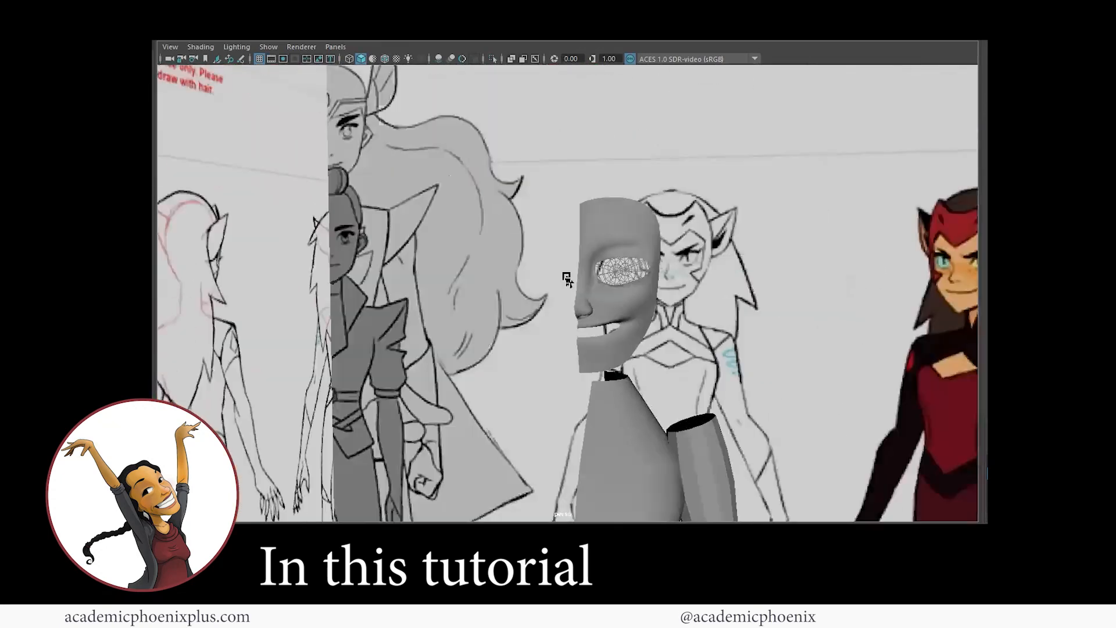
{"action": "left_click", "coordinate": [616, 290]}
{"action": "left_click", "coordinate": [170, 46]}
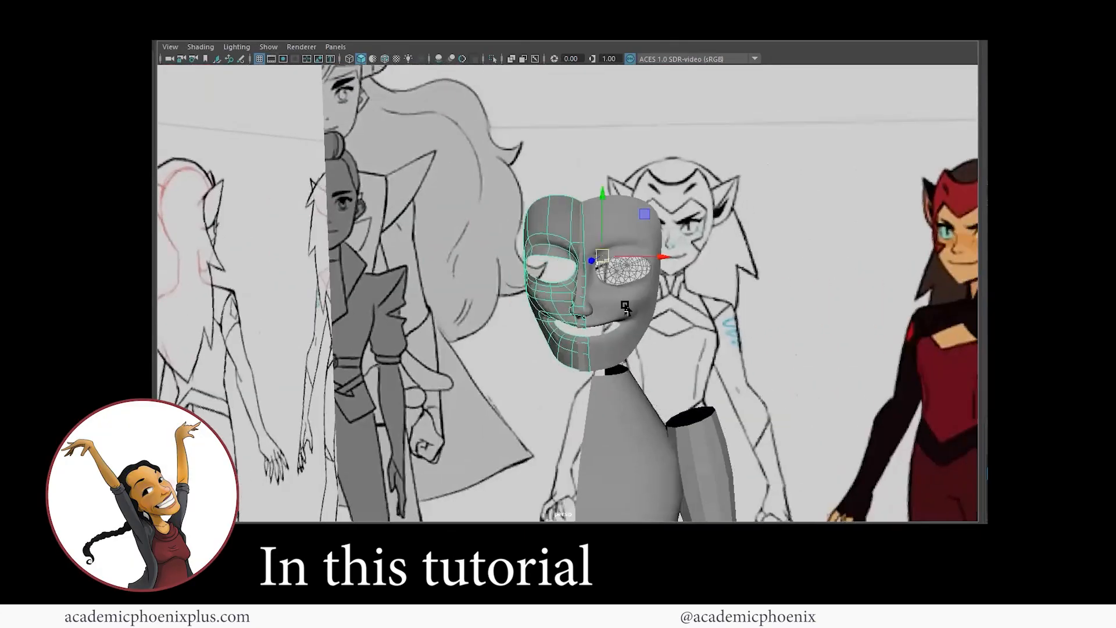
{"action": "left_click_drag", "start_coordinate": [667, 259], "coordinate": [660, 262]}
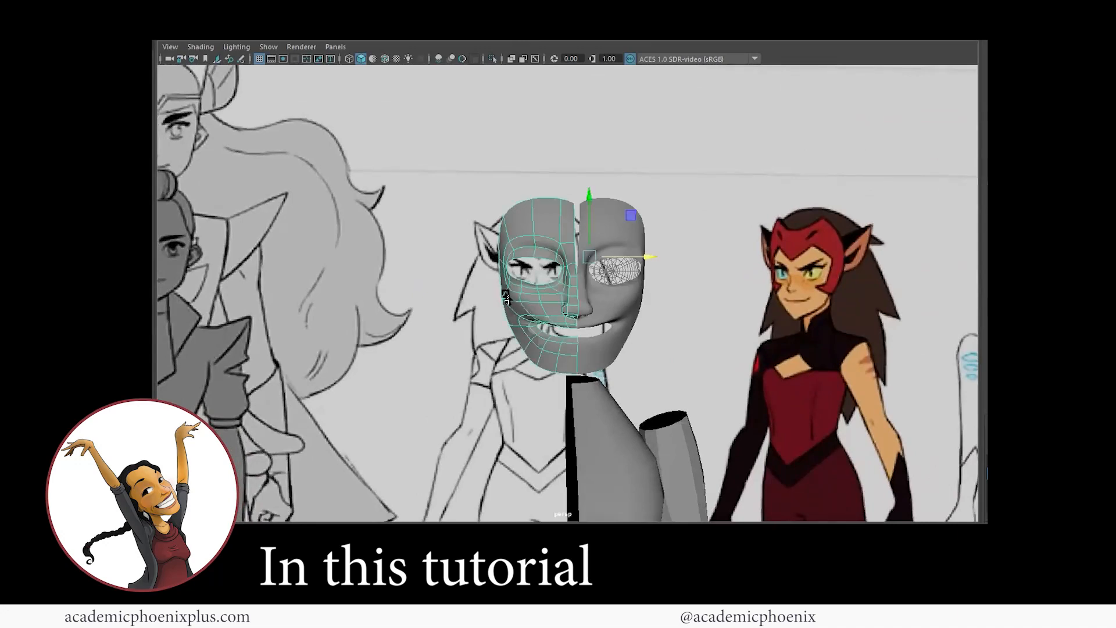
{"action": "key", "text": "Delete"}
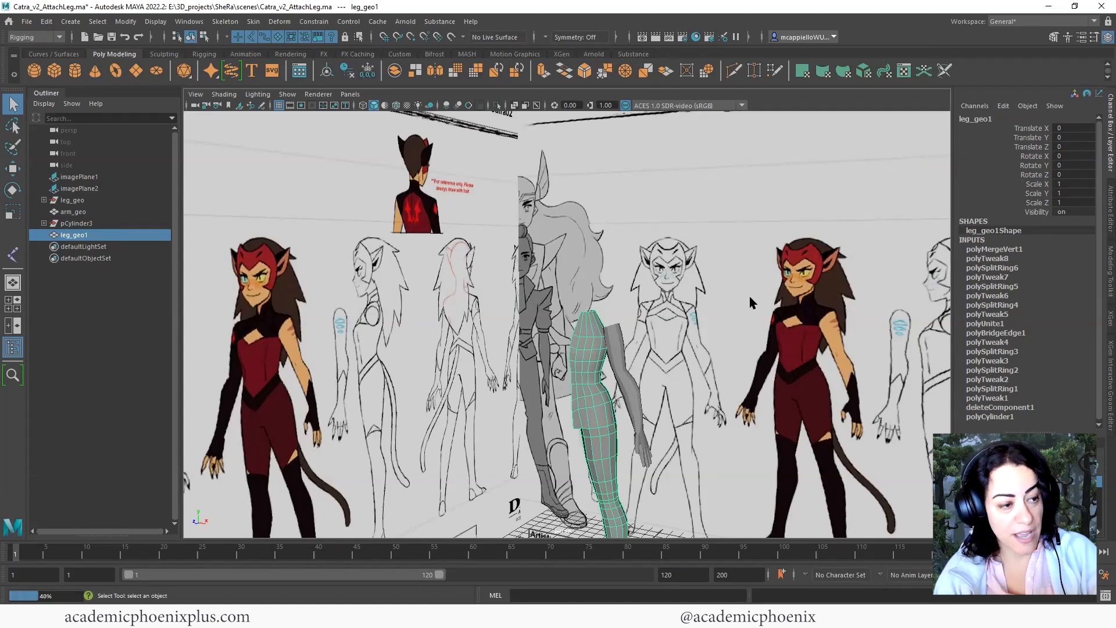
Examine the head in the colour reference and in the front-view line drawing up close.
{"action": "left_click_drag", "start_coordinate": [846, 278], "coordinate": [652, 297], "text": "alt"}
{"action": "middle_click_drag", "start_coordinate": [652, 298], "coordinate": [576, 326], "text": "alt"}
{"action": "mouse_move", "coordinate": [575, 325]}
{"action": "right_mouse_down", "text": "alt"}
{"action": "mouse_move", "coordinate": [695, 302]}
{"action": "mouse_move", "coordinate": [747, 312]}
{"action": "right_mouse_up", "text": "alt"}
{"action": "middle_click_drag", "start_coordinate": [747, 312], "coordinate": [699, 291], "text": "alt"}
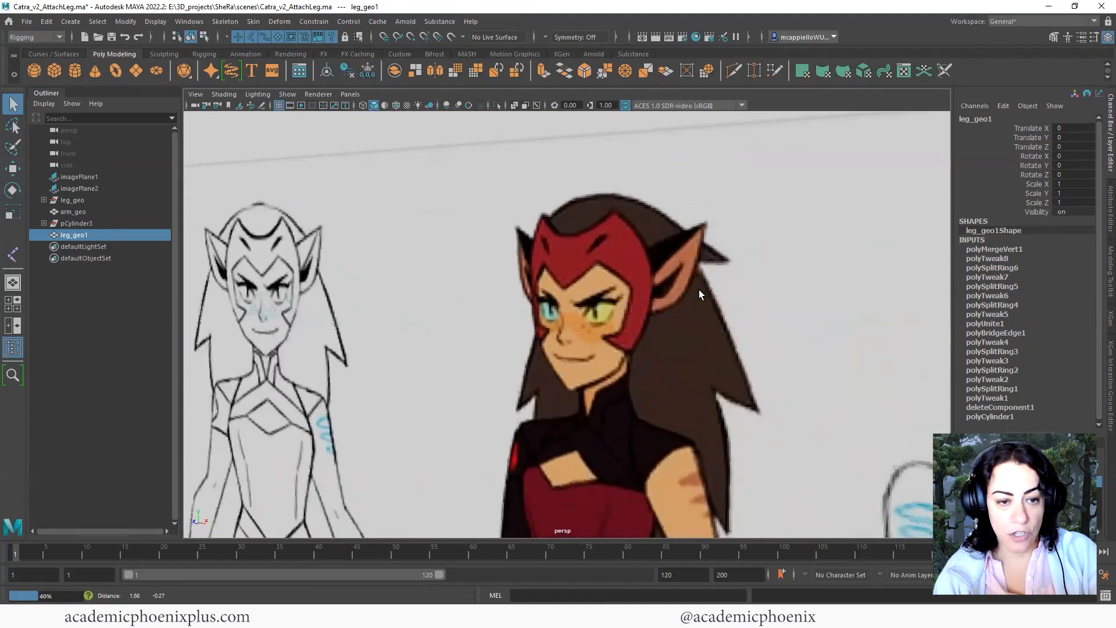
{"action": "left_click_drag", "start_coordinate": [699, 290], "coordinate": [599, 295], "text": "alt"}
{"action": "middle_click_drag", "start_coordinate": [599, 295], "coordinate": [720, 314], "text": "alt"}
{"action": "right_click_drag", "start_coordinate": [720, 314], "coordinate": [773, 302], "text": "alt"}
{"action": "mouse_move", "coordinate": [645, 285]}
{"action": "middle_mouse_down", "text": "alt"}
{"action": "mouse_move", "coordinate": [721, 292]}
{"action": "mouse_move", "coordinate": [758, 249]}
{"action": "middle_mouse_up", "text": "alt"}
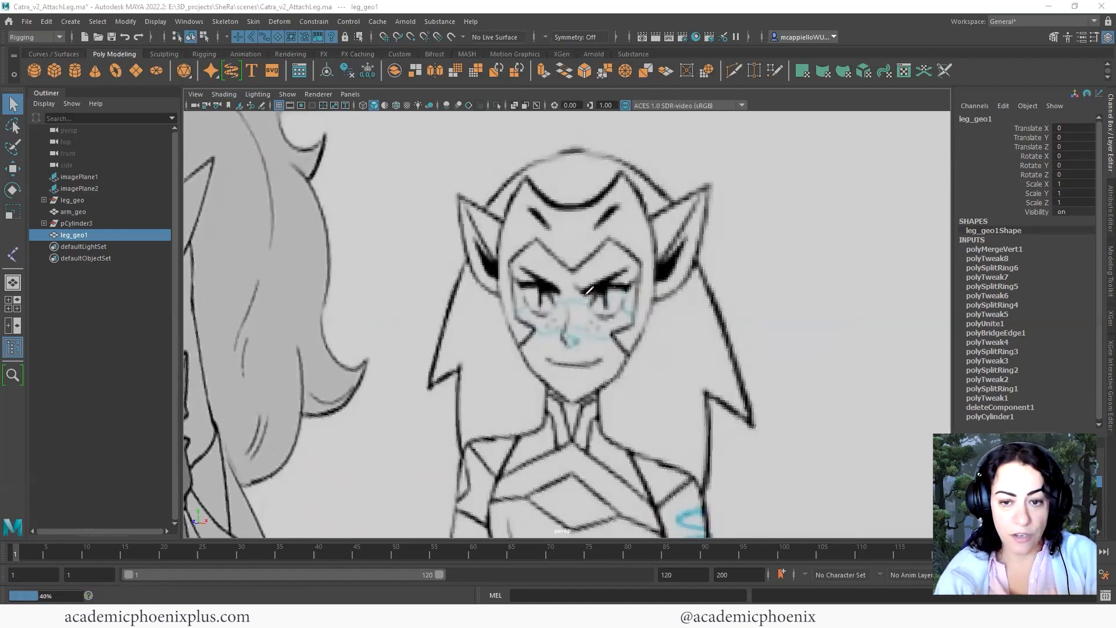
Sketch the planned edge loops around the eye, nose and mouth over the front-view face, and clear the annotation.
{"action": "left_click_drag", "start_coordinate": [627, 274], "coordinate": [614, 276]}
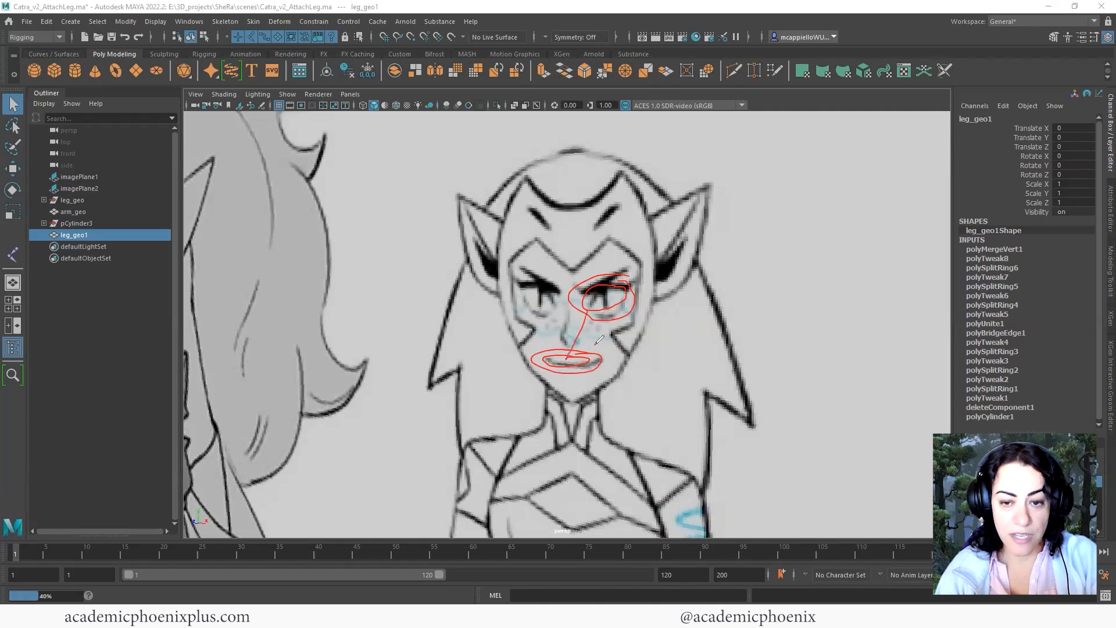
{"action": "left_click_drag", "start_coordinate": [602, 362], "coordinate": [606, 279]}
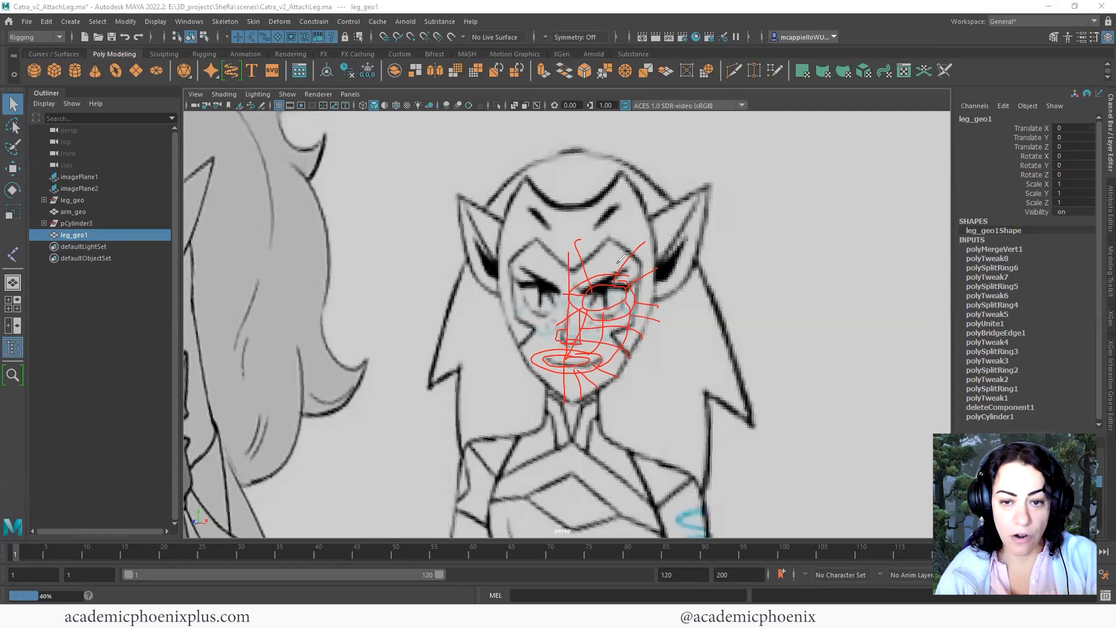
{"action": "mouse_move", "coordinate": [621, 258]}
{"action": "left_mouse_down"}
{"action": "mouse_move", "coordinate": [573, 290]}
{"action": "mouse_move", "coordinate": [631, 344]}
{"action": "left_mouse_up"}
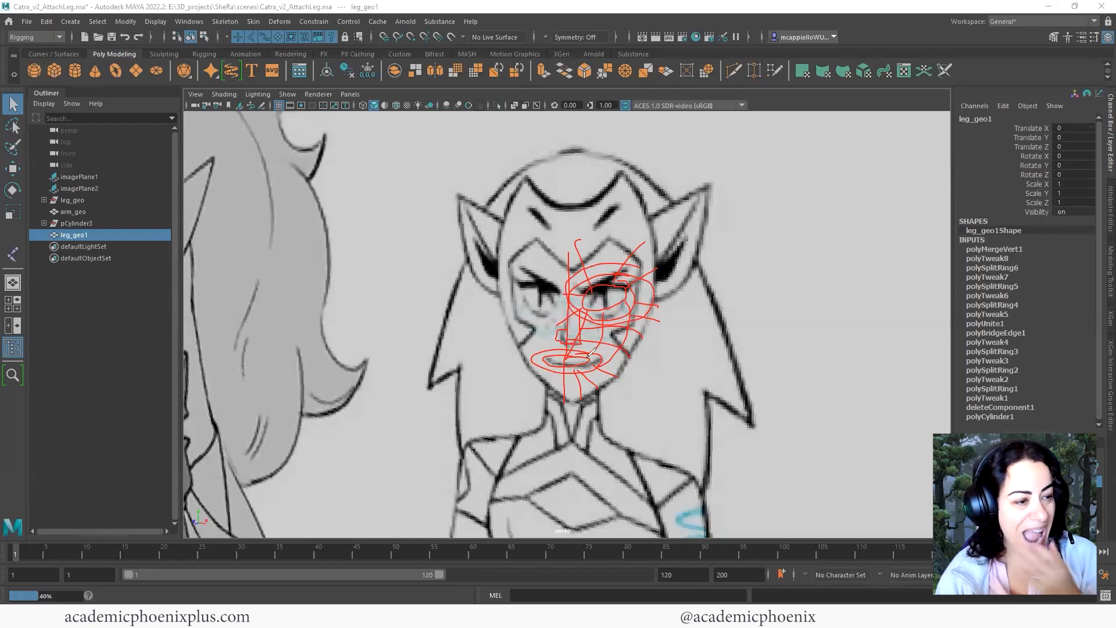
{"action": "left_click_drag", "start_coordinate": [545, 377], "coordinate": [598, 365]}
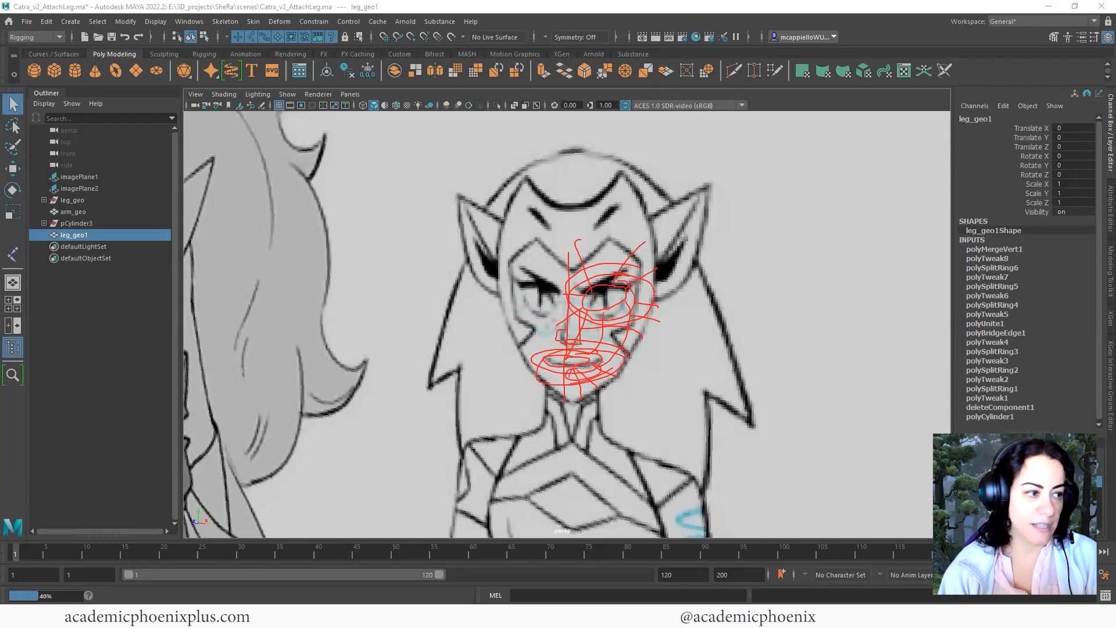
{"action": "key", "text": "Escape"}
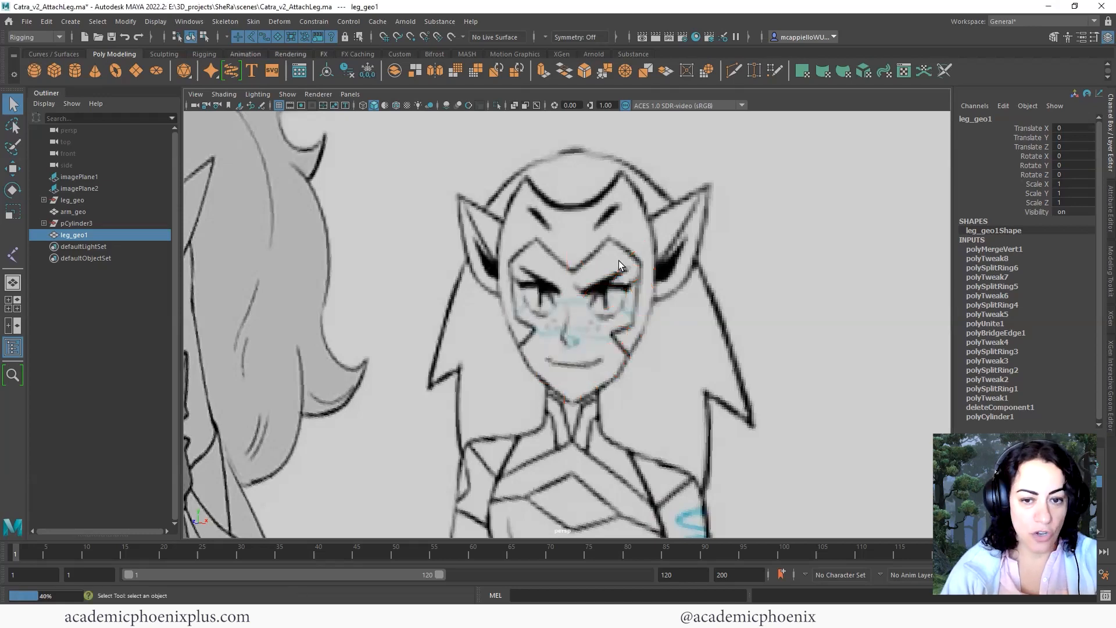
Create a polygon plane and set its Rotate X to 90.
{"action": "scroll", "coordinate": [517, 269], "scroll_direction": "down", "scroll_amount": 12}
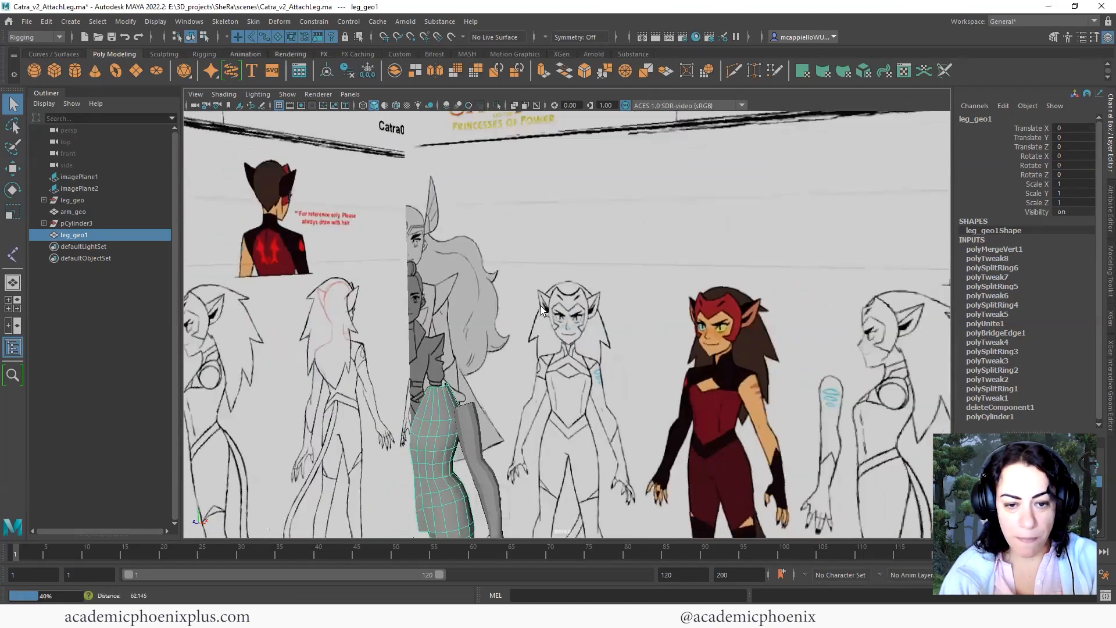
{"action": "left_click_drag", "start_coordinate": [567, 306], "coordinate": [607, 306], "text": "alt"}
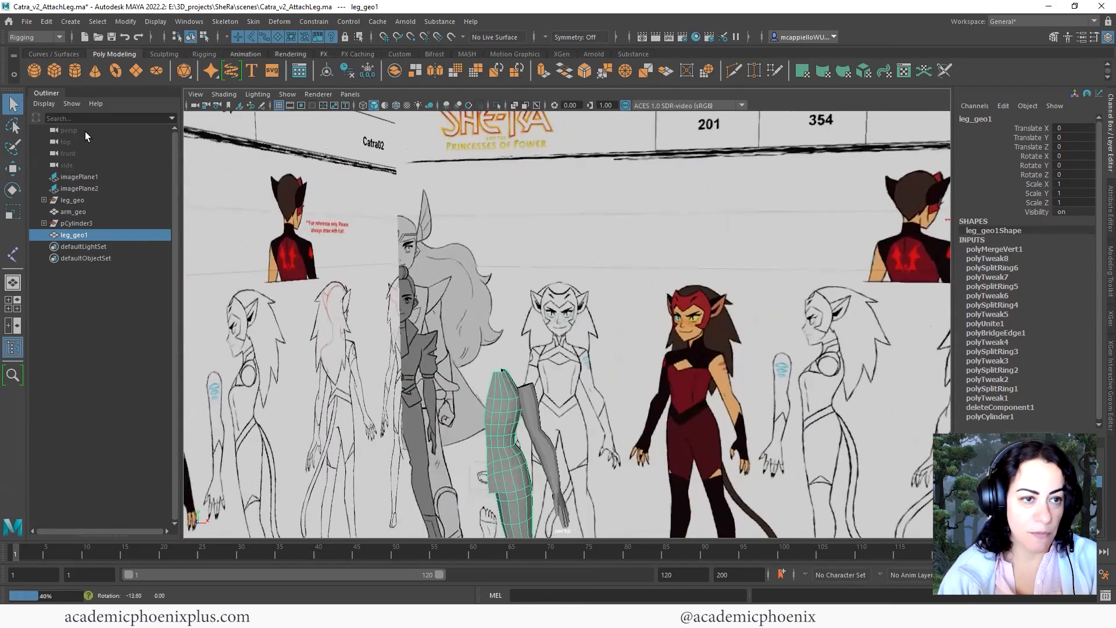
{"action": "left_click", "coordinate": [134, 68]}
{"action": "scroll", "coordinate": [638, 409], "scroll_direction": "down", "scroll_amount": 10}
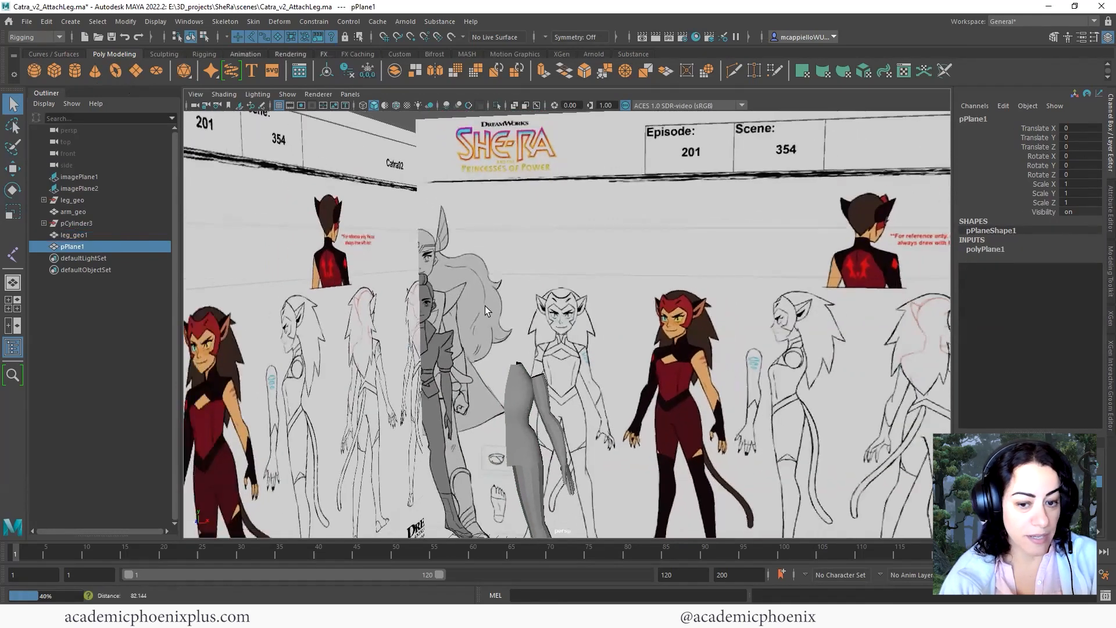
{"action": "middle_click_drag", "start_coordinate": [562, 458], "coordinate": [555, 460], "text": "alt"}
{"action": "key", "text": "e"}
{"action": "left_click_drag", "start_coordinate": [539, 439], "coordinate": [526, 503]}
{"action": "double_click", "coordinate": [1074, 155]}
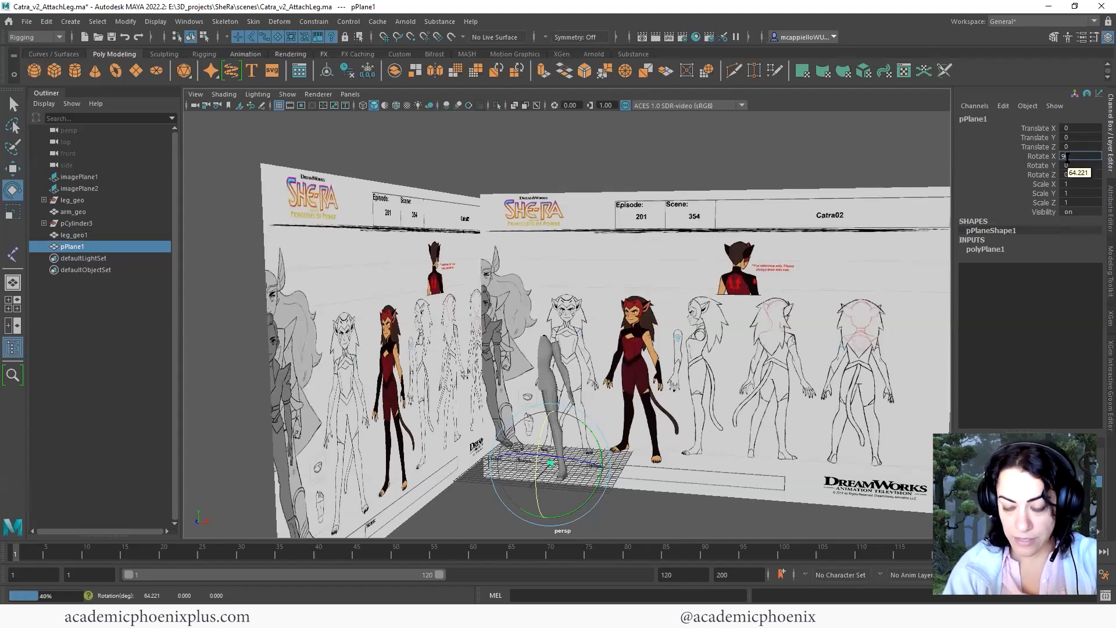
{"action": "type", "text": "90"}
{"action": "key", "text": "Return"}
Raise the plane to the face and, in the front view, scale it uniformly to about 3.2 over the face drawing.
{"action": "key", "text": "w"}
{"action": "left_click_drag", "start_coordinate": [552, 428], "coordinate": [576, 274]}
{"action": "key", "text": "space"}
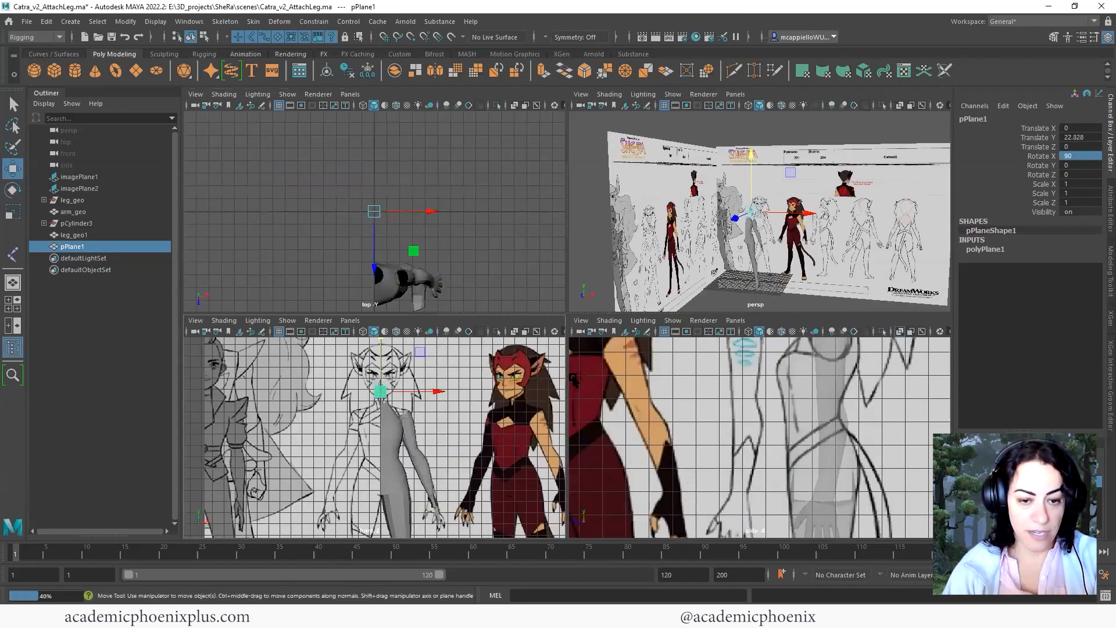
{"action": "key", "text": "space"}
{"action": "scroll", "coordinate": [631, 246], "scroll_direction": "up", "scroll_amount": 6}
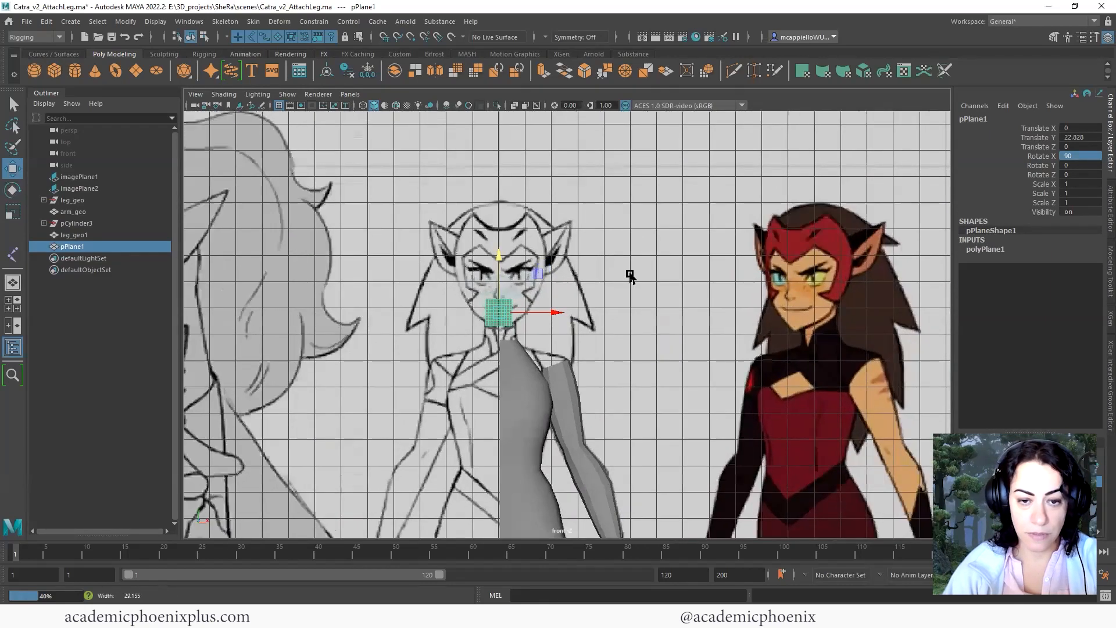
{"action": "middle_click_drag", "start_coordinate": [474, 360], "coordinate": [525, 414], "text": "alt"}
{"action": "key", "text": "r"}
{"action": "left_click_drag", "start_coordinate": [466, 351], "coordinate": [535, 279]}
{"action": "key", "text": "w"}
{"action": "key", "text": "r"}
{"action": "middle_click_drag", "start_coordinate": [617, 305], "coordinate": [599, 341], "text": "alt"}
Set the plane's width and height subdivisions to 1.
{"action": "double_click", "coordinate": [996, 250]}
{"action": "left_click_drag", "start_coordinate": [1089, 278], "coordinate": [1087, 284]}
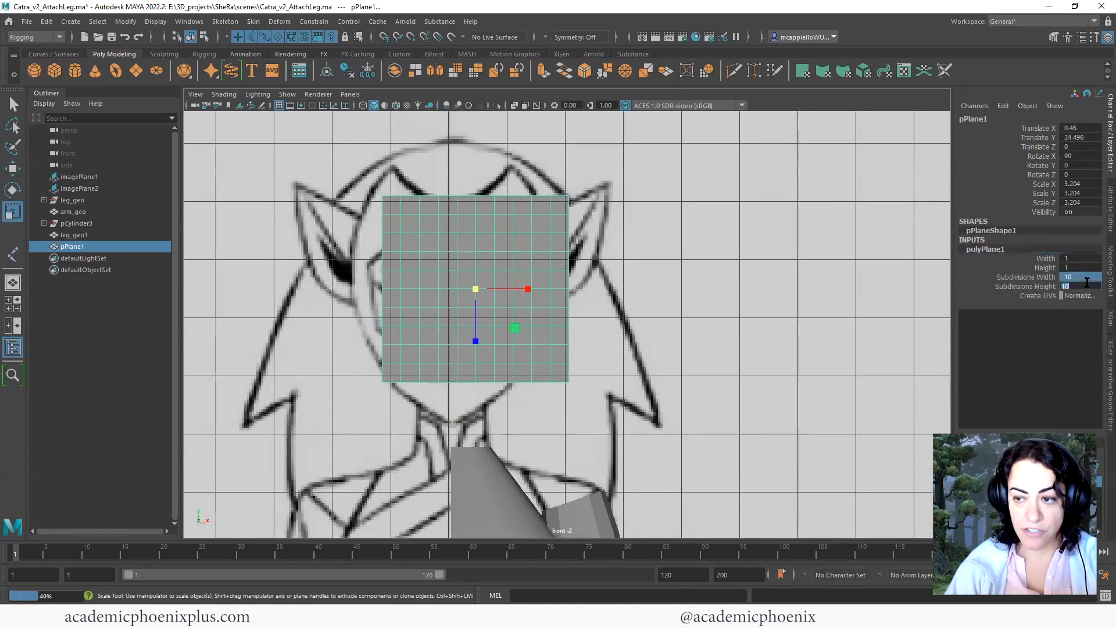
{"action": "type", "text": "1"}
{"action": "key", "text": "Return"}
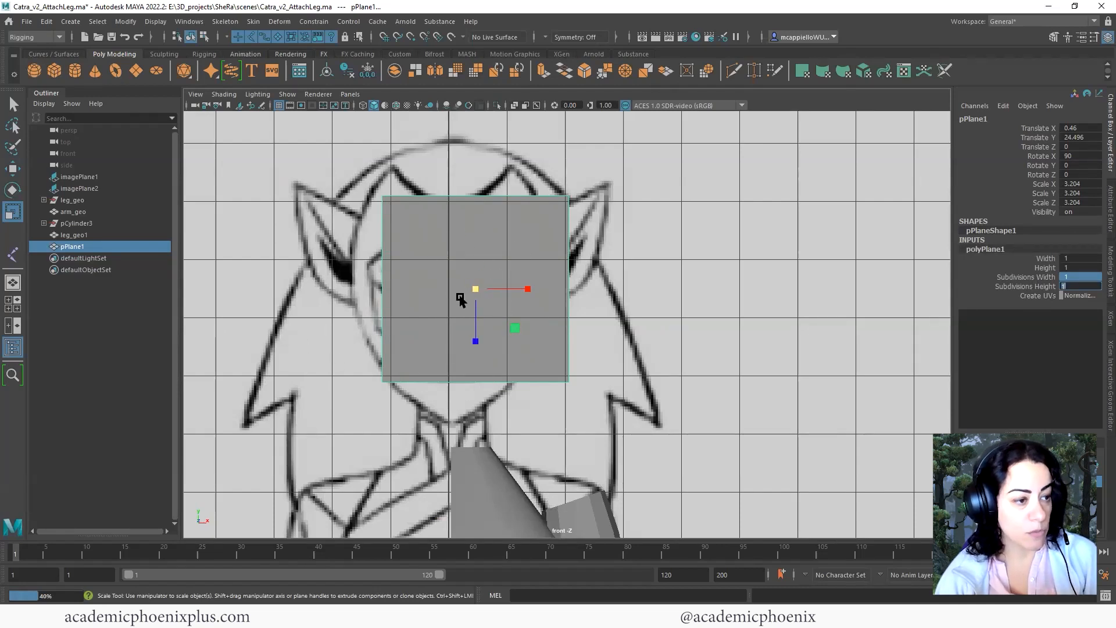
Move the plane's two inner vertices onto the face's centre line, one at the forehead and one at the chin.
{"action": "right_click_drag", "start_coordinate": [516, 239], "coordinate": [463, 239]}
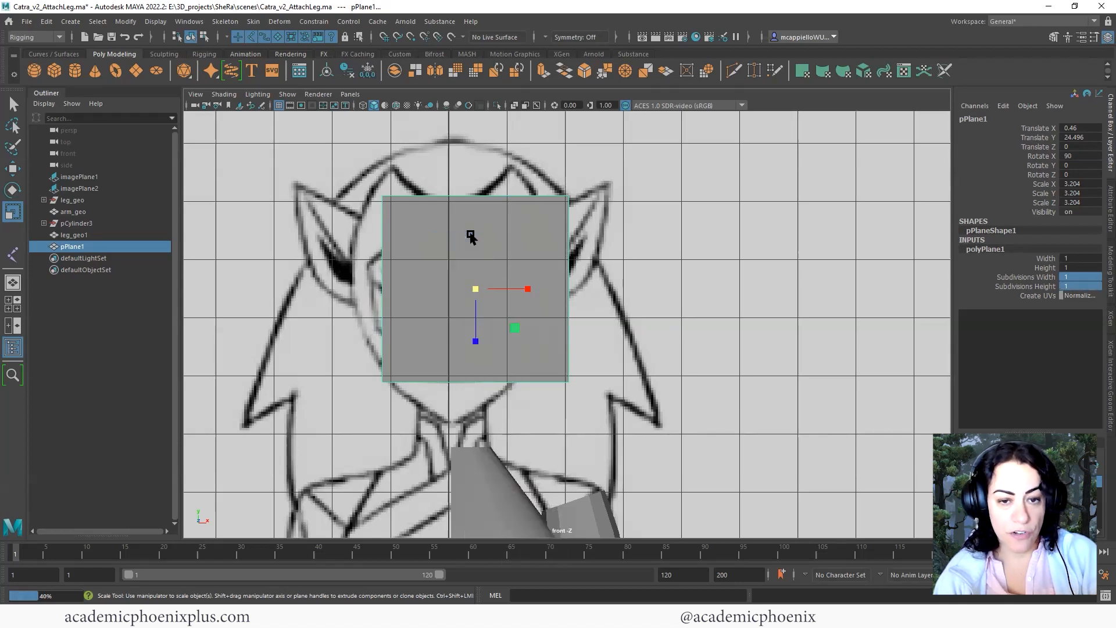
{"action": "left_click", "coordinate": [381, 196]}
{"action": "key", "text": "w"}
{"action": "left_click_drag", "start_coordinate": [392, 208], "coordinate": [452, 211]}
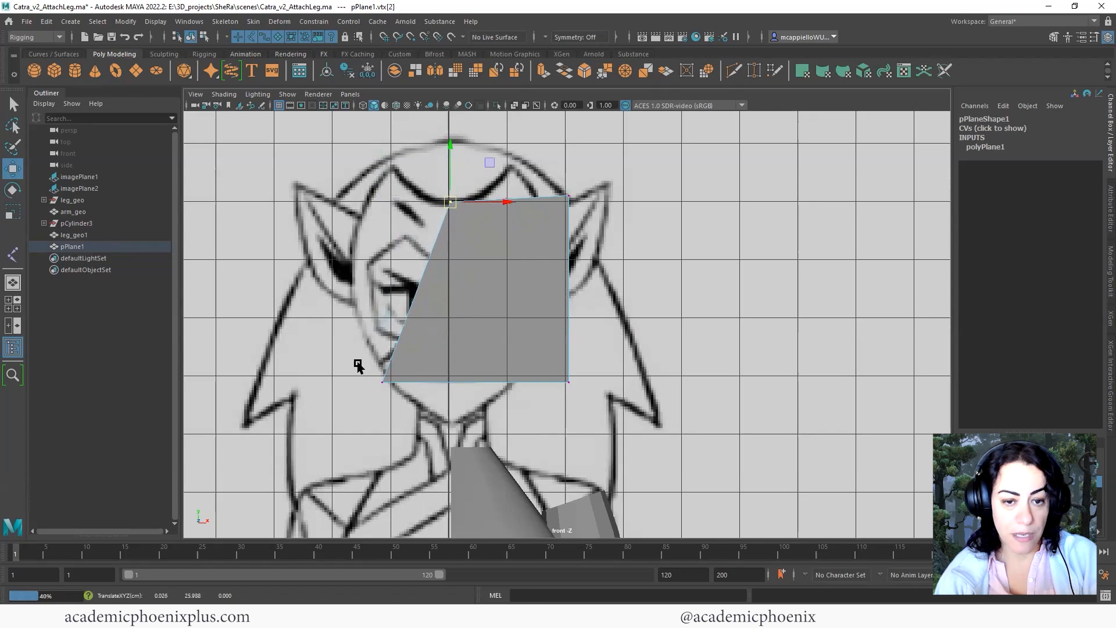
{"action": "left_click", "coordinate": [383, 385]}
{"action": "left_click_drag", "start_coordinate": [384, 388], "coordinate": [450, 426]}
Move the plane's two outer vertices onto the face outline at the temple and the jaw.
{"action": "left_click", "coordinate": [568, 195]}
{"action": "left_click_drag", "start_coordinate": [568, 195], "coordinate": [550, 228]}
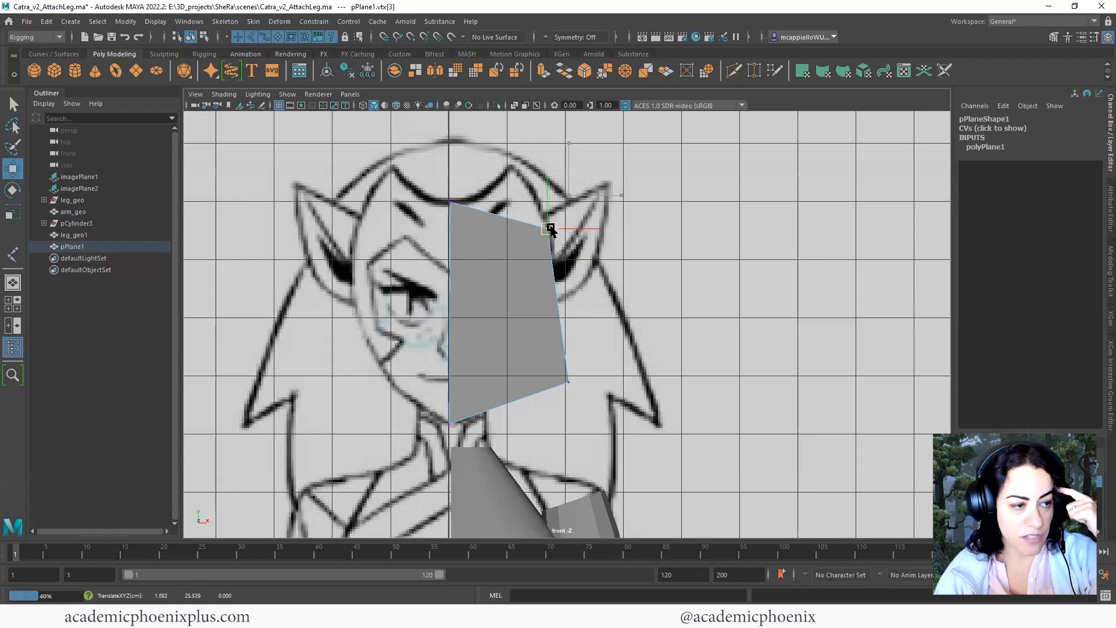
{"action": "left_click", "coordinate": [570, 384]}
{"action": "left_click_drag", "start_coordinate": [570, 384], "coordinate": [522, 380]}
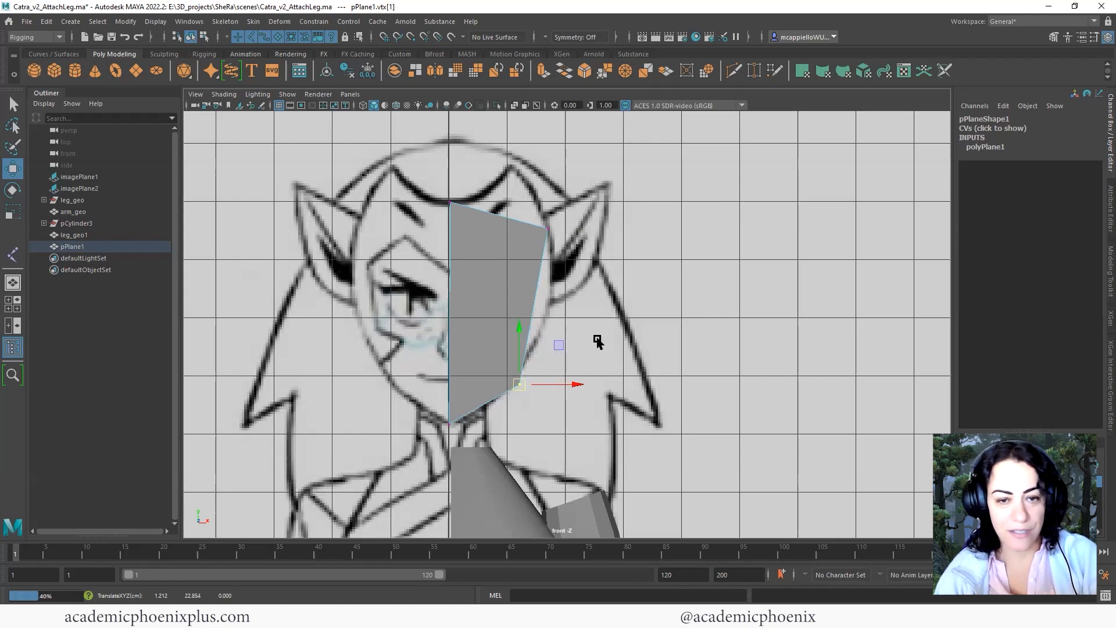
In the side view, move the plane to the face profile at about Z 6.88 and rotate it about 24.5 degrees around Y.
{"action": "key", "text": "space"}
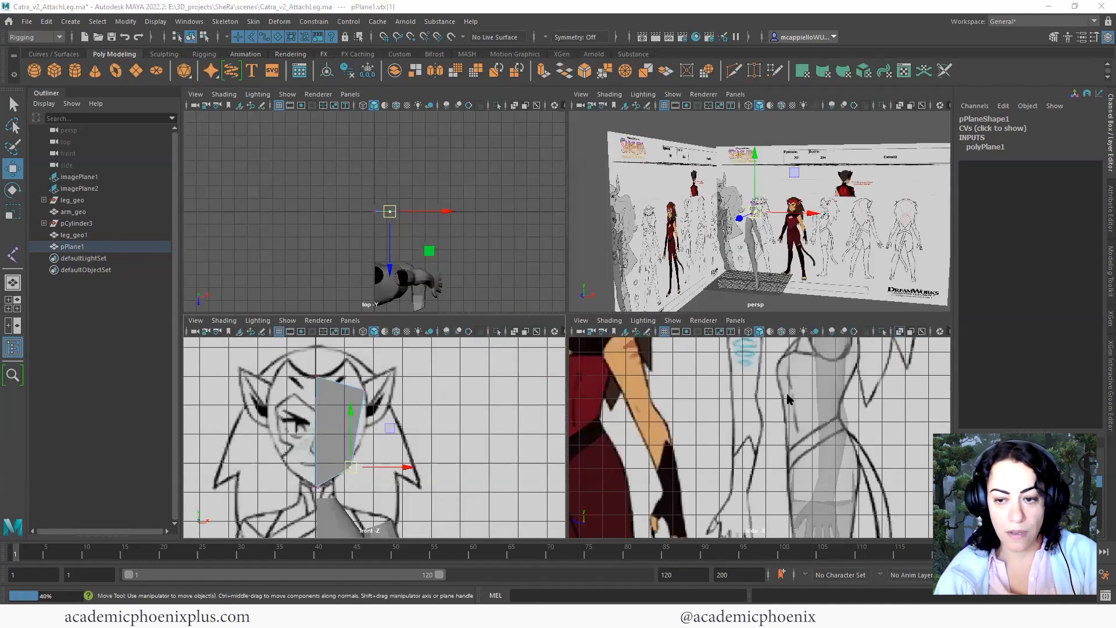
{"action": "key", "text": "space"}
{"action": "scroll", "coordinate": [686, 244], "scroll_direction": "down", "scroll_amount": 10}
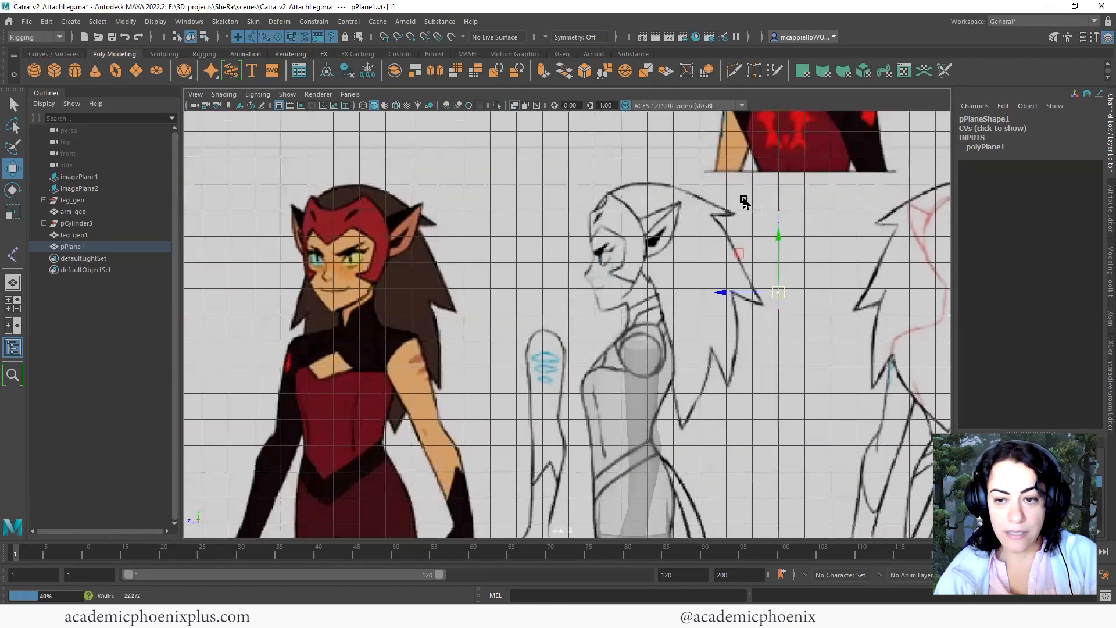
{"action": "left_click_drag", "start_coordinate": [733, 196], "coordinate": [838, 380]}
{"action": "right_click_drag", "start_coordinate": [775, 279], "coordinate": [796, 251]}
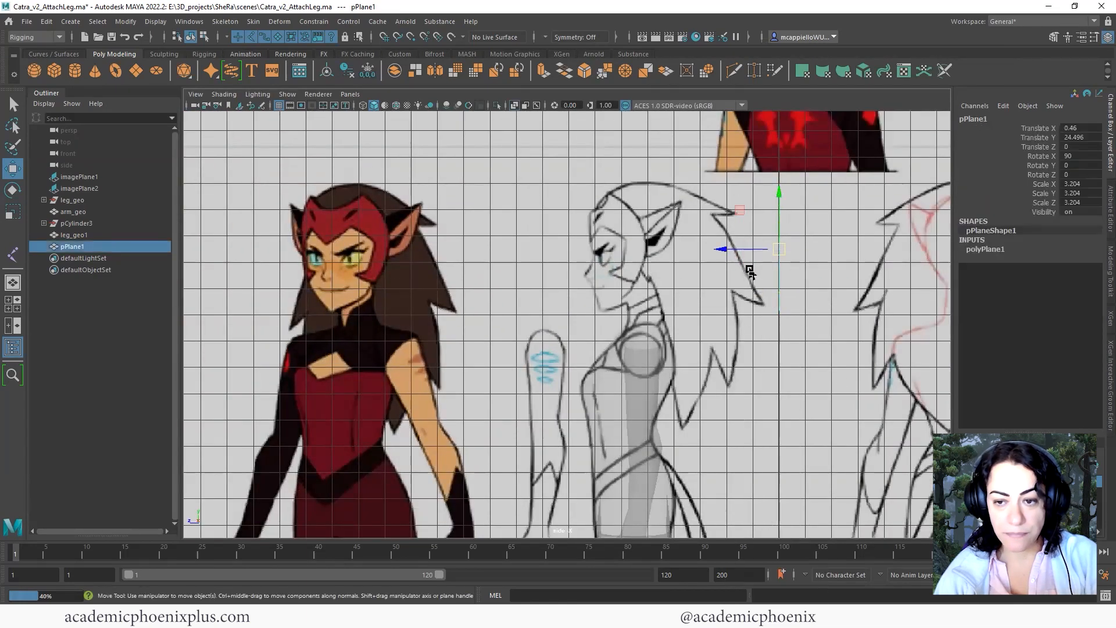
{"action": "left_click_drag", "start_coordinate": [614, 256], "coordinate": [543, 259]}
{"action": "key", "text": "e"}
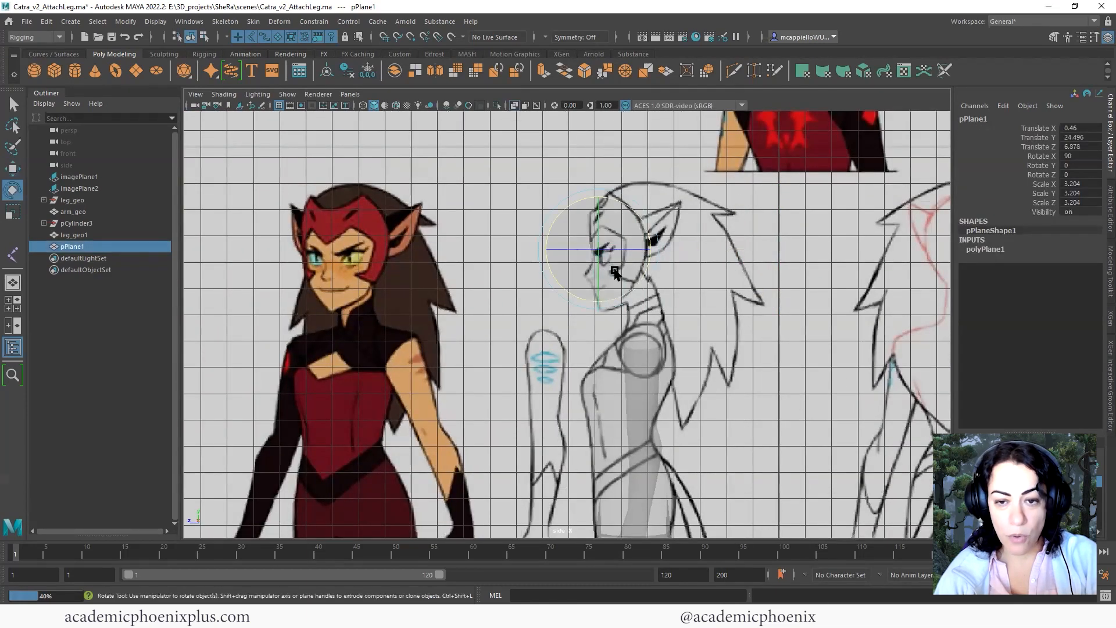
{"action": "left_click_drag", "start_coordinate": [623, 254], "coordinate": [642, 256]}
In the side view, move the plane's upper centre vertex onto the forehead's profile line.
{"action": "scroll", "coordinate": [733, 250], "scroll_direction": "up", "scroll_amount": 3}
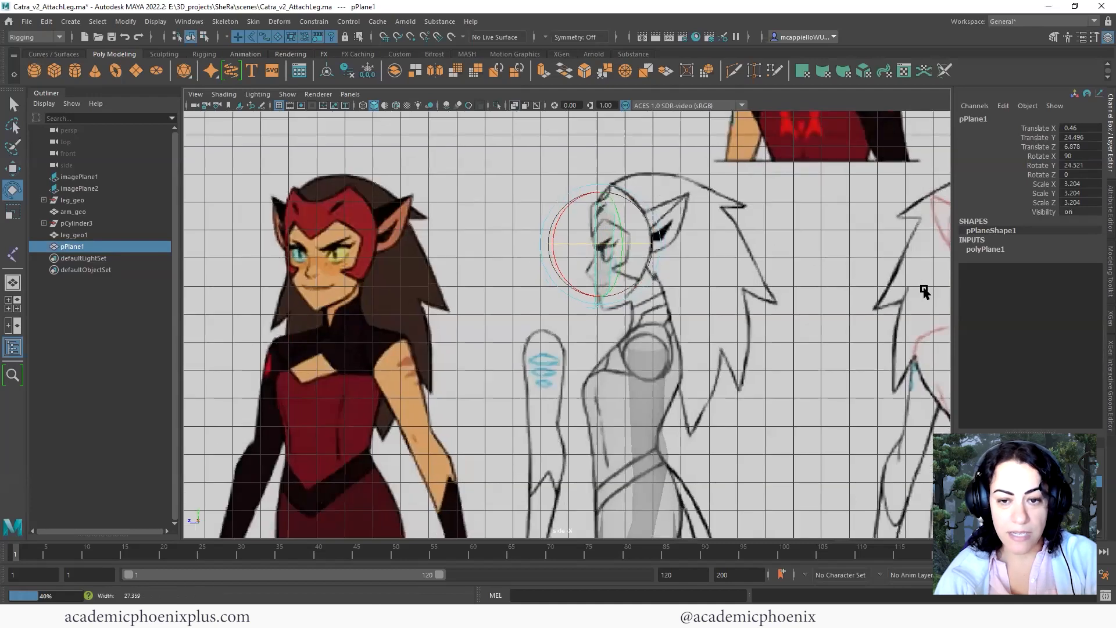
{"action": "scroll", "coordinate": [755, 375], "scroll_direction": "up", "scroll_amount": 5}
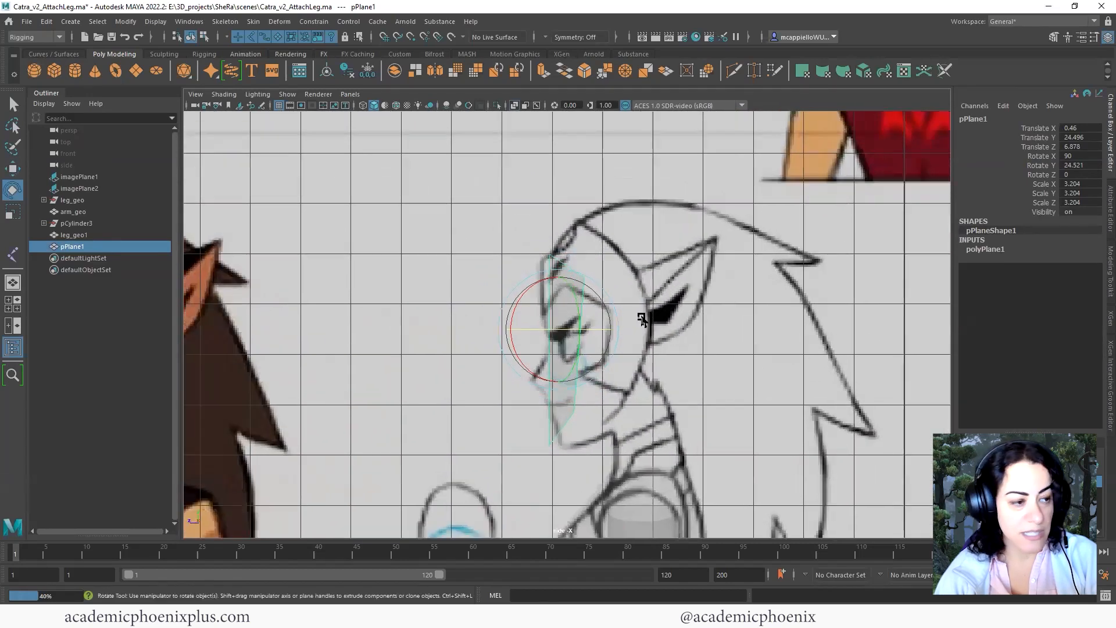
{"action": "scroll", "coordinate": [750, 378], "scroll_direction": "down", "scroll_amount": 2}
{"action": "scroll", "coordinate": [758, 418], "scroll_direction": "up", "scroll_amount": 2}
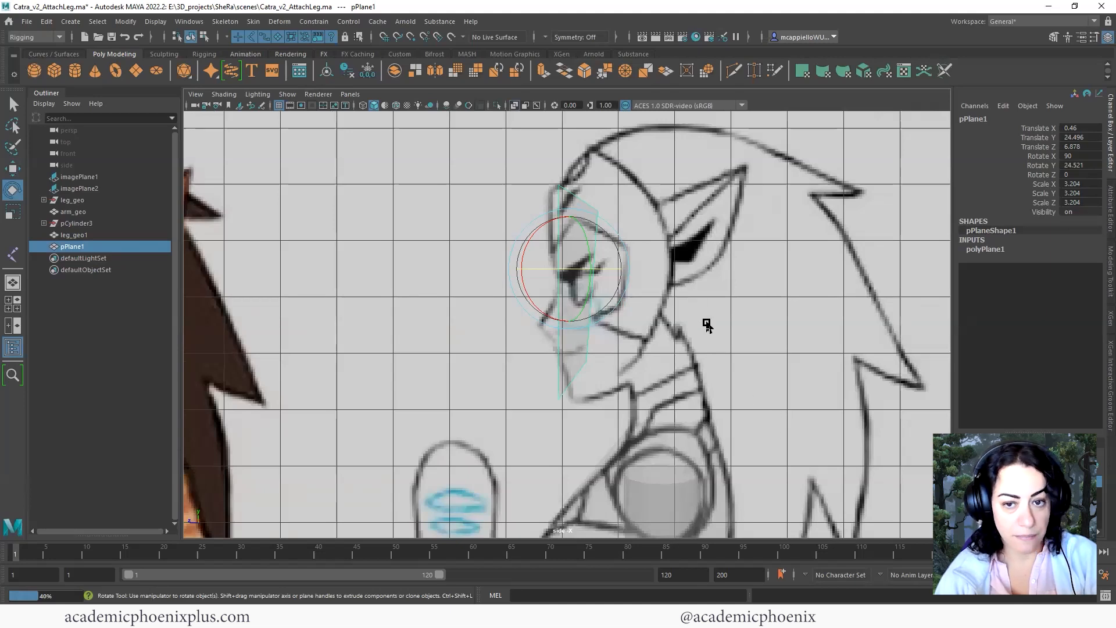
{"action": "middle_click_drag", "start_coordinate": [706, 323], "coordinate": [715, 373], "text": "alt"}
{"action": "right_click", "coordinate": [589, 251]}
{"action": "left_click", "coordinate": [533, 251]}
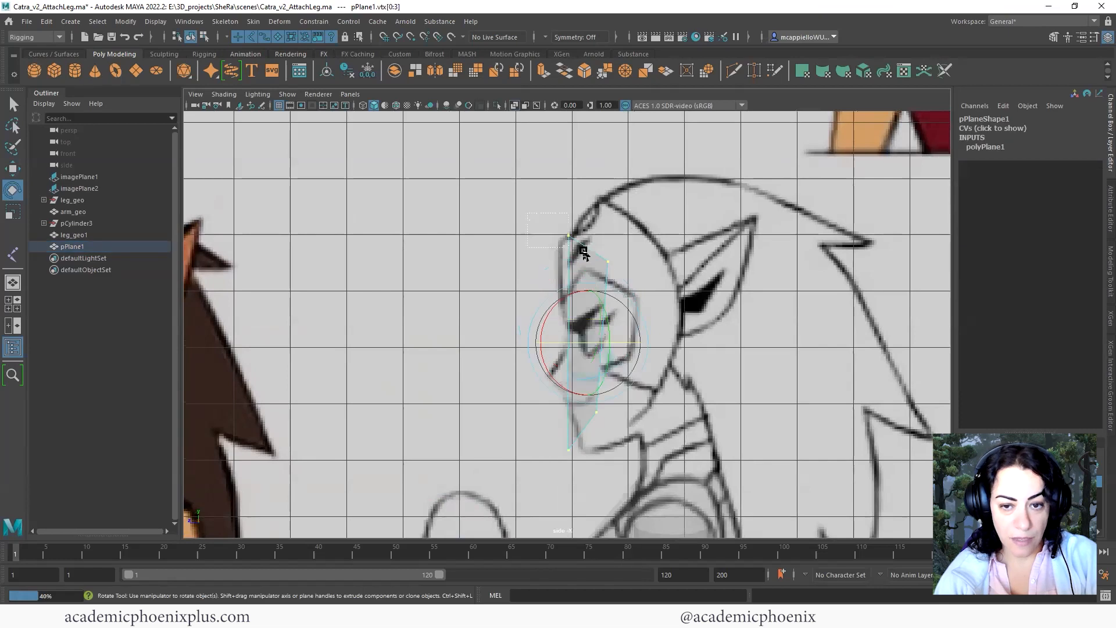
{"action": "left_click", "coordinate": [569, 236]}
{"action": "key", "text": "w"}
{"action": "left_click_drag", "start_coordinate": [580, 239], "coordinate": [572, 241]}
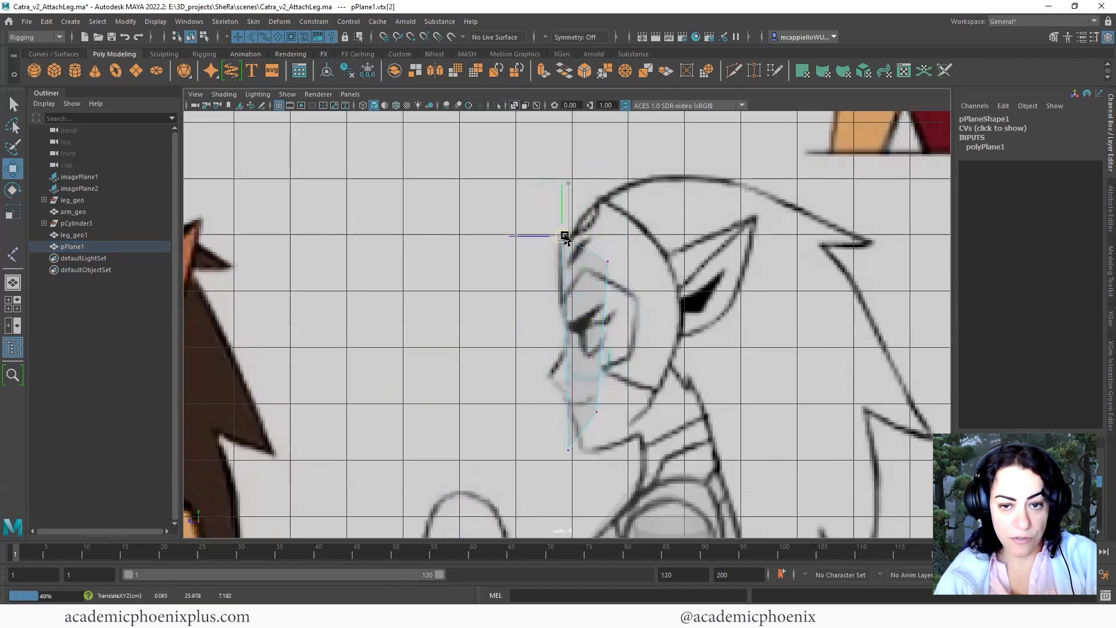
In the side view, move the plane's lower centre vertex to the chin tip and its outer jaw vertex back to the jawline.
{"action": "left_click", "coordinate": [568, 450]}
{"action": "left_click_drag", "start_coordinate": [568, 450], "coordinate": [583, 457]}
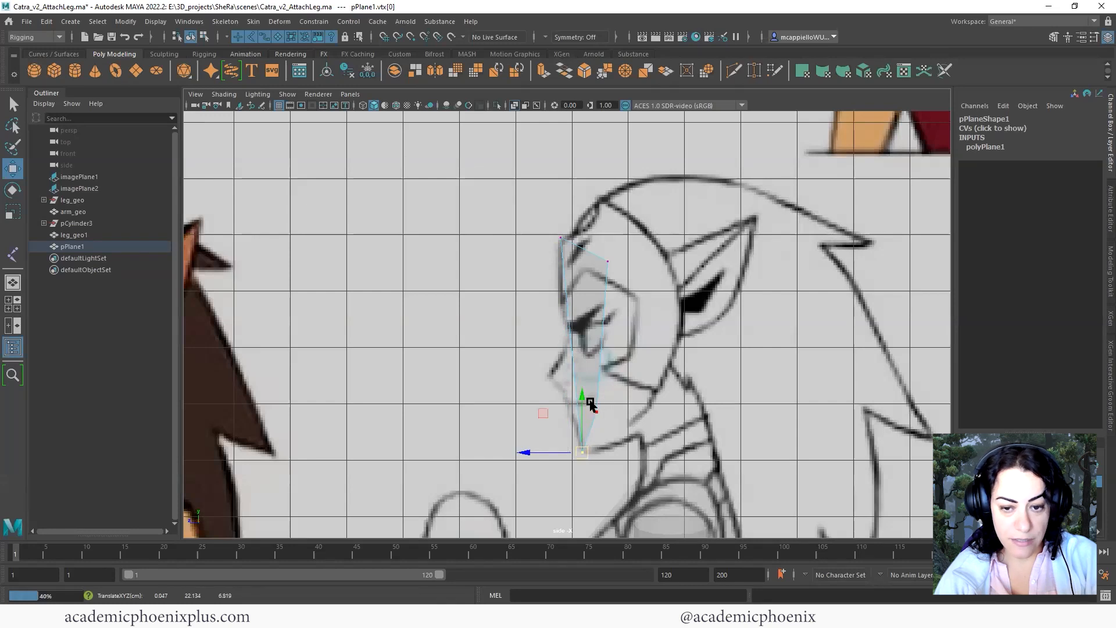
{"action": "left_click", "coordinate": [597, 411]}
{"action": "left_click_drag", "start_coordinate": [597, 415], "coordinate": [645, 413]}
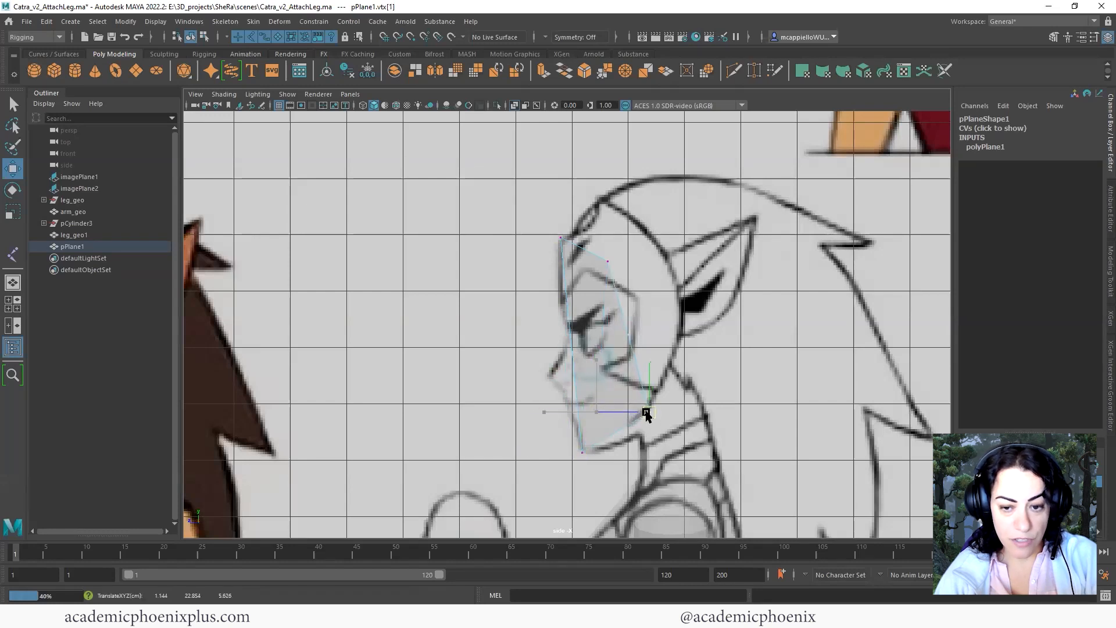
Shift the temple vertex back from the profile and fine-tune the depth of the jaw and temple vertices.
{"action": "left_click", "coordinate": [607, 261]}
{"action": "mouse_move", "coordinate": [563, 263]}
{"action": "left_mouse_down"}
{"action": "mouse_move", "coordinate": [602, 255]}
{"action": "mouse_move", "coordinate": [580, 256]}
{"action": "left_mouse_up"}
{"action": "left_click", "coordinate": [646, 413]}
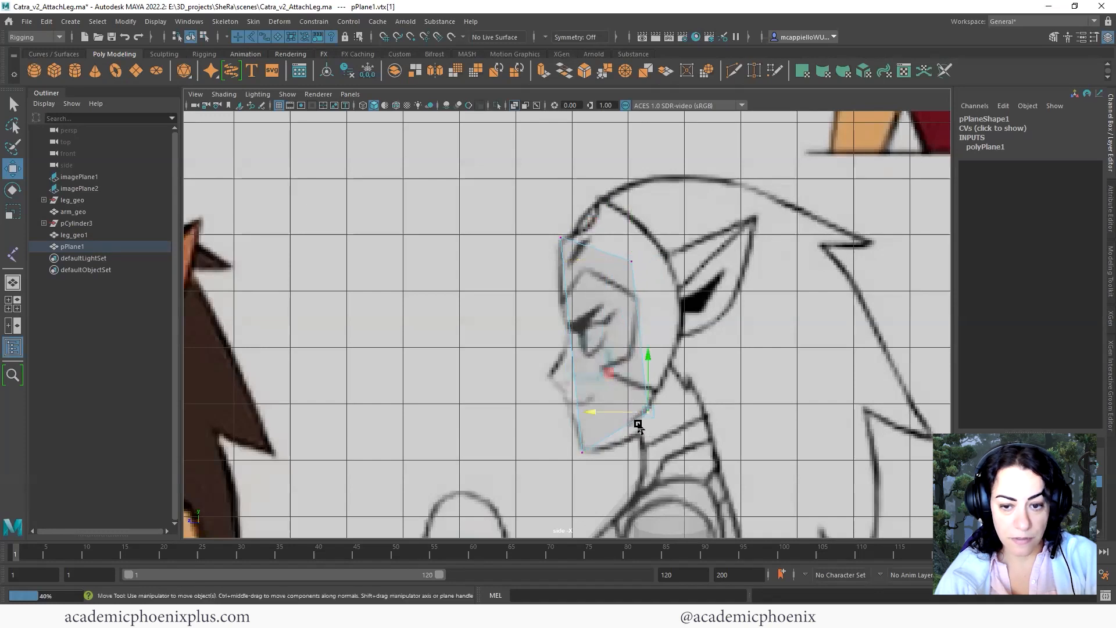
{"action": "left_click_drag", "start_coordinate": [598, 414], "coordinate": [584, 409]}
{"action": "left_click", "coordinate": [630, 260]}
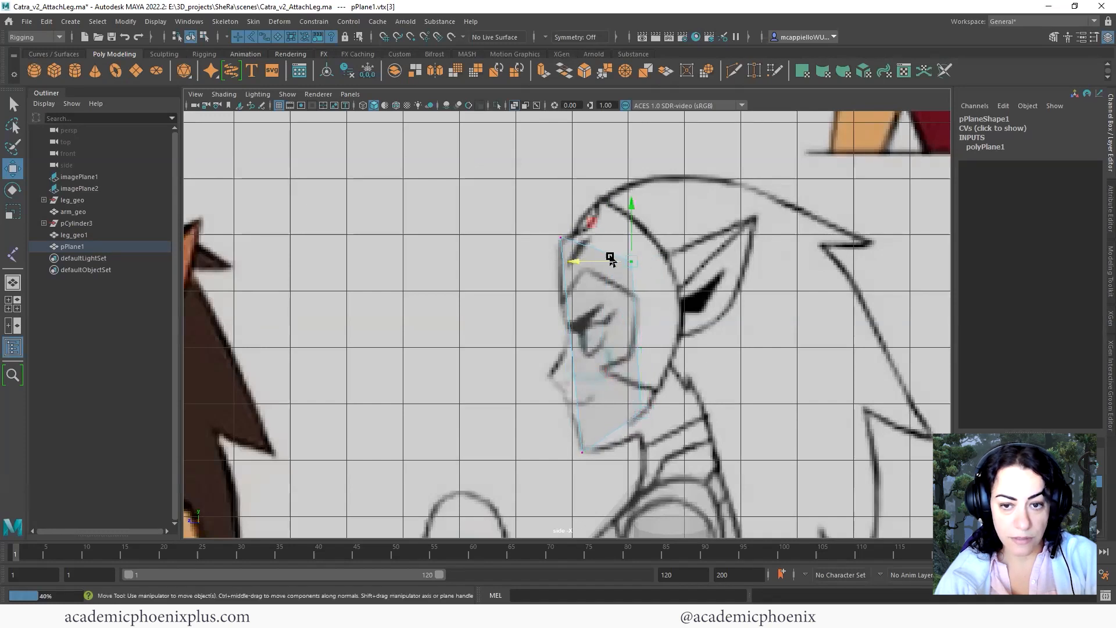
{"action": "left_click_drag", "start_coordinate": [604, 261], "coordinate": [595, 262]}
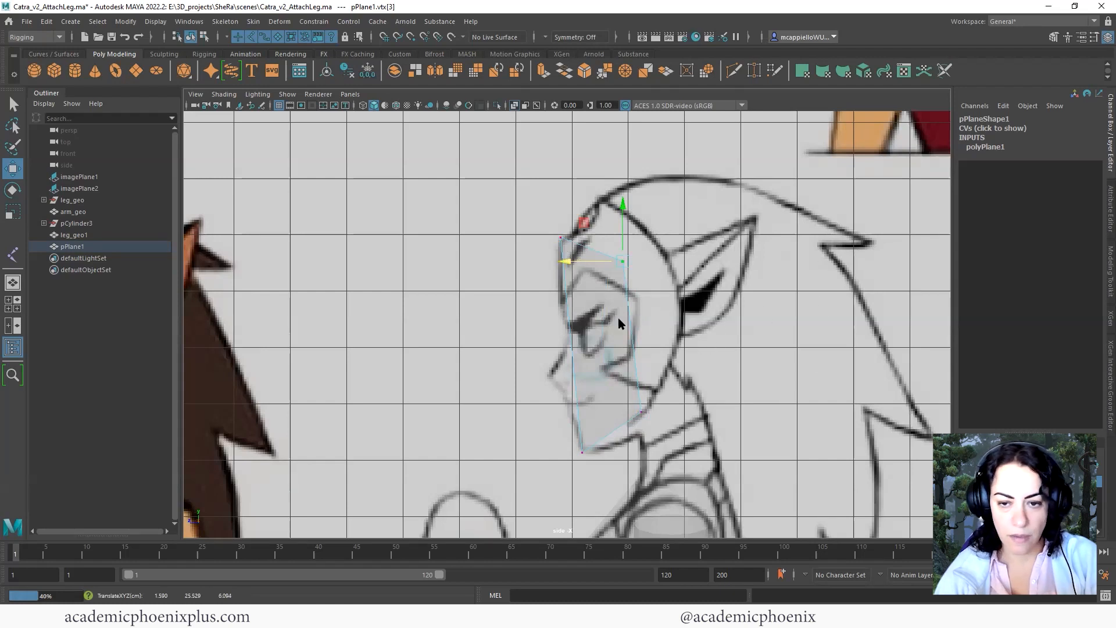
Insert an edge loop across the middle of the face plane, just below the eye.
{"action": "right_click", "coordinate": [619, 296]}
{"action": "right_click_drag", "start_coordinate": [649, 291], "coordinate": [674, 280]}
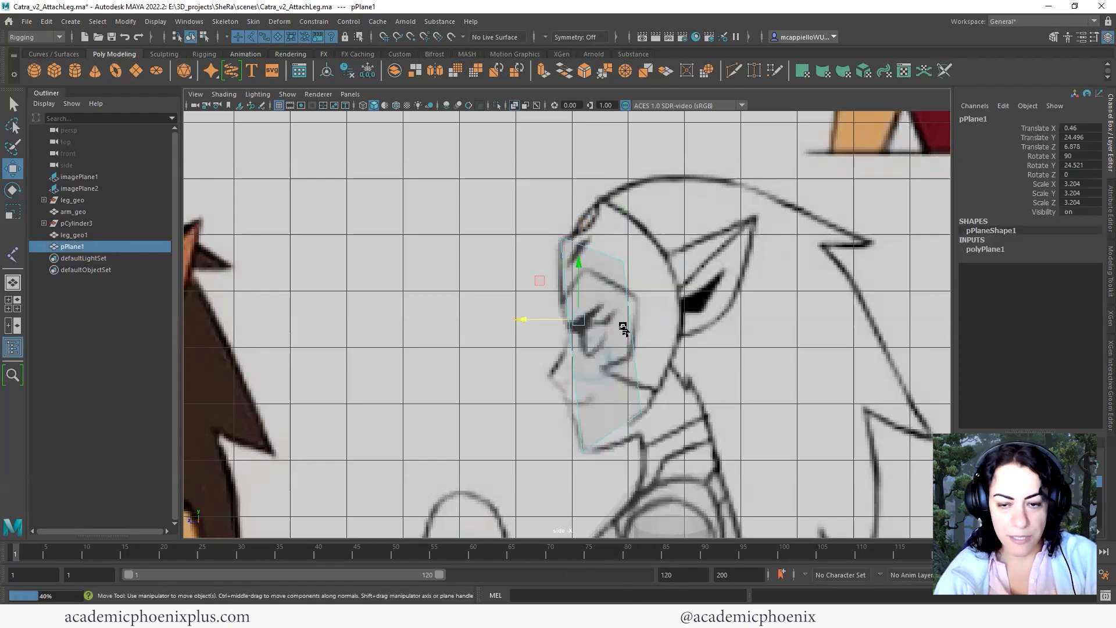
{"action": "right_click_drag", "start_coordinate": [623, 329], "coordinate": [556, 330]}
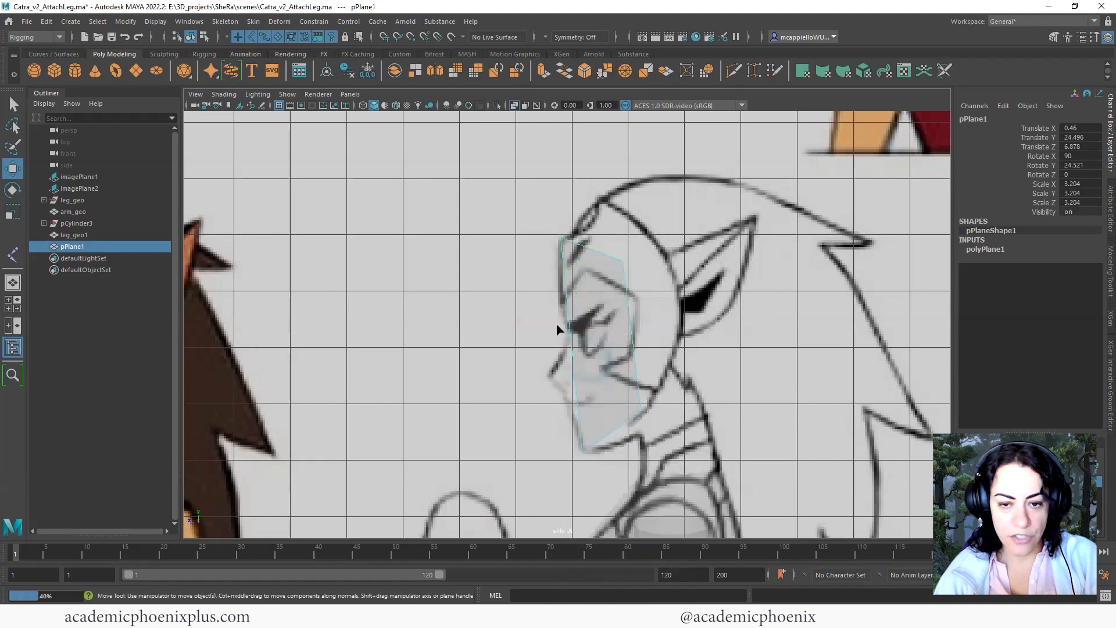
{"action": "left_click", "coordinate": [566, 369]}
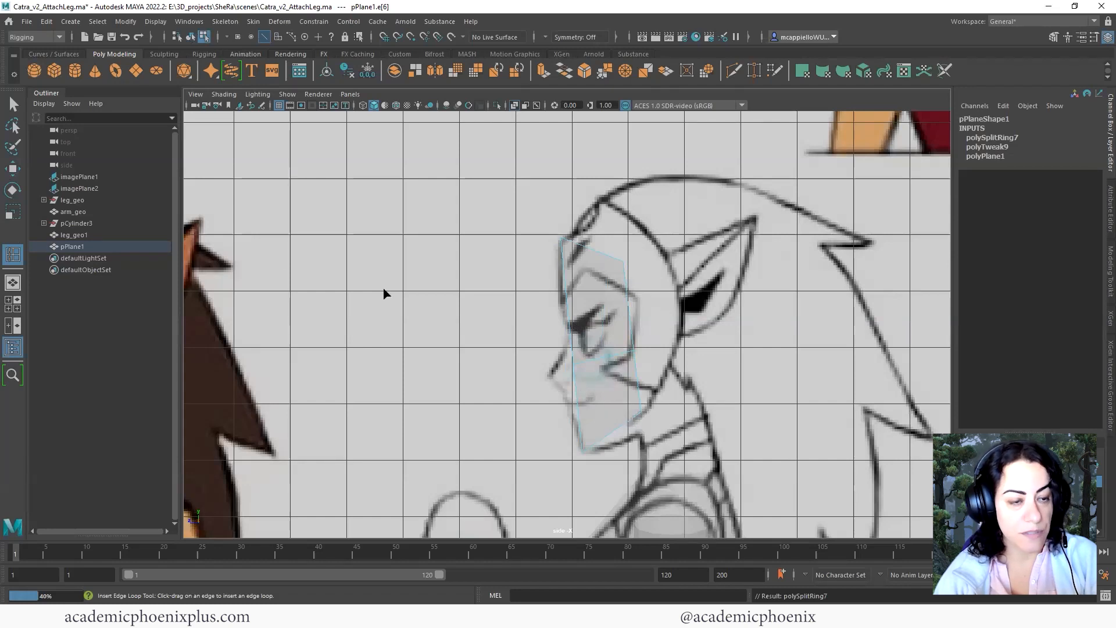
{"action": "key", "text": "q"}
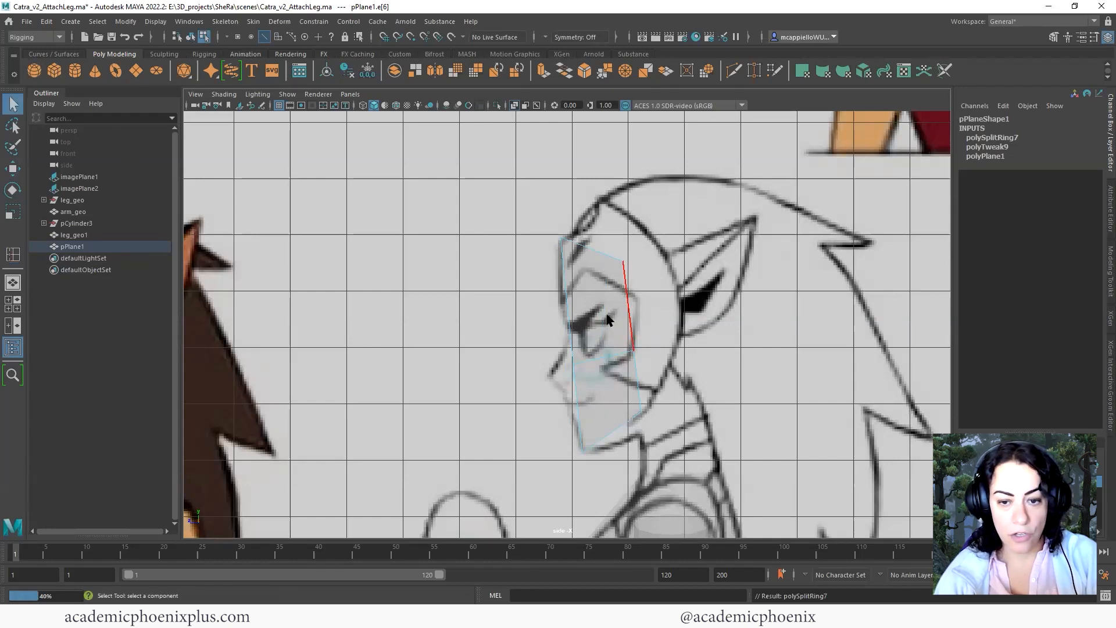
In the side view, move the new loop's centre vertex onto the nose bridge and its outer vertex to the cheek, and adjust the jaw vertex.
{"action": "right_click_drag", "start_coordinate": [588, 295], "coordinate": [579, 379]}
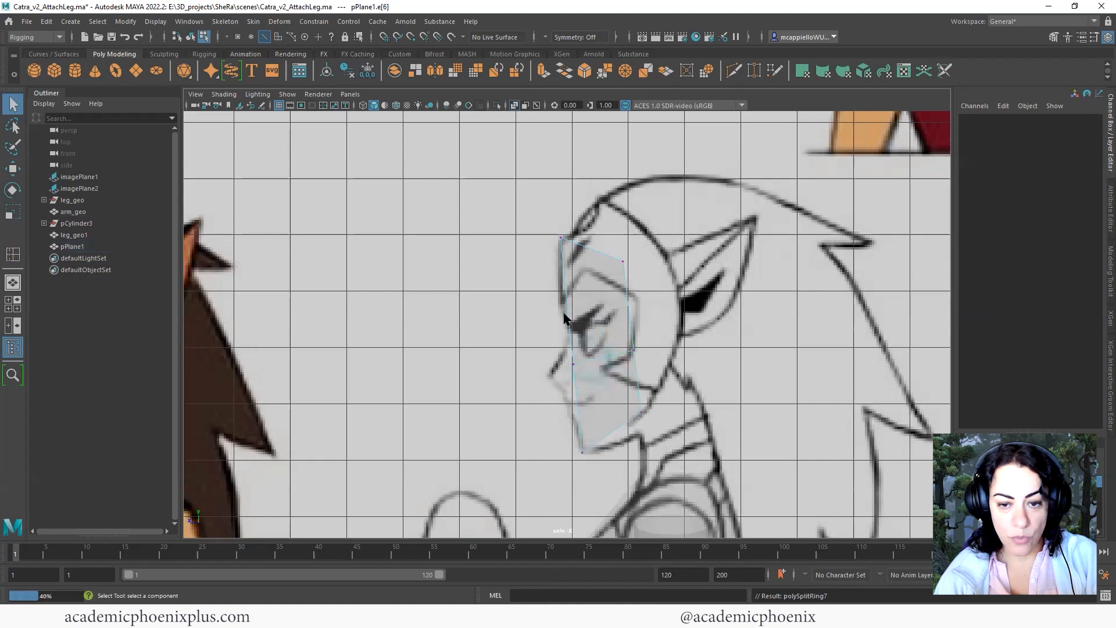
{"action": "left_click", "coordinate": [574, 364]}
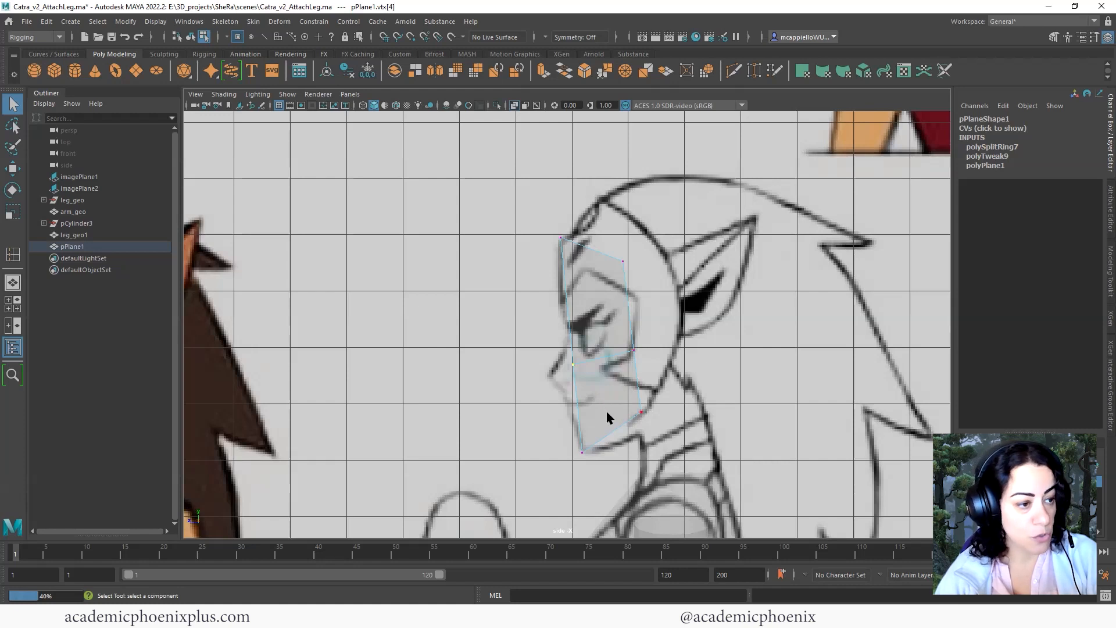
{"action": "key", "text": "w"}
{"action": "left_click_drag", "start_coordinate": [573, 368], "coordinate": [567, 354]}
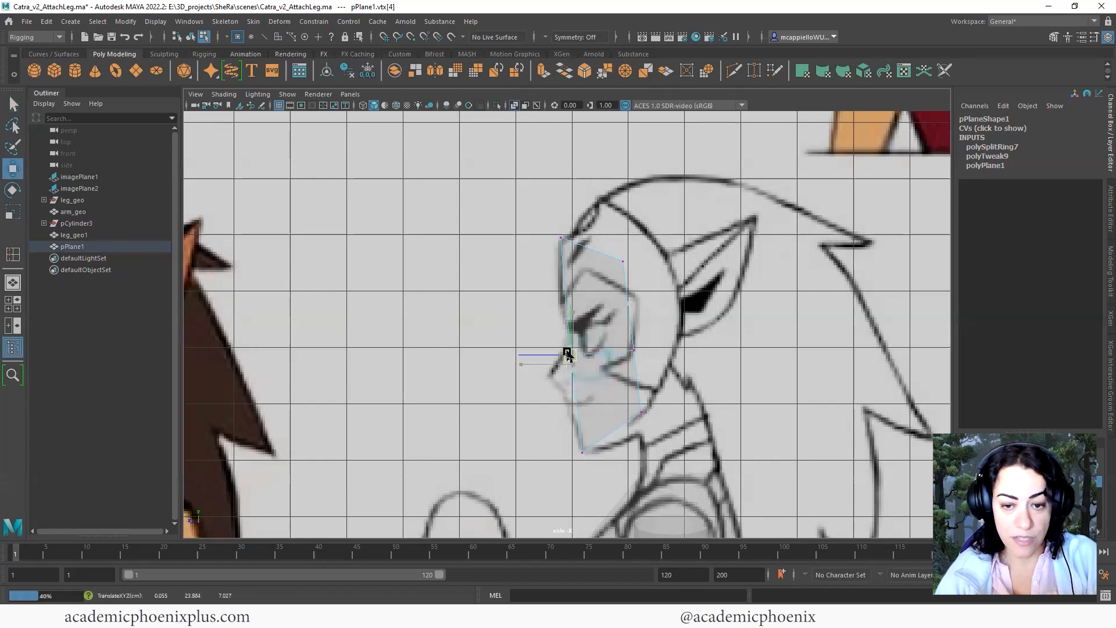
{"action": "left_click_drag", "start_coordinate": [636, 347], "coordinate": [642, 354]}
{"action": "left_click_drag", "start_coordinate": [659, 418], "coordinate": [635, 423]}
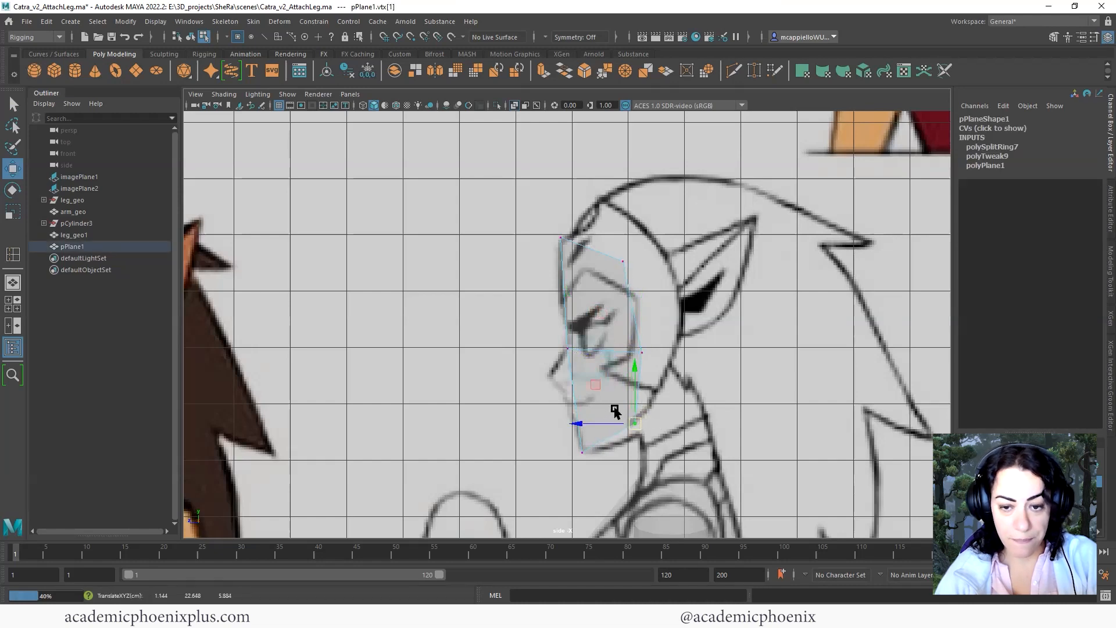
Turn on X-ray shading in the front view and move the loop's outer vertex and the jaw vertex onto the face outline.
{"action": "key", "text": "space"}
{"action": "key", "text": "space"}
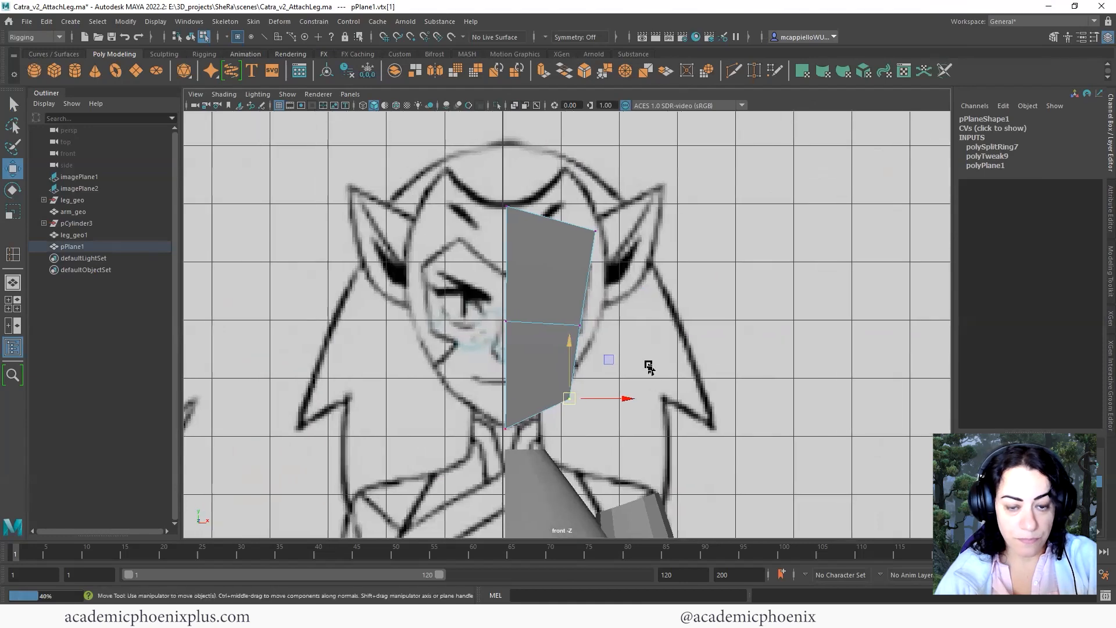
{"action": "left_click", "coordinate": [225, 94]}
{"action": "left_click", "coordinate": [256, 201]}
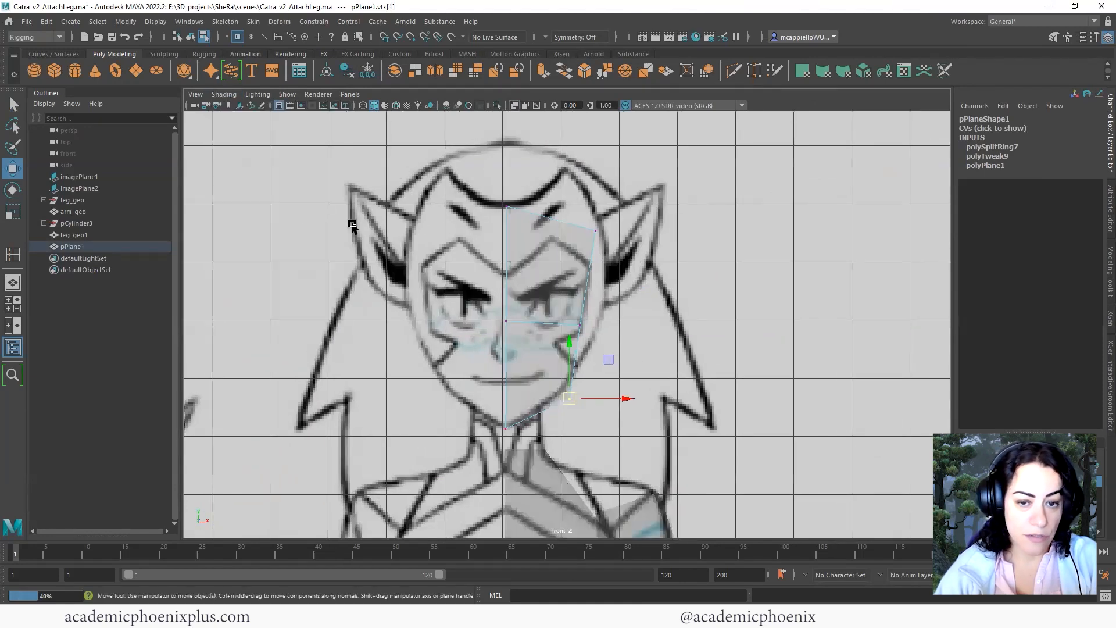
{"action": "scroll", "coordinate": [695, 299], "scroll_direction": "up", "scroll_amount": 1}
{"action": "scroll", "coordinate": [695, 299], "scroll_direction": "up", "scroll_amount": 2}
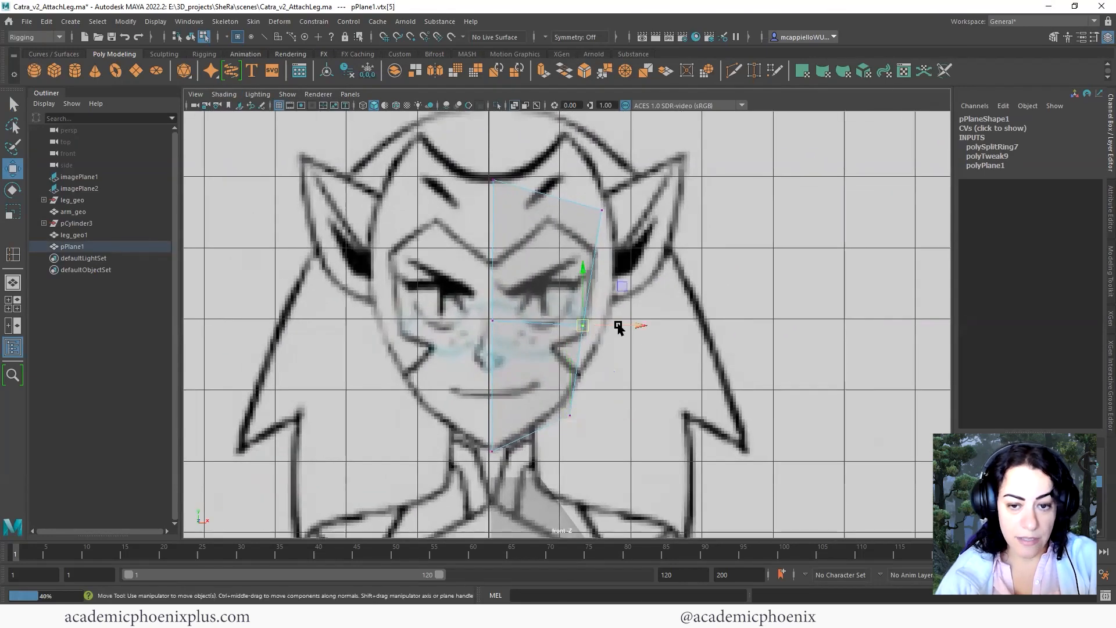
{"action": "left_click_drag", "start_coordinate": [619, 327], "coordinate": [634, 329]}
{"action": "left_click", "coordinate": [570, 416]}
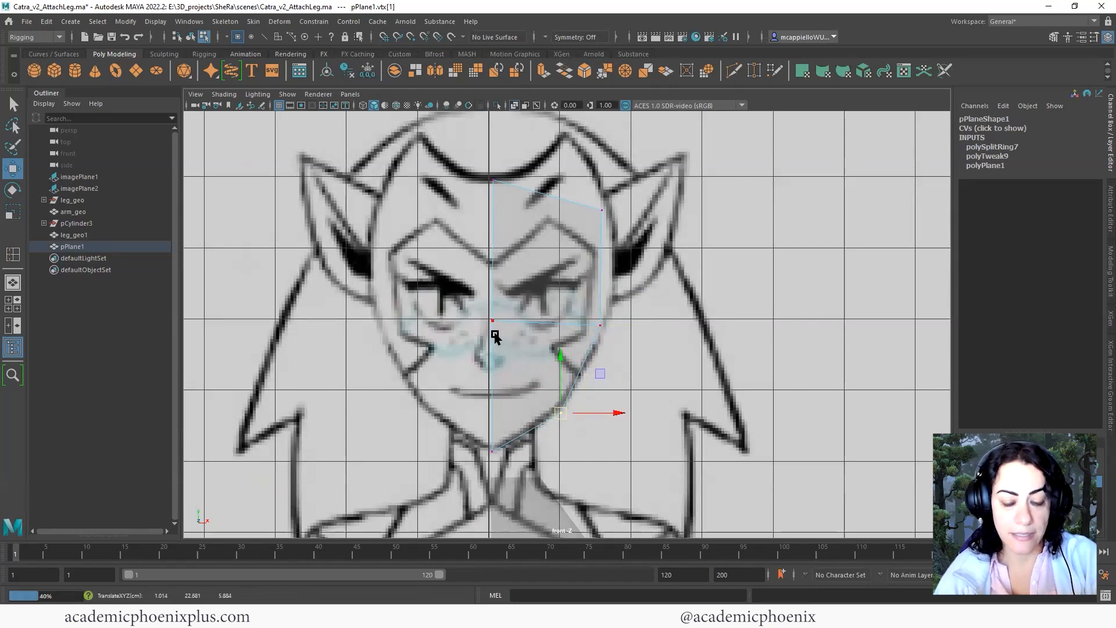
In the side view, lower the middle edge loop slightly beneath the eye.
{"action": "mouse_move", "coordinate": [567, 278]}
{"action": "right_mouse_down"}
{"action": "mouse_move", "coordinate": [562, 297]}
{"action": "mouse_move", "coordinate": [553, 294]}
{"action": "right_mouse_up"}
{"action": "left_click", "coordinate": [552, 294]}
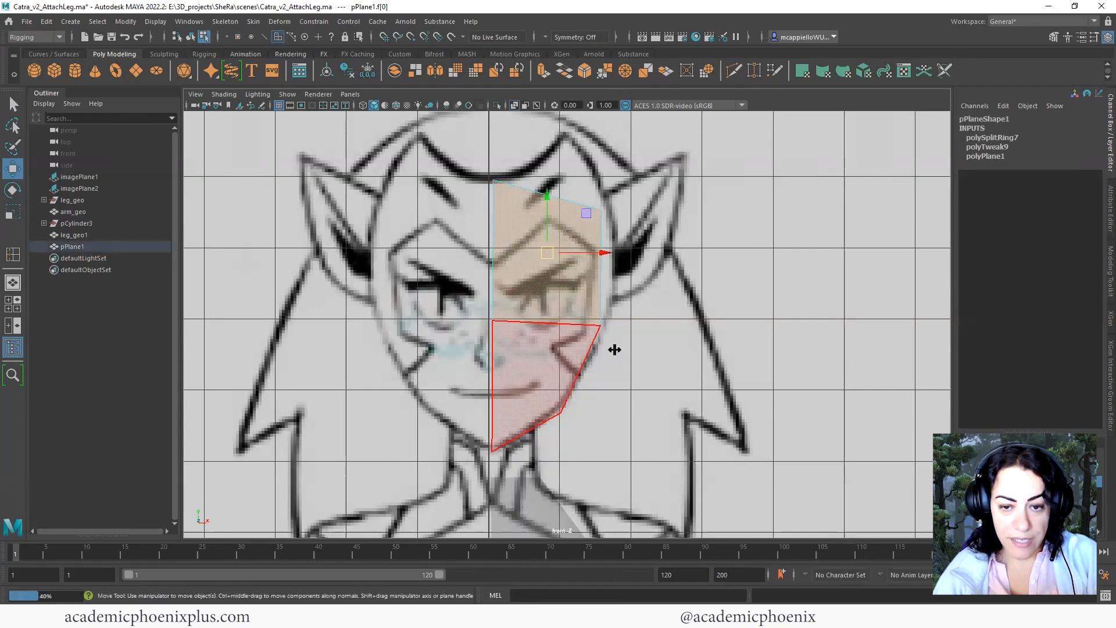
{"action": "key", "text": "space"}
{"action": "scroll", "coordinate": [848, 453], "scroll_direction": "up", "scroll_amount": 5}
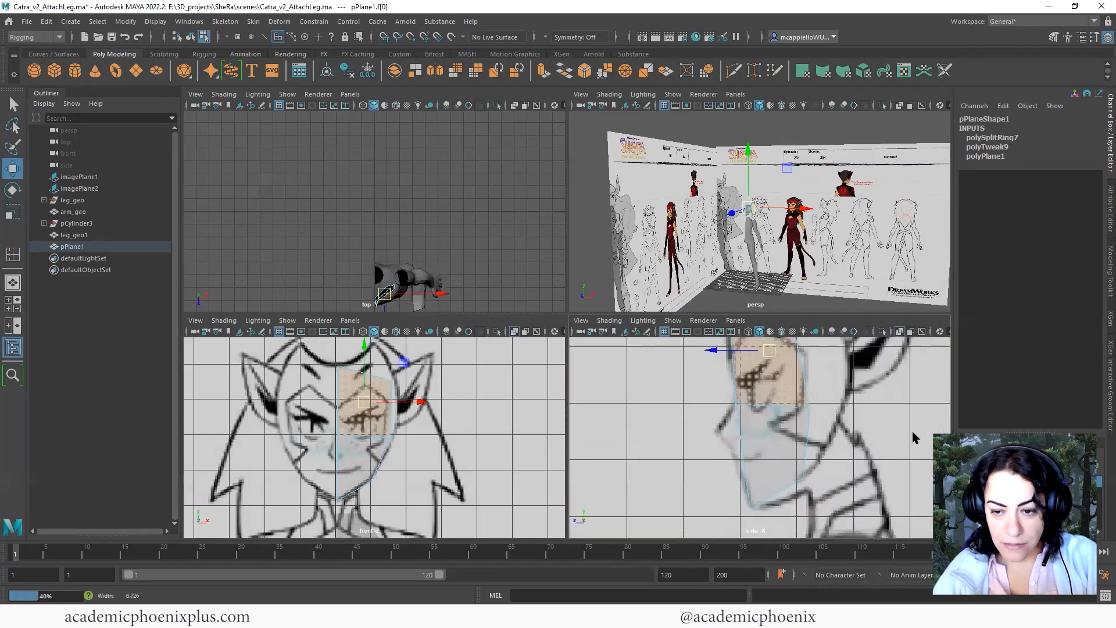
{"action": "right_click_drag", "start_coordinate": [765, 405], "coordinate": [772, 381]}
{"action": "left_click", "coordinate": [777, 406]}
{"action": "left_click_drag", "start_coordinate": [775, 348], "coordinate": [774, 359]}
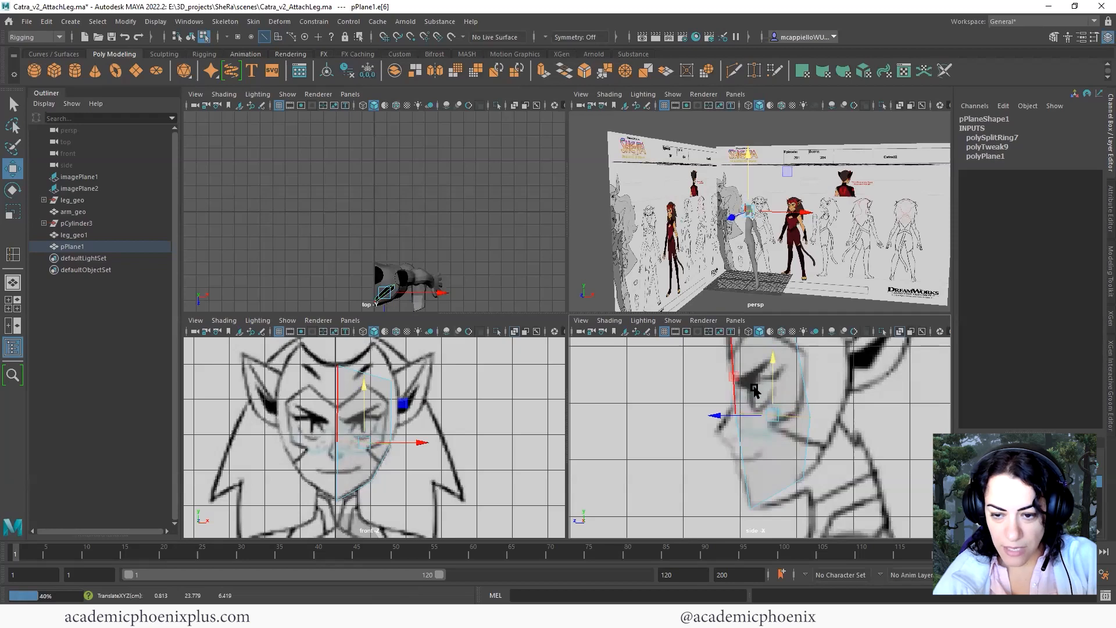
Nudge the middle loop's centre vertex onto the profile line at the nose bridge.
{"action": "right_click_drag", "start_coordinate": [754, 390], "coordinate": [719, 408]}
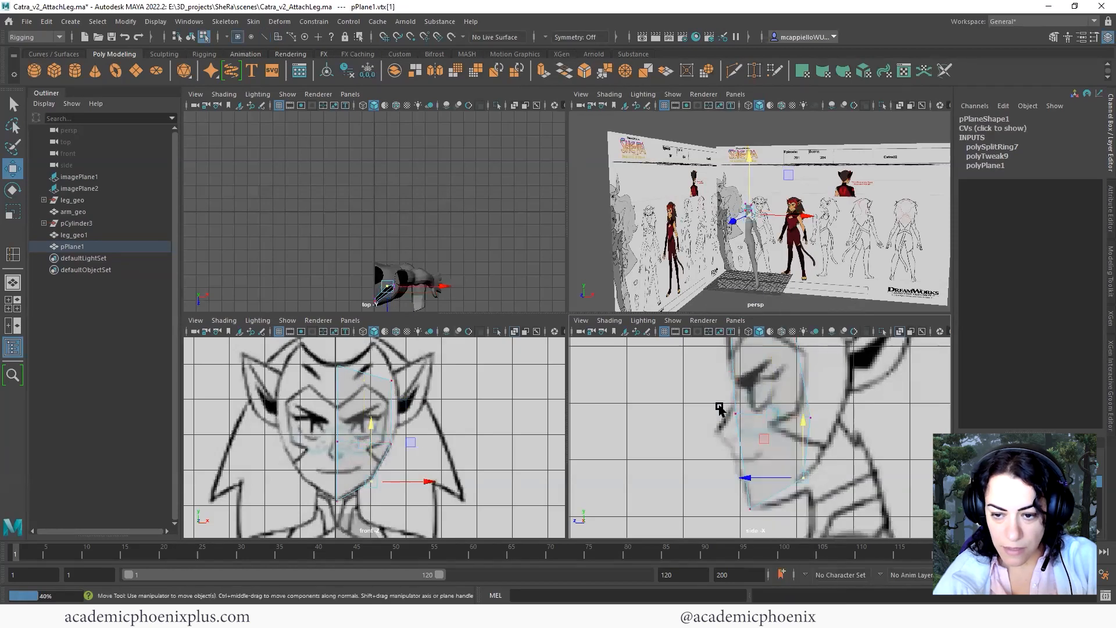
{"action": "left_click", "coordinate": [735, 413]}
{"action": "left_click_drag", "start_coordinate": [735, 413], "coordinate": [734, 412]}
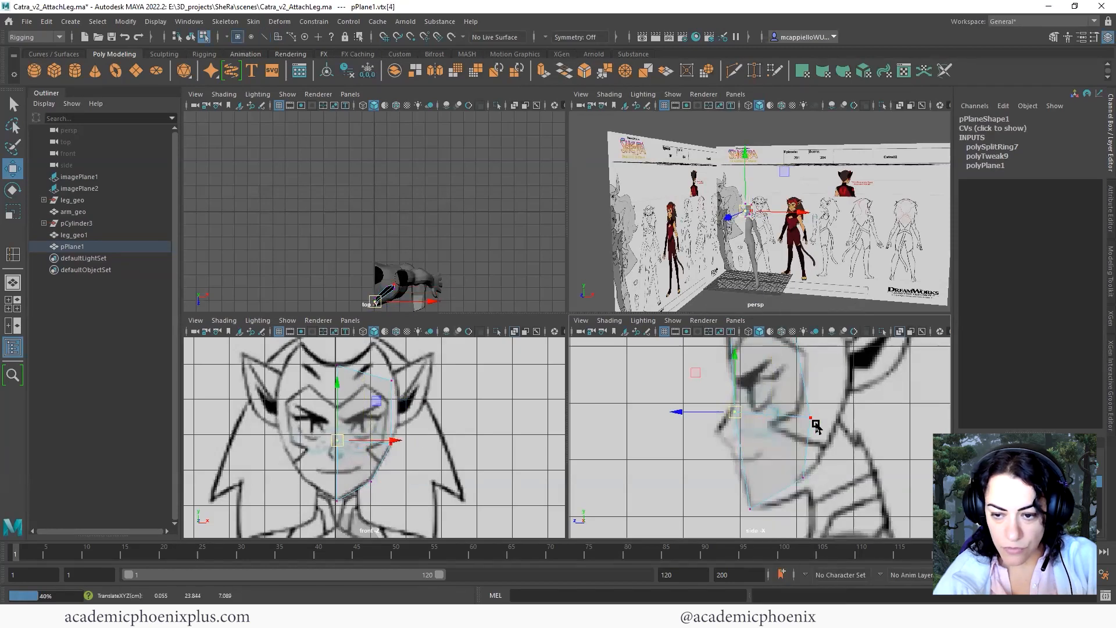
{"action": "left_click", "coordinate": [815, 424]}
Extrude the plane's upper face, scale it inward uniformly, and delete the inner face to open the eye hole.
{"action": "right_click_drag", "start_coordinate": [390, 436], "coordinate": [441, 285]}
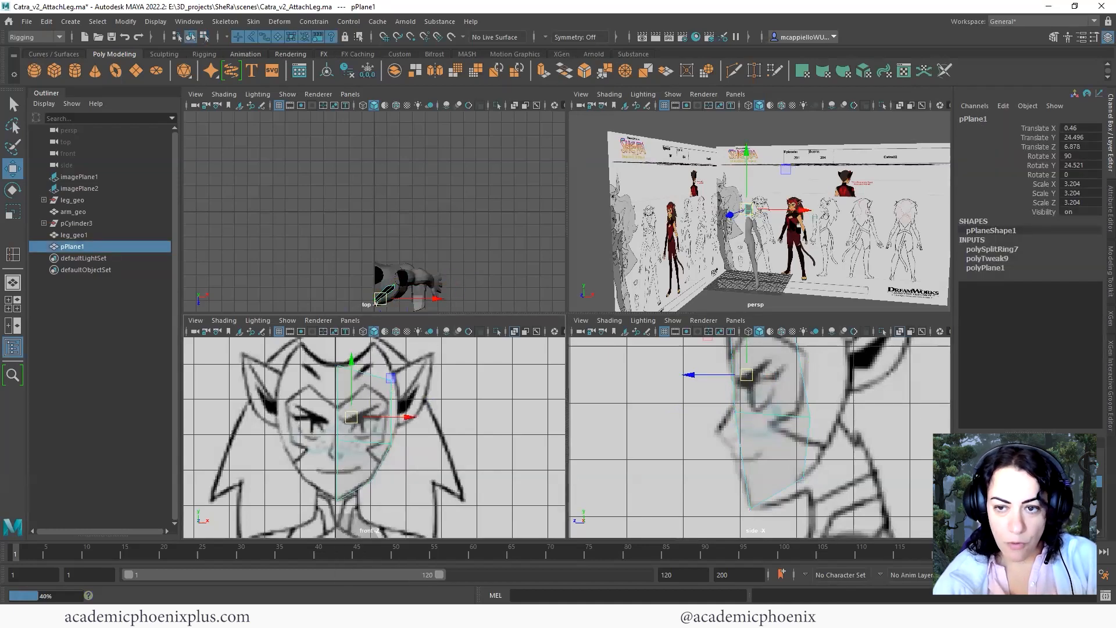
{"action": "key", "text": "f"}
{"action": "left_click_drag", "start_coordinate": [857, 234], "coordinate": [750, 210], "text": "alt"}
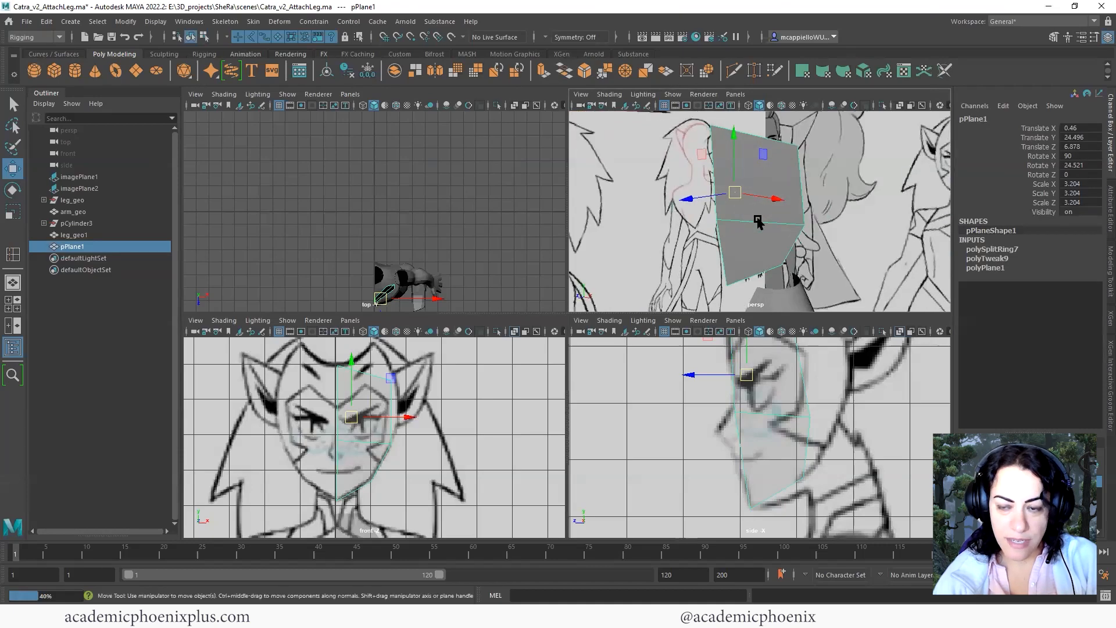
{"action": "middle_click_drag", "start_coordinate": [757, 219], "coordinate": [732, 265], "text": "alt"}
{"action": "right_click_drag", "start_coordinate": [753, 222], "coordinate": [752, 252]}
{"action": "left_click", "coordinate": [745, 244]}
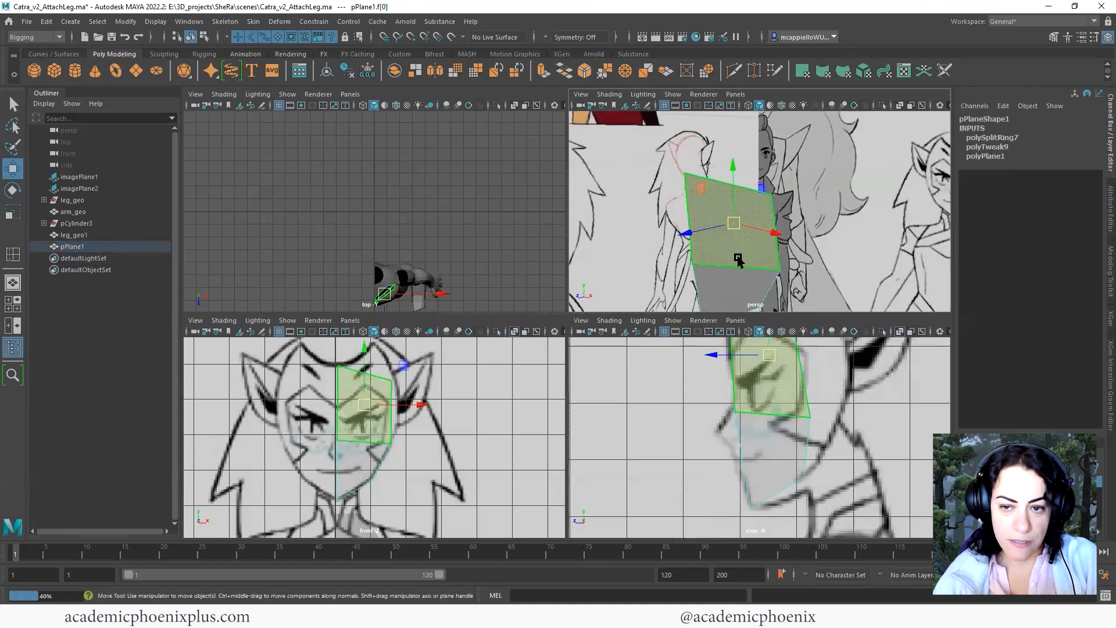
{"action": "key", "text": "ctrl+e"}
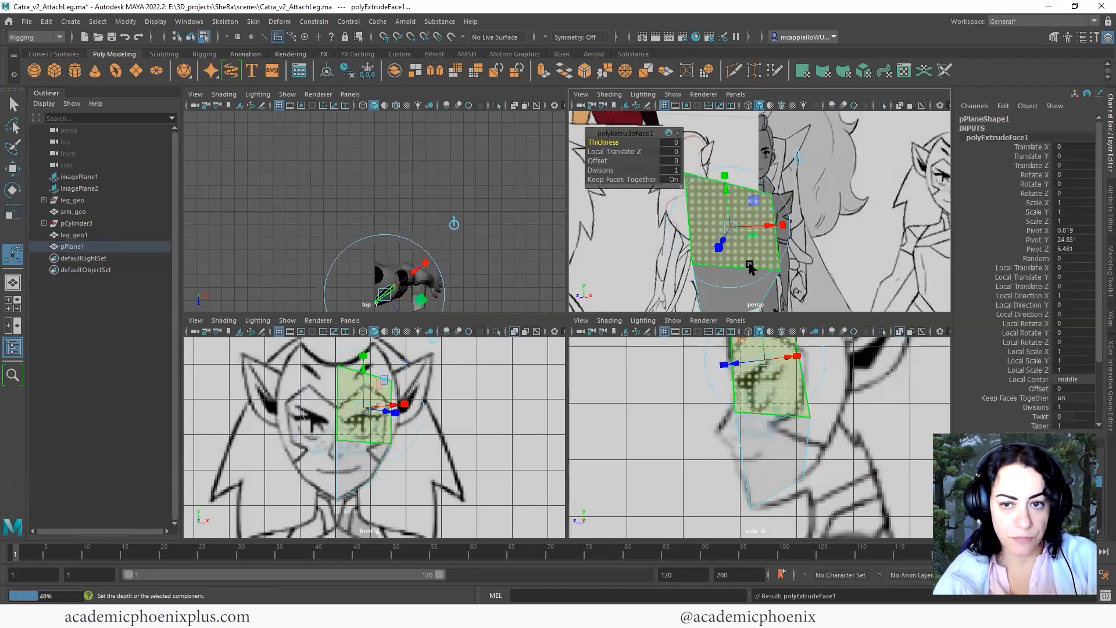
{"action": "key", "text": "r"}
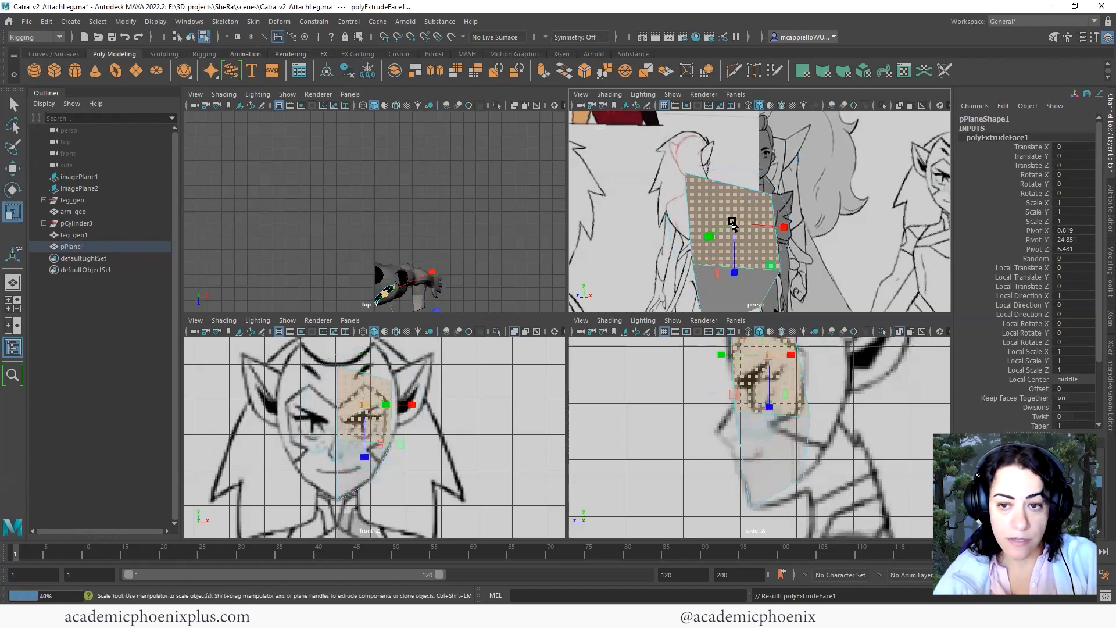
{"action": "left_click_drag", "start_coordinate": [733, 223], "coordinate": [702, 232]}
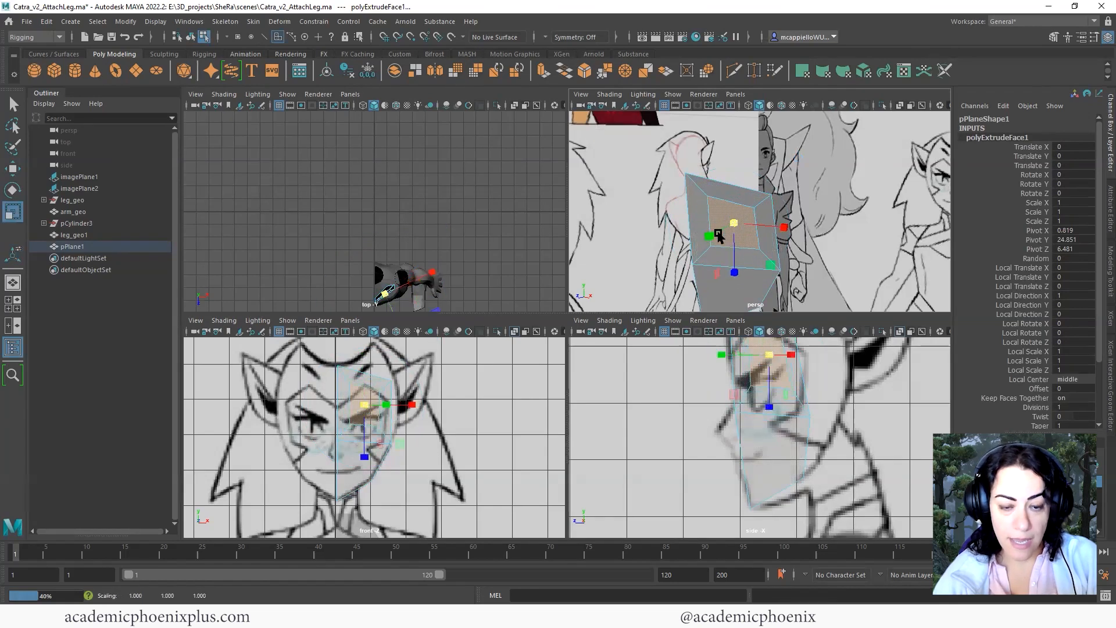
{"action": "key", "text": "Delete"}
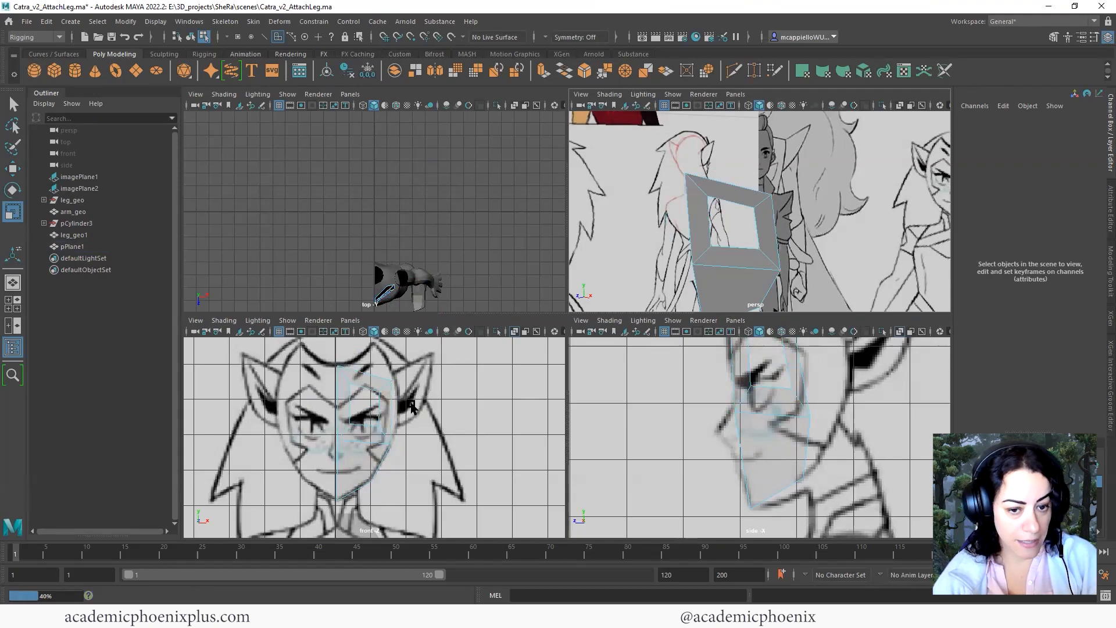
In the front view, move the eye hole's two inner vertices to the inner corner of the drawn eye, above and below it.
{"action": "scroll", "coordinate": [403, 427], "scroll_direction": "up", "scroll_amount": 8}
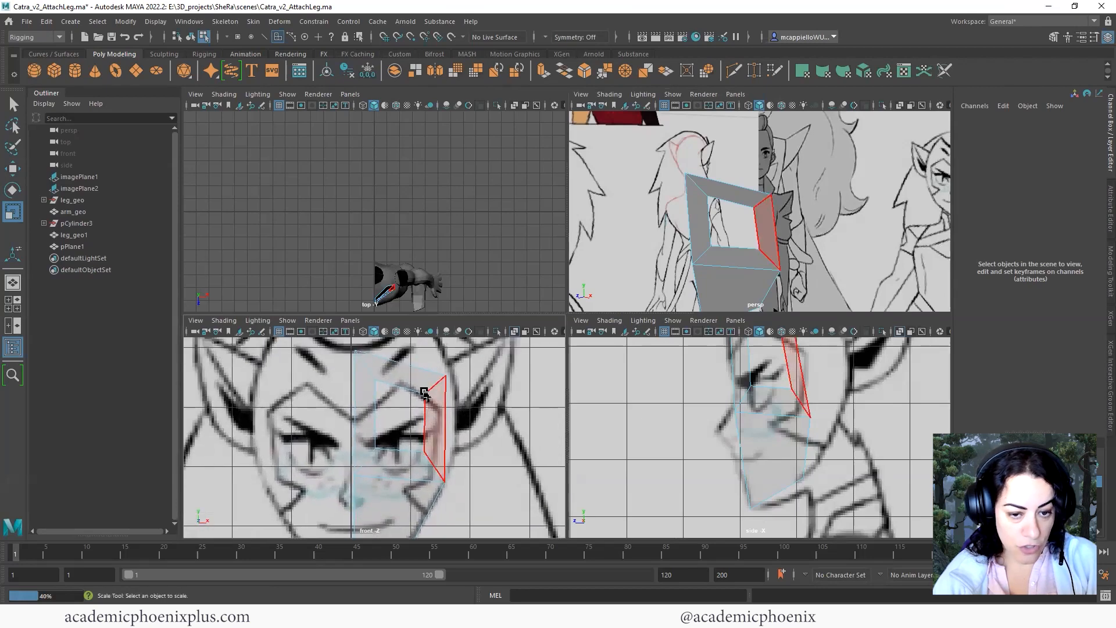
{"action": "right_click_drag", "start_coordinate": [411, 393], "coordinate": [372, 393]}
{"action": "key", "text": "space"}
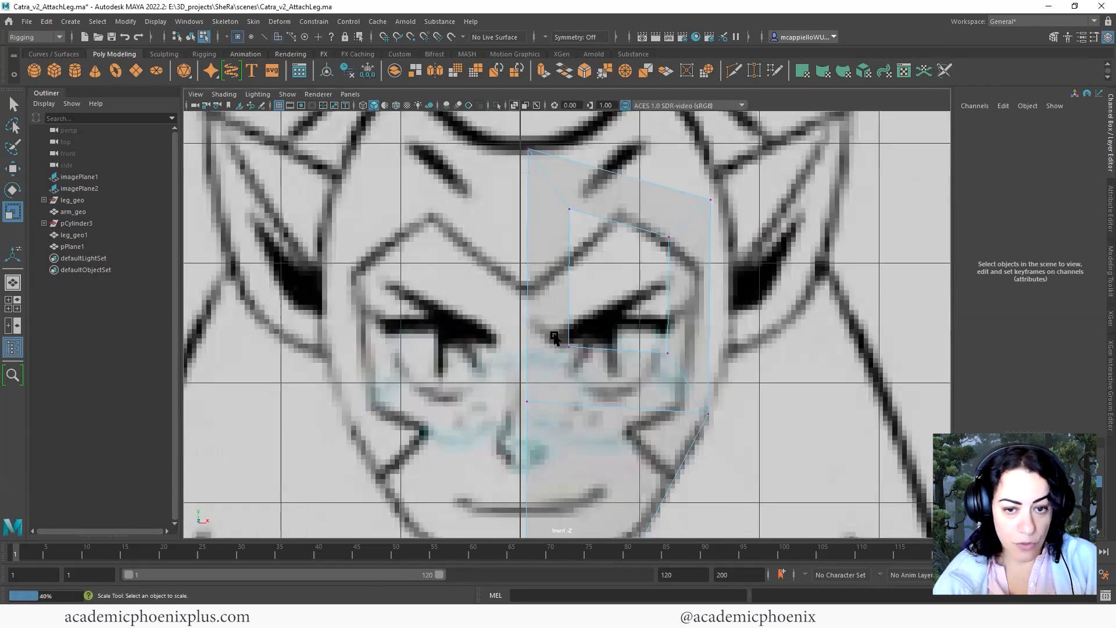
{"action": "left_click", "coordinate": [567, 209]}
{"action": "key", "text": "w"}
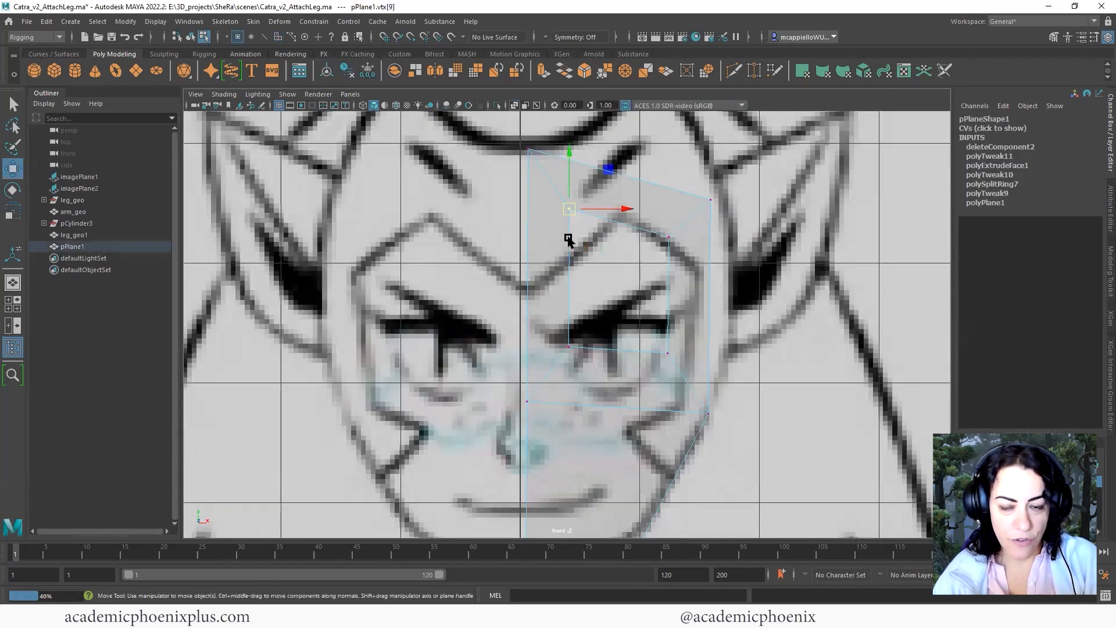
{"action": "left_click_drag", "start_coordinate": [574, 204], "coordinate": [563, 384]}
{"action": "left_click", "coordinate": [568, 347]}
Move the eye hole's two outer vertices to the outer end of the lash line and the eye's lower outer corner.
{"action": "left_click", "coordinate": [667, 353]}
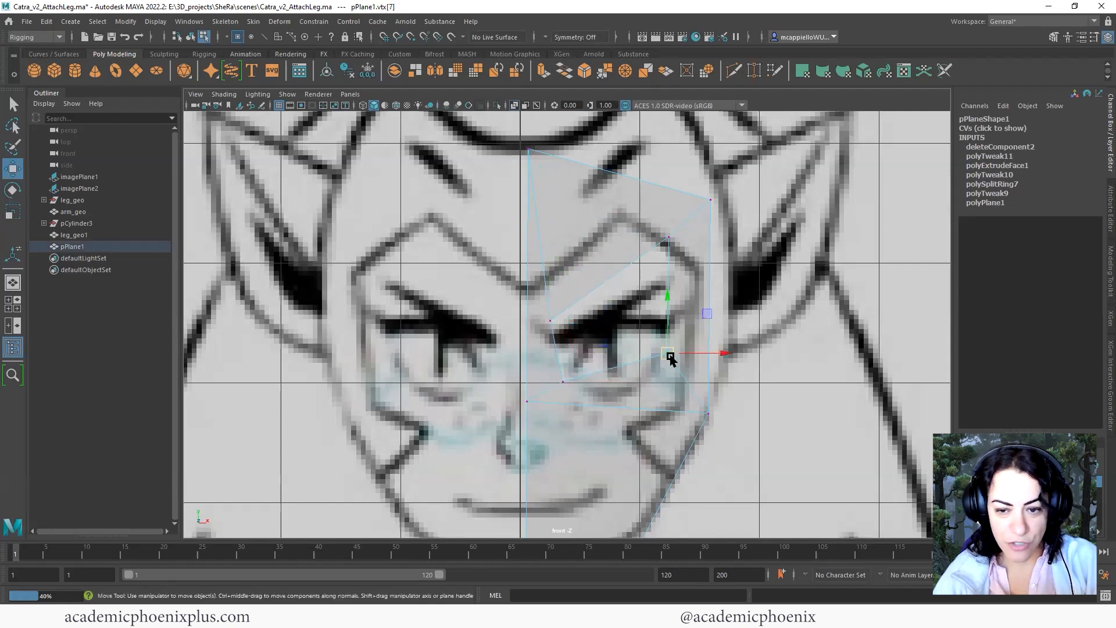
{"action": "left_click_drag", "start_coordinate": [667, 356], "coordinate": [665, 372]}
{"action": "left_click", "coordinate": [668, 237]}
{"action": "left_click_drag", "start_coordinate": [673, 241], "coordinate": [668, 323]}
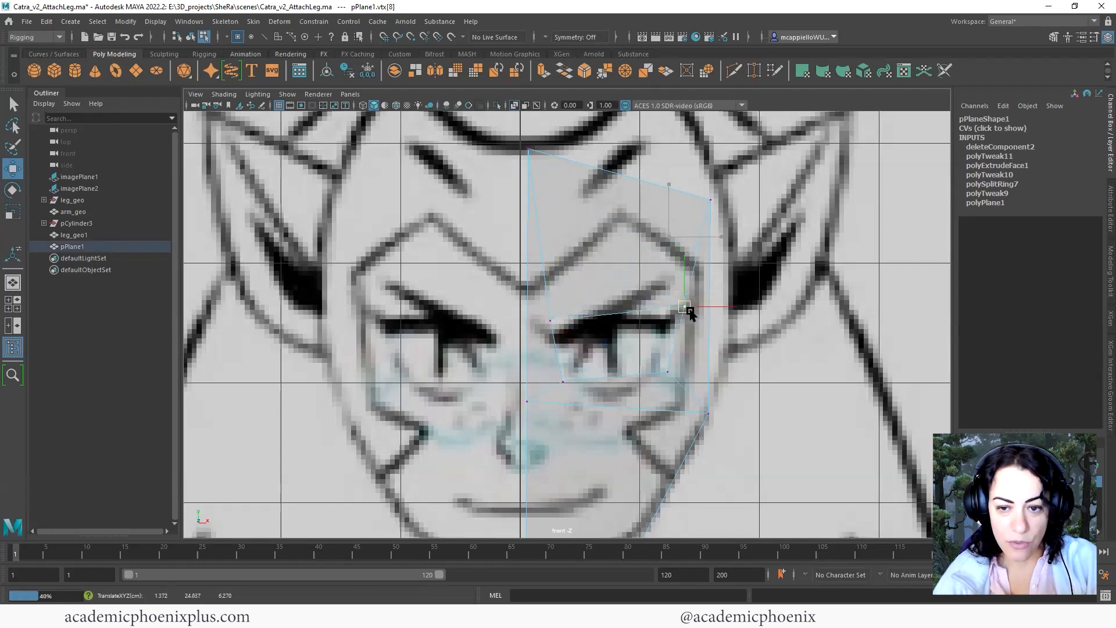
{"action": "left_click", "coordinate": [664, 370]}
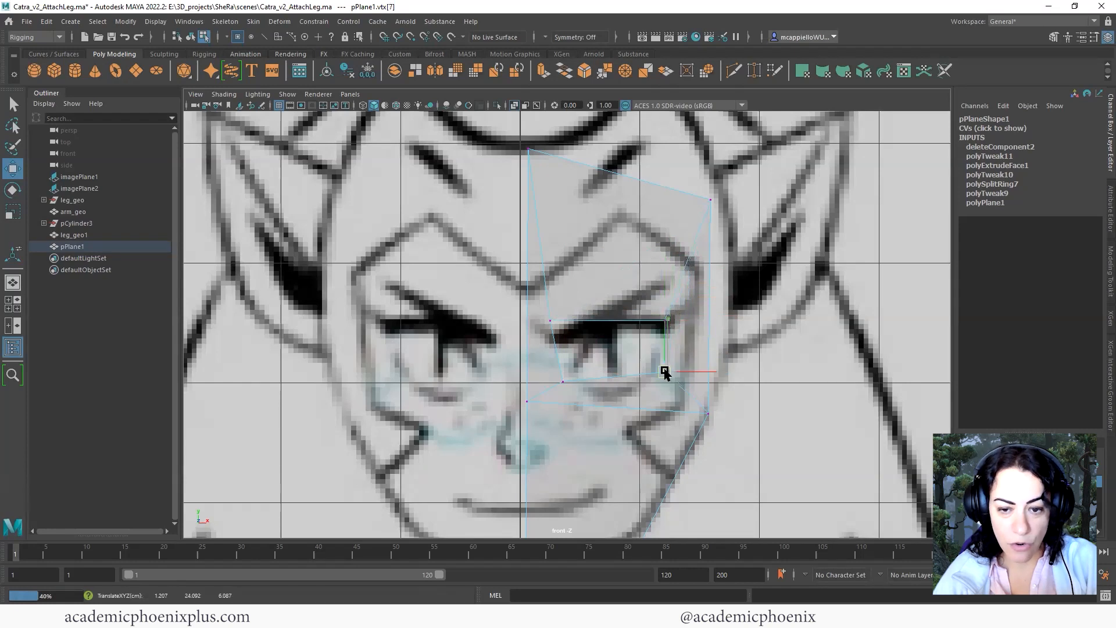
In the front view, reposition the eye hole's two upper vertices onto the inner and outer ends of the drawn lash line.
{"action": "left_click", "coordinate": [552, 380]}
{"action": "left_click_drag", "start_coordinate": [554, 322], "coordinate": [560, 332]}
{"action": "left_click_drag", "start_coordinate": [682, 330], "coordinate": [648, 305]}
{"action": "left_click_drag", "start_coordinate": [663, 319], "coordinate": [669, 313]}
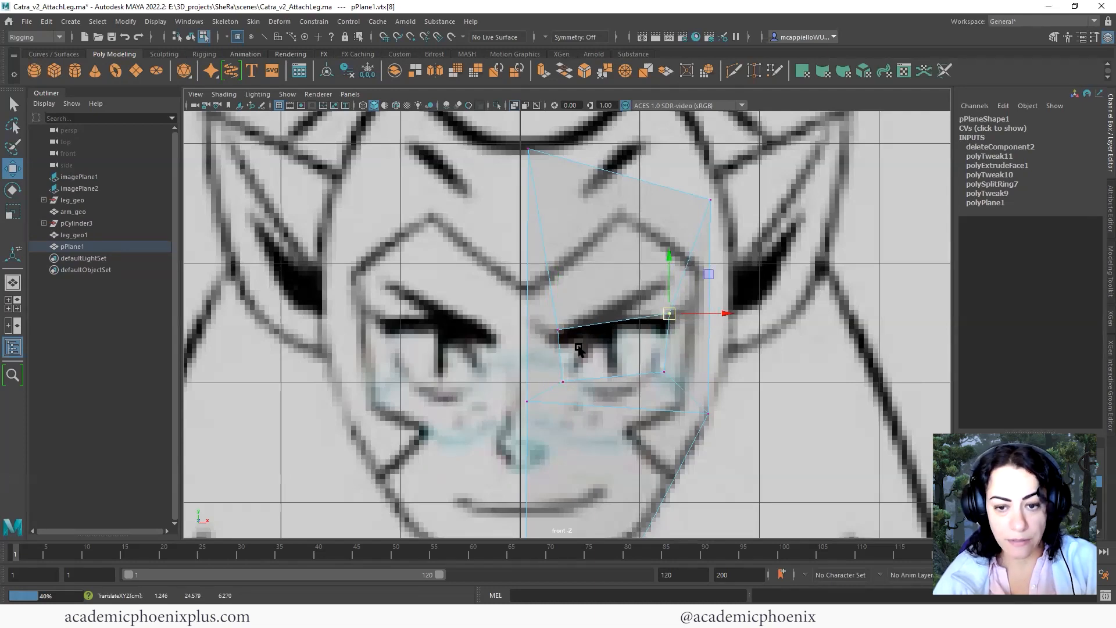
In the side view, move the eye hole's vertices in depth to line up with the front and back of the drawn eye.
{"action": "key", "text": "space"}
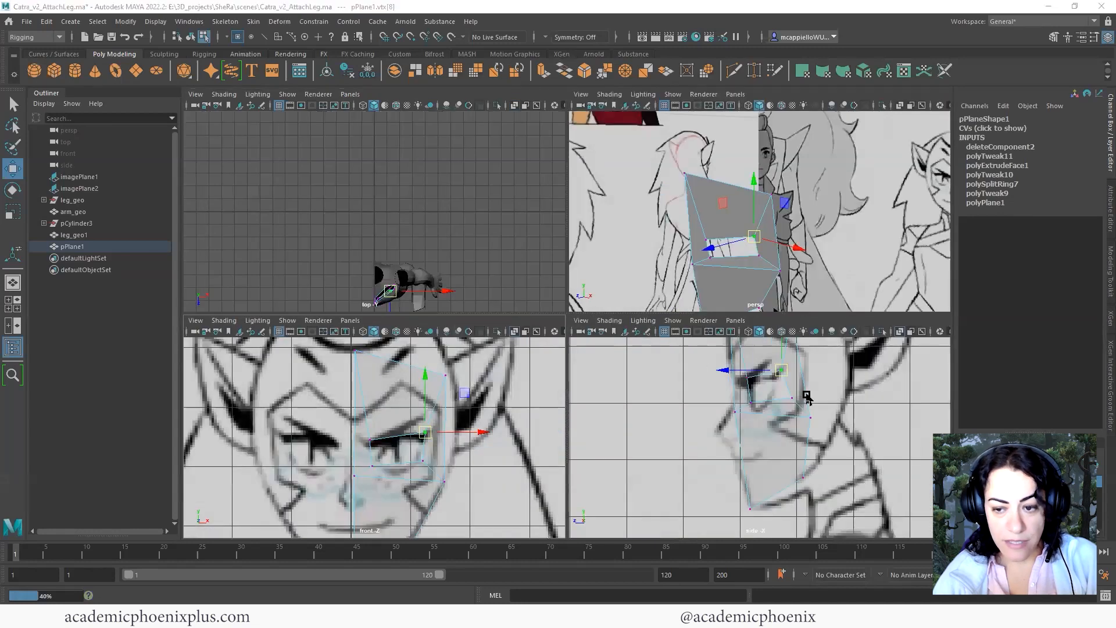
{"action": "key", "text": "space"}
{"action": "middle_click_drag", "start_coordinate": [805, 369], "coordinate": [824, 475], "text": "alt"}
{"action": "left_click_drag", "start_coordinate": [664, 361], "coordinate": [608, 345]}
{"action": "left_click", "coordinate": [615, 285]}
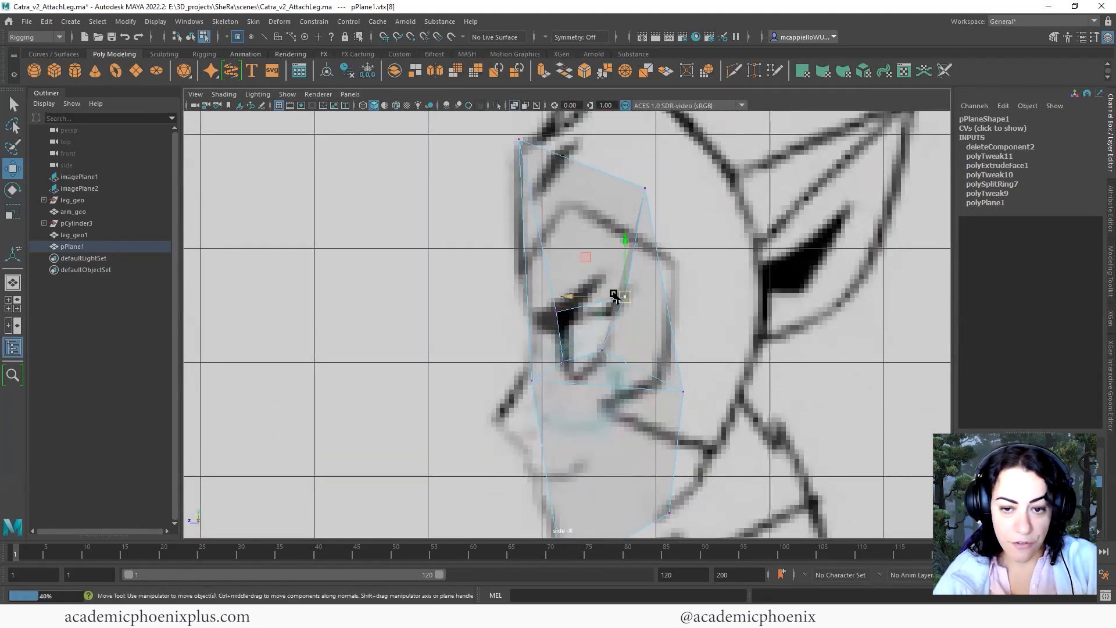
{"action": "left_click_drag", "start_coordinate": [613, 295], "coordinate": [584, 297]}
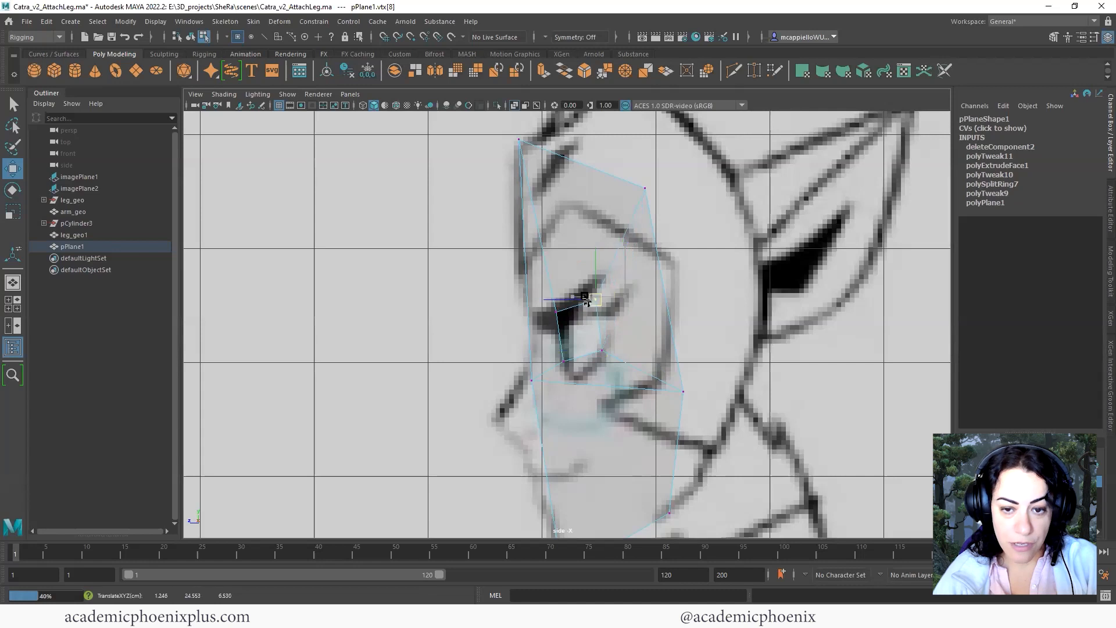
{"action": "left_click", "coordinate": [563, 361]}
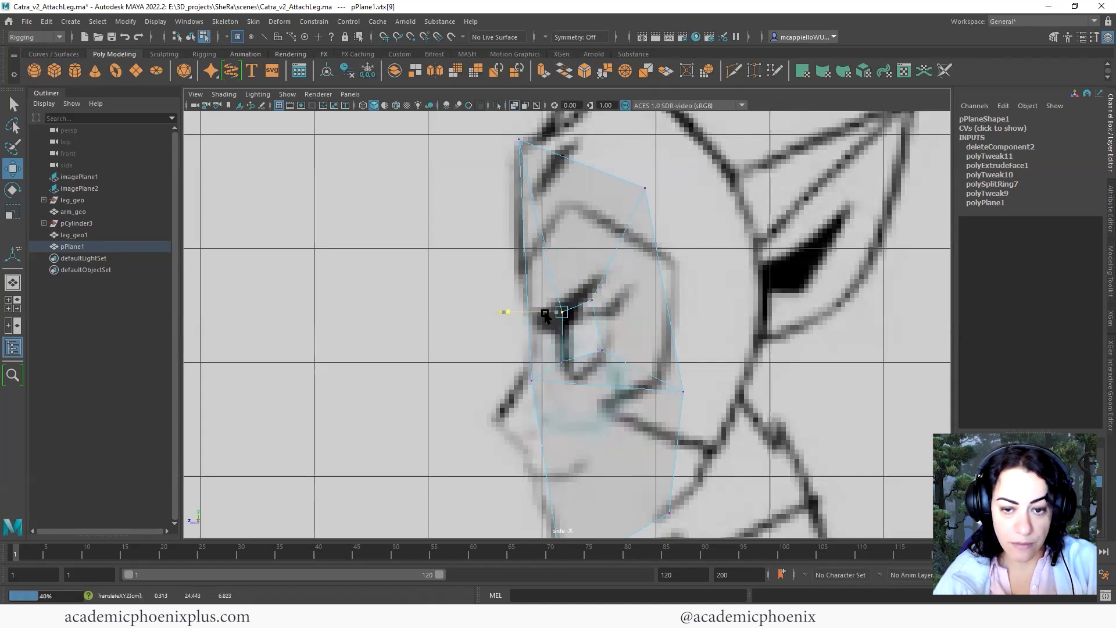
{"action": "left_click_drag", "start_coordinate": [537, 364], "coordinate": [540, 375]}
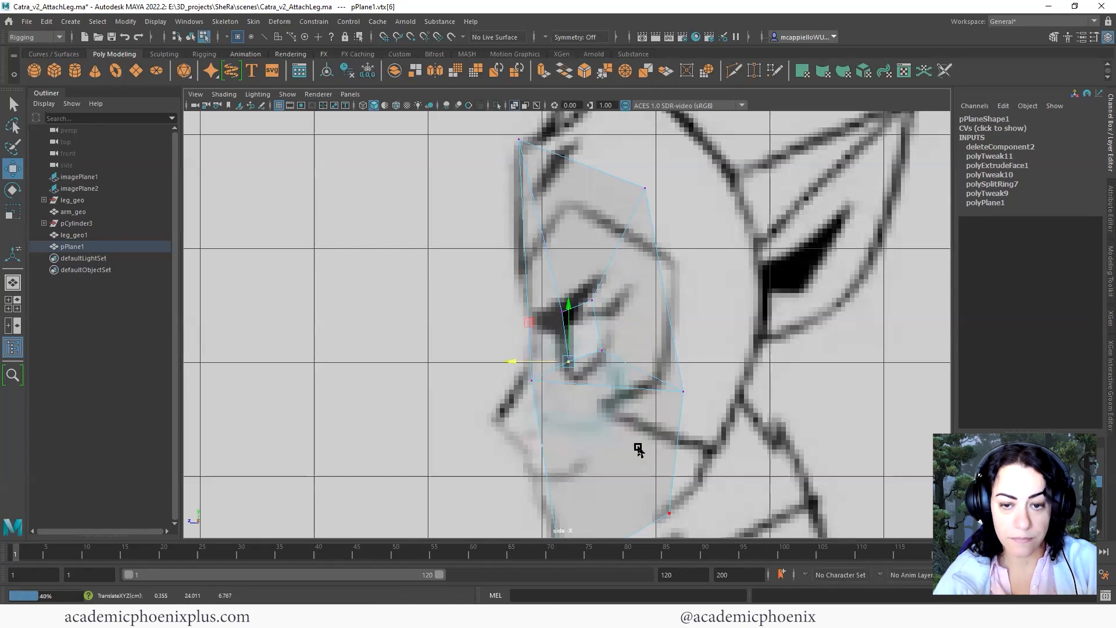
In the perspective view, select the eye hole's two inner vertices and adjust their depth along the Z axis.
{"action": "key", "text": "space"}
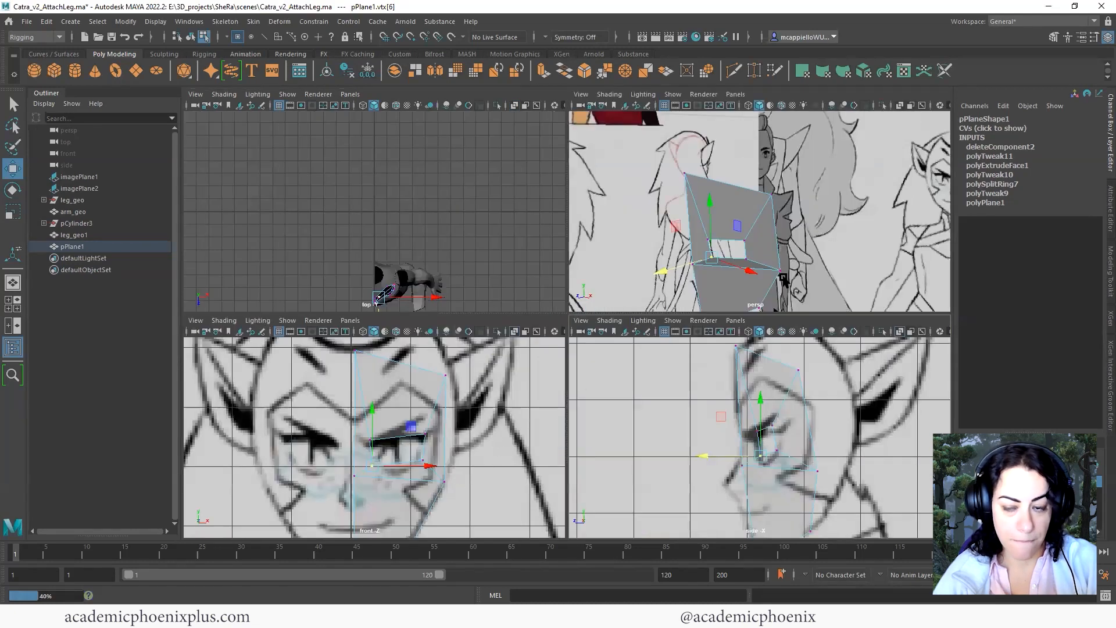
{"action": "key", "text": "space"}
{"action": "left_click_drag", "start_coordinate": [703, 322], "coordinate": [815, 403], "text": "alt"}
{"action": "left_click_drag", "start_coordinate": [539, 312], "coordinate": [540, 319]}
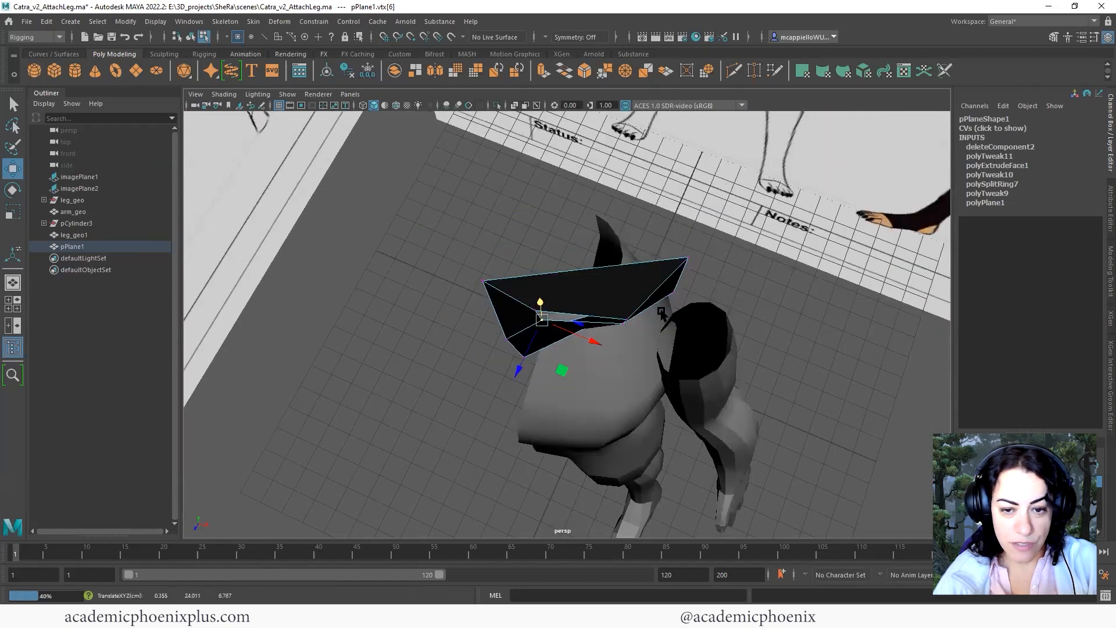
{"action": "left_click", "coordinate": [632, 322]}
{"action": "key", "text": "ctrl+z"}
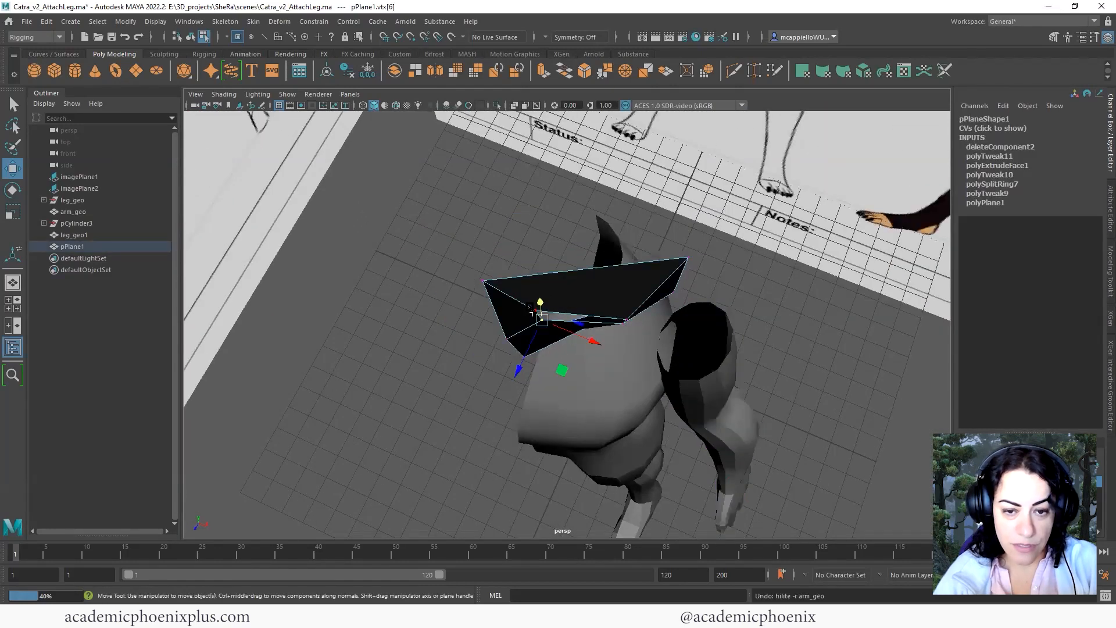
{"action": "left_click_drag", "start_coordinate": [645, 280], "coordinate": [729, 274], "text": "alt"}
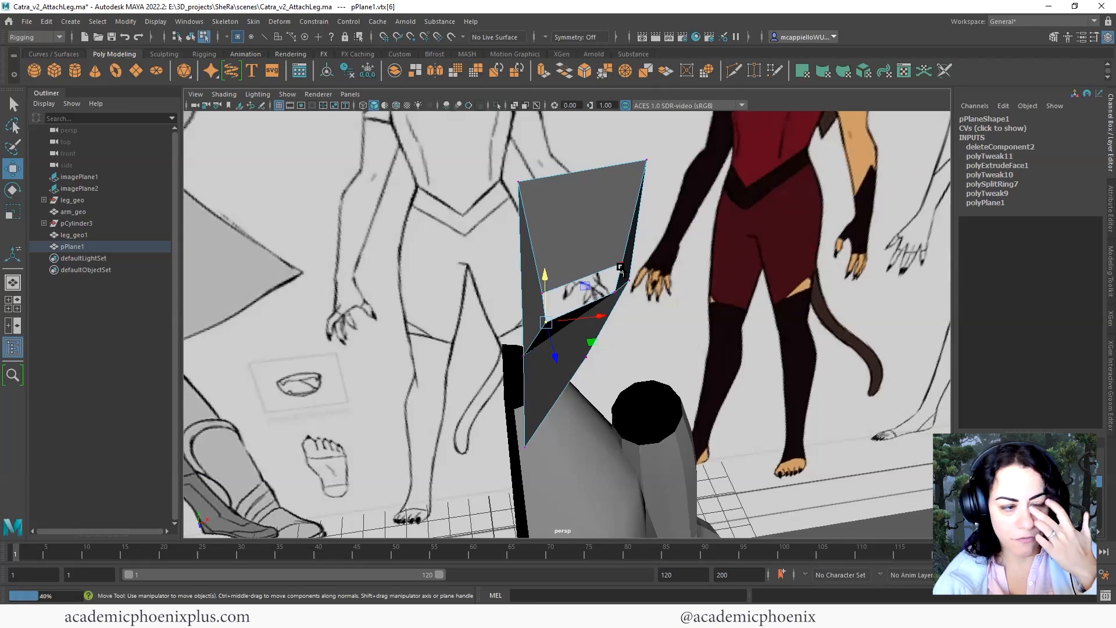
{"action": "left_click_drag", "start_coordinate": [735, 293], "coordinate": [732, 336], "text": "alt"}
{"action": "left_click", "coordinate": [583, 301]}
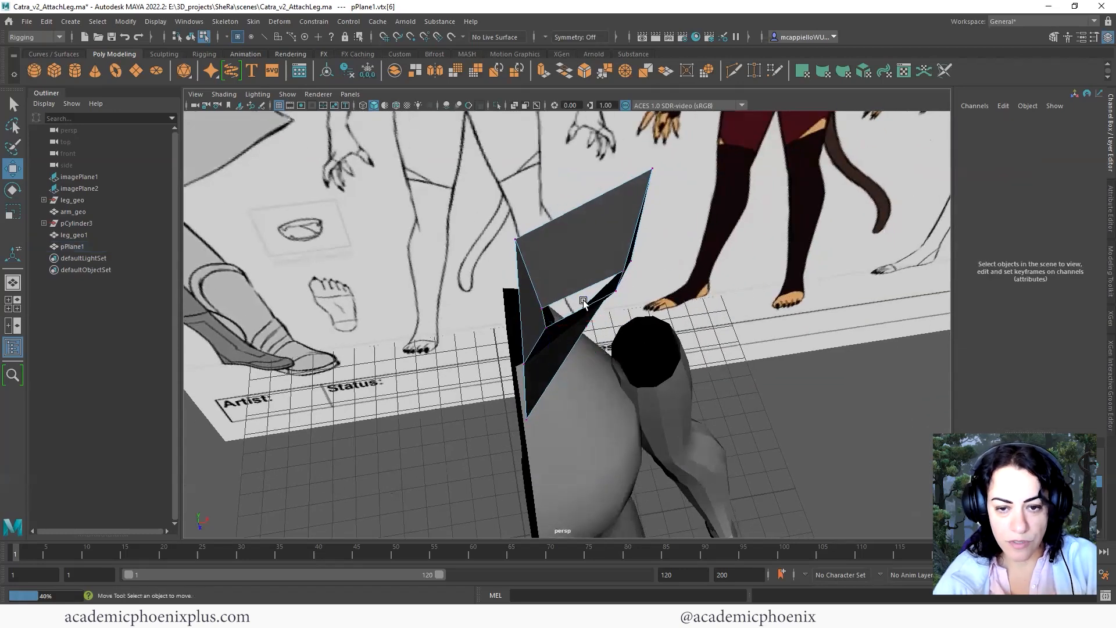
{"action": "left_click", "coordinate": [540, 306]}
{"action": "key", "text": "q"}
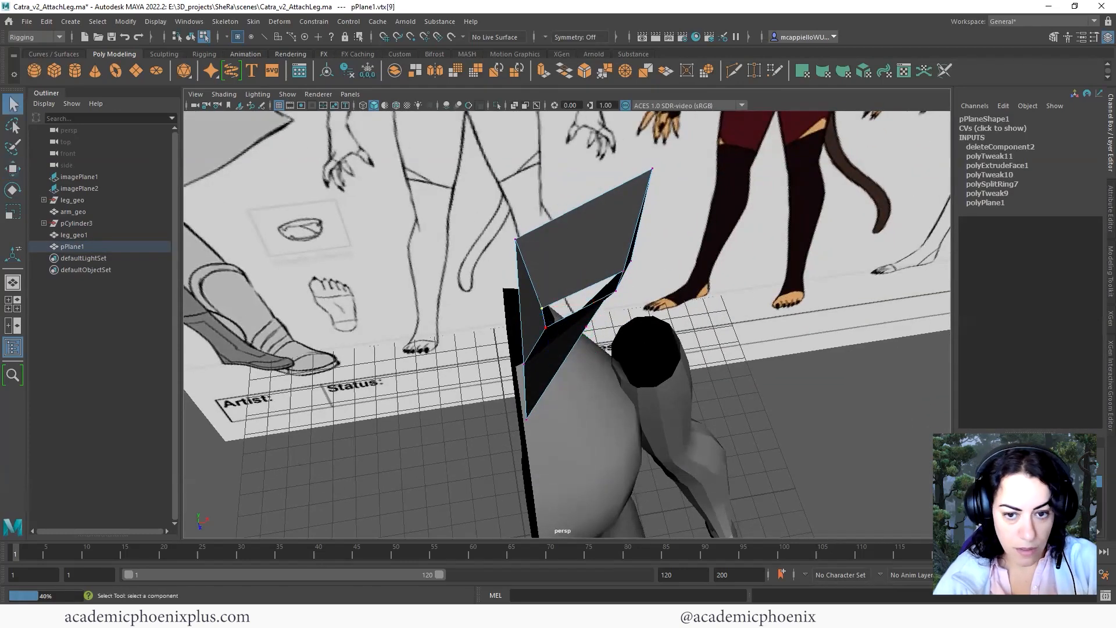
{"action": "key", "text": "w"}
{"action": "left_click", "coordinate": [555, 367]}
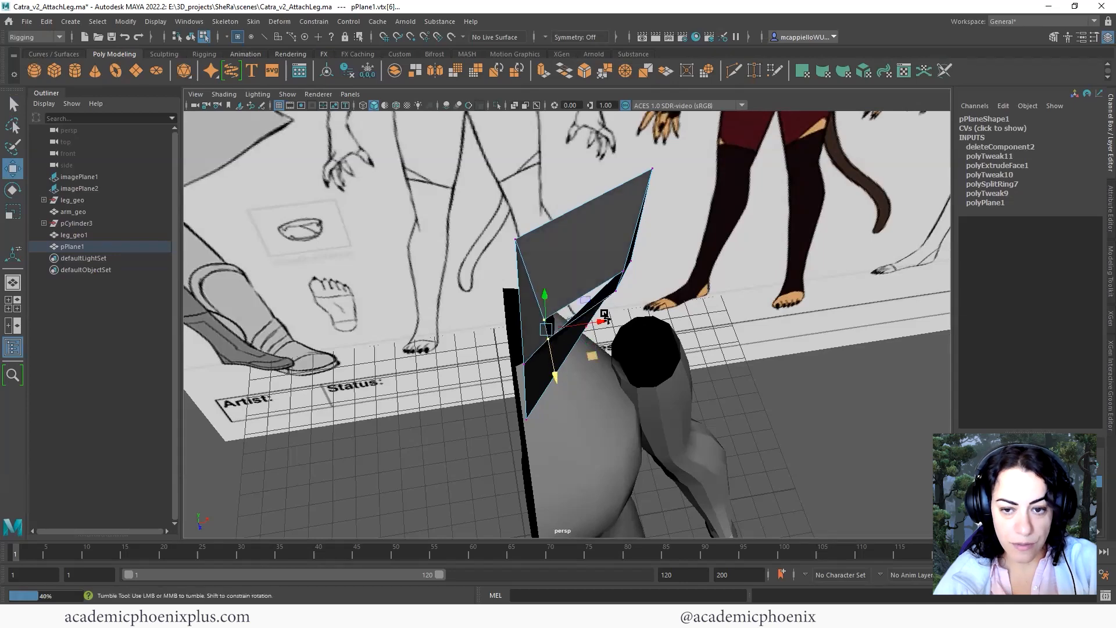
Adjust the depth of the eye hole's outer vertices along the Z axis in the perspective view.
{"action": "left_click_drag", "start_coordinate": [603, 314], "coordinate": [557, 302], "text": "alt"}
{"action": "left_click", "coordinate": [591, 284]}
{"action": "left_click", "coordinate": [597, 317], "text": "shift"}
{"action": "left_click_drag", "start_coordinate": [627, 304], "coordinate": [306, 209], "text": "alt"}
{"action": "left_click", "coordinate": [553, 270]}
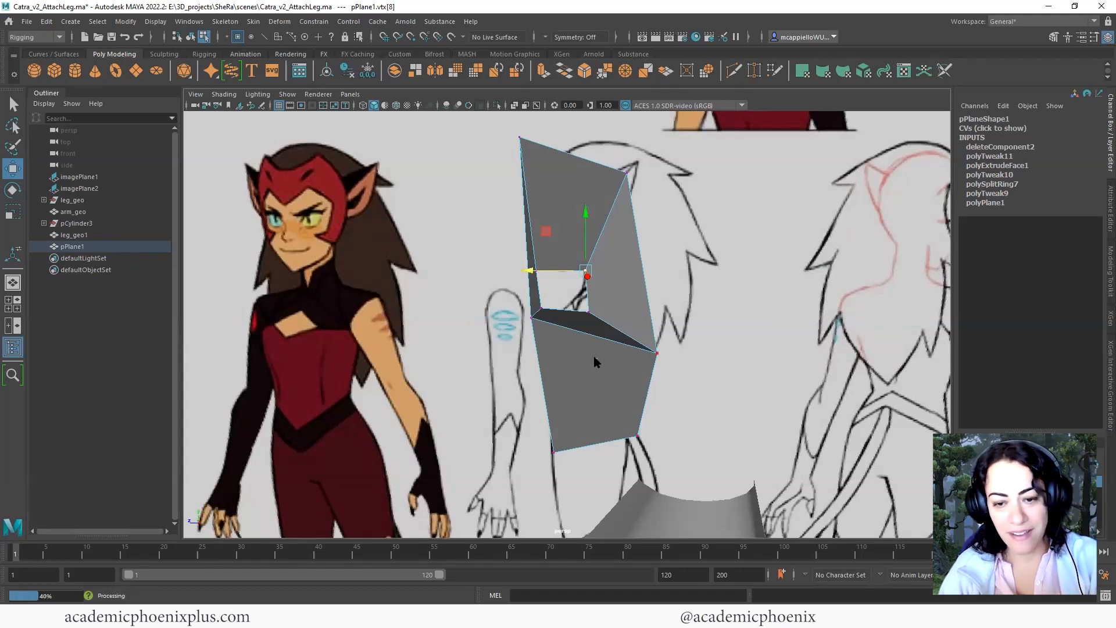
Extrude the plane's lower face and scale the new face inward uniformly.
{"action": "right_click_drag", "start_coordinate": [594, 362], "coordinate": [578, 321]}
{"action": "left_click_drag", "start_coordinate": [578, 321], "coordinate": [559, 424], "text": "alt"}
{"action": "left_click", "coordinate": [559, 424]}
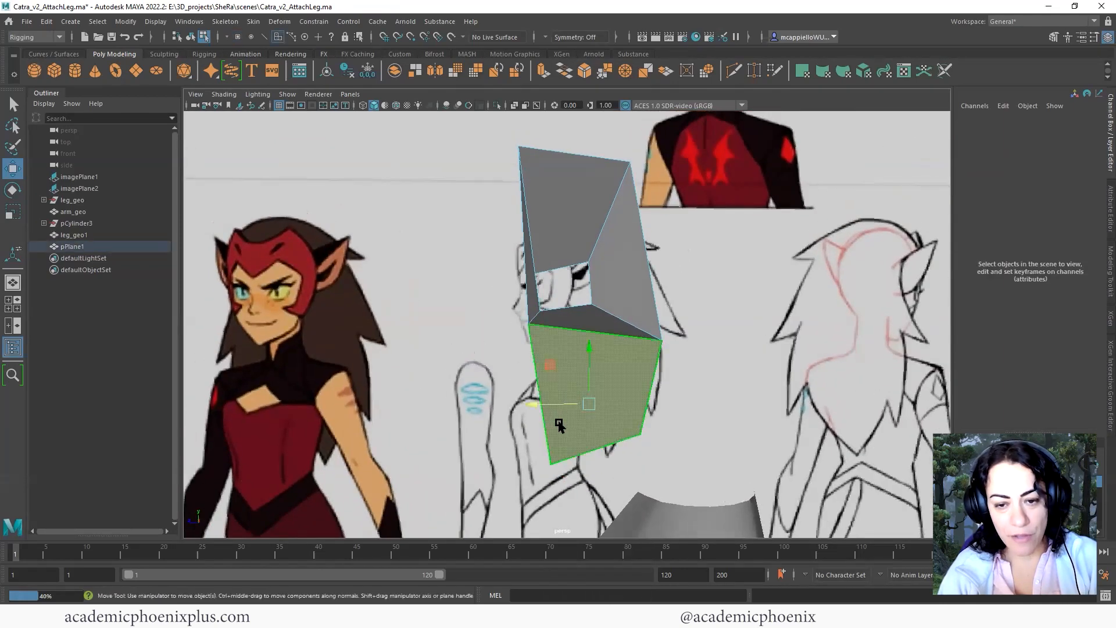
{"action": "key", "text": "ctrl+e"}
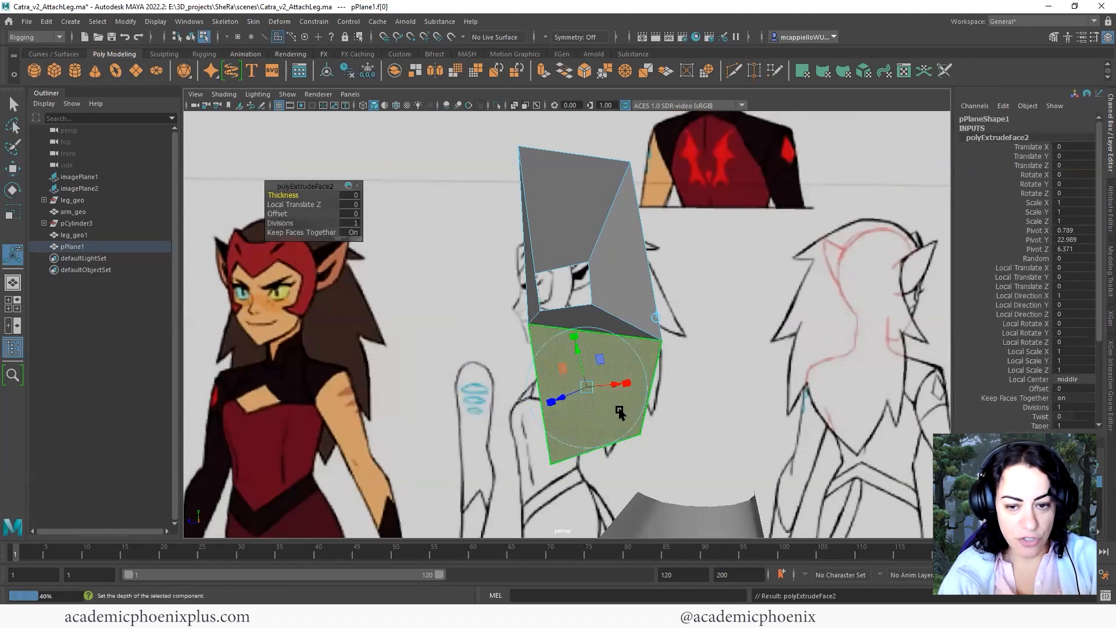
{"action": "key", "text": "r"}
{"action": "left_click_drag", "start_coordinate": [588, 403], "coordinate": [538, 405]}
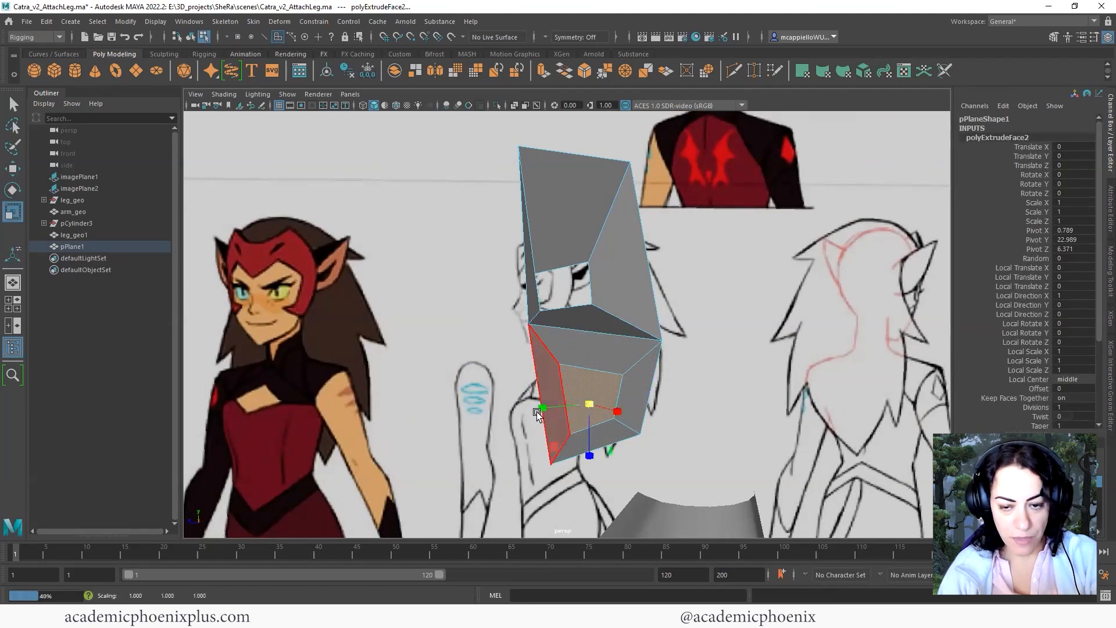
Delete the inner face and the adjoining face along the centre line to open the mouth.
{"action": "key", "text": "Delete"}
{"action": "left_click", "coordinate": [551, 412]}
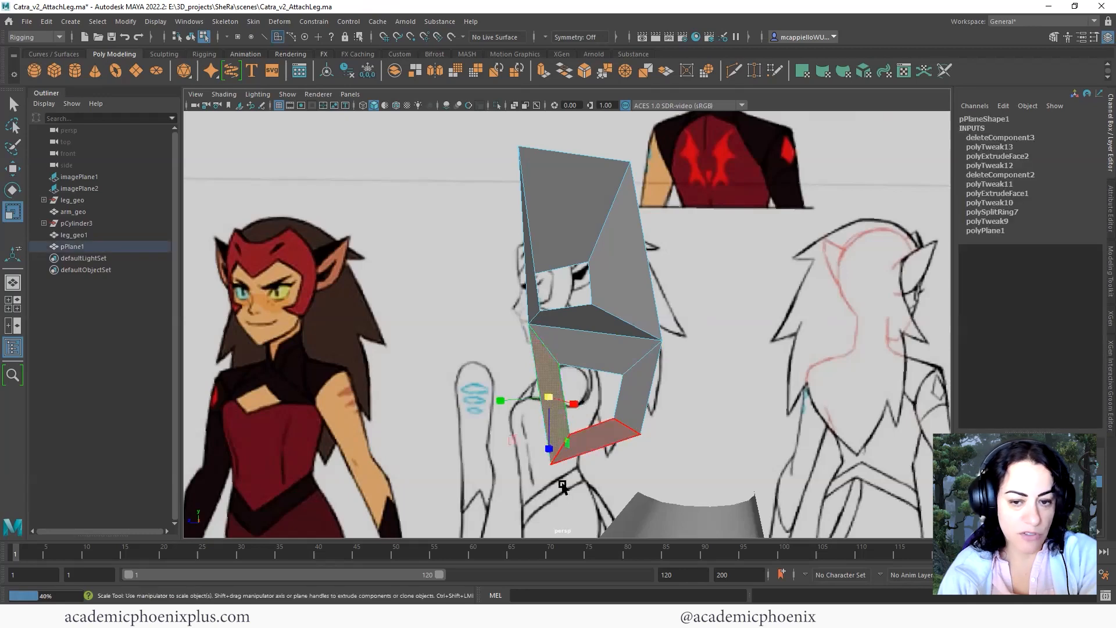
{"action": "key", "text": "Delete"}
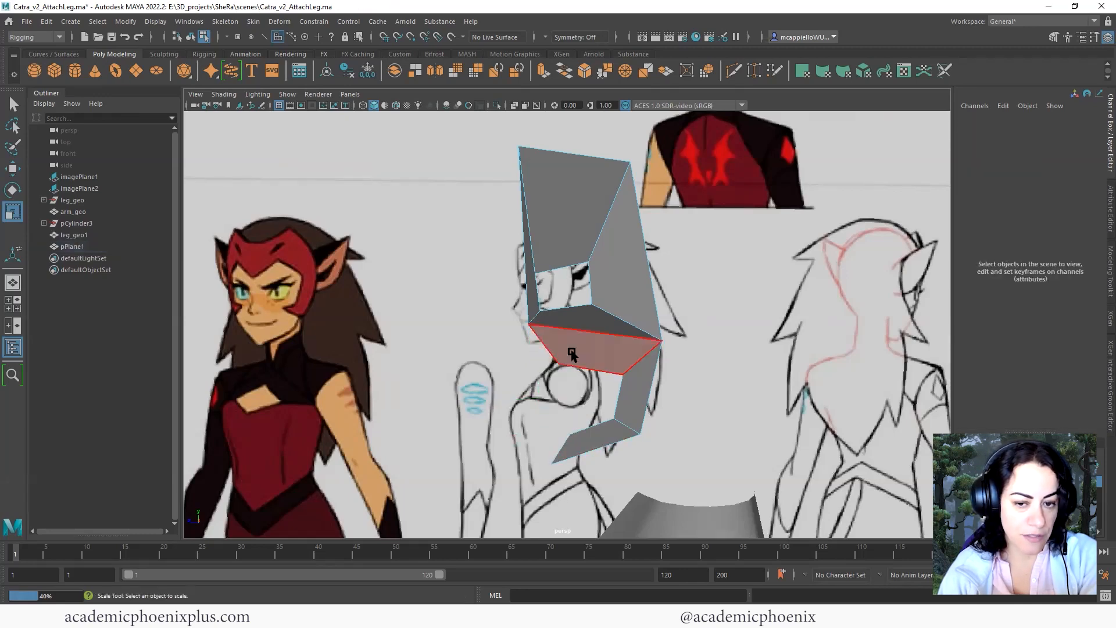
In the front view, move the mouth opening's two inner vertices onto the centre line, just above and below the drawn mouth.
{"action": "key", "text": "space"}
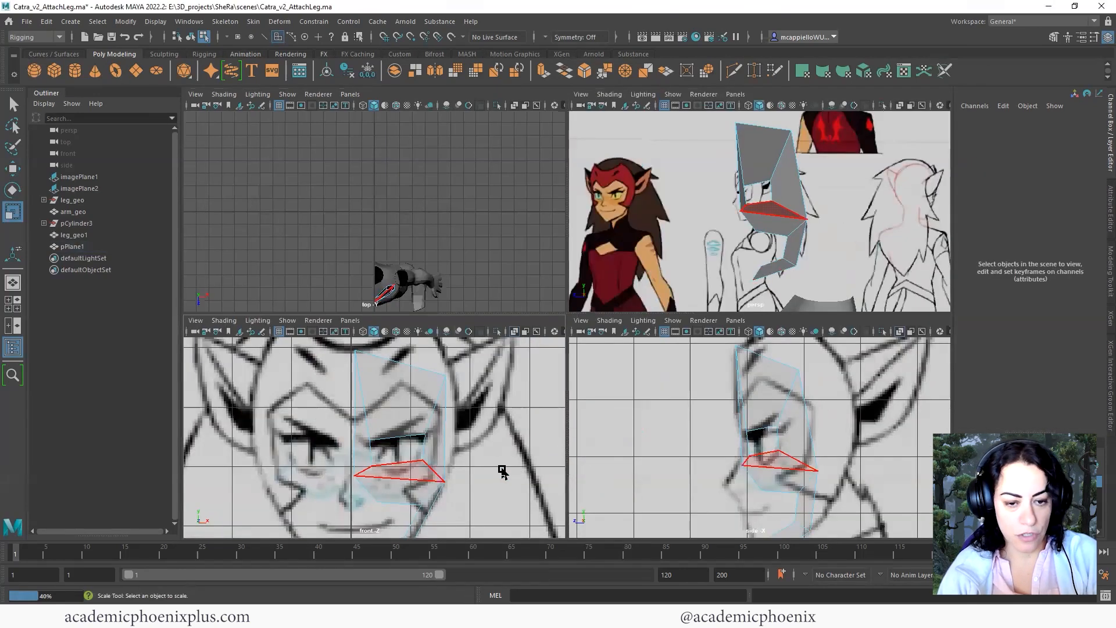
{"action": "key", "text": "space"}
{"action": "scroll", "coordinate": [674, 378], "scroll_direction": "up", "scroll_amount": 2}
{"action": "scroll", "coordinate": [675, 378], "scroll_direction": "up", "scroll_amount": 1}
{"action": "right_click_drag", "start_coordinate": [594, 317], "coordinate": [570, 344]}
{"action": "left_click_drag", "start_coordinate": [590, 375], "coordinate": [521, 393]}
{"action": "key", "text": "w"}
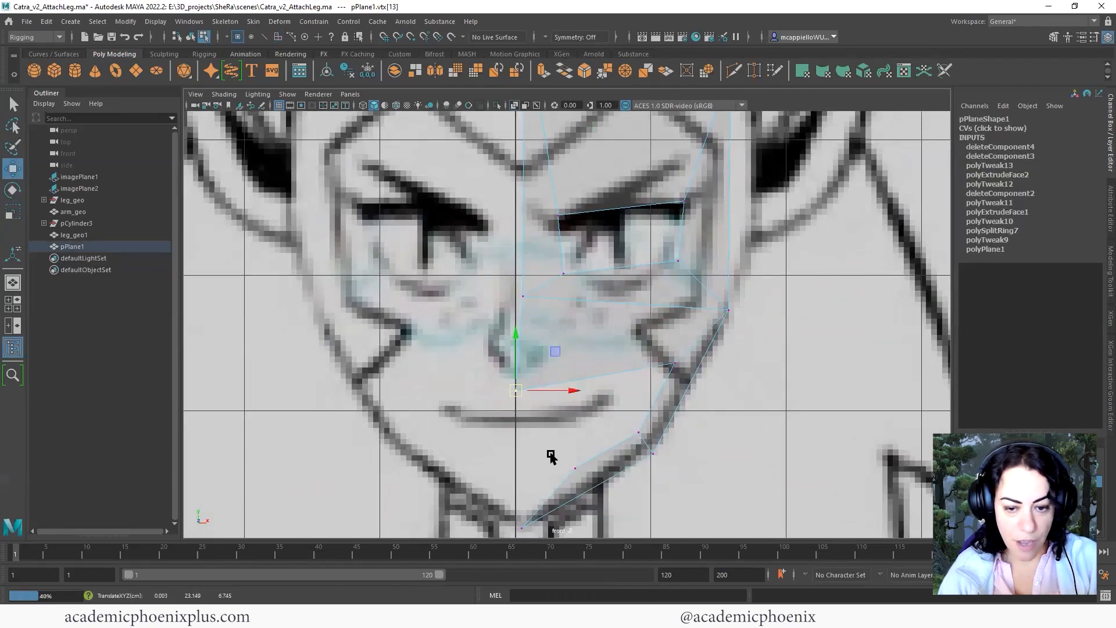
{"action": "left_click", "coordinate": [575, 469]}
{"action": "left_click_drag", "start_coordinate": [574, 469], "coordinate": [505, 429]}
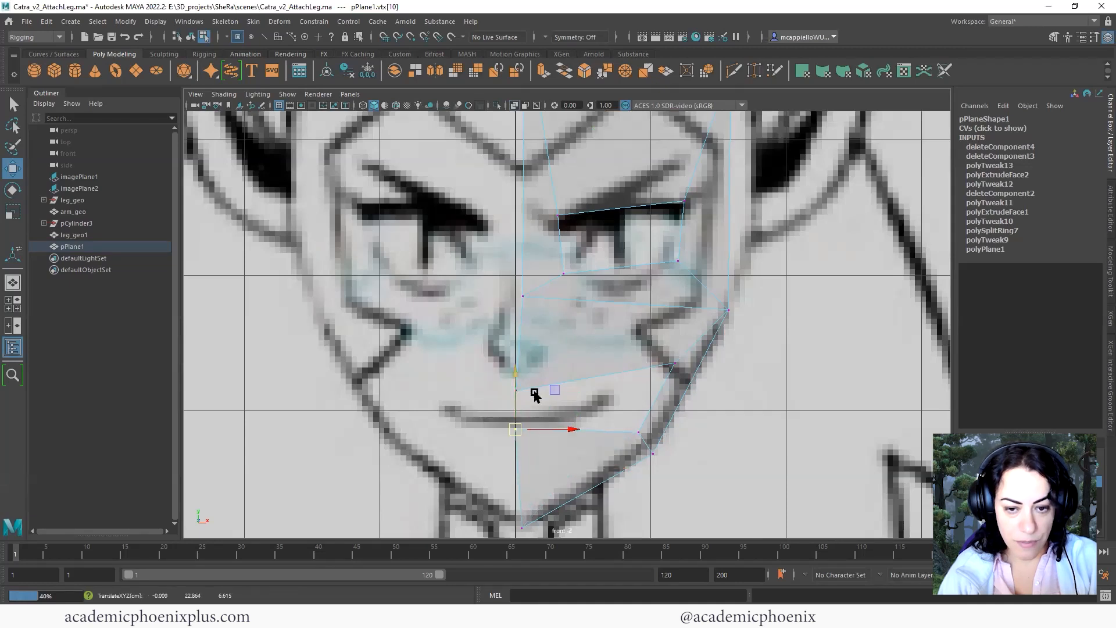
{"action": "left_click", "coordinate": [515, 393]}
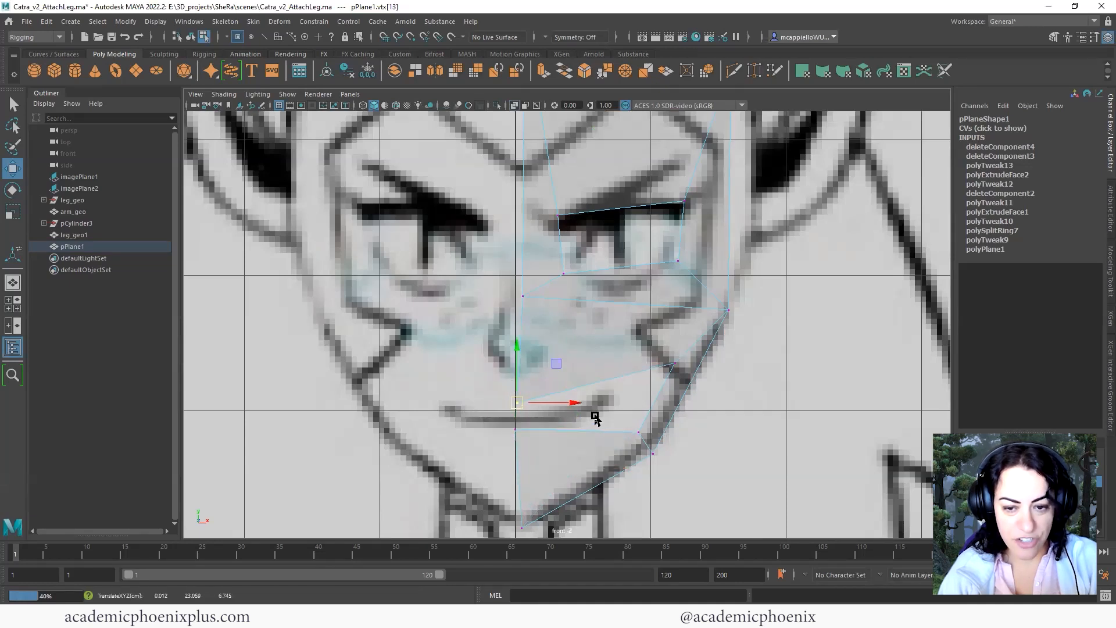
Move the mouth opening's two outer vertices to the drawn corner of the mouth, one above the other.
{"action": "left_click", "coordinate": [670, 355]}
{"action": "left_click", "coordinate": [671, 363]}
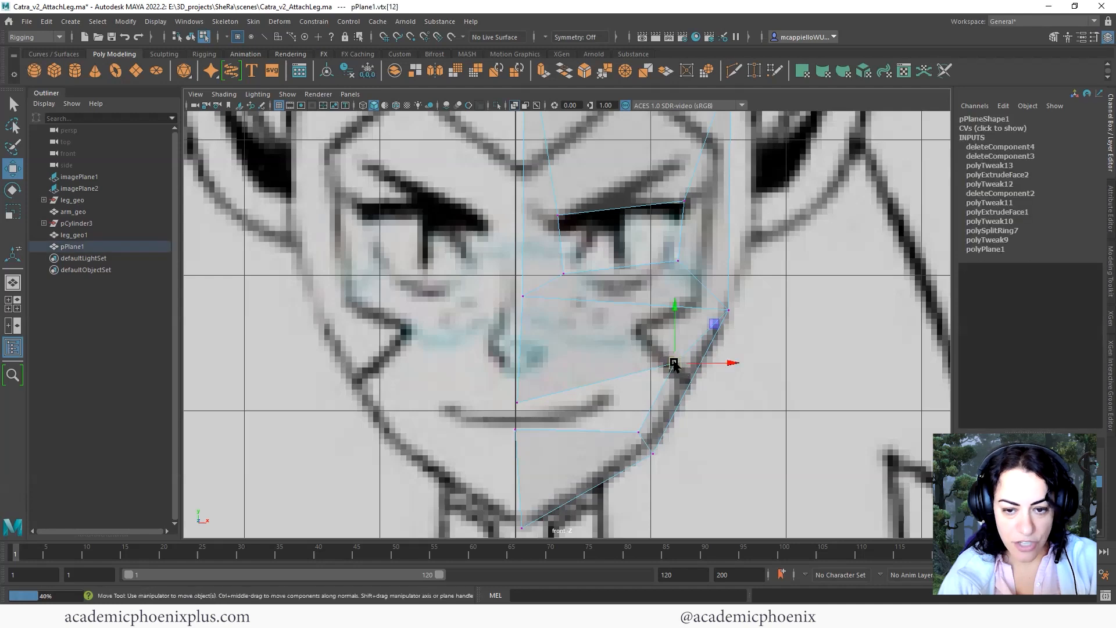
{"action": "left_click_drag", "start_coordinate": [671, 362], "coordinate": [608, 394]}
{"action": "left_click", "coordinate": [638, 432]}
{"action": "left_click_drag", "start_coordinate": [649, 440], "coordinate": [610, 414]}
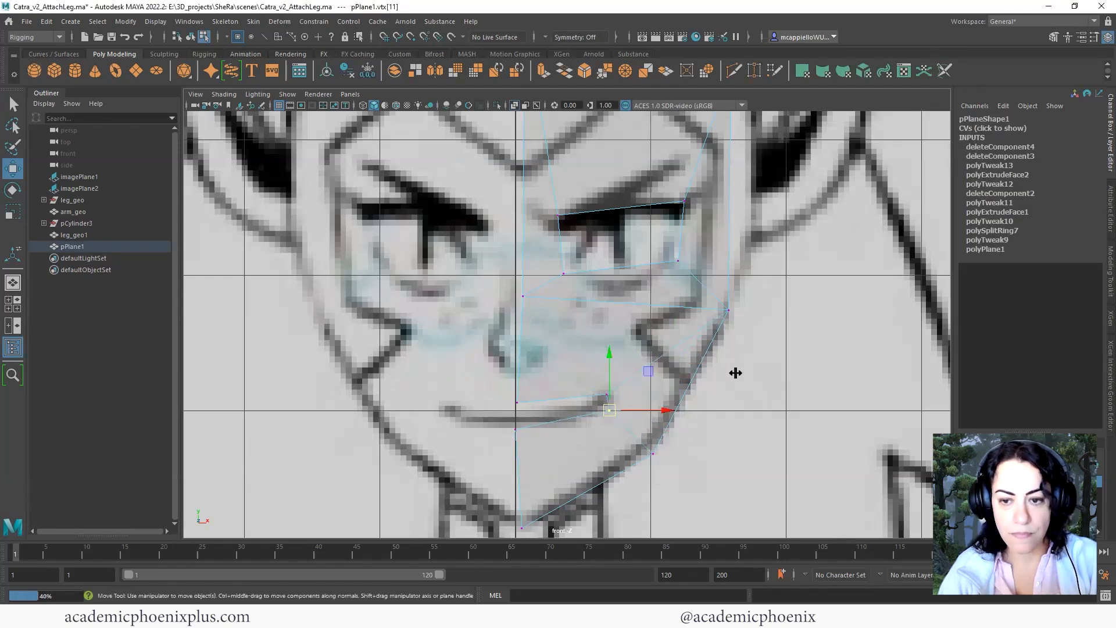
In the side view, move the mouth opening's upper and lower centre vertices forward onto the drawn lip profile.
{"action": "key", "text": "space"}
{"action": "key", "text": "space"}
{"action": "middle_click_drag", "start_coordinate": [678, 386], "coordinate": [582, 368], "text": "alt"}
{"action": "left_click", "coordinate": [576, 361]}
{"action": "left_click_drag", "start_coordinate": [575, 362], "coordinate": [530, 356]}
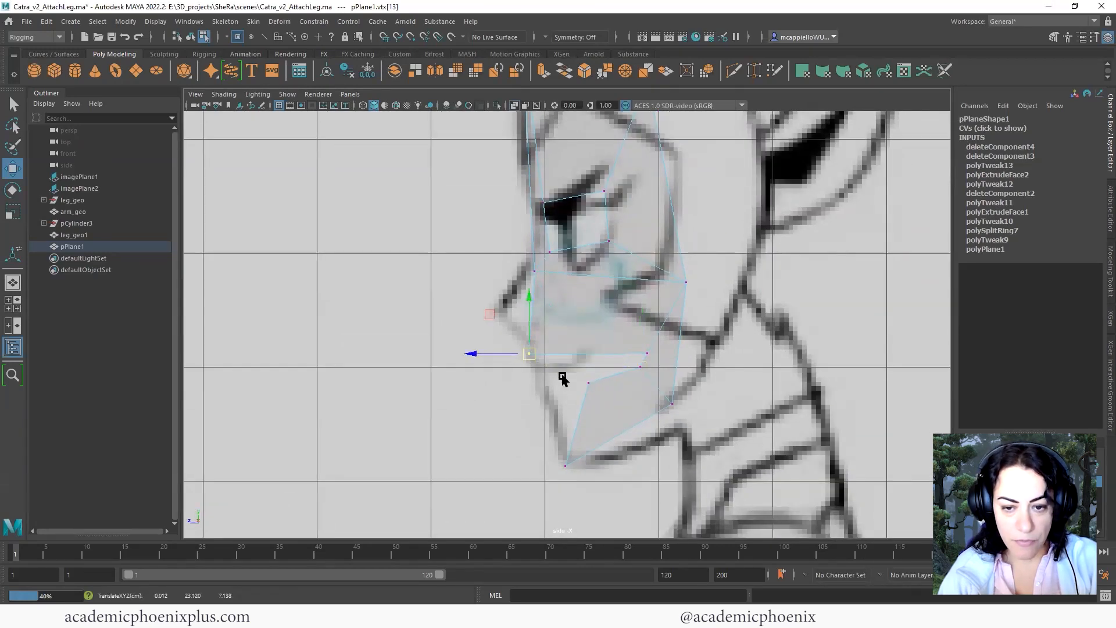
{"action": "left_click_drag", "start_coordinate": [587, 381], "coordinate": [539, 387]}
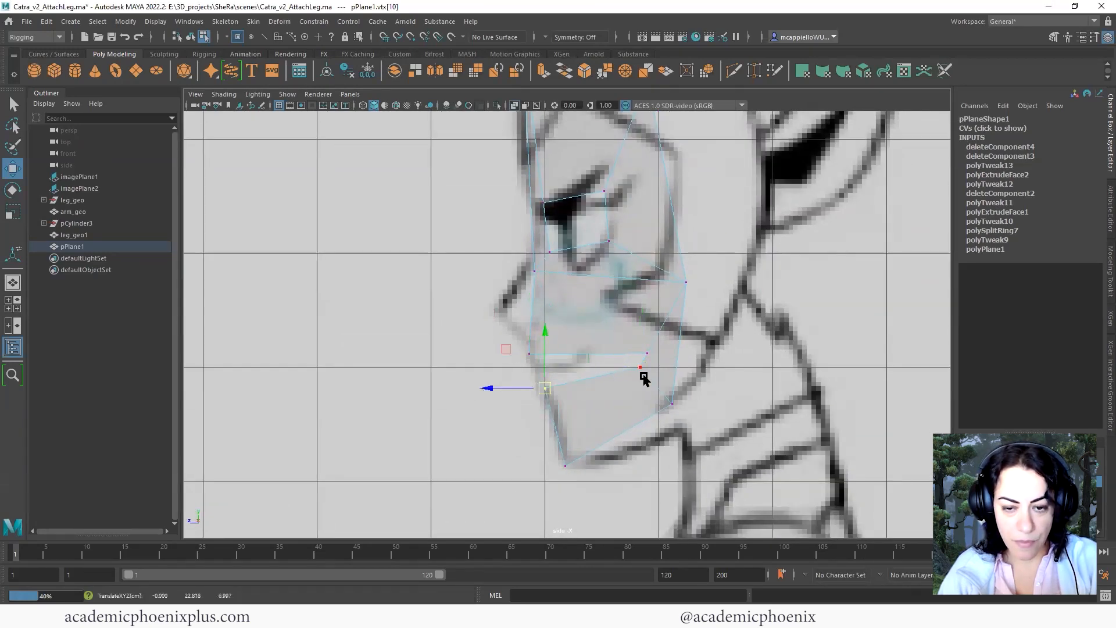
Move the two mouth-corner vertices forward to the drawn mouth corner in the side view.
{"action": "left_click", "coordinate": [643, 353]}
{"action": "left_click_drag", "start_coordinate": [643, 355], "coordinate": [589, 351]}
{"action": "left_click", "coordinate": [639, 367]}
{"action": "left_click", "coordinate": [596, 347]}
{"action": "left_click", "coordinate": [594, 363]}
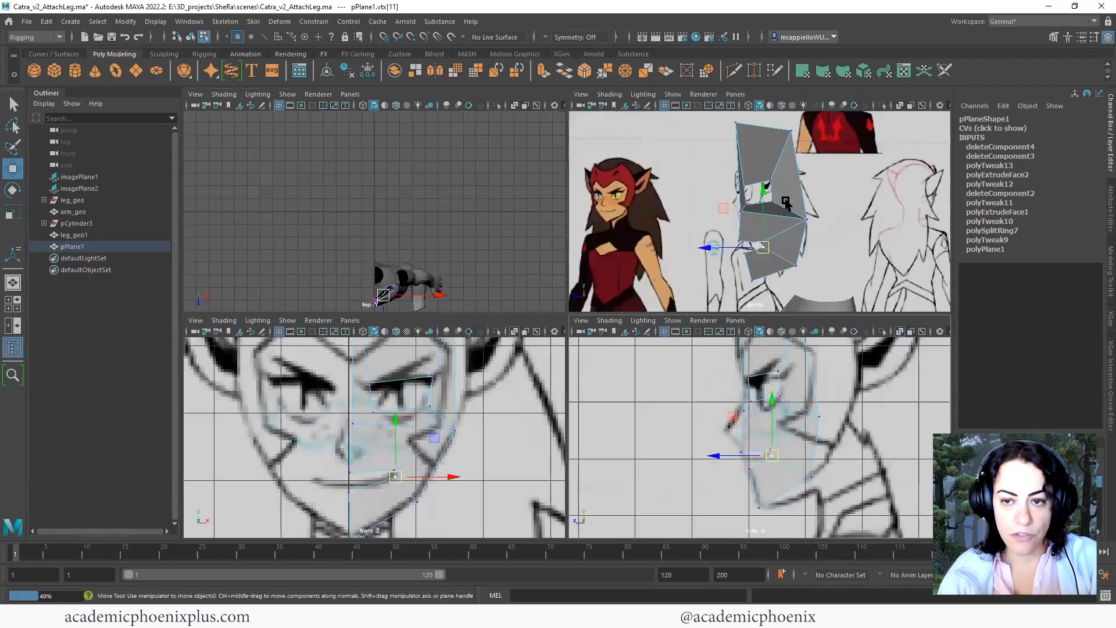
Insert edge loops through the middle of the eye hole's lower, upper, outer and inner edges.
{"action": "key", "text": "space"}
{"action": "left_click_drag", "start_coordinate": [914, 227], "coordinate": [789, 228], "text": "alt"}
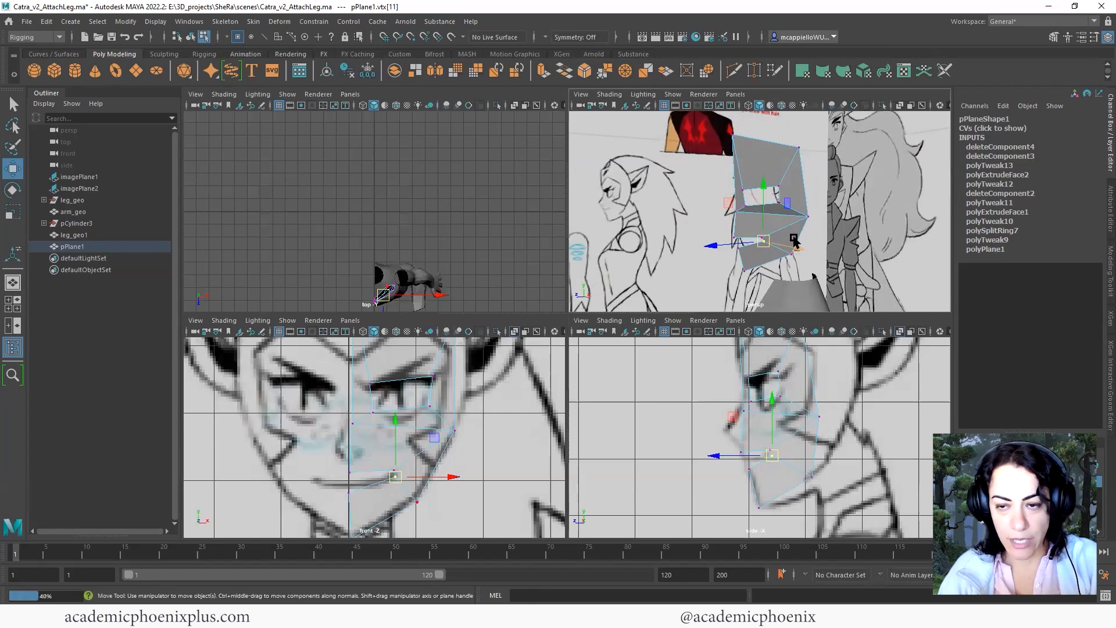
{"action": "key", "text": "space"}
{"action": "left_click_drag", "start_coordinate": [538, 301], "coordinate": [586, 284], "text": "alt"}
{"action": "right_click_drag", "start_coordinate": [587, 284], "coordinate": [666, 261], "text": "alt"}
{"action": "right_click_drag", "start_coordinate": [657, 258], "coordinate": [578, 305]}
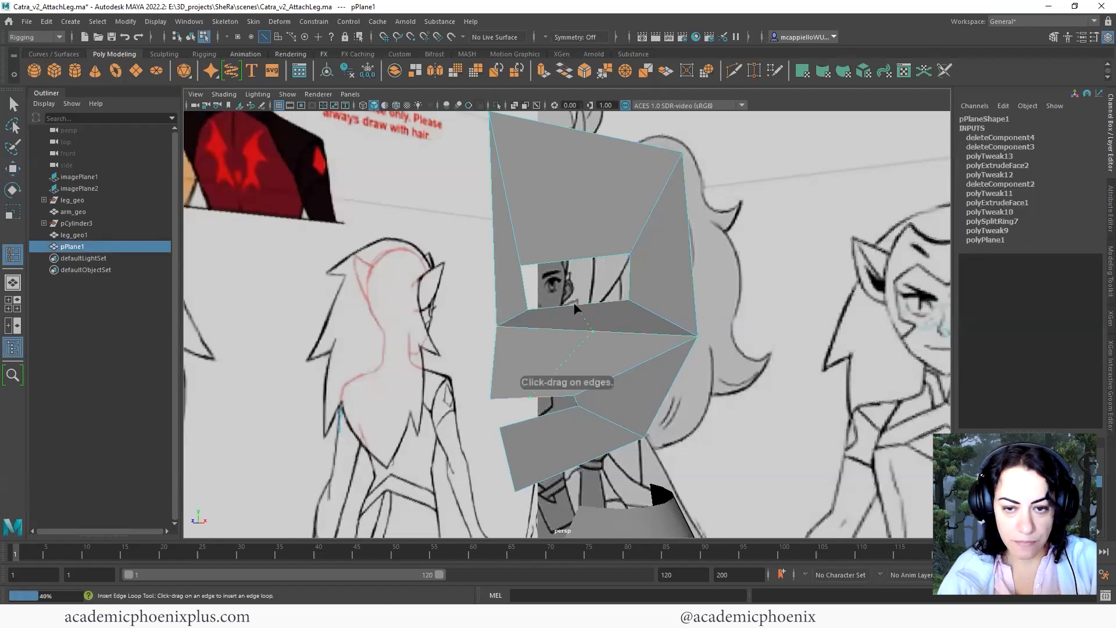
{"action": "left_click", "coordinate": [577, 308]}
{"action": "left_click", "coordinate": [580, 260]}
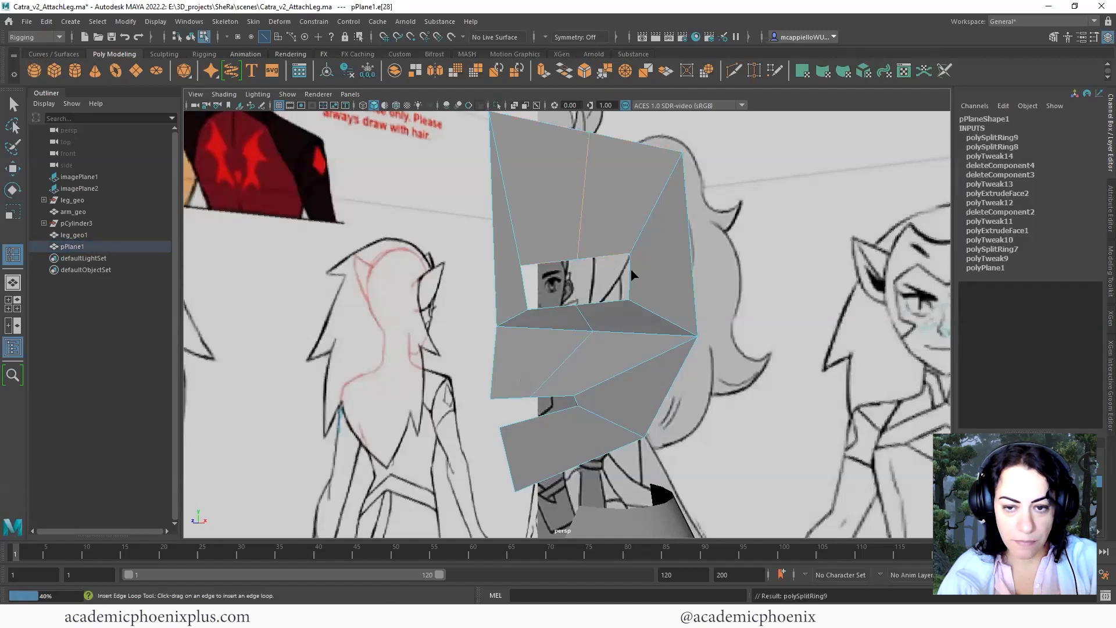
{"action": "left_click", "coordinate": [629, 277]}
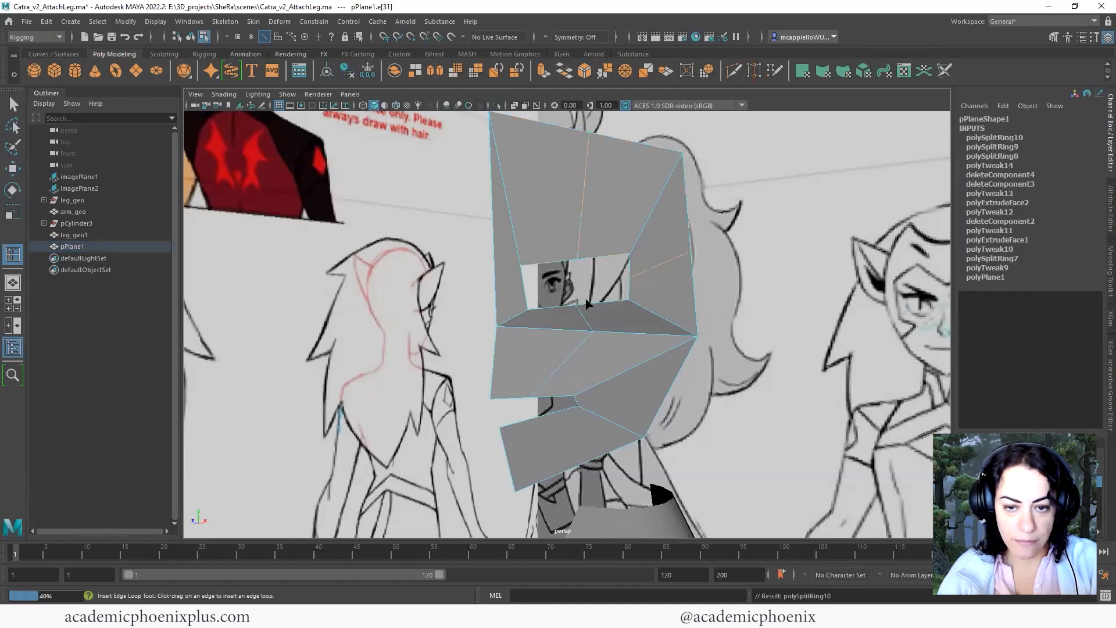
{"action": "left_click", "coordinate": [522, 294]}
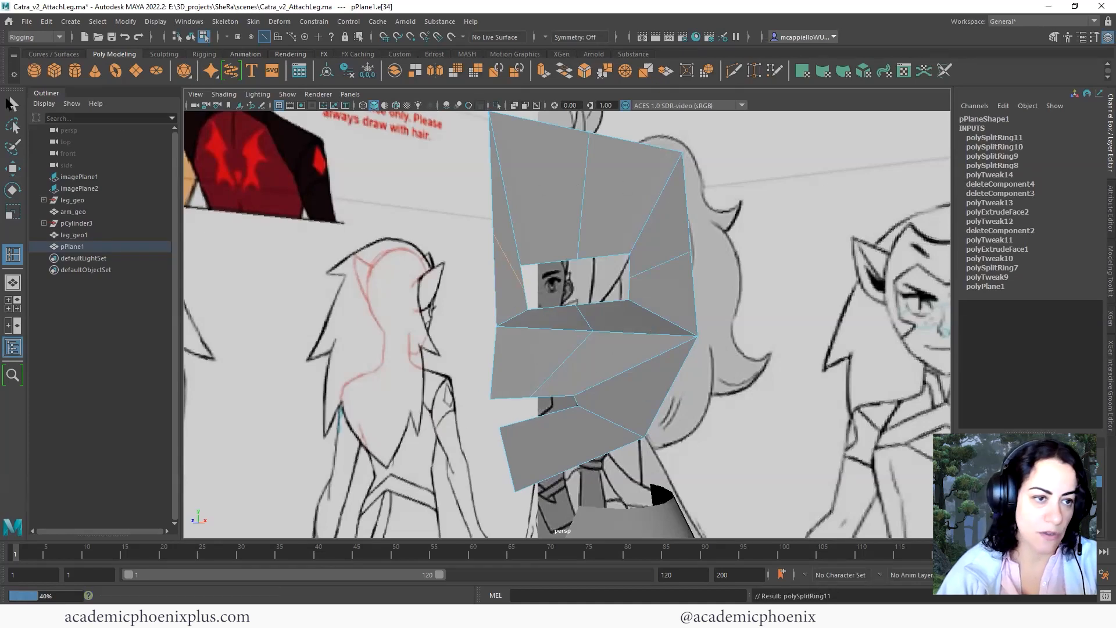
{"action": "left_click", "coordinate": [14, 105]}
In the front view, fit the eye hole's upper vertices and inner middle vertex to the drawn upper eyelid line.
{"action": "key", "text": "space"}
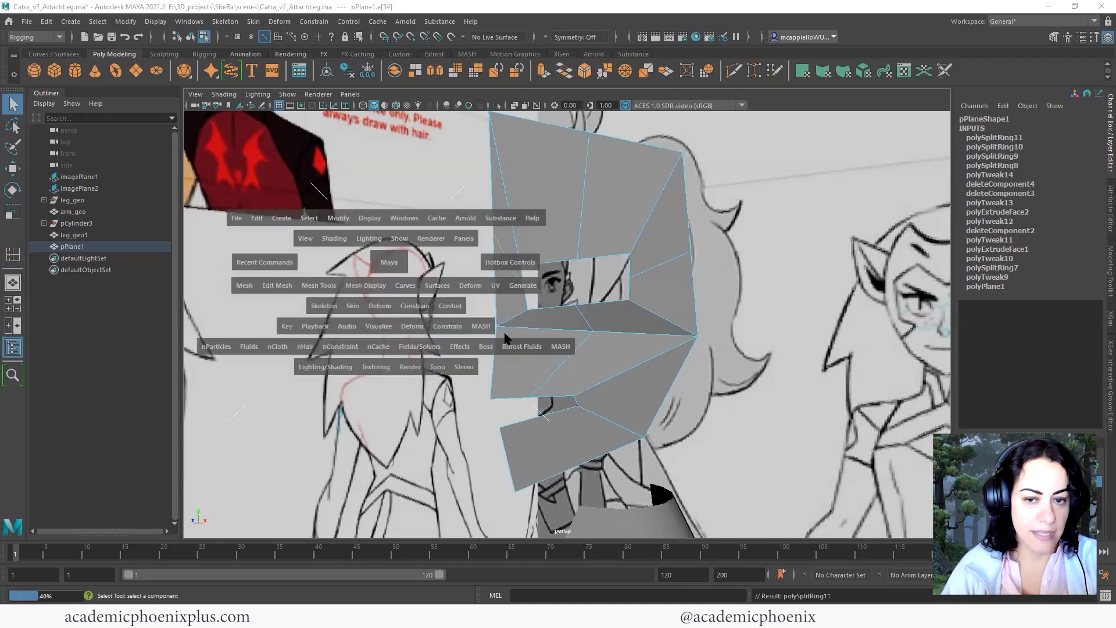
{"action": "key", "text": "space"}
{"action": "scroll", "coordinate": [645, 416], "scroll_direction": "down", "scroll_amount": 3}
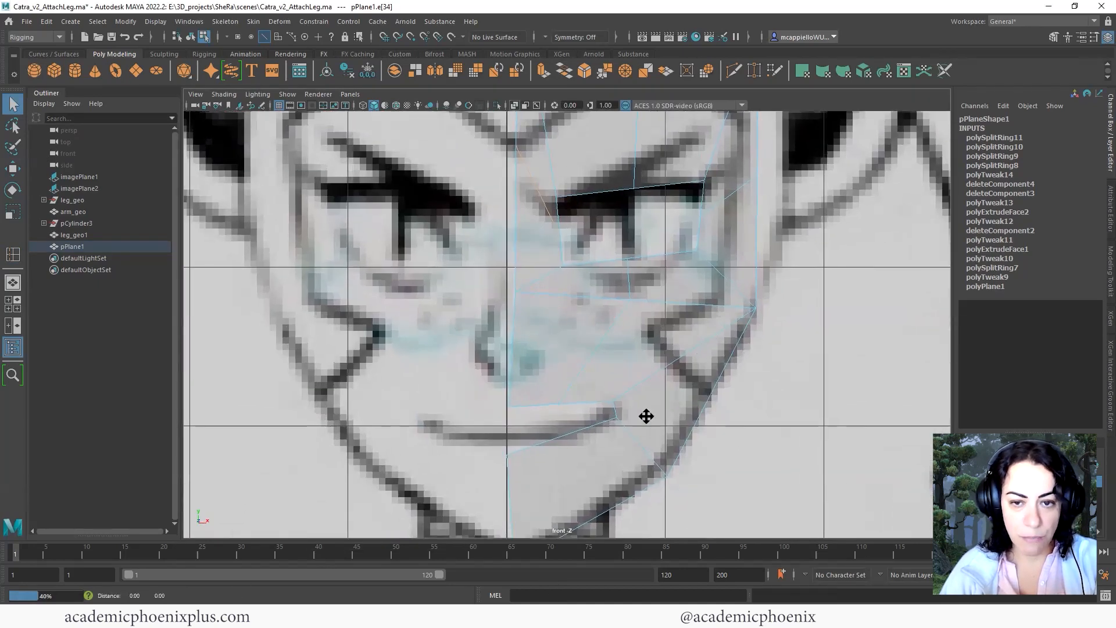
{"action": "scroll", "coordinate": [567, 288], "scroll_direction": "up", "scroll_amount": 6}
{"action": "right_click_drag", "start_coordinate": [535, 311], "coordinate": [491, 344]}
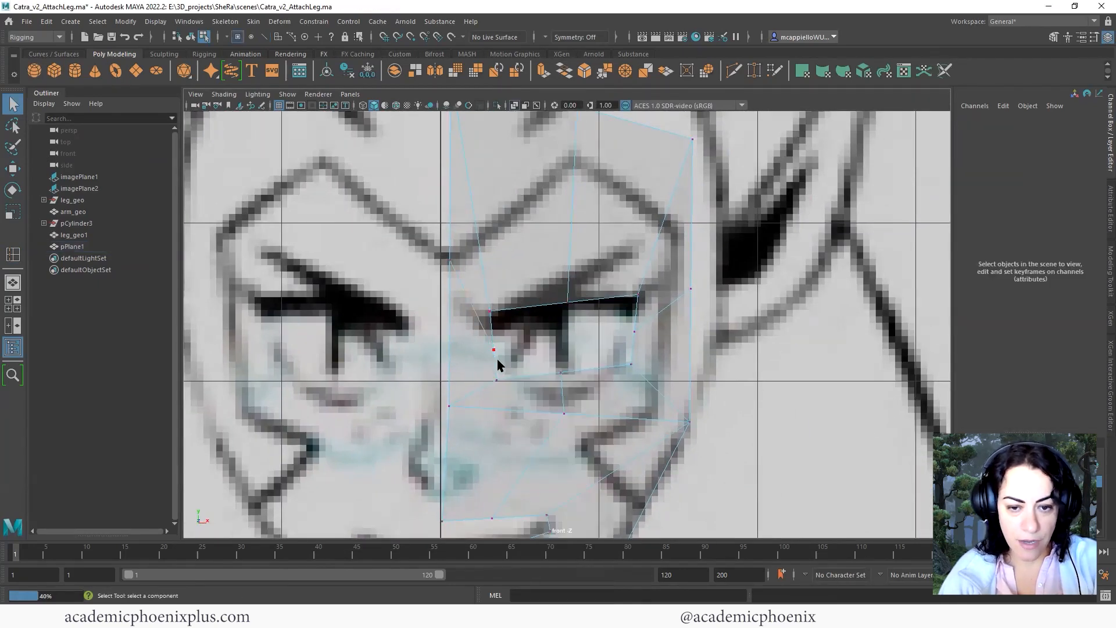
{"action": "left_click", "coordinate": [497, 357]}
{"action": "key", "text": "w"}
{"action": "left_click_drag", "start_coordinate": [493, 350], "coordinate": [496, 313]}
{"action": "left_click", "coordinate": [489, 309]}
{"action": "left_click", "coordinate": [567, 303]}
{"action": "left_click", "coordinate": [637, 296]}
{"action": "left_click_drag", "start_coordinate": [637, 296], "coordinate": [632, 307]}
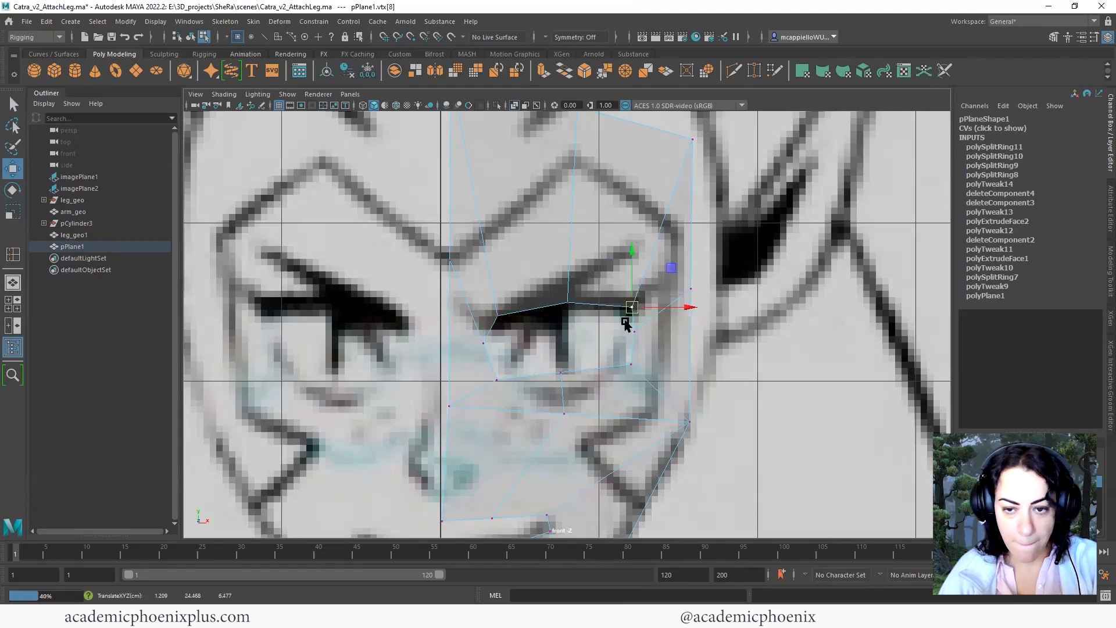
Move the eye hole's outer vertices slightly outward and its lower centre vertex down to the drawn eye outline.
{"action": "left_click", "coordinate": [631, 363]}
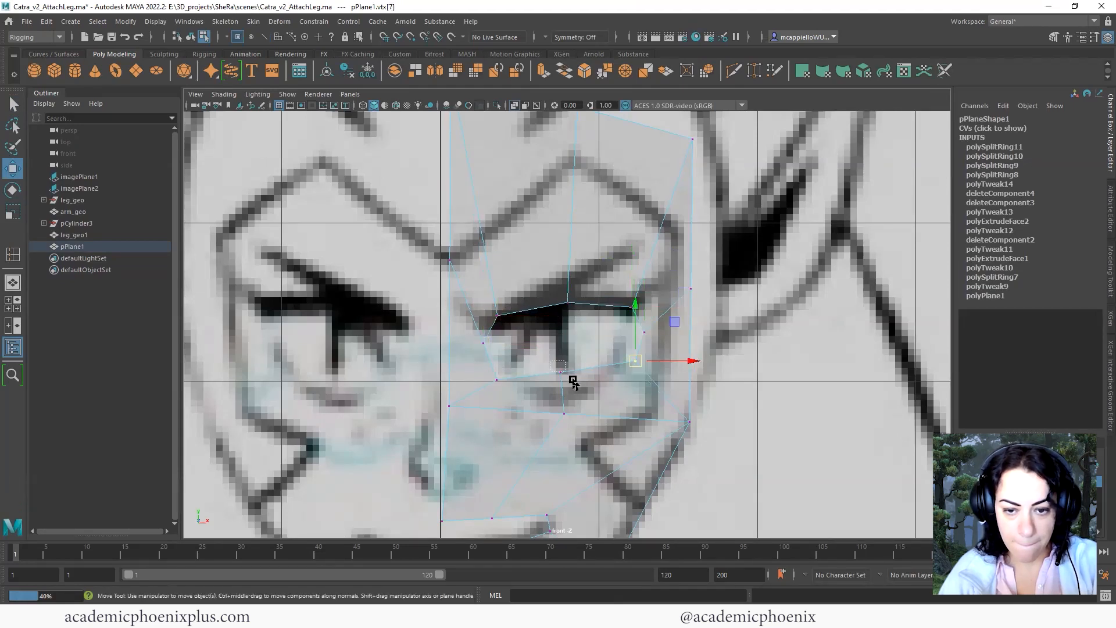
{"action": "left_click_drag", "start_coordinate": [572, 380], "coordinate": [574, 381]}
{"action": "left_click_drag", "start_coordinate": [562, 373], "coordinate": [564, 379]}
{"action": "middle_click_drag", "start_coordinate": [614, 372], "coordinate": [612, 306], "text": "alt"}
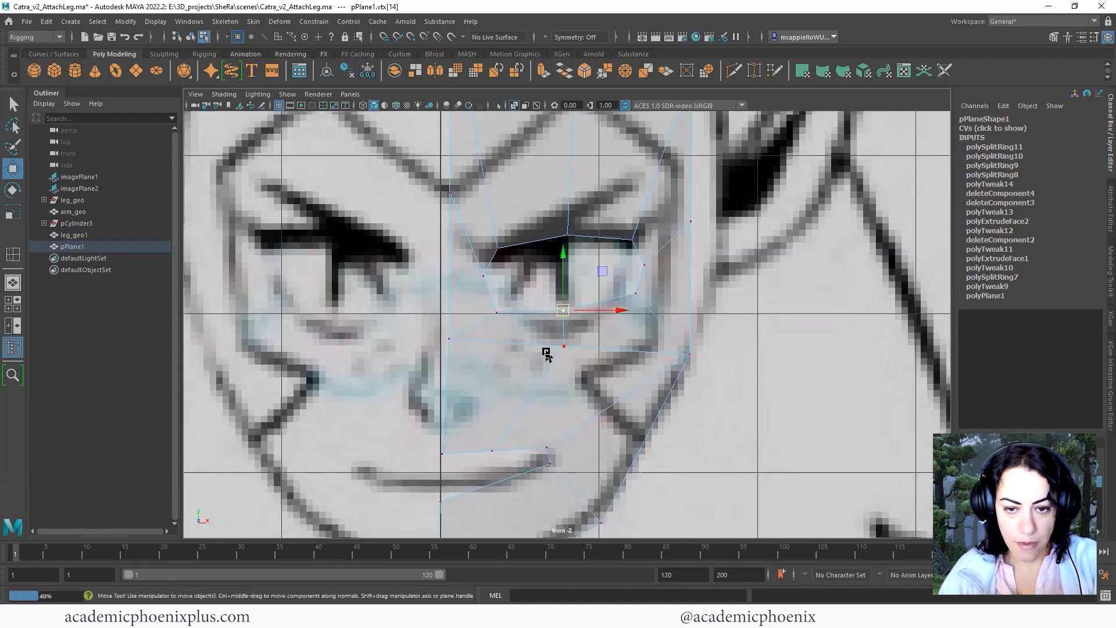
In the side view, adjust the cheek vertex below the eye and the eye hole's corner and lower vertices to follow the drawn face.
{"action": "scroll", "coordinate": [546, 354], "scroll_direction": "down", "scroll_amount": 3}
{"action": "key", "text": "space"}
{"action": "key", "text": "space"}
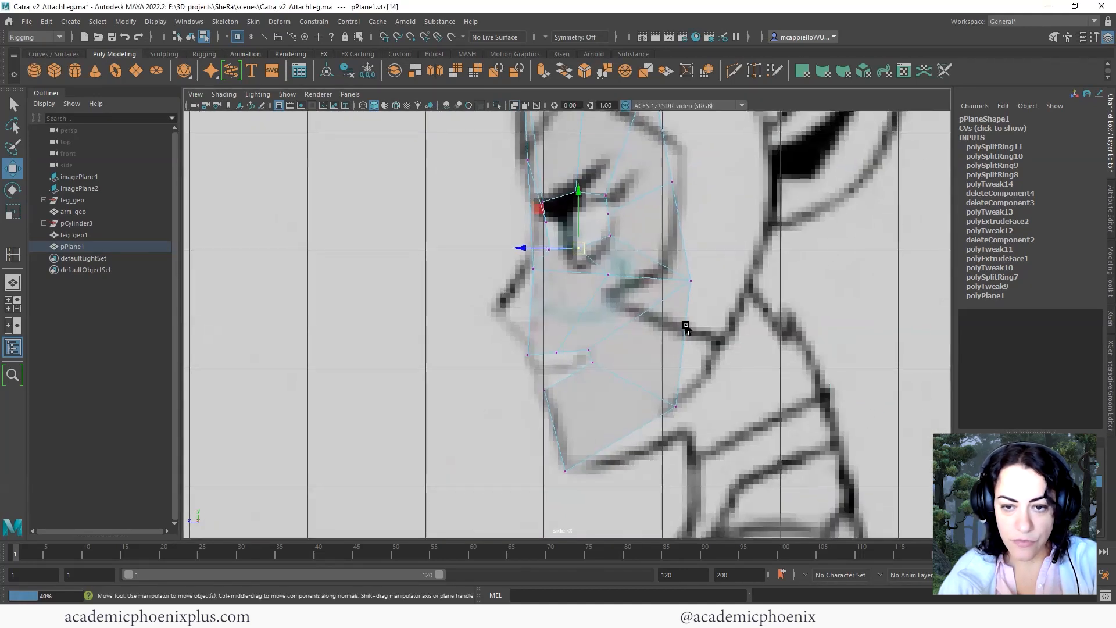
{"action": "left_click", "coordinate": [607, 275]}
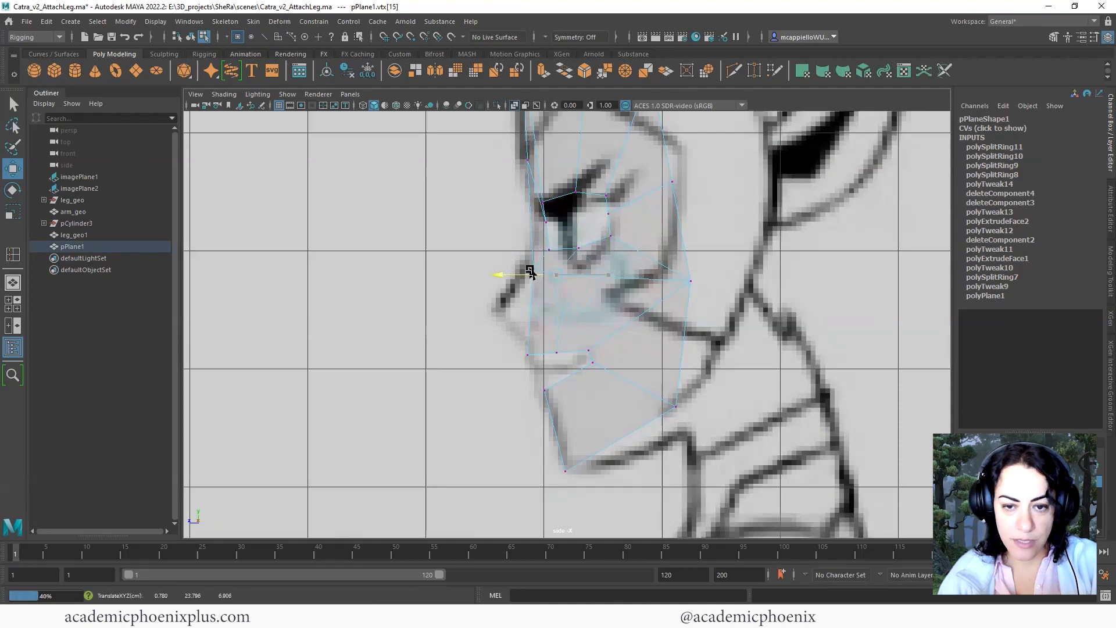
{"action": "middle_click_drag", "start_coordinate": [552, 273], "coordinate": [554, 314], "text": "alt"}
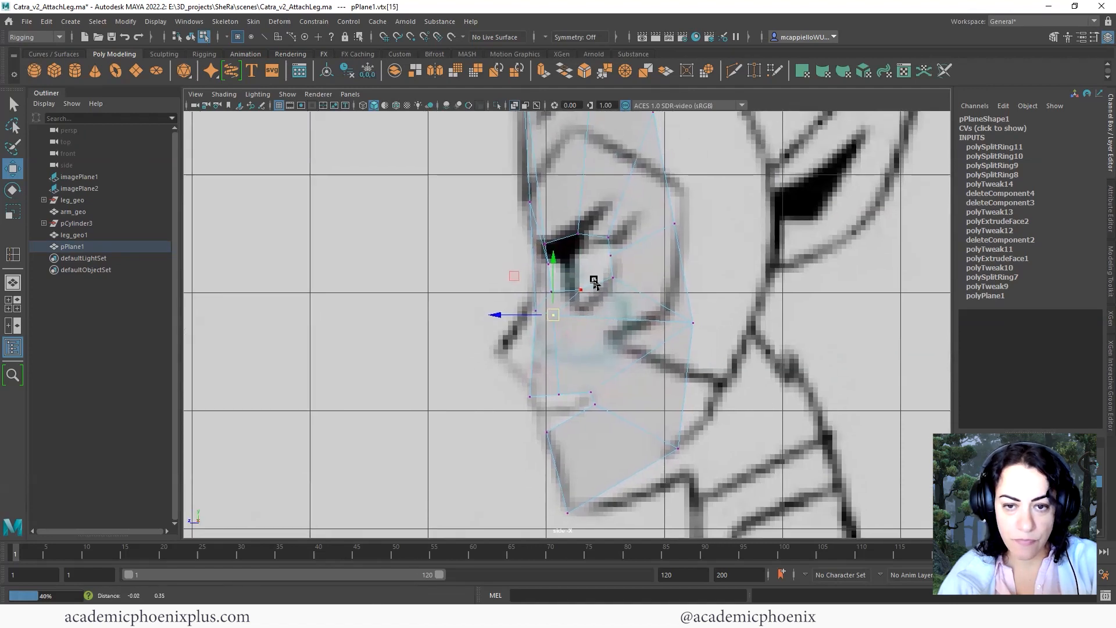
{"action": "left_click", "coordinate": [540, 246]}
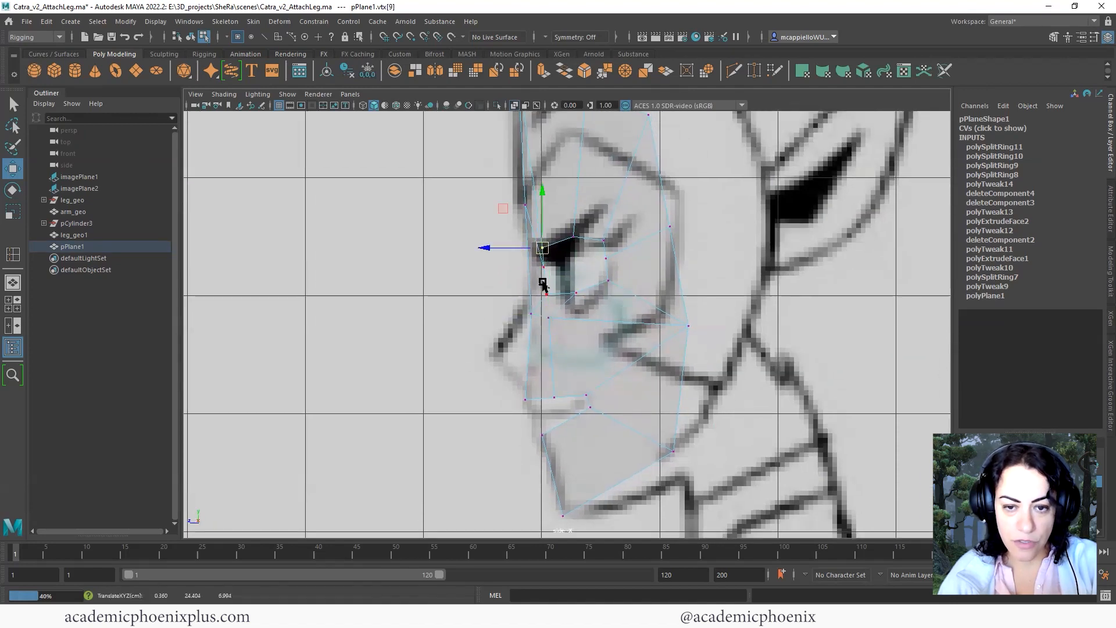
{"action": "left_click", "coordinate": [544, 291]}
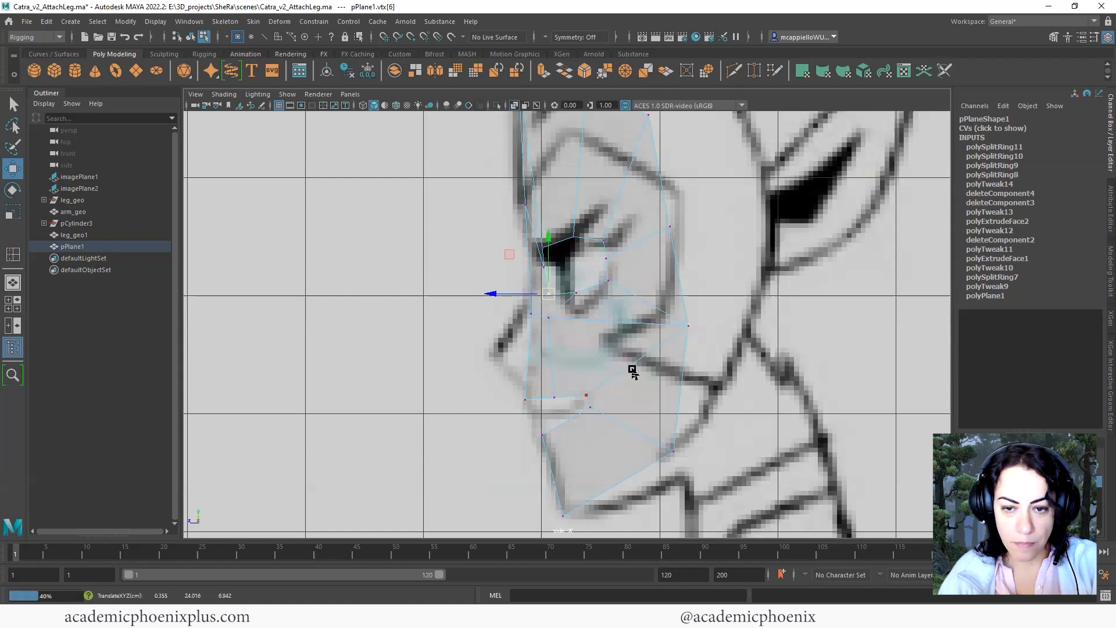
{"action": "left_click_drag", "start_coordinate": [562, 294], "coordinate": [568, 306]}
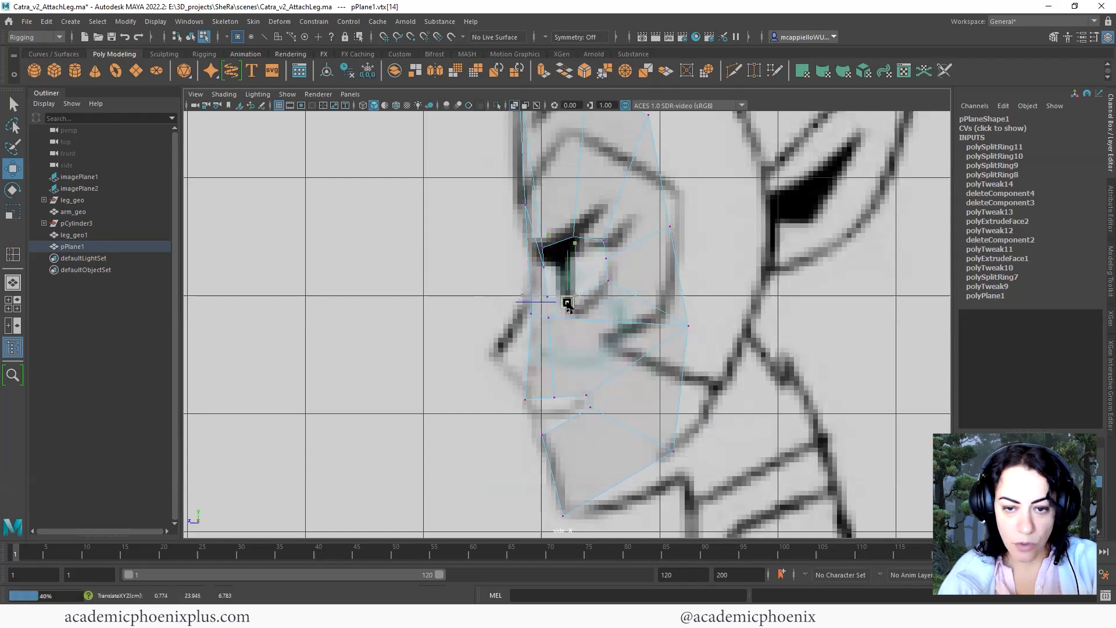
{"action": "left_click", "coordinate": [610, 282]}
In the perspective view, adjust the depth of the eye hole's upper centre and upper inner corner vertices.
{"action": "key", "text": "space"}
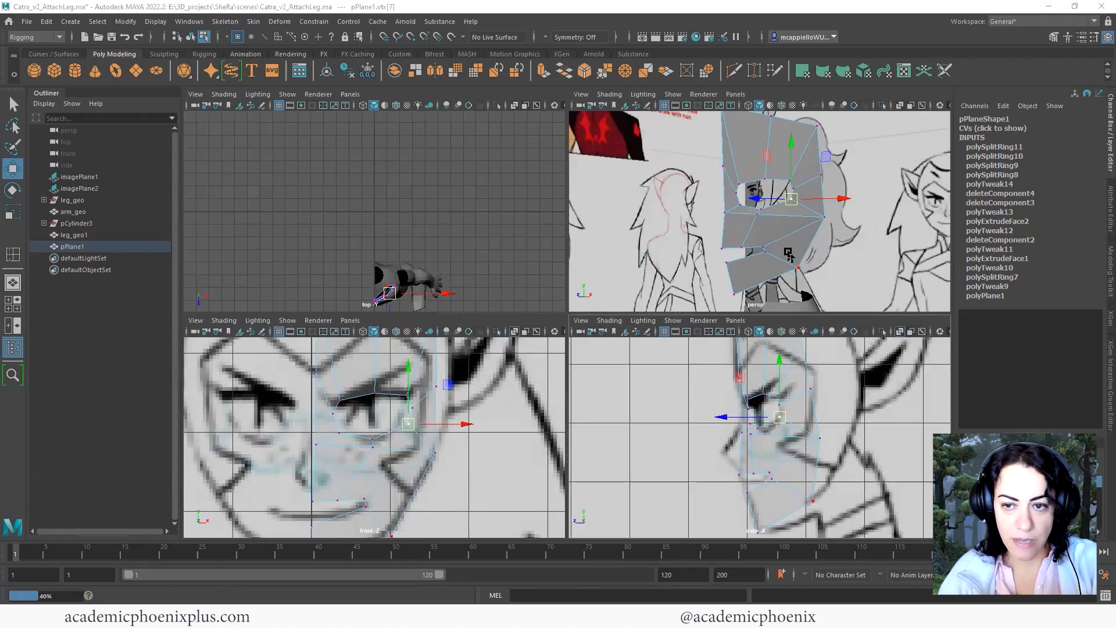
{"action": "key", "text": "space"}
{"action": "mouse_move", "coordinate": [570, 273]}
{"action": "left_mouse_down", "text": "alt"}
{"action": "mouse_move", "coordinate": [607, 278]}
{"action": "mouse_move", "coordinate": [622, 316]}
{"action": "mouse_move", "coordinate": [612, 316]}
{"action": "mouse_move", "coordinate": [669, 294]}
{"action": "mouse_move", "coordinate": [561, 279]}
{"action": "mouse_move", "coordinate": [653, 284]}
{"action": "mouse_move", "coordinate": [569, 268]}
{"action": "mouse_move", "coordinate": [549, 276]}
{"action": "mouse_move", "coordinate": [590, 275]}
{"action": "left_mouse_up", "text": "alt"}
{"action": "left_click", "coordinate": [559, 271]}
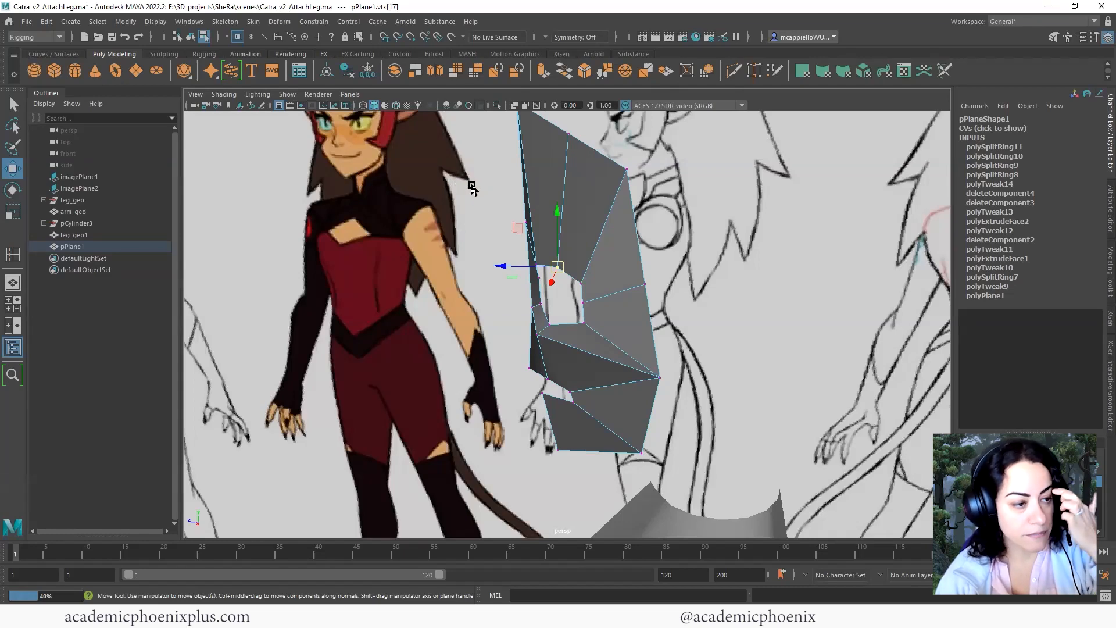
{"action": "left_click_drag", "start_coordinate": [553, 284], "coordinate": [598, 263], "text": "alt"}
{"action": "left_click", "coordinate": [554, 347]}
Insert two edge loops around the eye hole, one close to its rim and one farther out at the drawn eyebrow.
{"action": "key", "text": "space"}
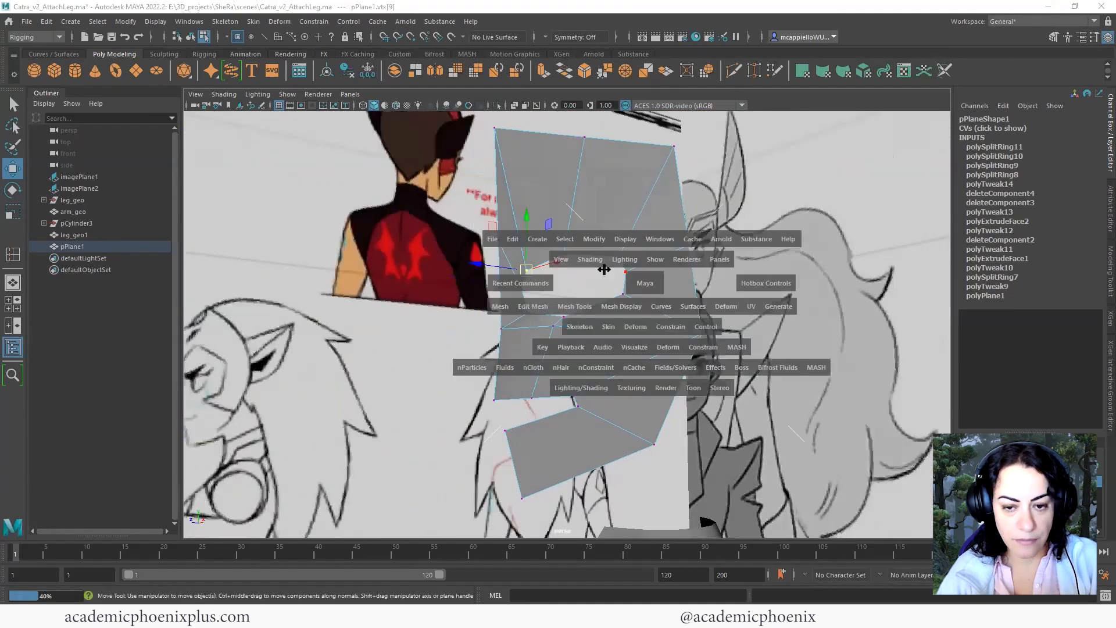
{"action": "key", "text": "space"}
{"action": "middle_click_drag", "start_coordinate": [538, 386], "coordinate": [528, 312], "text": "alt"}
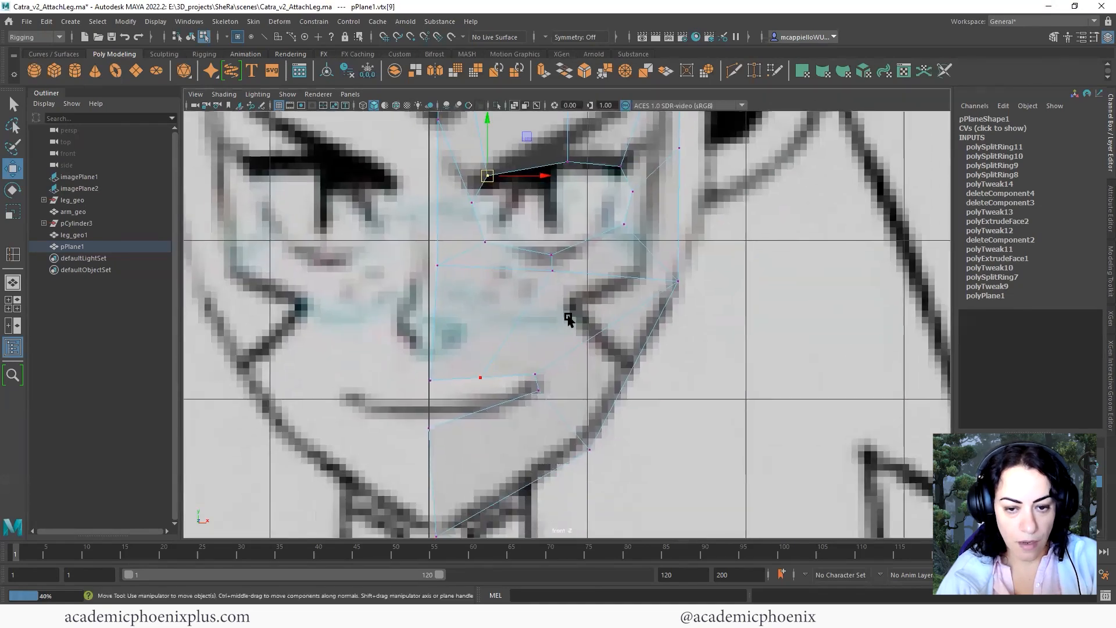
{"action": "right_click_drag", "start_coordinate": [593, 296], "coordinate": [648, 280]}
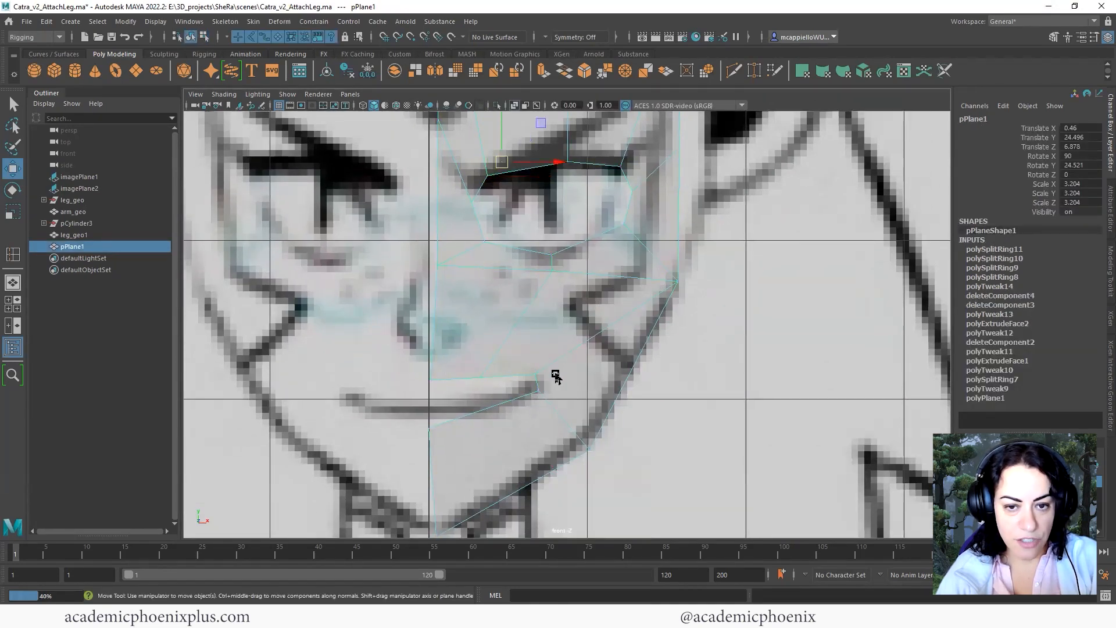
{"action": "right_click_drag", "start_coordinate": [580, 305], "coordinate": [514, 319], "text": "shift"}
{"action": "middle_click_drag", "start_coordinate": [623, 315], "coordinate": [563, 422], "text": "alt"}
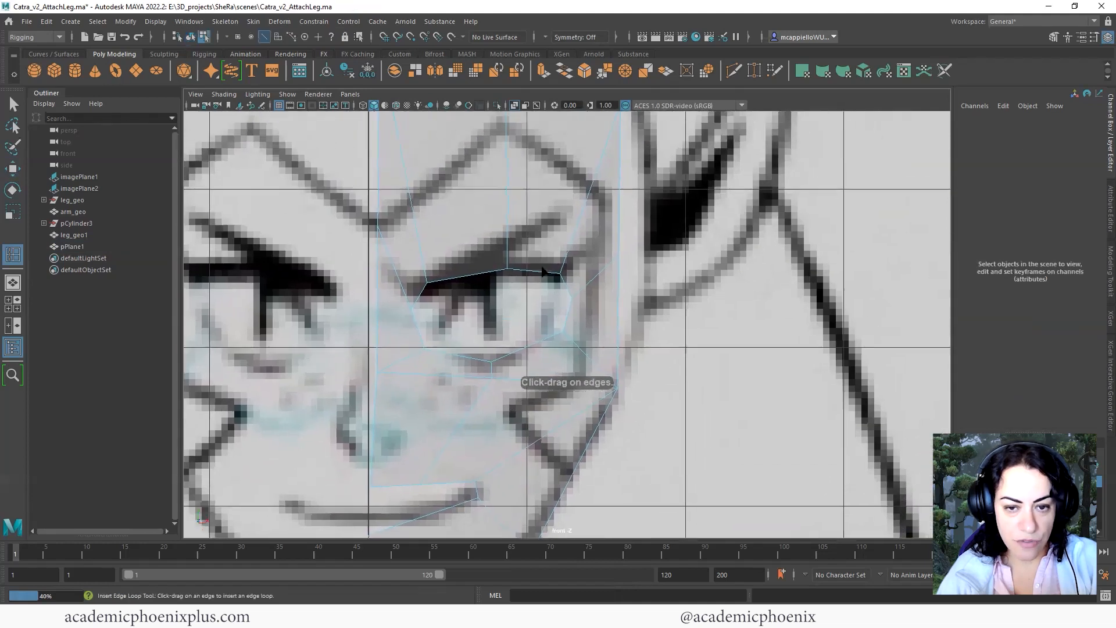
{"action": "left_click", "coordinate": [509, 259]}
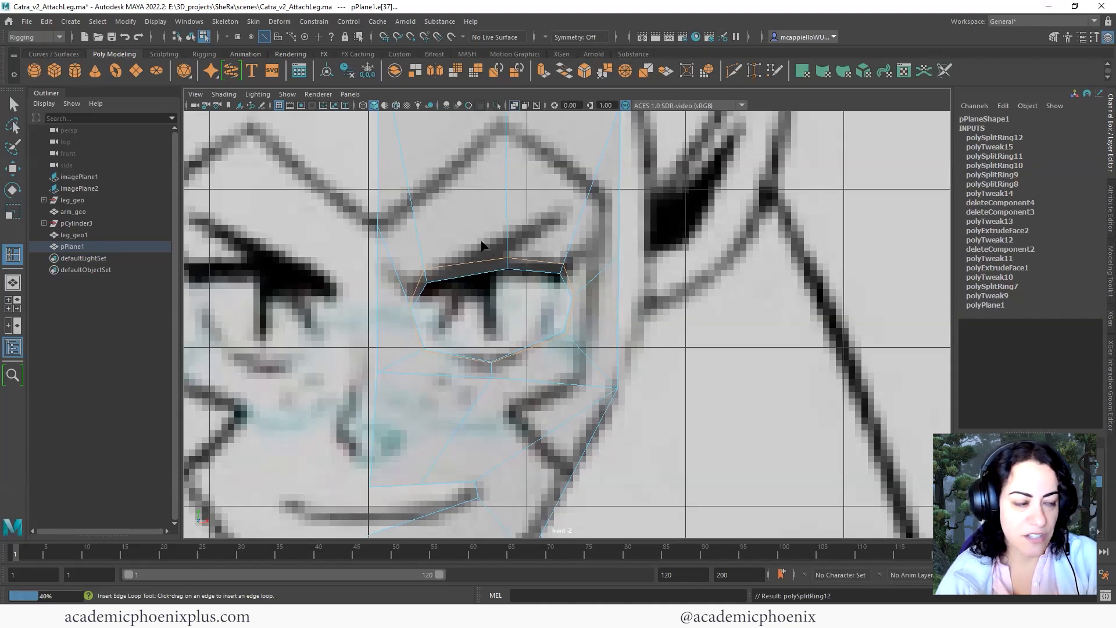
{"action": "left_click_drag", "start_coordinate": [503, 233], "coordinate": [508, 224]}
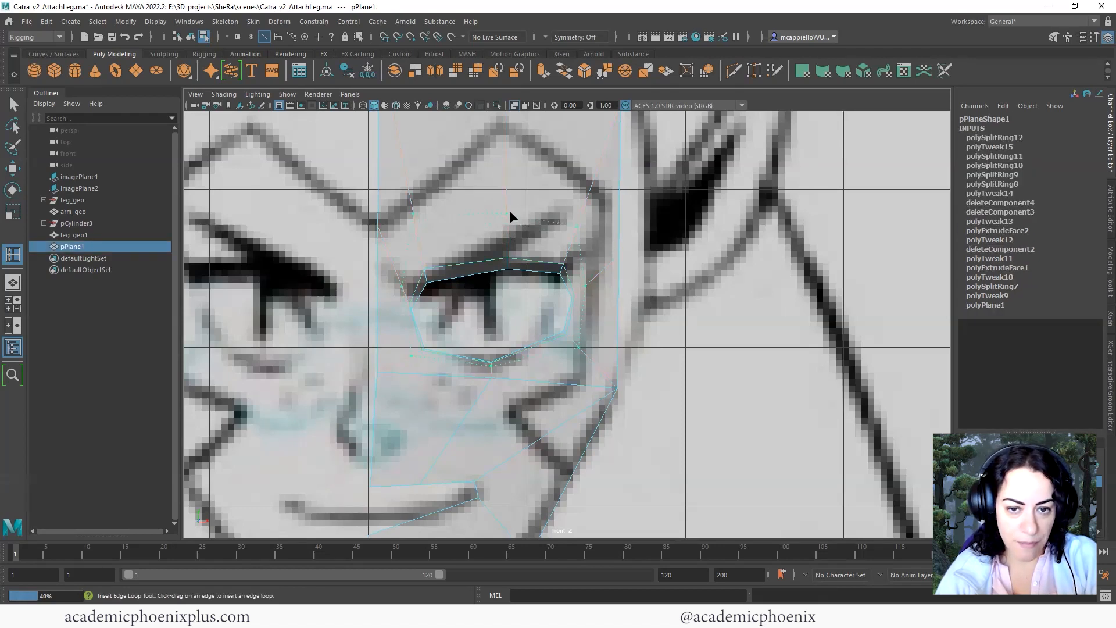
{"action": "left_click", "coordinate": [511, 230]}
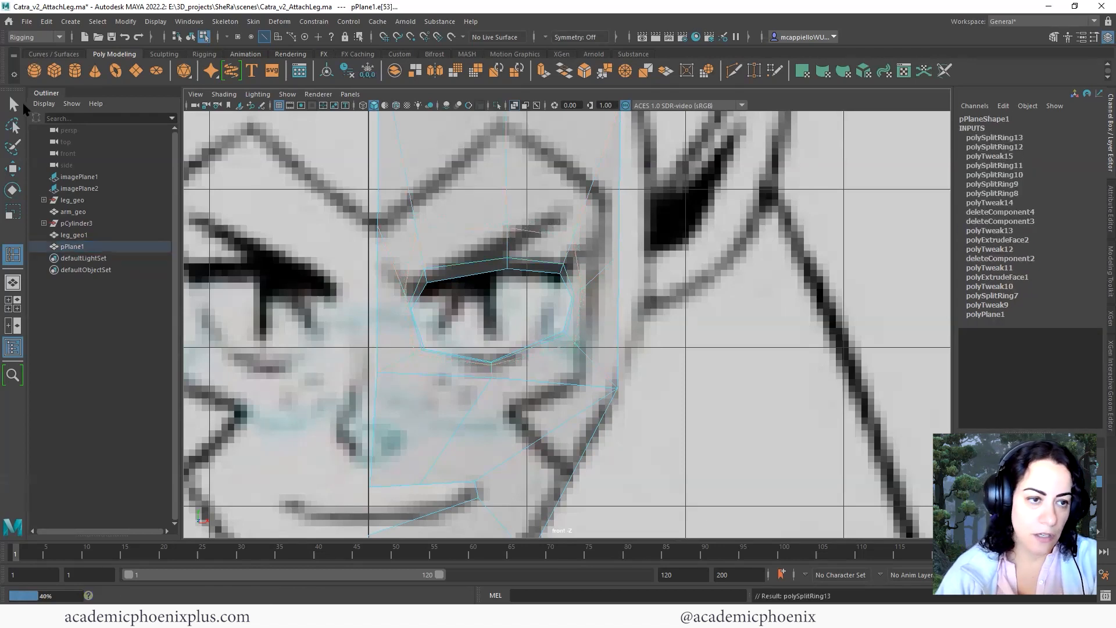
{"action": "left_click", "coordinate": [14, 105]}
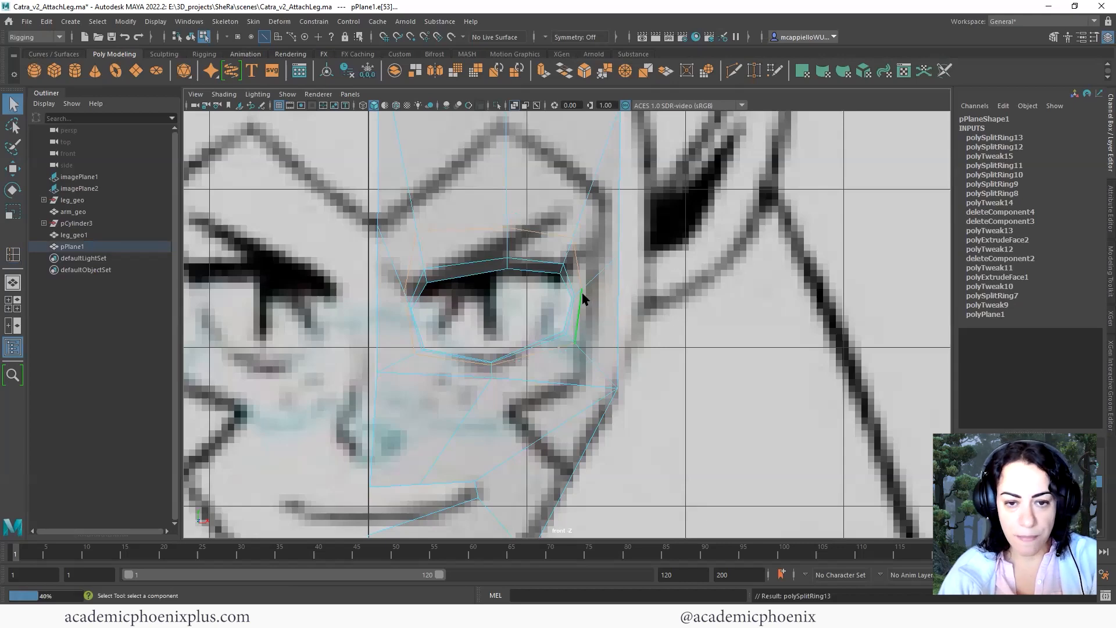
Select the upper vertices of the edge loop nearest the eye hole and move them inward and up to form an eyelid crease.
{"action": "key", "text": "space"}
{"action": "key", "text": "space"}
{"action": "left_click_drag", "start_coordinate": [660, 244], "coordinate": [593, 271], "text": "alt"}
{"action": "right_click_drag", "start_coordinate": [594, 273], "coordinate": [549, 272]}
{"action": "left_click_drag", "start_coordinate": [553, 266], "coordinate": [528, 279], "text": "alt"}
{"action": "left_click", "coordinate": [528, 279]}
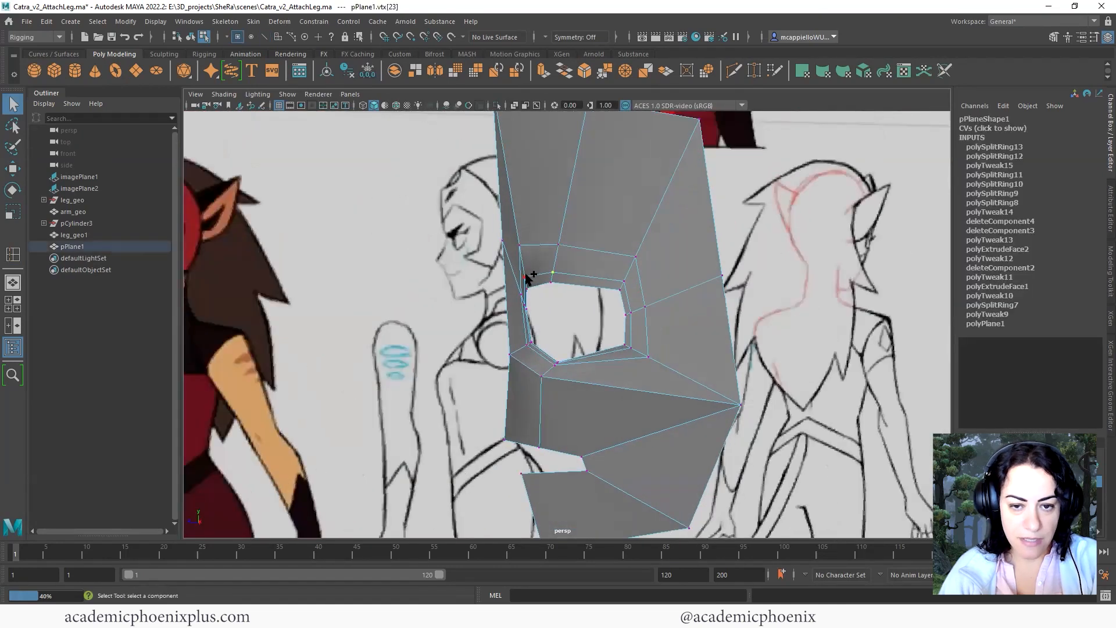
{"action": "left_click_drag", "start_coordinate": [598, 288], "coordinate": [525, 277], "text": "alt"}
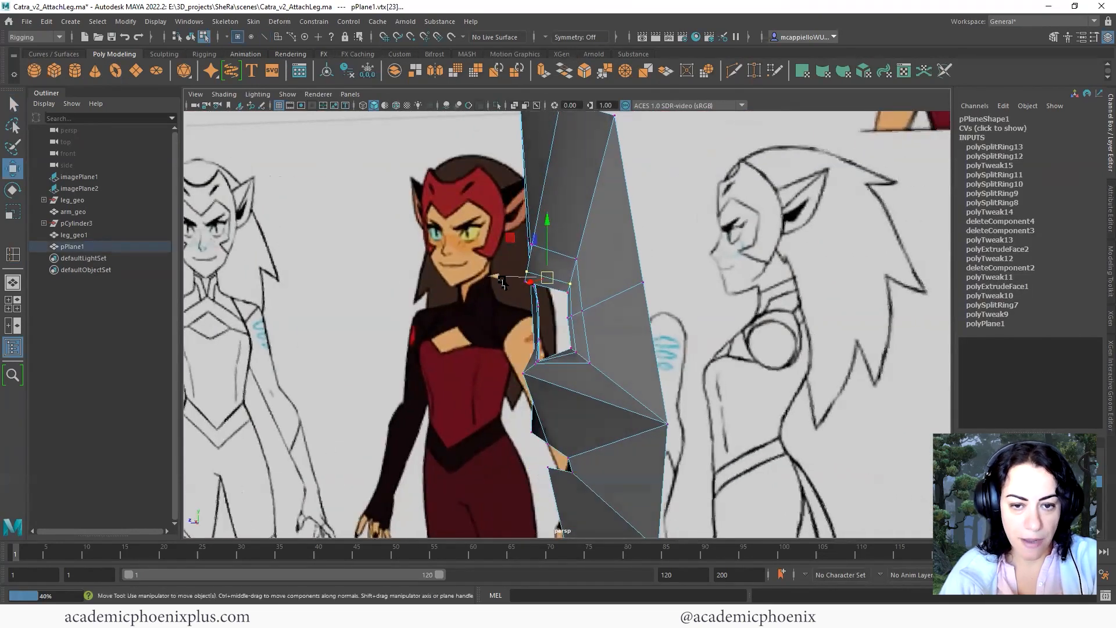
{"action": "key", "text": "w"}
{"action": "left_click", "coordinate": [570, 225]}
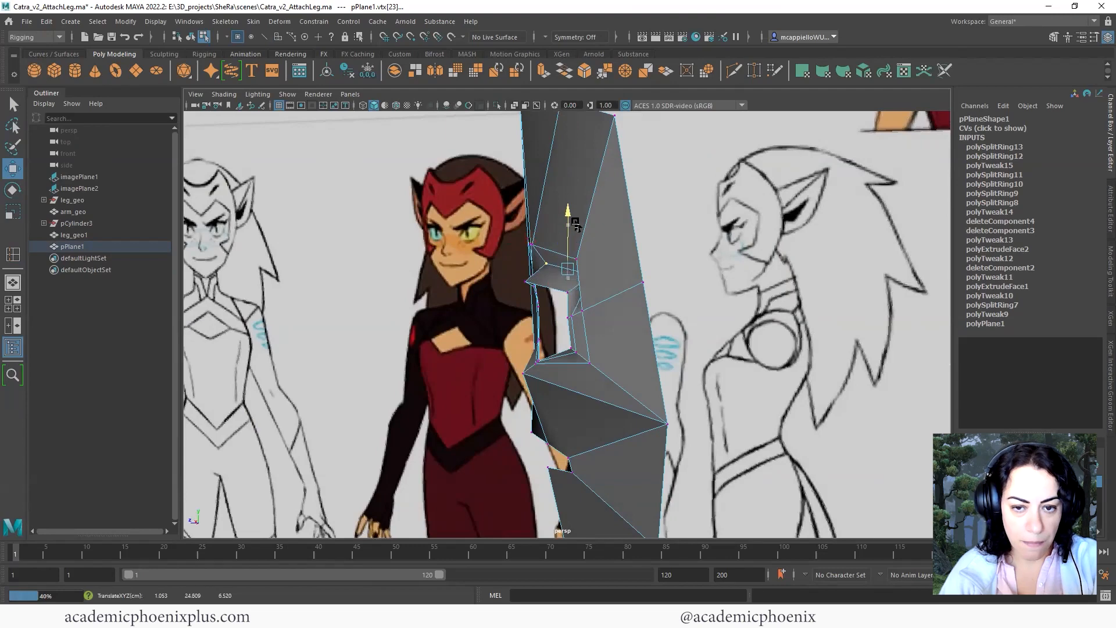
{"action": "left_click_drag", "start_coordinate": [583, 248], "coordinate": [551, 265], "text": "alt"}
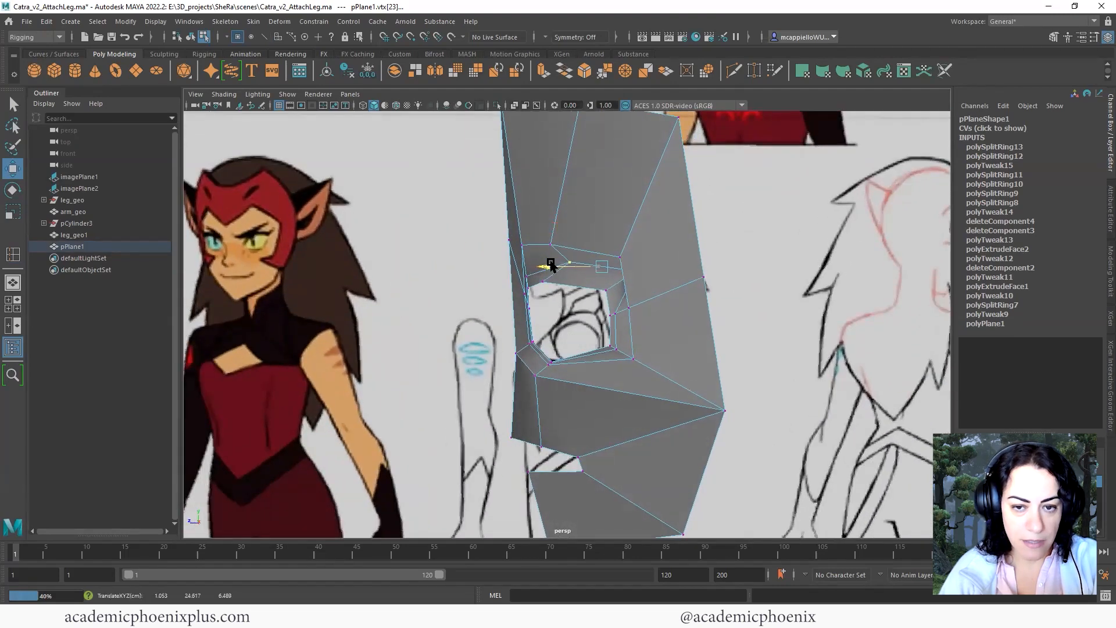
Preview the smoothed mesh and refine the depth of the upper eyelid crease vertices.
{"action": "key", "text": "3"}
{"action": "left_click_drag", "start_coordinate": [653, 323], "coordinate": [580, 309], "text": "alt"}
{"action": "left_click", "coordinate": [536, 290]}
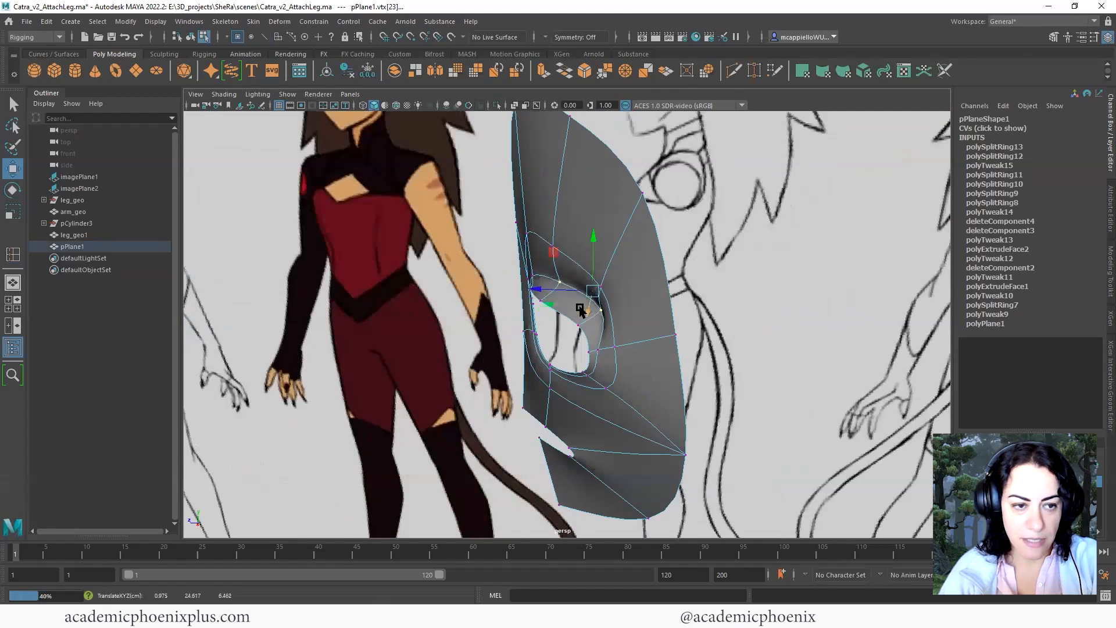
{"action": "left_click_drag", "start_coordinate": [651, 344], "coordinate": [532, 288], "text": "alt"}
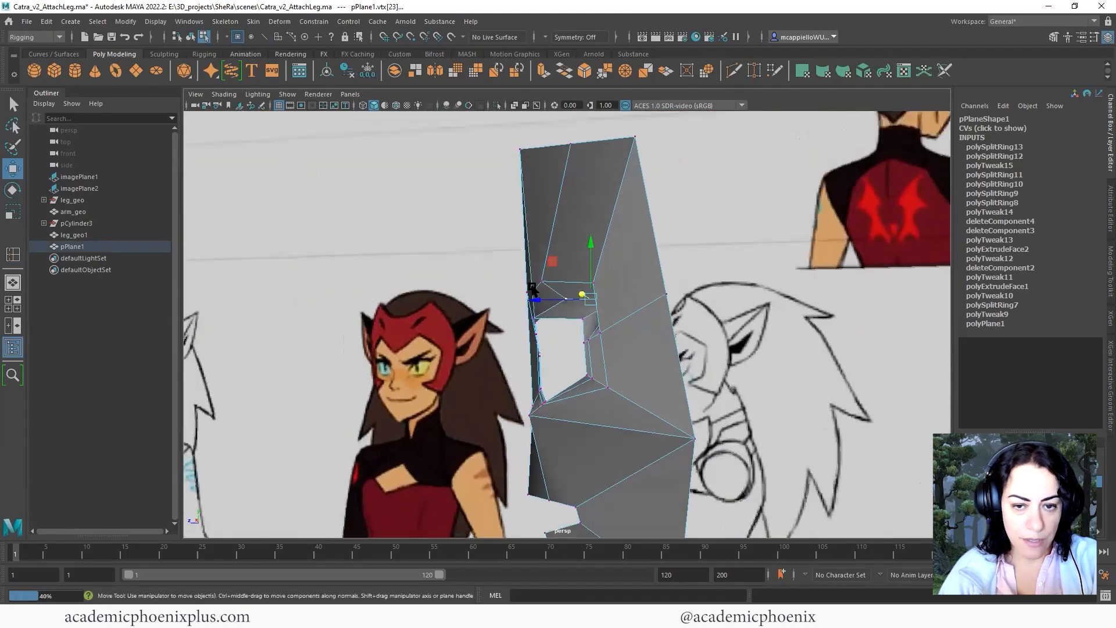
In the side view, move the outer edge loop's upper centre and upper outer vertices forward to build up the brow.
{"action": "left_click", "coordinate": [544, 280]}
{"action": "key", "text": "space"}
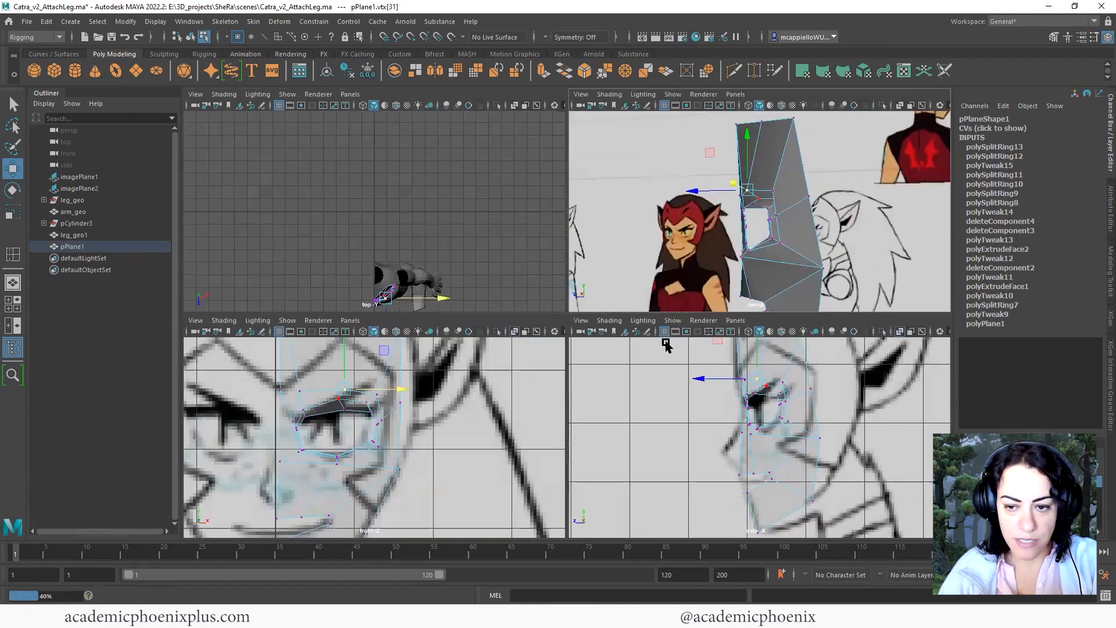
{"action": "key", "text": "space"}
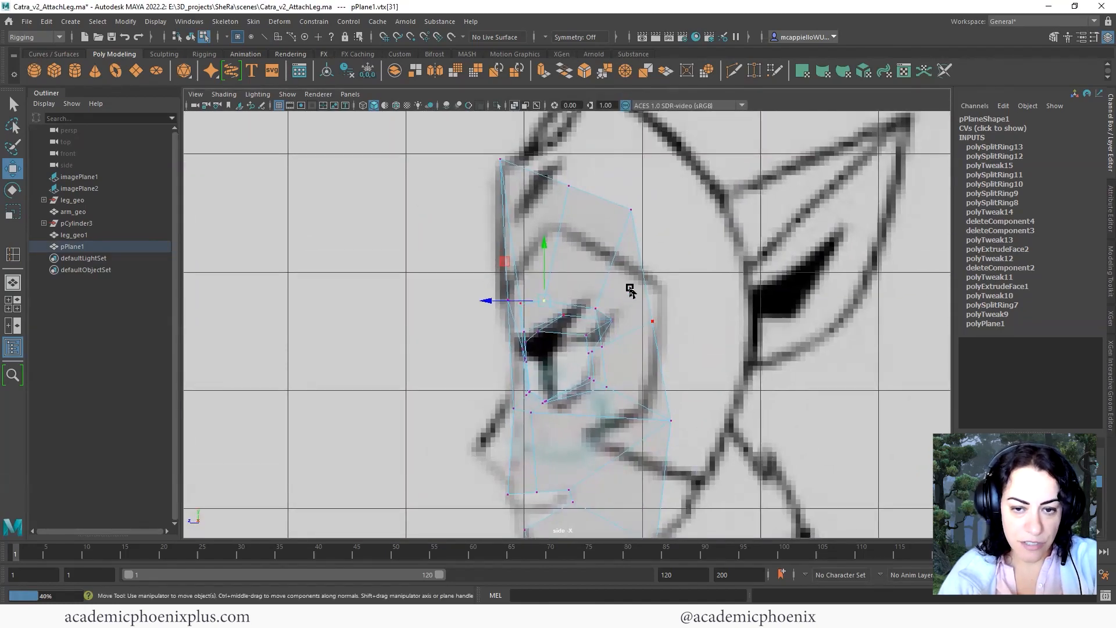
{"action": "key", "text": "q"}
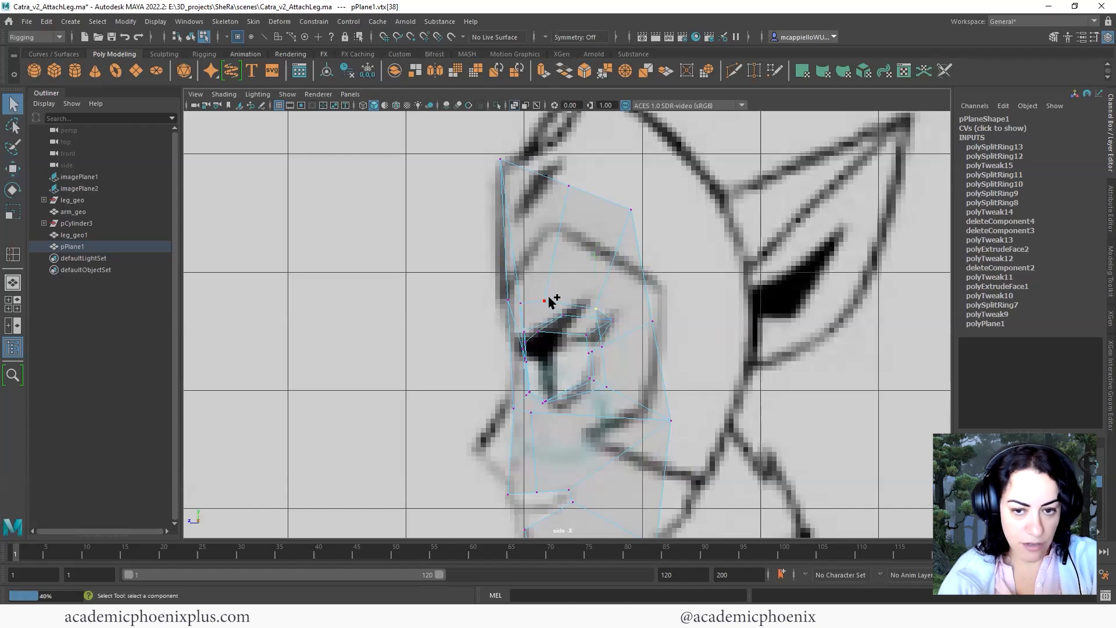
{"action": "key", "text": "w"}
{"action": "left_click_drag", "start_coordinate": [504, 305], "coordinate": [503, 305]}
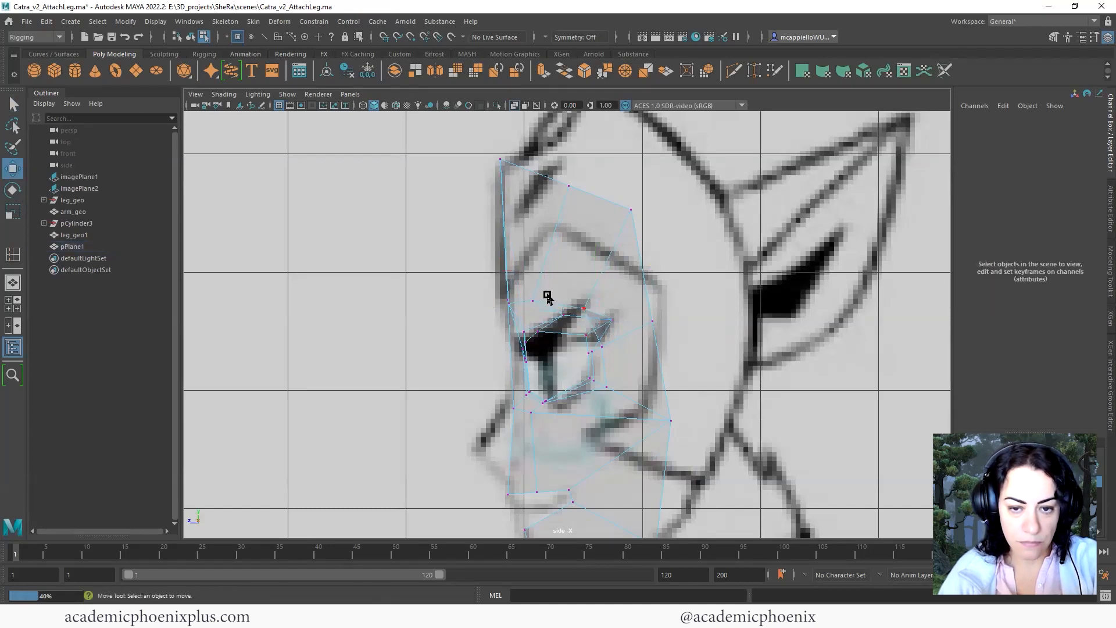
{"action": "left_click", "coordinate": [527, 301]}
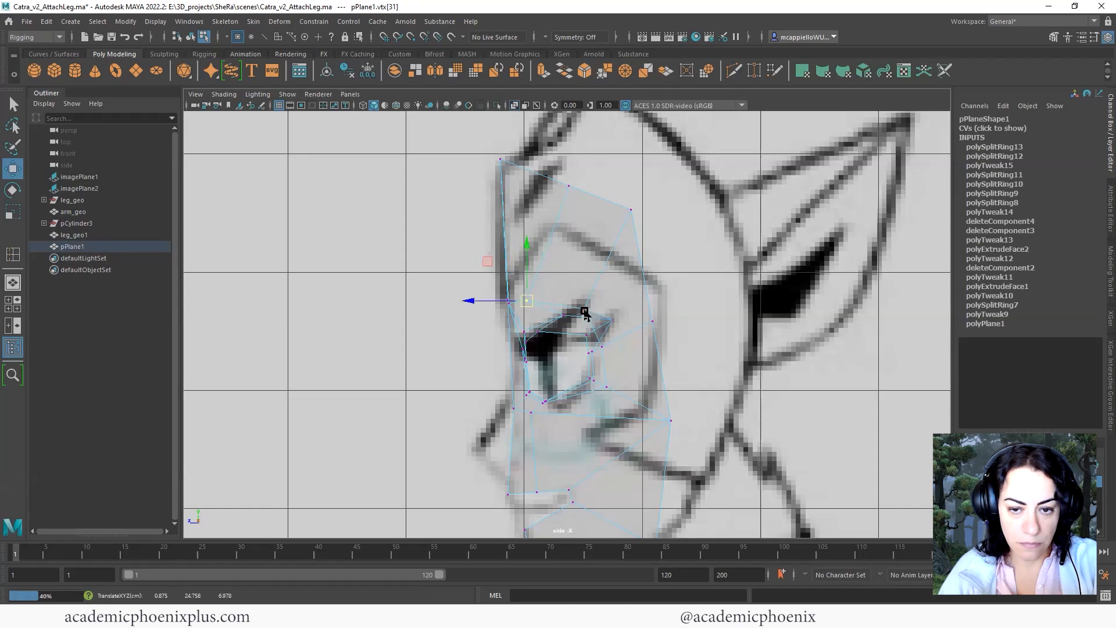
In the perspective view, adjust the lower inner, lower centre and lower outer vertices of the outer edge loop around the eye.
{"action": "key", "text": "space"}
{"action": "key", "text": "space"}
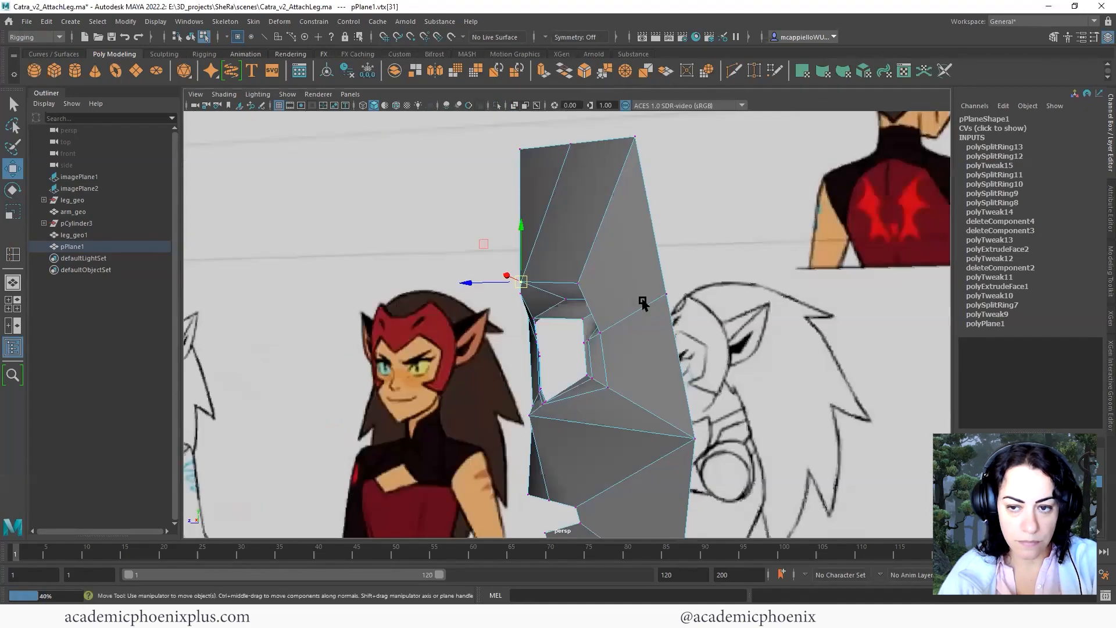
{"action": "left_click_drag", "start_coordinate": [621, 329], "coordinate": [561, 373], "text": "alt"}
{"action": "left_click", "coordinate": [658, 313]}
{"action": "left_click", "coordinate": [553, 370]}
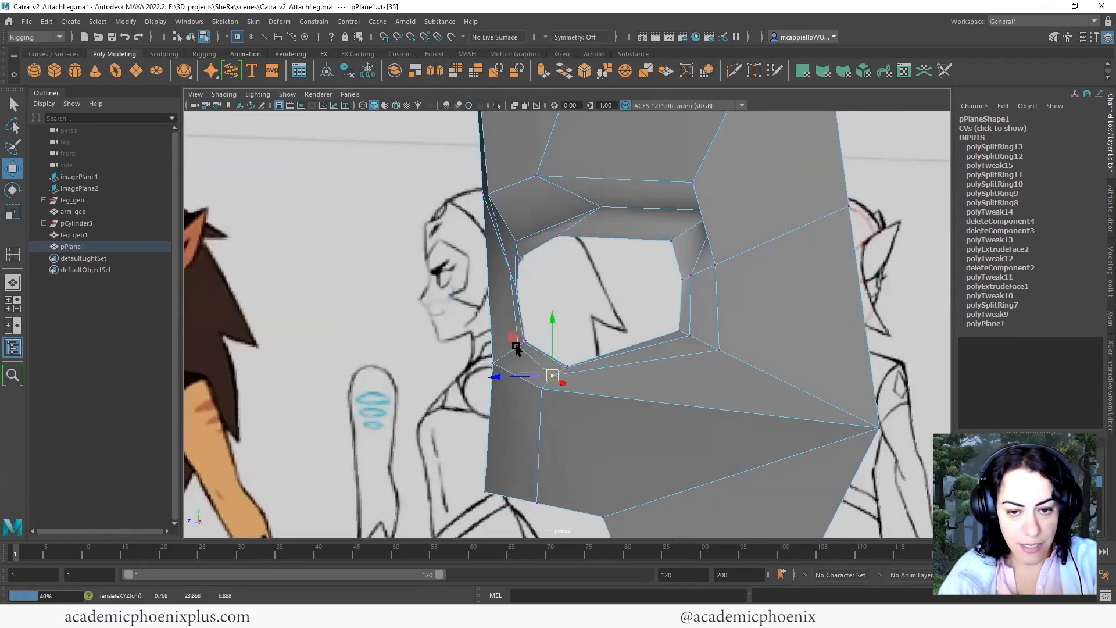
{"action": "left_click", "coordinate": [519, 346]}
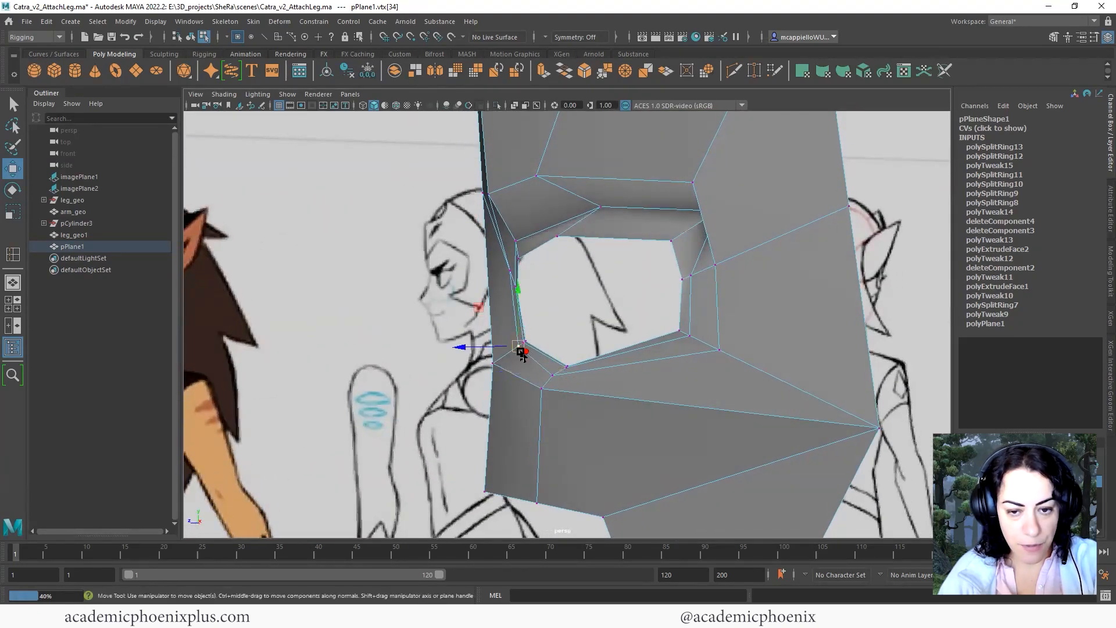
{"action": "left_click", "coordinate": [710, 363]}
Select the lower vertices of the edge loop nearest the eye hole and push them back to form a lower eyelid crease.
{"action": "left_click_drag", "start_coordinate": [710, 362], "coordinate": [561, 372], "text": "alt"}
{"action": "left_click_drag", "start_coordinate": [633, 378], "coordinate": [567, 353], "text": "alt"}
{"action": "left_click", "coordinate": [506, 330], "text": "shift"}
{"action": "left_click", "coordinate": [567, 353], "text": "shift"}
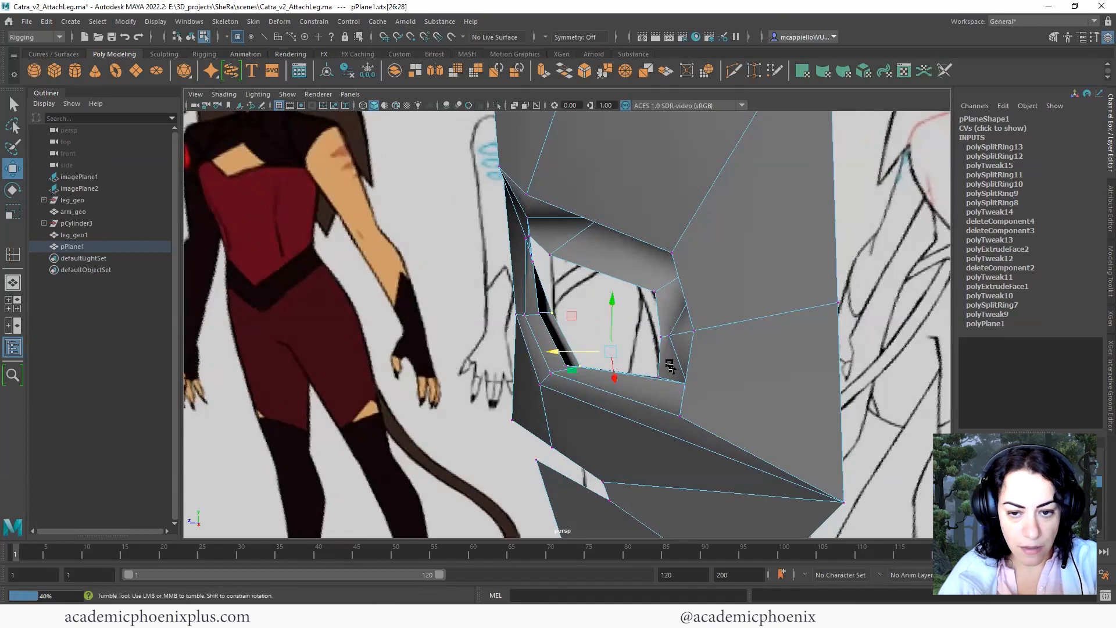
{"action": "left_click_drag", "start_coordinate": [670, 365], "coordinate": [712, 343], "text": "alt"}
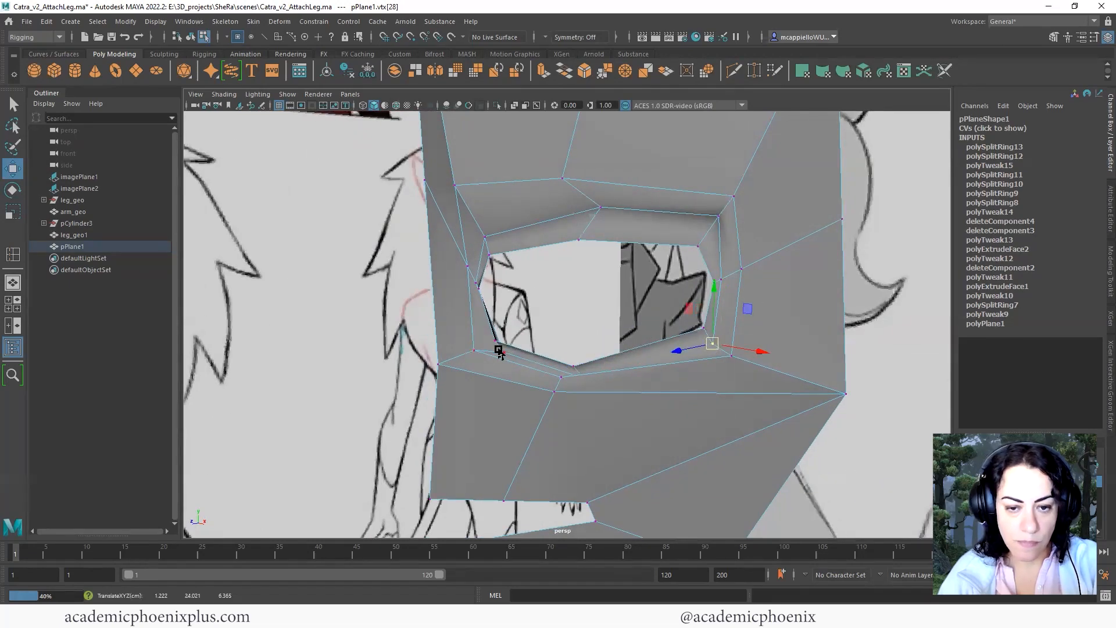
Adjust the vertices at the eye hole's lower inner corner and inner corner.
{"action": "left_click_drag", "start_coordinate": [573, 342], "coordinate": [490, 347], "text": "alt"}
{"action": "left_click", "coordinate": [490, 347]}
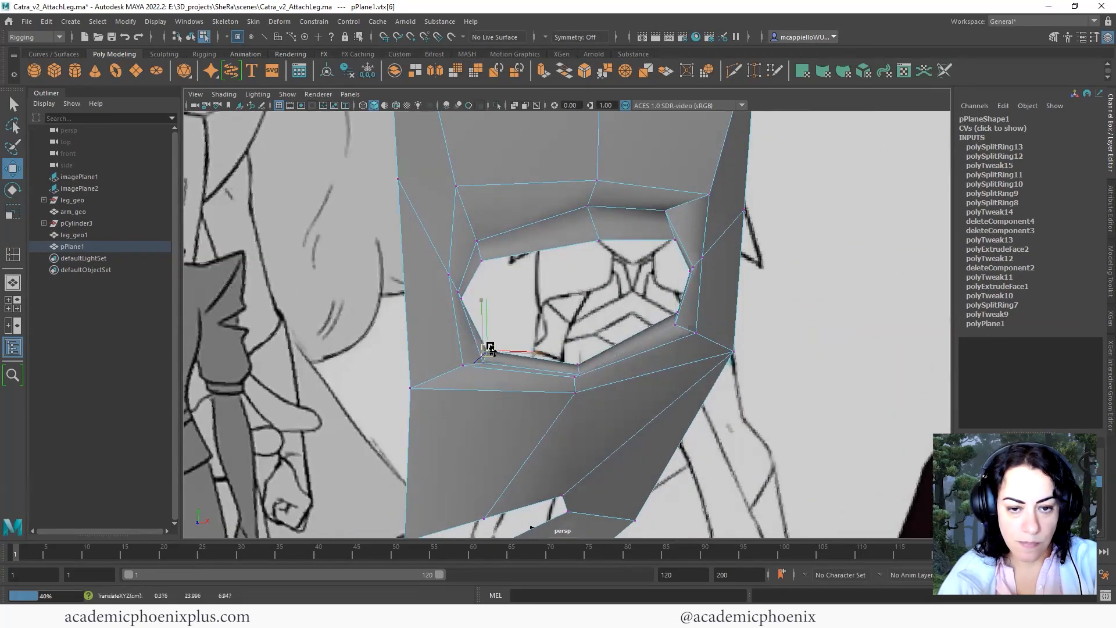
{"action": "mouse_move", "coordinate": [474, 285]}
{"action": "left_mouse_down", "text": "alt"}
{"action": "mouse_move", "coordinate": [480, 241]}
{"action": "mouse_move", "coordinate": [510, 319]}
{"action": "mouse_move", "coordinate": [463, 289]}
{"action": "left_mouse_up", "text": "alt"}
{"action": "left_click", "coordinate": [476, 289]}
In the front view, reposition the inner corner and lower inner vertices of the eye loops to even out their spacing.
{"action": "key", "text": "space"}
{"action": "key", "text": "space"}
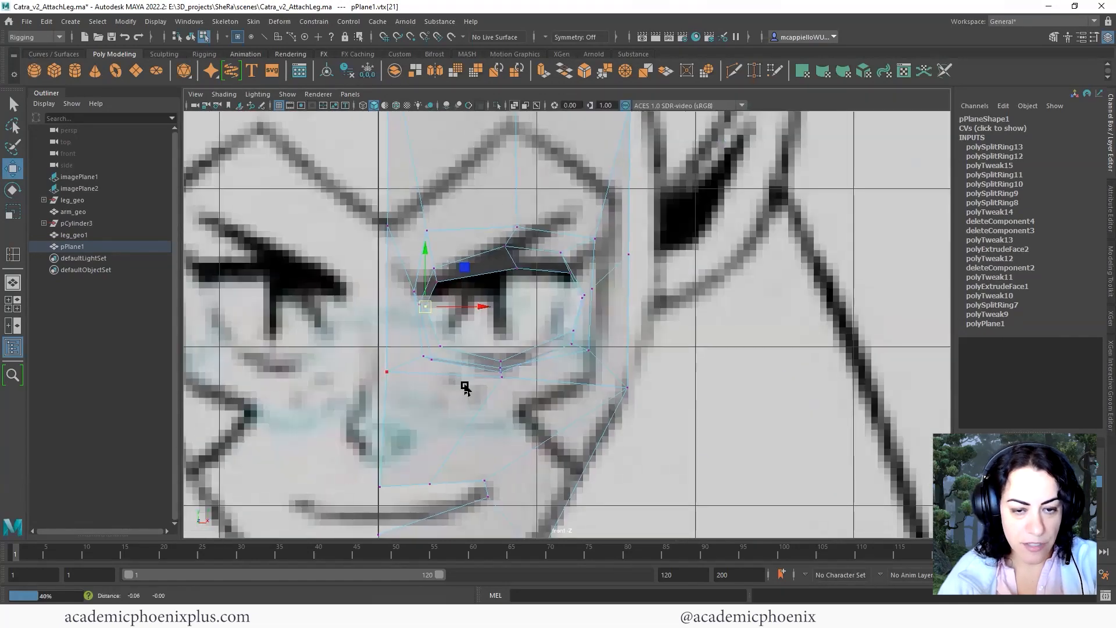
{"action": "scroll", "coordinate": [463, 386], "scroll_direction": "up", "scroll_amount": 5}
{"action": "left_click", "coordinate": [416, 310]}
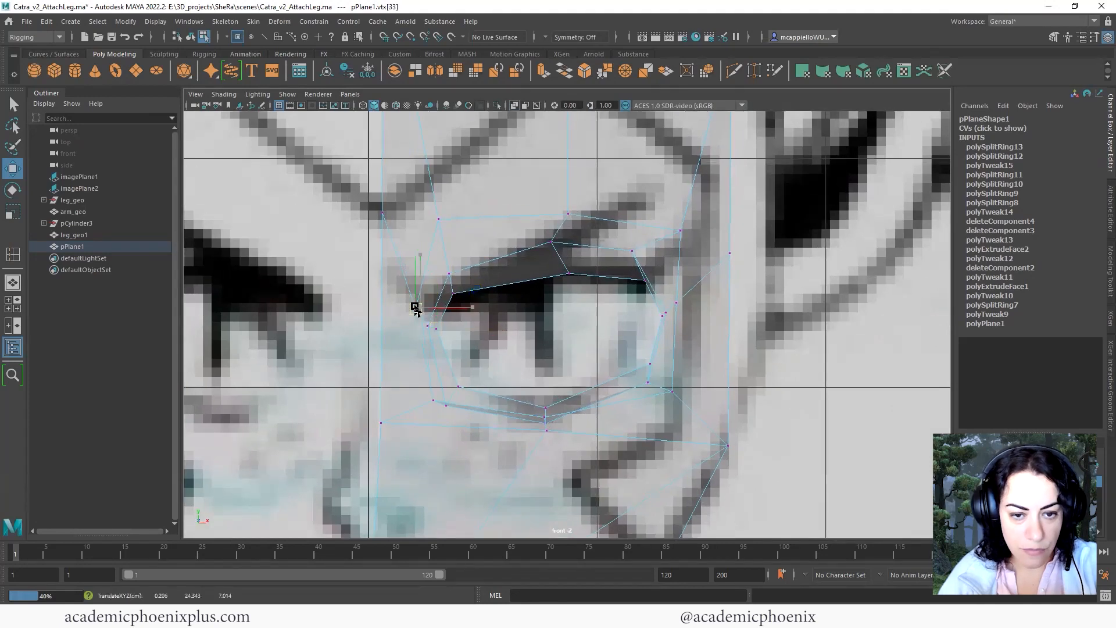
{"action": "left_click", "coordinate": [435, 329]}
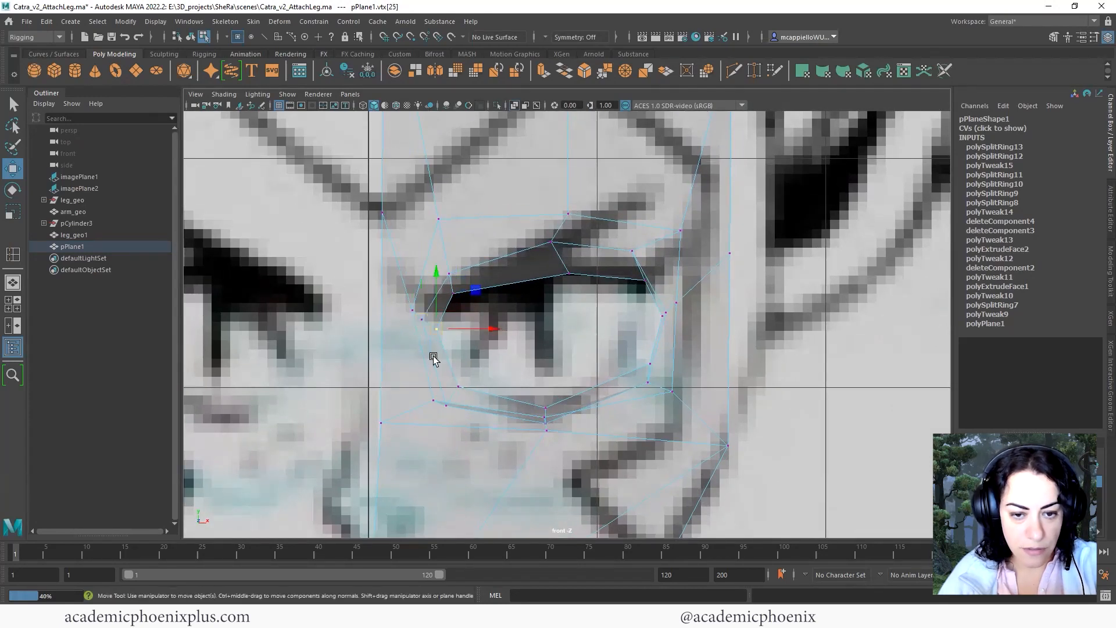
{"action": "left_click", "coordinate": [444, 406]}
{"action": "left_click", "coordinate": [448, 406]}
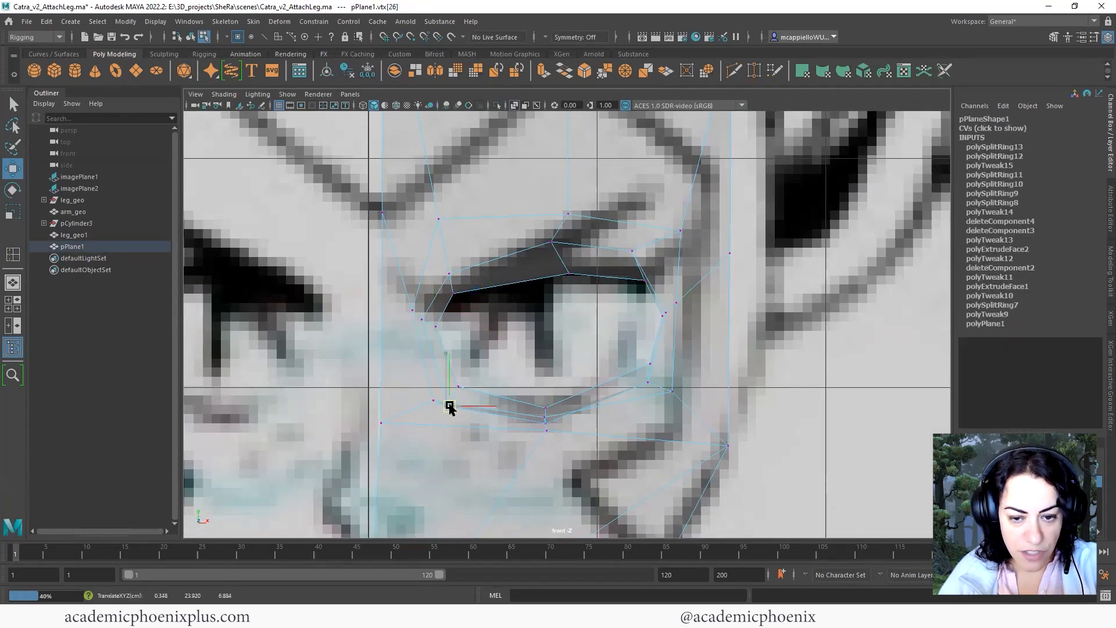
Move the lower outer vertices of both eye loops to follow the drawn lower eyelid, keeping them in line with the lower inner ones.
{"action": "left_click", "coordinate": [651, 387]}
{"action": "left_click", "coordinate": [660, 394]}
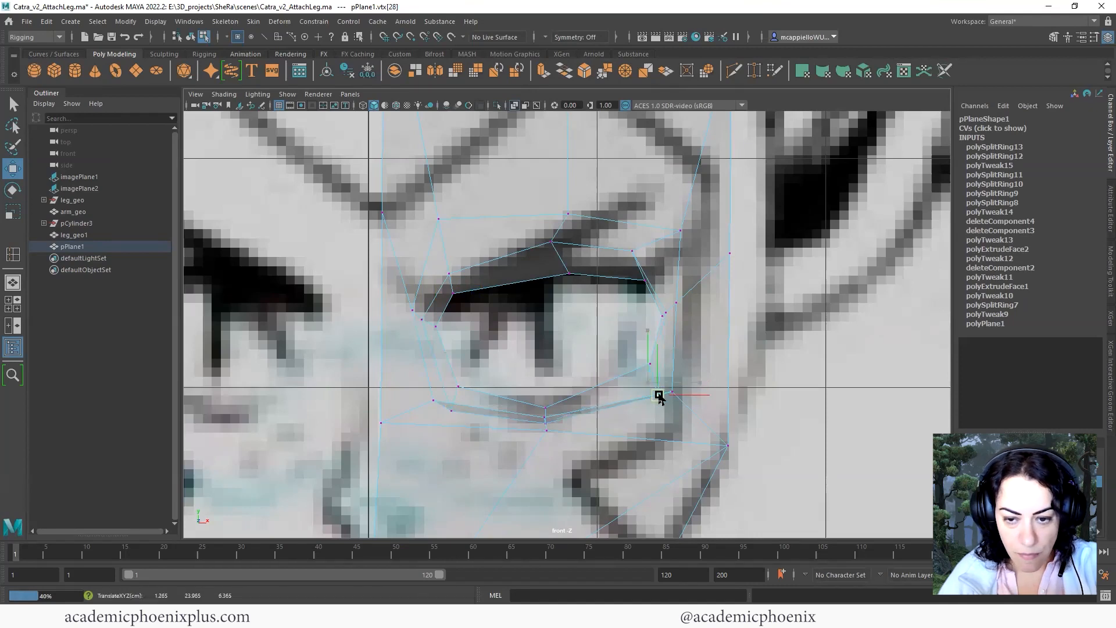
{"action": "left_click", "coordinate": [672, 394]}
{"action": "left_click_drag", "start_coordinate": [671, 395], "coordinate": [660, 388]}
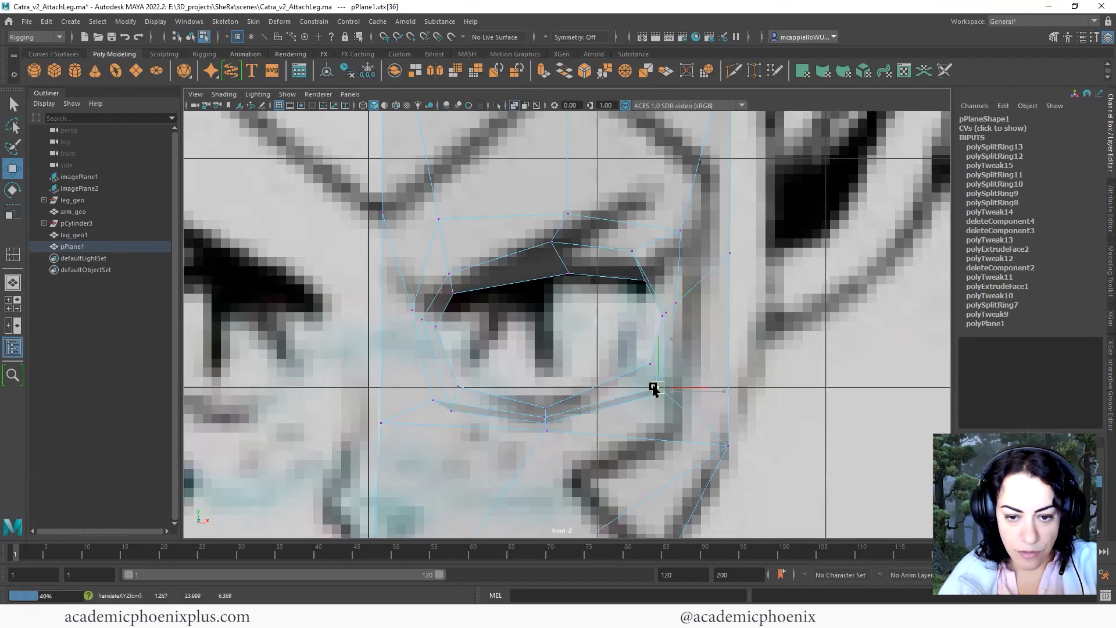
{"action": "left_click", "coordinate": [441, 406]}
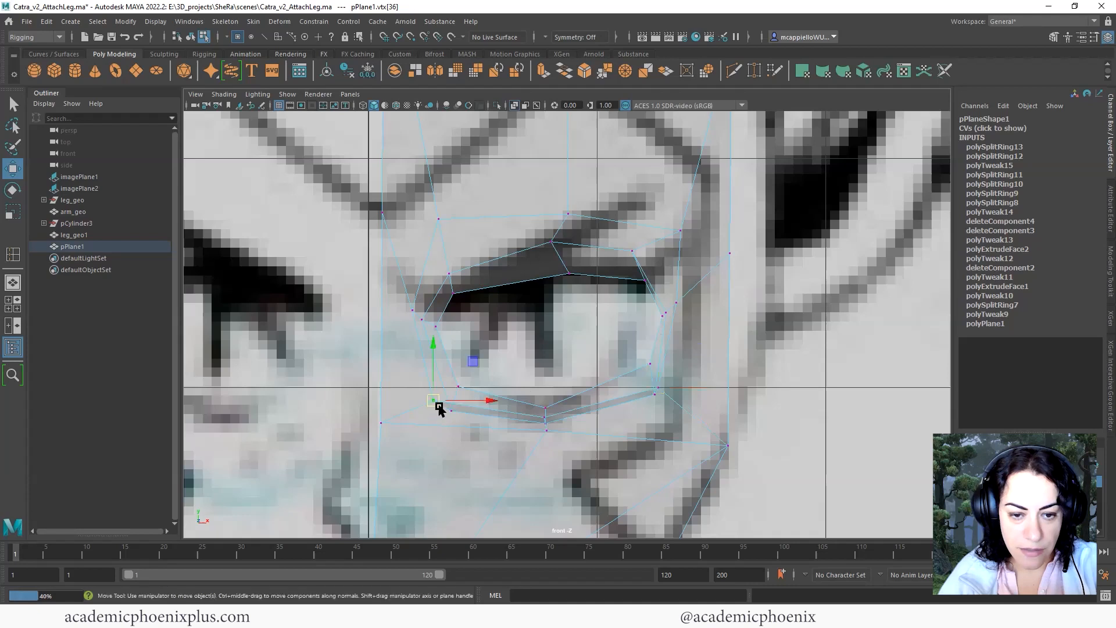
{"action": "left_click", "coordinate": [442, 407]}
{"action": "left_click", "coordinate": [432, 403]}
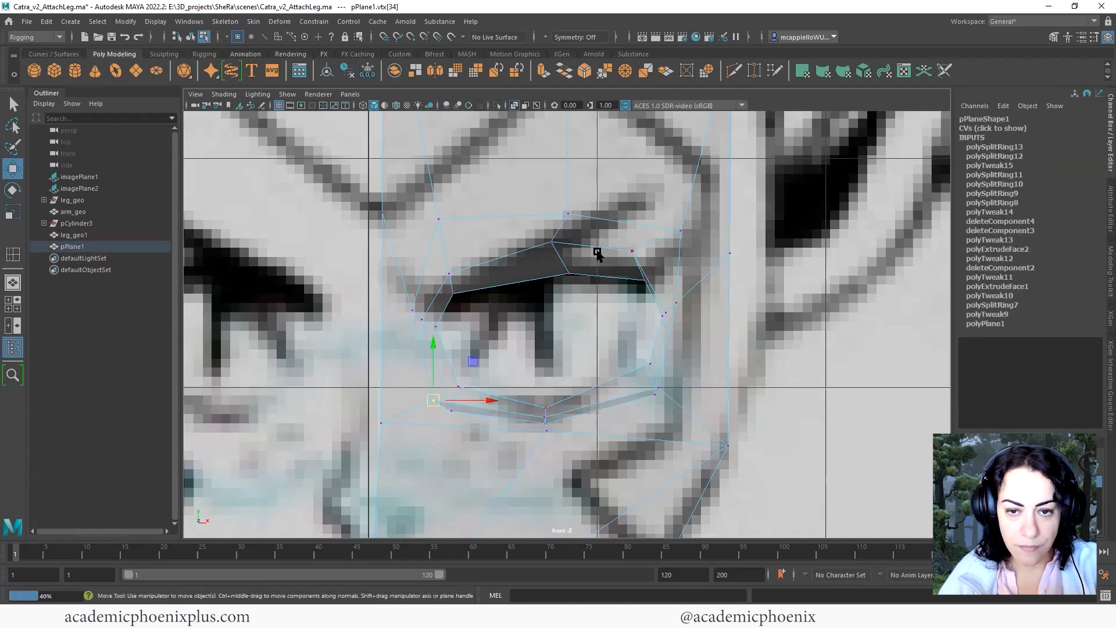
Lower the outer edge loop's upper inner vertex and raise its upper centre vertex to arch the brow, checking the upper outer one.
{"action": "left_click", "coordinate": [437, 217]}
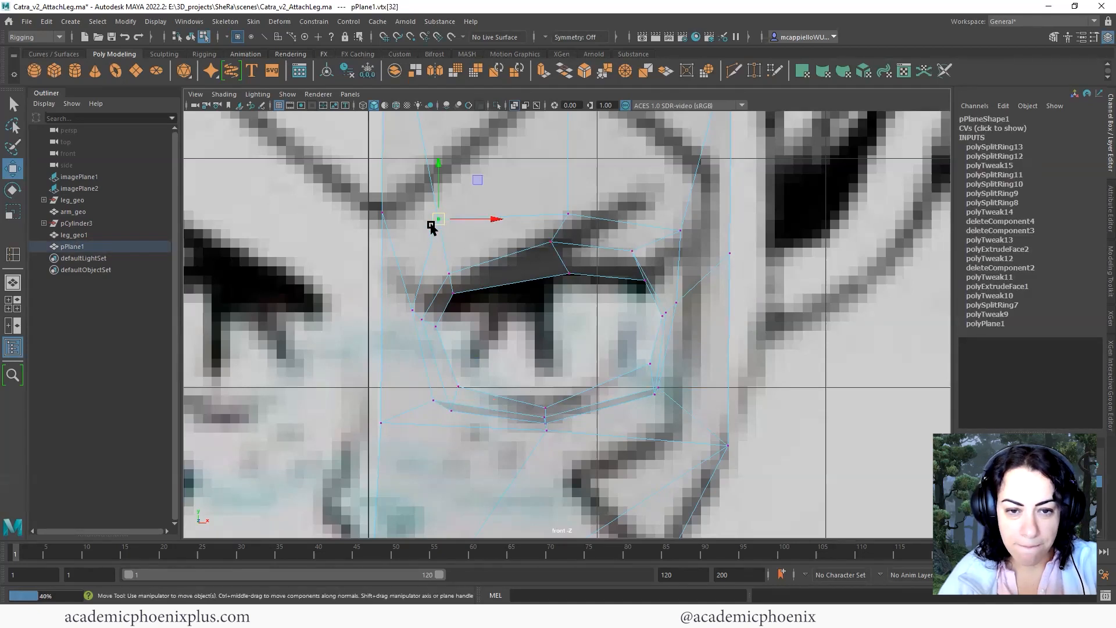
{"action": "left_click_drag", "start_coordinate": [437, 220], "coordinate": [440, 233]}
{"action": "left_click", "coordinate": [568, 212]}
{"action": "left_click_drag", "start_coordinate": [571, 208], "coordinate": [563, 196]}
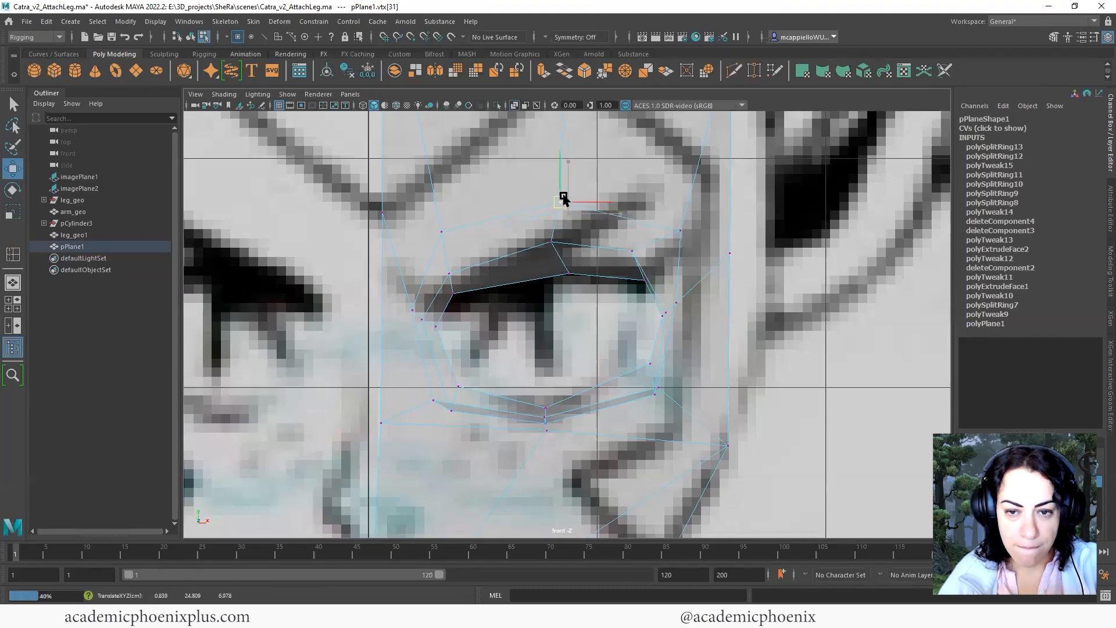
{"action": "left_click", "coordinate": [680, 230]}
Preview the smoothed mesh in the perspective view and examine the brow and eyelid shapes from several angles.
{"action": "key", "text": "space"}
{"action": "key", "text": "space"}
{"action": "scroll", "coordinate": [554, 304], "scroll_direction": "down", "scroll_amount": 5}
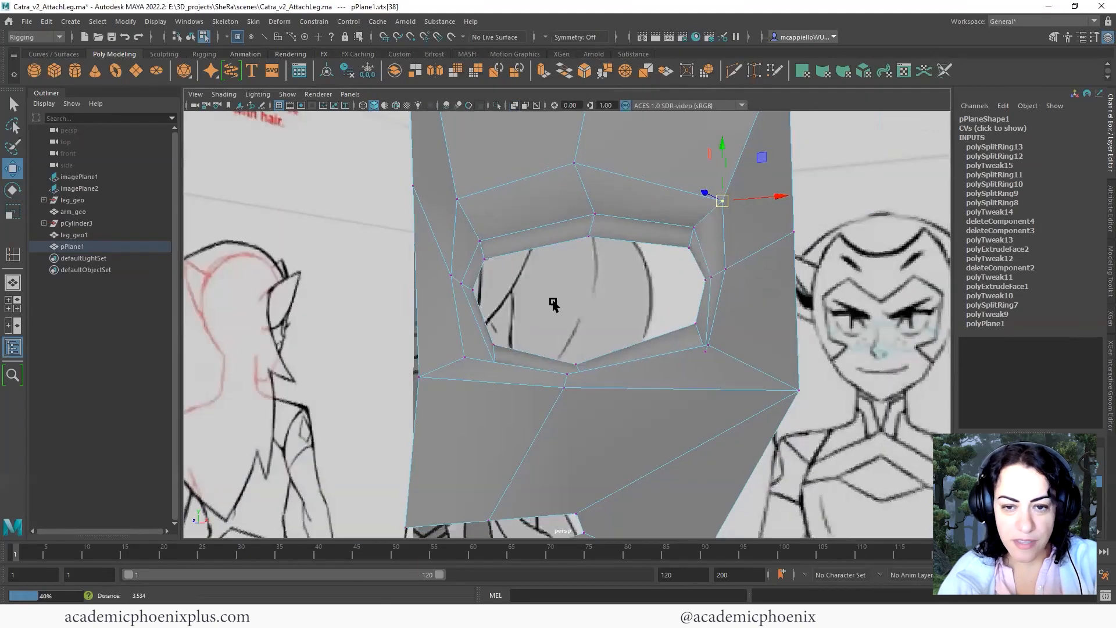
{"action": "mouse_move", "coordinate": [697, 317]}
{"action": "left_mouse_down", "text": "alt"}
{"action": "mouse_move", "coordinate": [646, 321]}
{"action": "mouse_move", "coordinate": [692, 338]}
{"action": "mouse_move", "coordinate": [717, 319]}
{"action": "left_mouse_up", "text": "alt"}
{"action": "key", "text": "3"}
{"action": "left_click", "coordinate": [814, 339]}
{"action": "left_click_drag", "start_coordinate": [814, 340], "coordinate": [728, 369], "text": "alt"}
{"action": "scroll", "coordinate": [667, 349], "scroll_direction": "up", "scroll_amount": 4}
{"action": "left_click_drag", "start_coordinate": [668, 349], "coordinate": [696, 319], "text": "alt"}
{"action": "left_click", "coordinate": [660, 332]}
{"action": "key", "text": "1"}
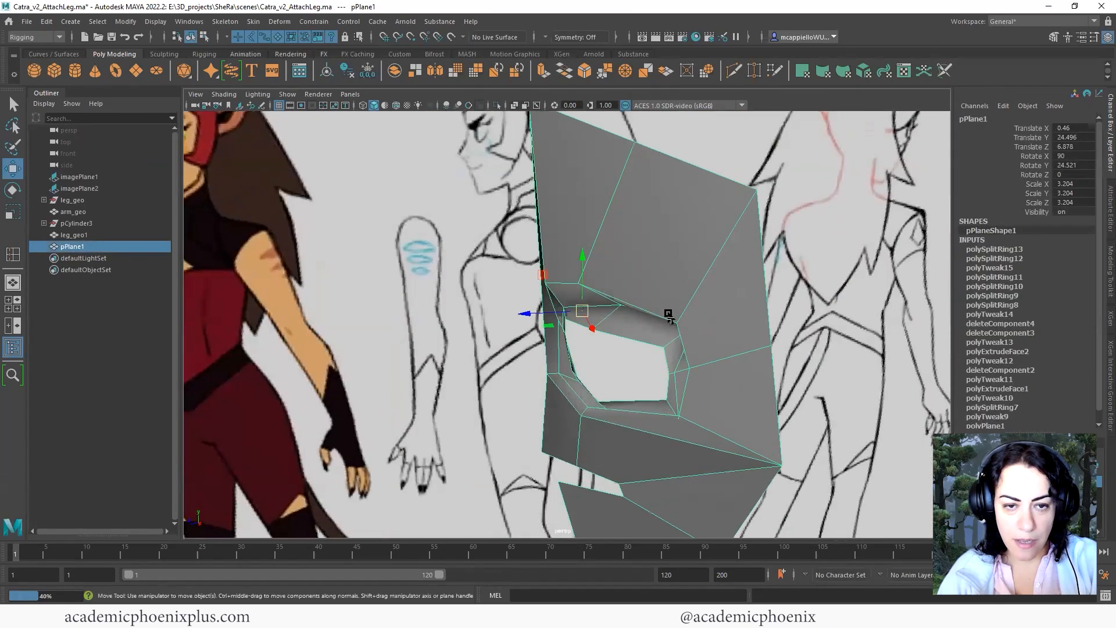
Reposition the upper eyelid crease edges above the eye hole and refine the crease's upper outer vertex.
{"action": "right_click_drag", "start_coordinate": [660, 331], "coordinate": [660, 286]}
{"action": "left_click_drag", "start_coordinate": [660, 286], "coordinate": [632, 306], "text": "alt"}
{"action": "left_click", "coordinate": [596, 298]}
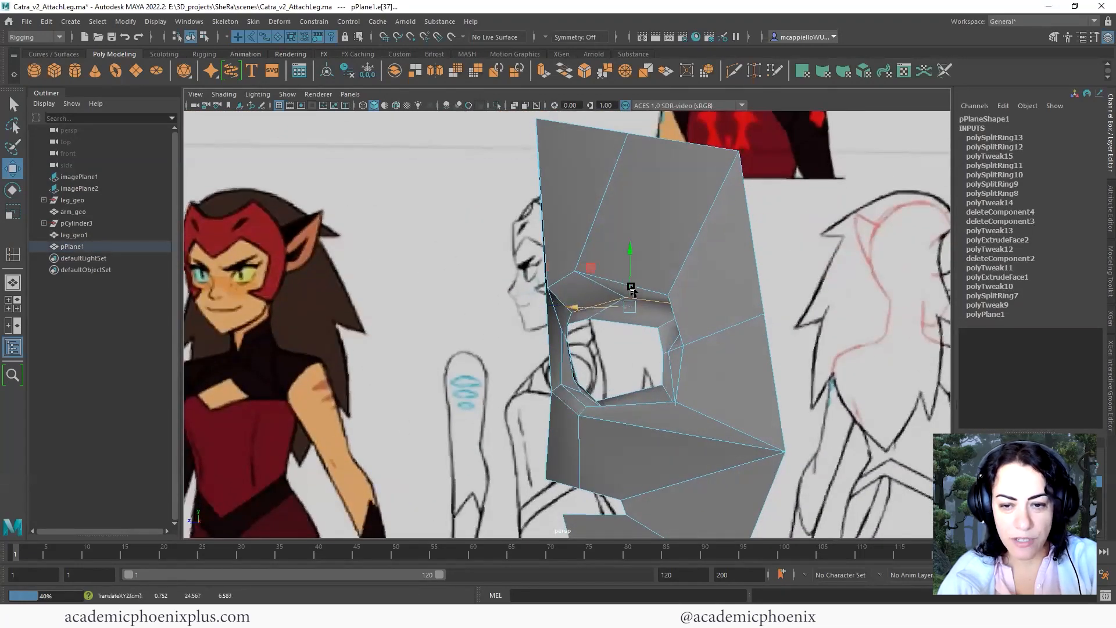
{"action": "left_click_drag", "start_coordinate": [666, 270], "coordinate": [689, 297], "text": "alt"}
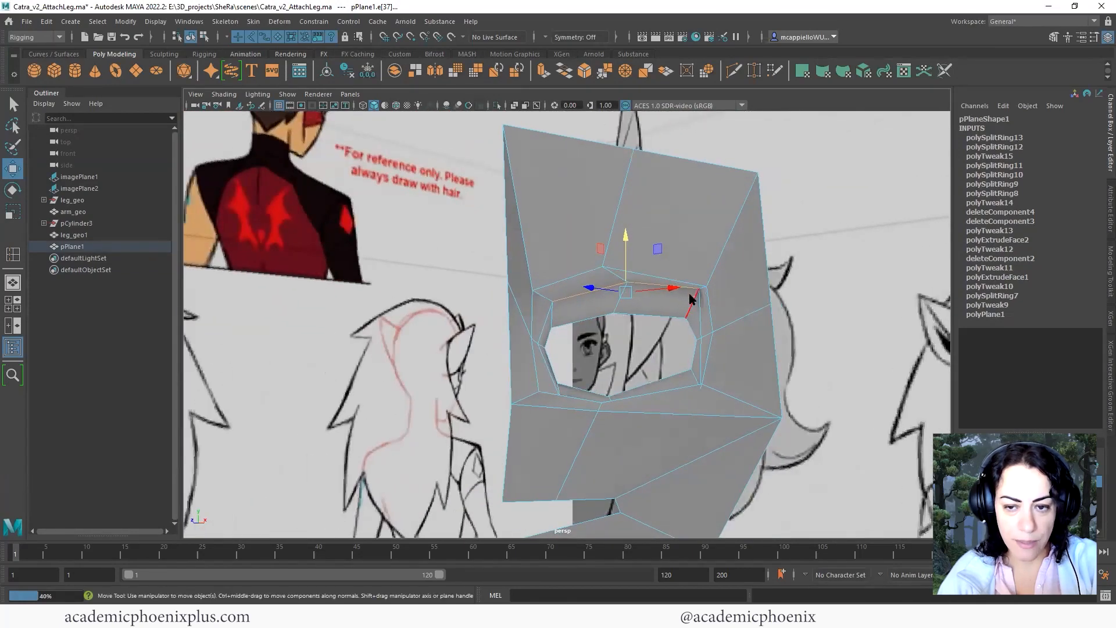
{"action": "right_click_drag", "start_coordinate": [690, 295], "coordinate": [655, 284]}
{"action": "left_click", "coordinate": [697, 289]}
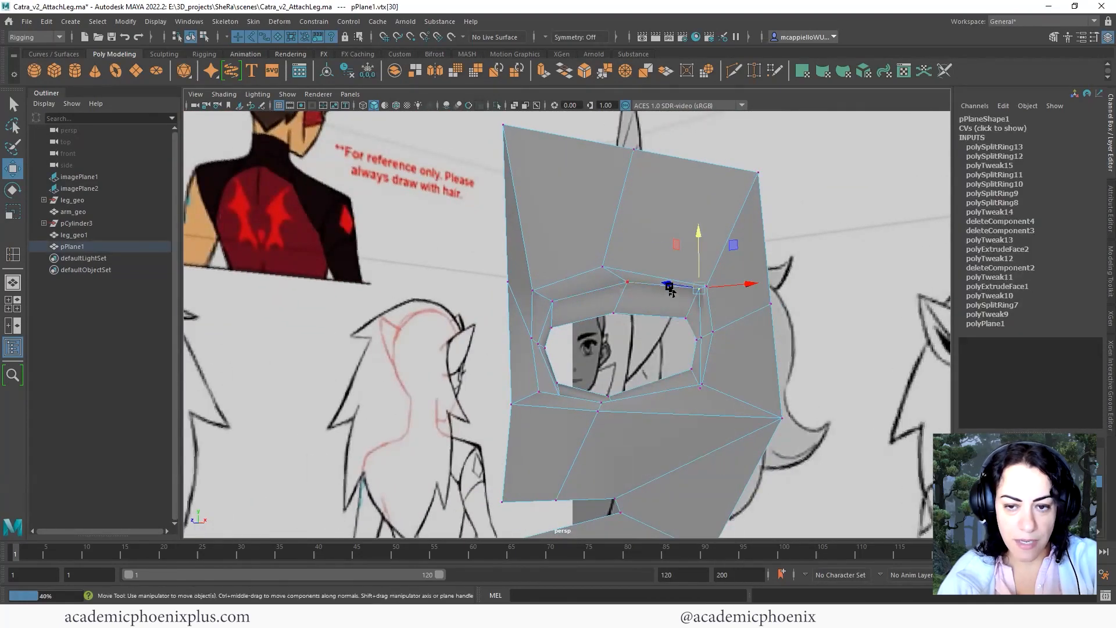
{"action": "left_click_drag", "start_coordinate": [638, 286], "coordinate": [595, 413], "text": "alt"}
Adjust the depth and height of the vertices below the eye, including the outer loop's lower outer vertex, to shape the cheek.
{"action": "left_click", "coordinate": [595, 412]}
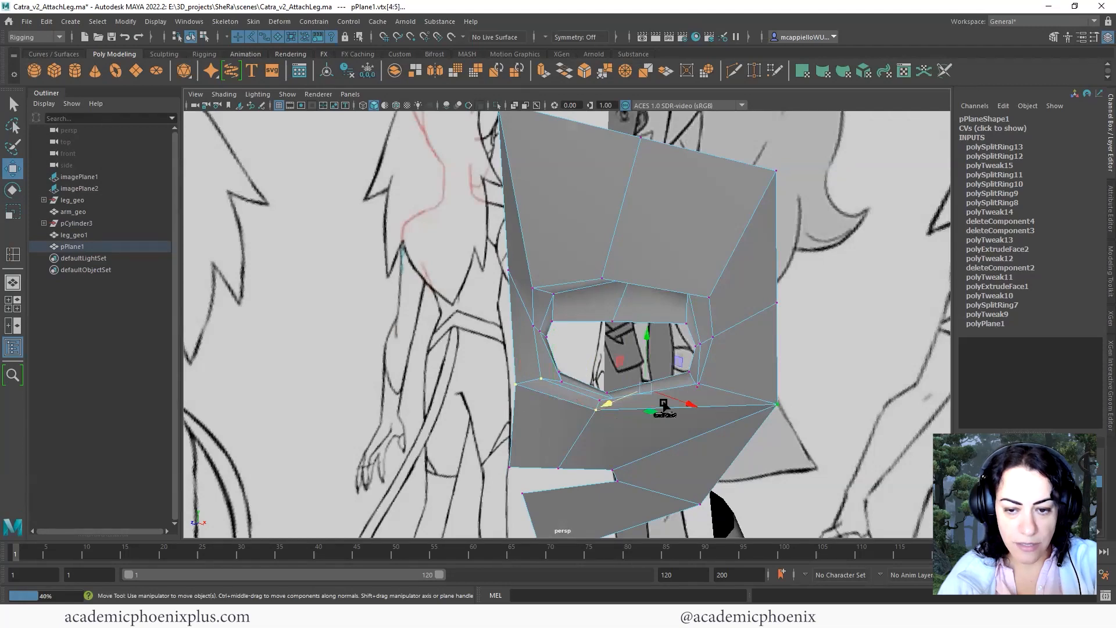
{"action": "left_click_drag", "start_coordinate": [745, 372], "coordinate": [556, 357], "text": "alt"}
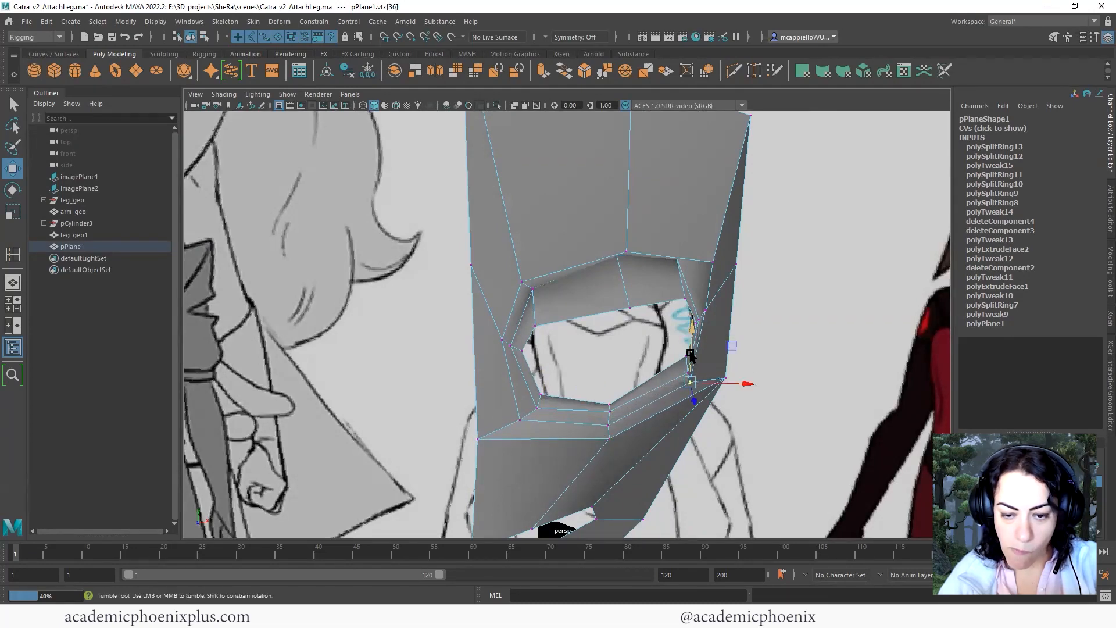
{"action": "left_click_drag", "start_coordinate": [689, 354], "coordinate": [551, 356], "text": "alt"}
{"action": "left_click", "coordinate": [551, 356]}
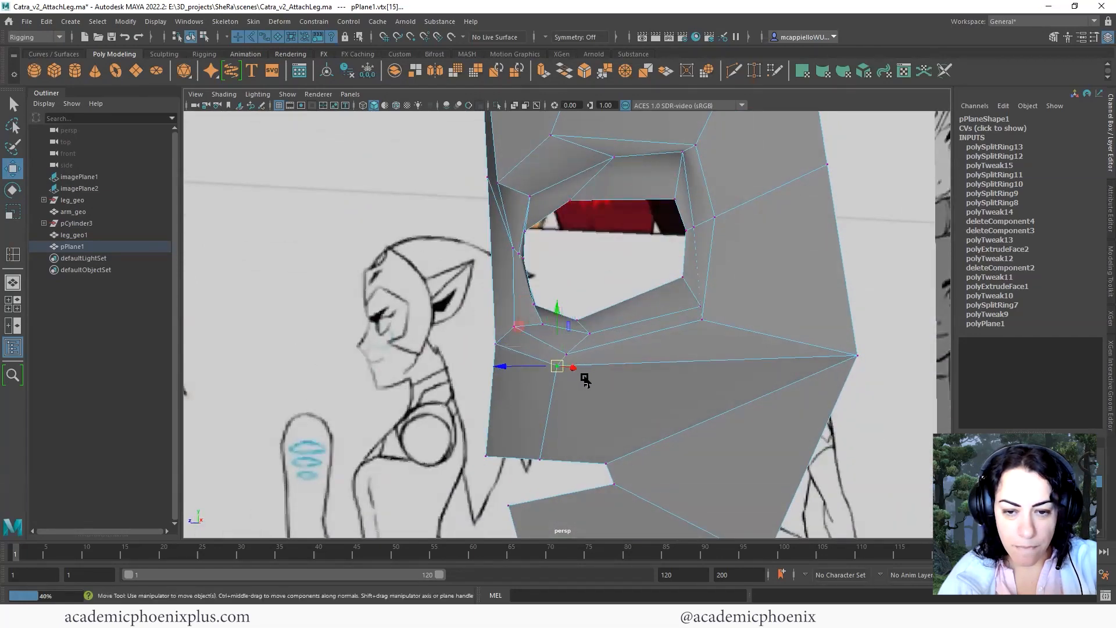
{"action": "left_click_drag", "start_coordinate": [557, 328], "coordinate": [720, 346], "text": "alt"}
Examine the smoothed face from several angles, and return the unsmoothed plane to object mode.
{"action": "key", "text": "space"}
{"action": "key", "text": "space"}
{"action": "left_click_drag", "start_coordinate": [797, 266], "coordinate": [665, 308], "text": "alt"}
{"action": "left_click", "coordinate": [763, 367]}
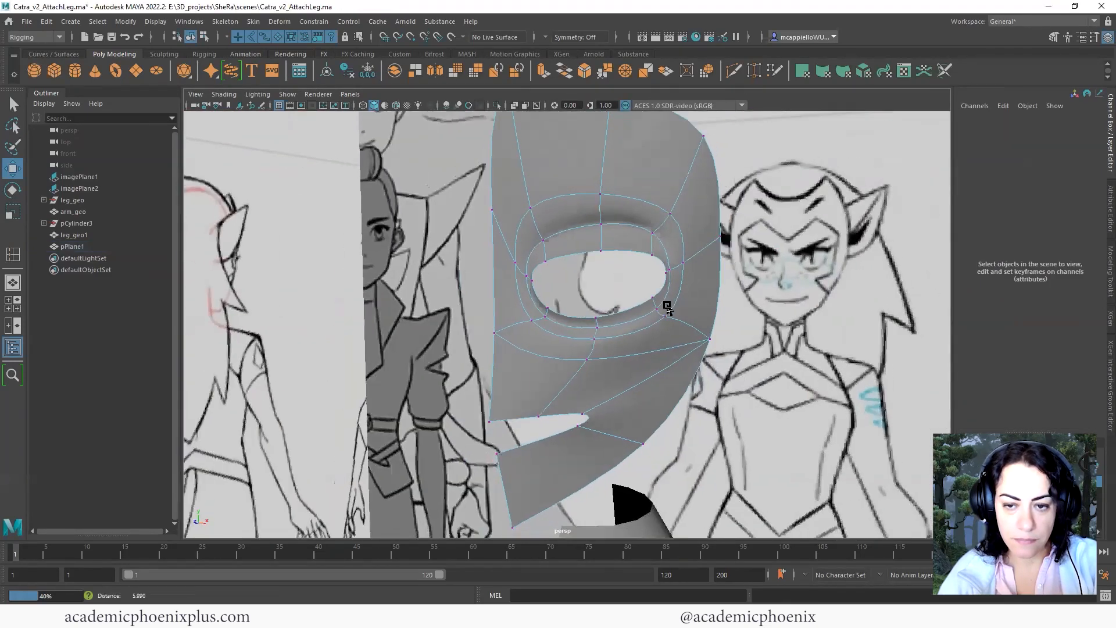
{"action": "scroll", "coordinate": [667, 289], "scroll_direction": "down", "scroll_amount": 4}
{"action": "right_click_drag", "start_coordinate": [668, 289], "coordinate": [721, 249]}
{"action": "left_click", "coordinate": [824, 292]}
{"action": "left_click_drag", "start_coordinate": [824, 291], "coordinate": [659, 342], "text": "alt"}
{"action": "left_click", "coordinate": [659, 342]}
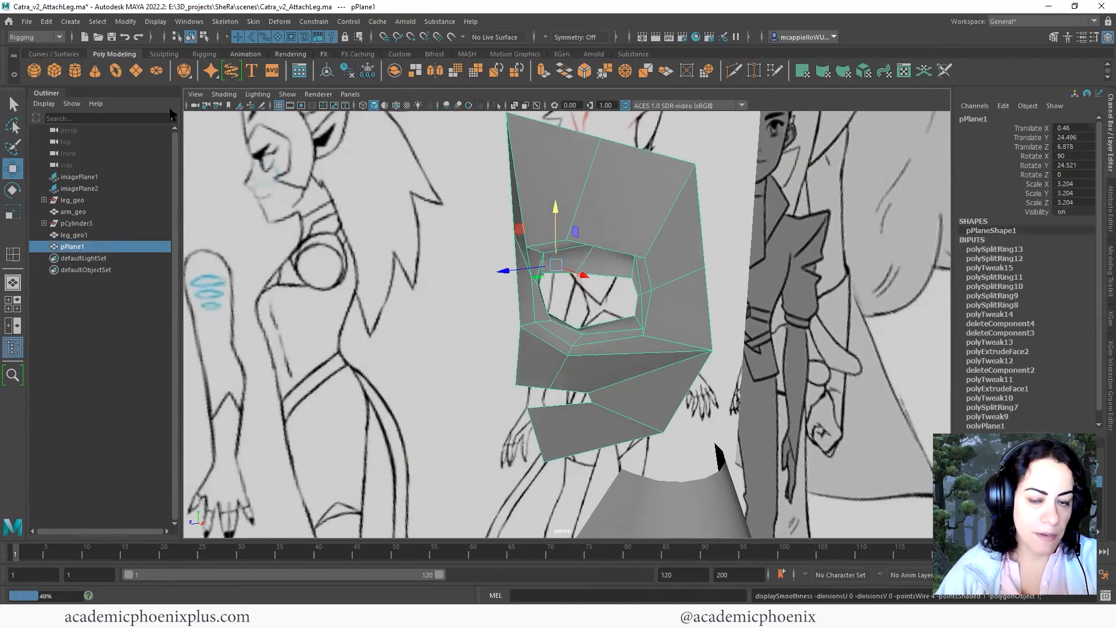
Create a polygon sphere for the eyeball, snap it to the eye opening and reduce its axis and height subdivisions.
{"action": "left_click", "coordinate": [34, 71]}
{"action": "key", "text": "v"}
{"action": "middle_click_drag", "start_coordinate": [565, 293], "coordinate": [577, 274]}
{"action": "key", "text": "r"}
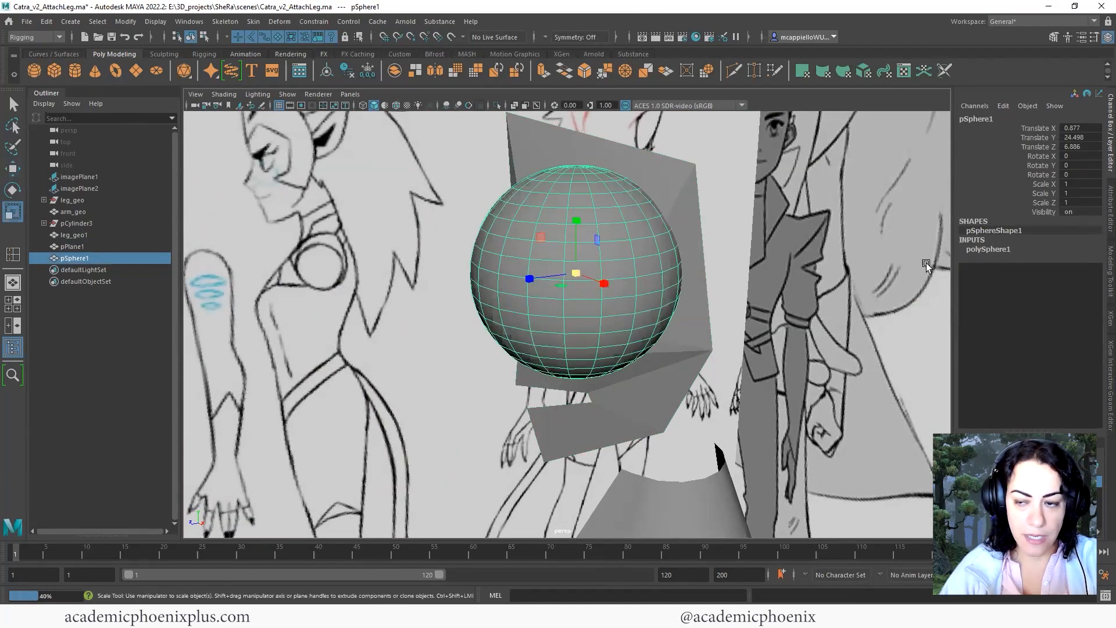
{"action": "left_click", "coordinate": [1009, 258]}
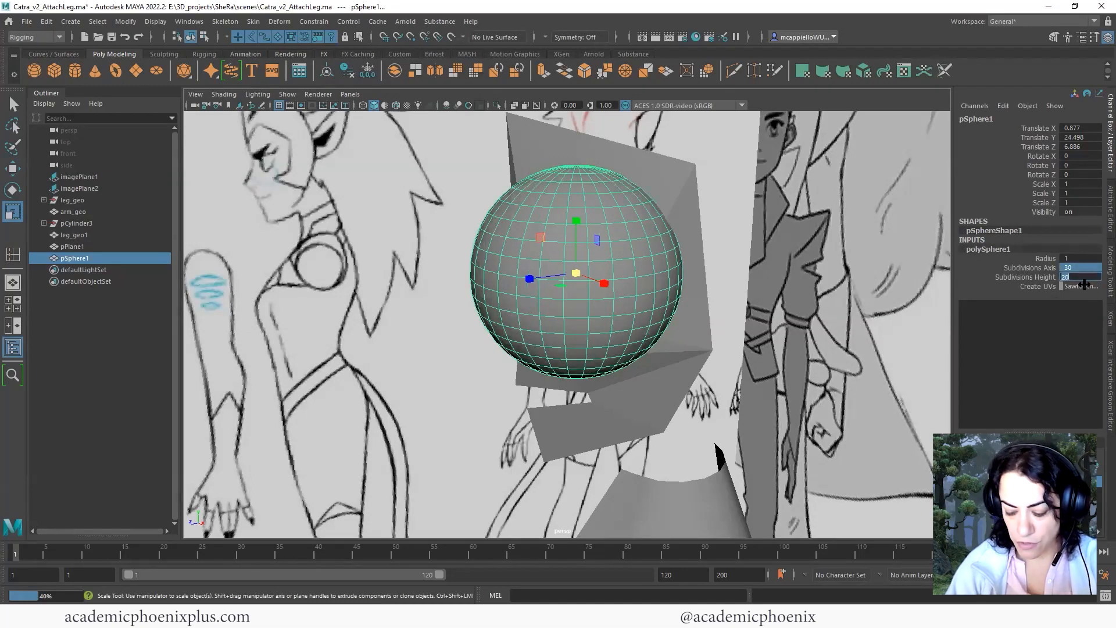
{"action": "key", "text": "Return"}
Set the sphere's rotation to 90 in X and 0 in Y and Z, and move it back behind the eye hole.
{"action": "key", "text": "e"}
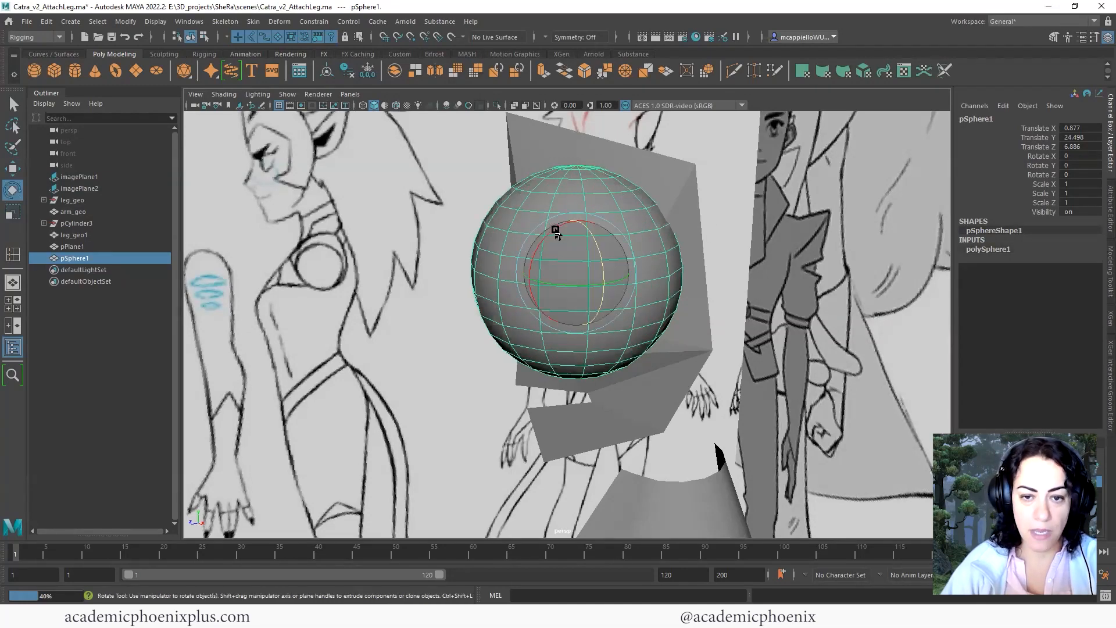
{"action": "left_click_drag", "start_coordinate": [587, 239], "coordinate": [651, 267]}
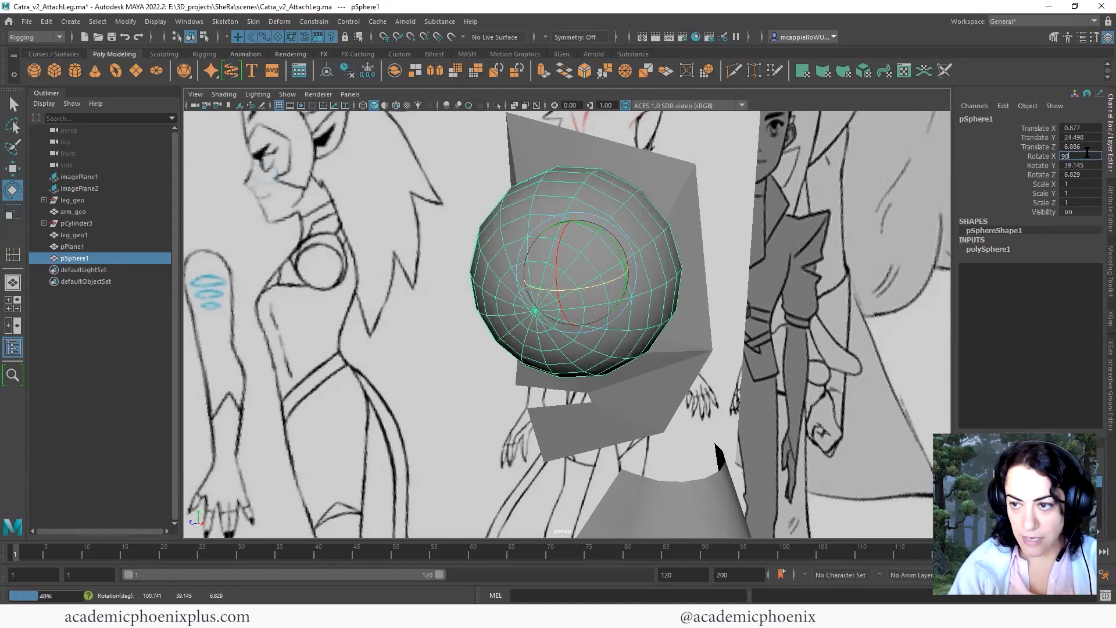
{"action": "key", "text": "Tab"}
{"action": "type", "text": "0"}
{"action": "key", "text": "Tab"}
{"action": "type", "text": "0"}
{"action": "key", "text": "Tab"}
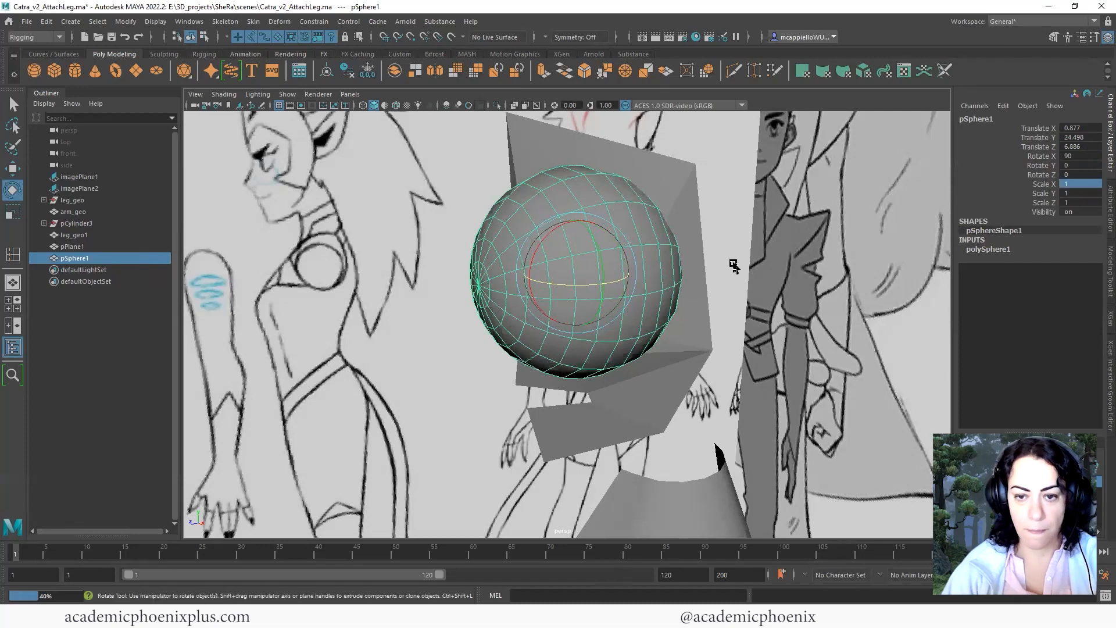
{"action": "left_click_drag", "start_coordinate": [529, 276], "coordinate": [664, 270]}
Try turning the sphere about 18 degrees in Y toward the eye opening and lowering it slightly.
{"action": "left_click_drag", "start_coordinate": [646, 310], "coordinate": [611, 264], "text": "alt"}
{"action": "key", "text": "e"}
{"action": "left_click_drag", "start_coordinate": [615, 261], "coordinate": [631, 261]}
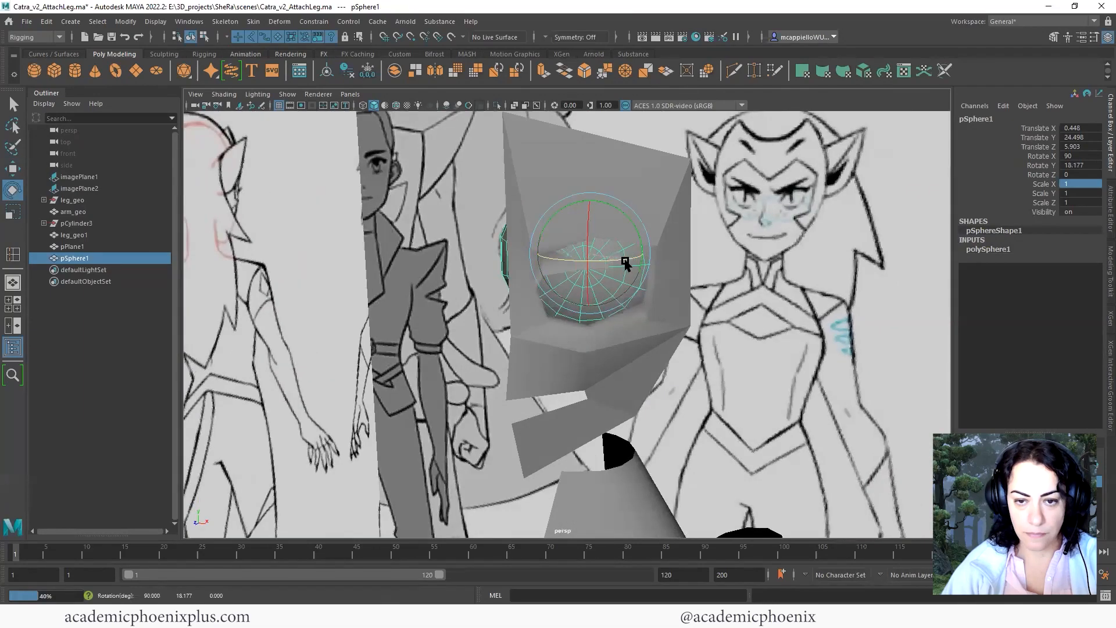
{"action": "key", "text": "w"}
In the front view, undo the sphere's last move and rotation.
{"action": "key", "text": "space"}
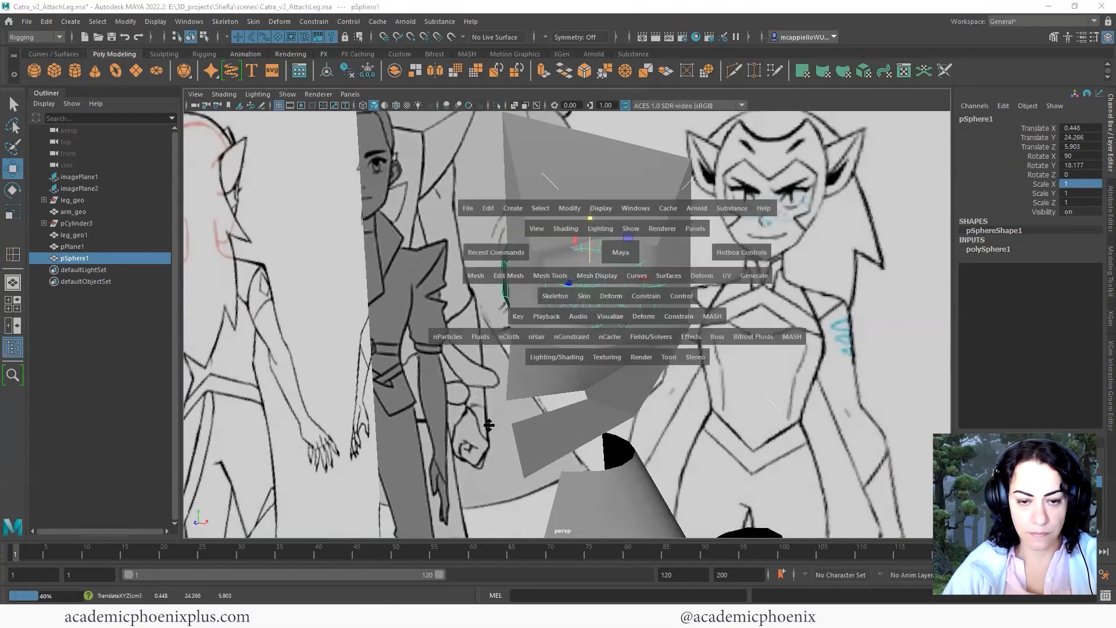
{"action": "key", "text": "f"}
{"action": "key", "text": "space"}
{"action": "scroll", "coordinate": [717, 356], "scroll_direction": "down", "scroll_amount": 10}
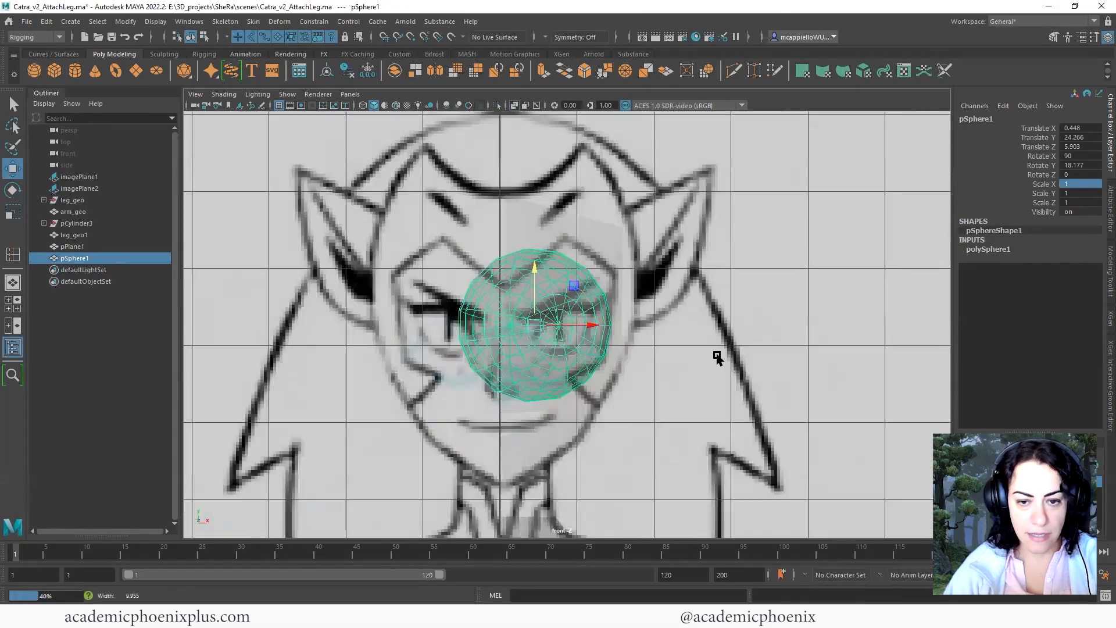
{"action": "scroll", "coordinate": [726, 360], "scroll_direction": "up", "scroll_amount": 2}
{"action": "key", "text": "ctrl+z"}
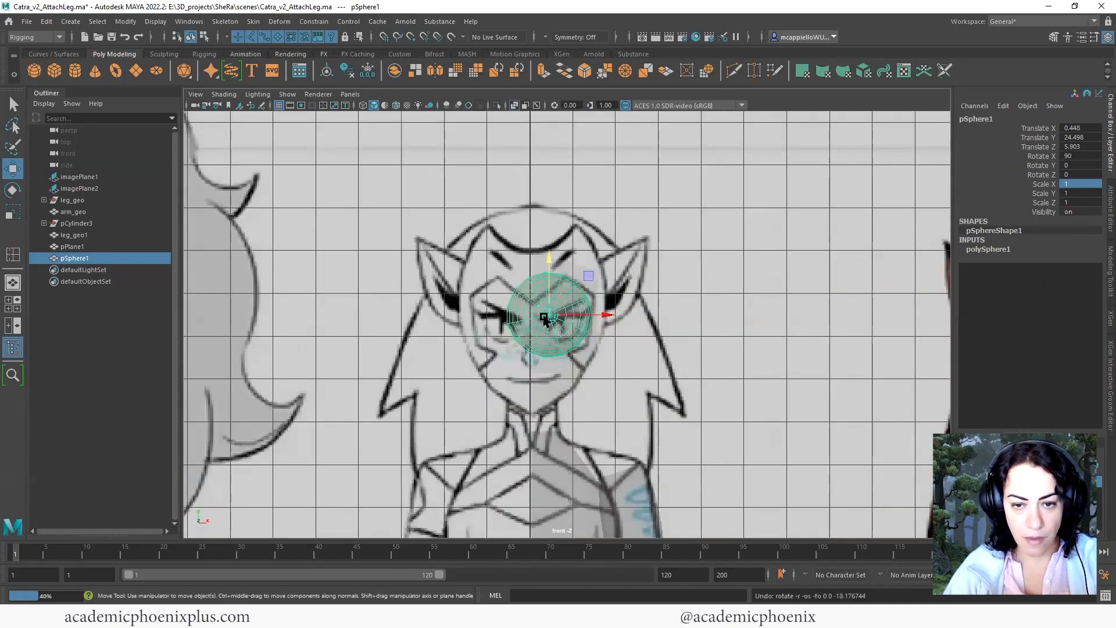
Scale the eyeball sphere uniformly to about 0.642 and center it on the drawn eye at about X 0.764, Y 24.208.
{"action": "key", "text": "r"}
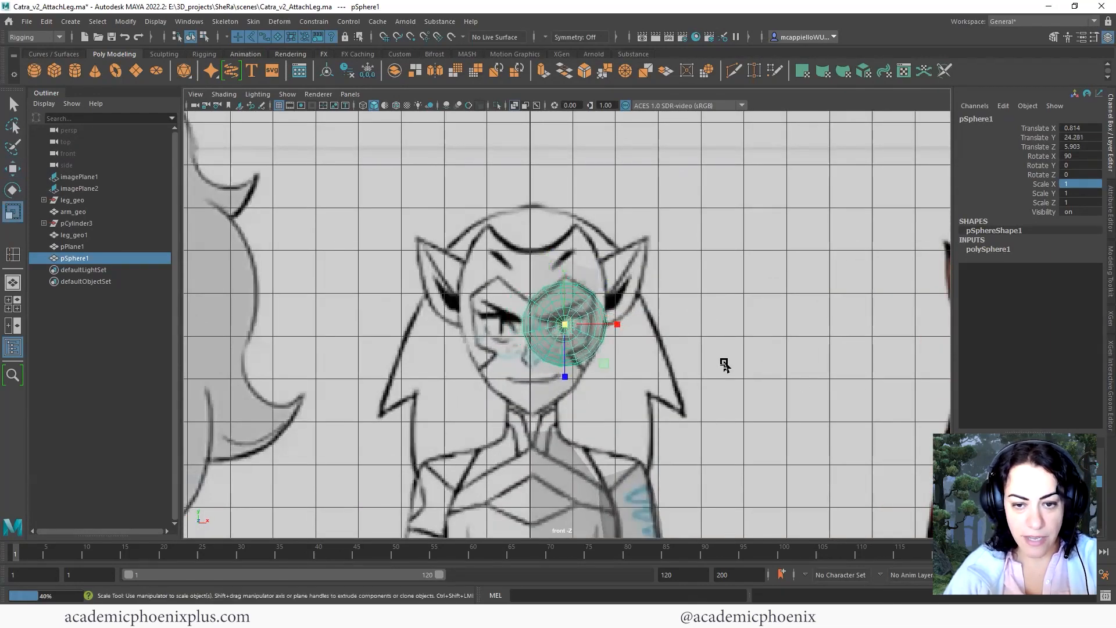
{"action": "scroll", "coordinate": [722, 366], "scroll_direction": "up", "scroll_amount": 4}
{"action": "left_click_drag", "start_coordinate": [563, 324], "coordinate": [521, 333]}
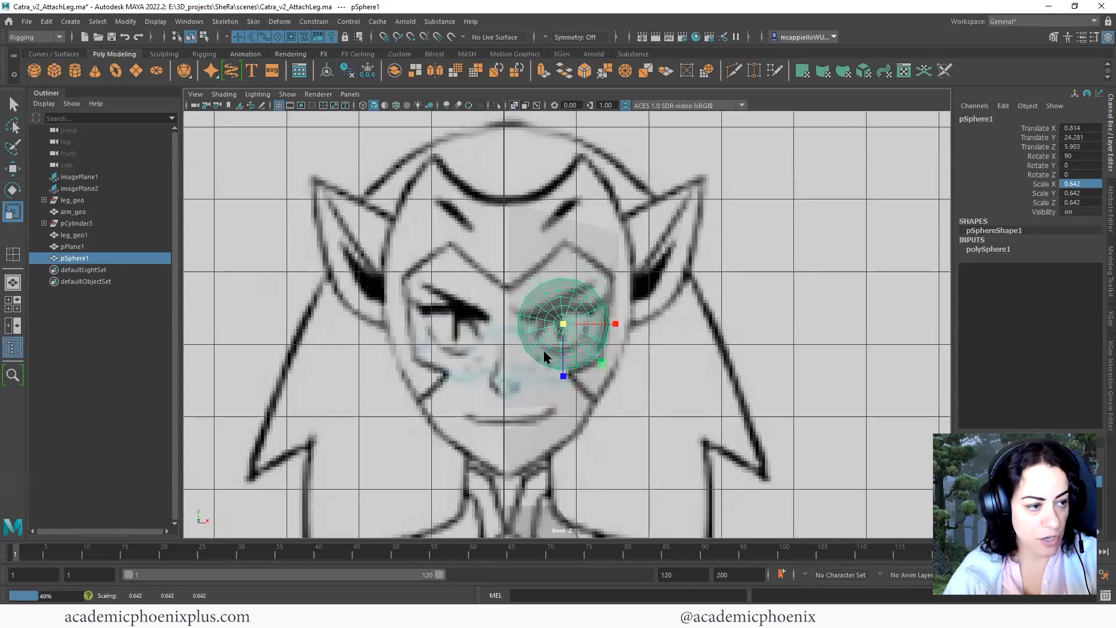
{"action": "scroll", "coordinate": [842, 366], "scroll_direction": "up", "scroll_amount": 5}
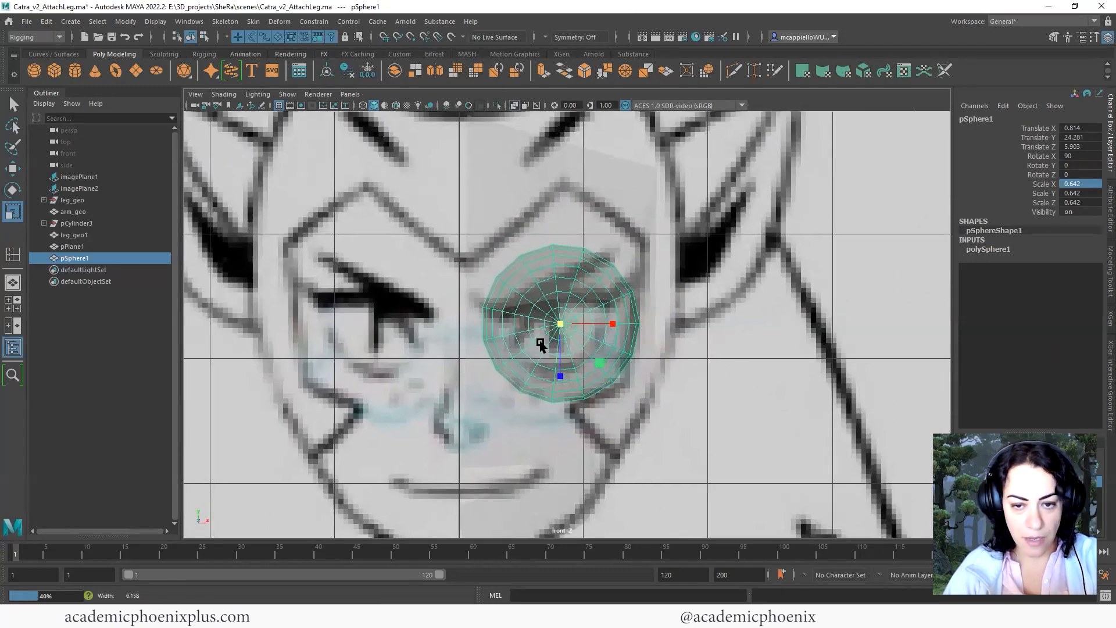
{"action": "key", "text": "w"}
{"action": "left_click_drag", "start_coordinate": [555, 329], "coordinate": [552, 334]}
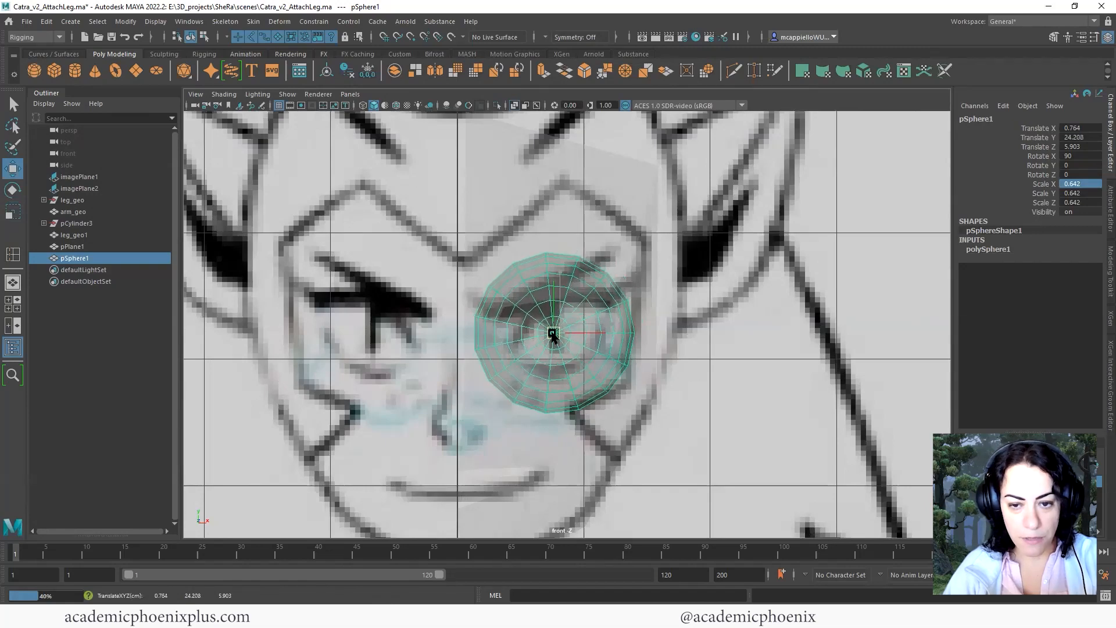
Move the sphere forward to about Z 6.351 so its front lines up with the eye in the side reference.
{"action": "key", "text": "space"}
{"action": "key", "text": "space"}
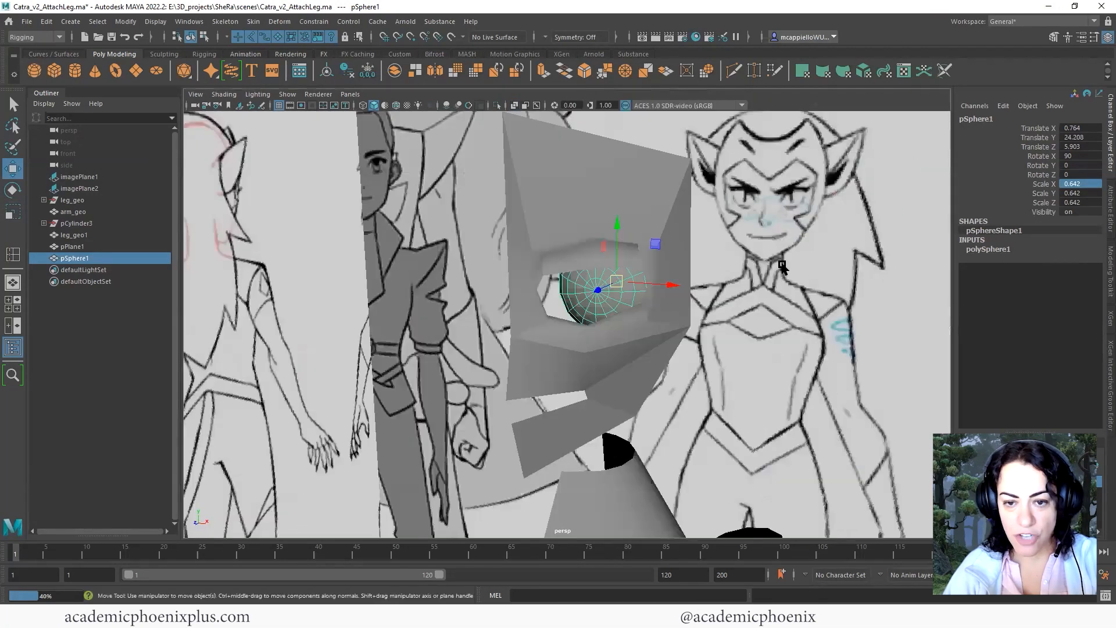
{"action": "left_click_drag", "start_coordinate": [821, 417], "coordinate": [712, 420], "text": "alt"}
{"action": "key", "text": "space"}
{"action": "key", "text": "space"}
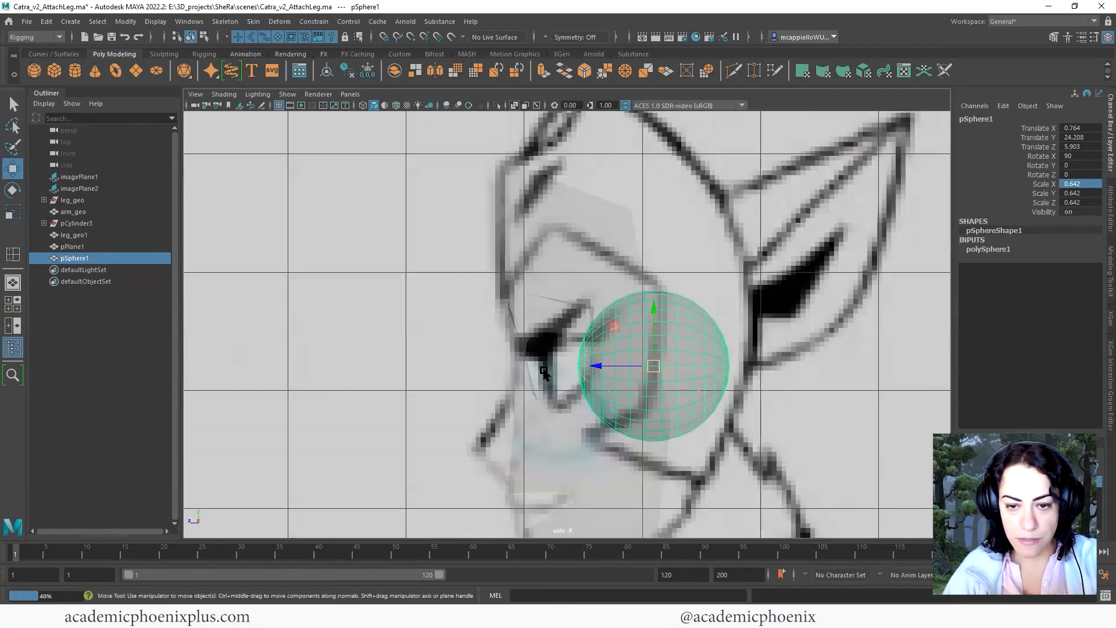
{"action": "left_click_drag", "start_coordinate": [589, 367], "coordinate": [537, 367]}
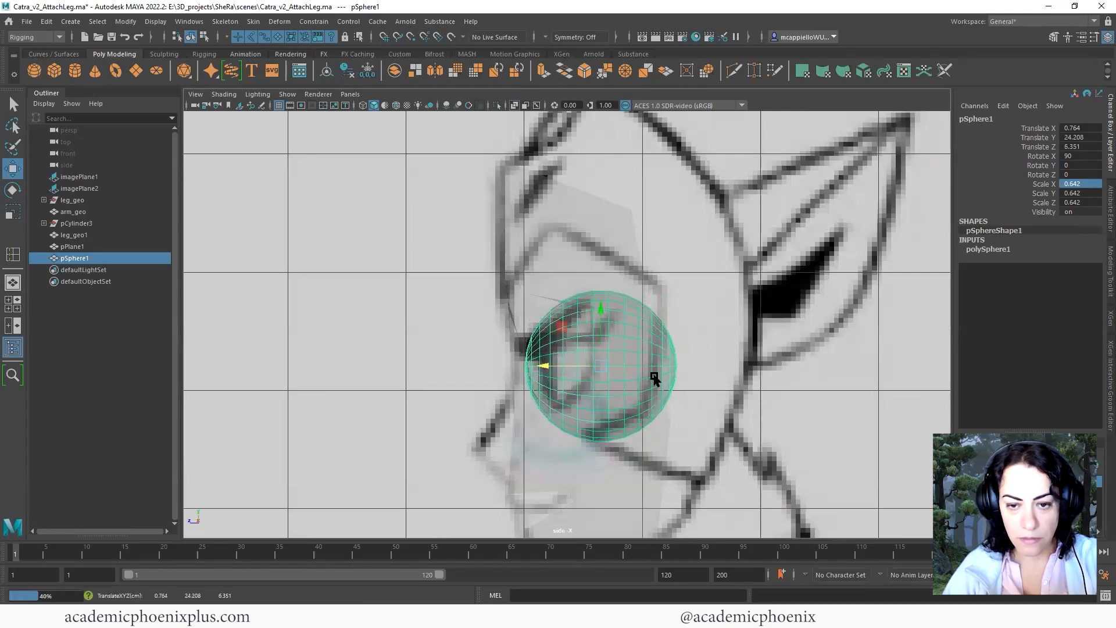
{"action": "key", "text": "space"}
{"action": "key", "text": "space"}
{"action": "left_click_drag", "start_coordinate": [622, 298], "coordinate": [558, 328], "text": "alt"}
{"action": "key", "text": "space"}
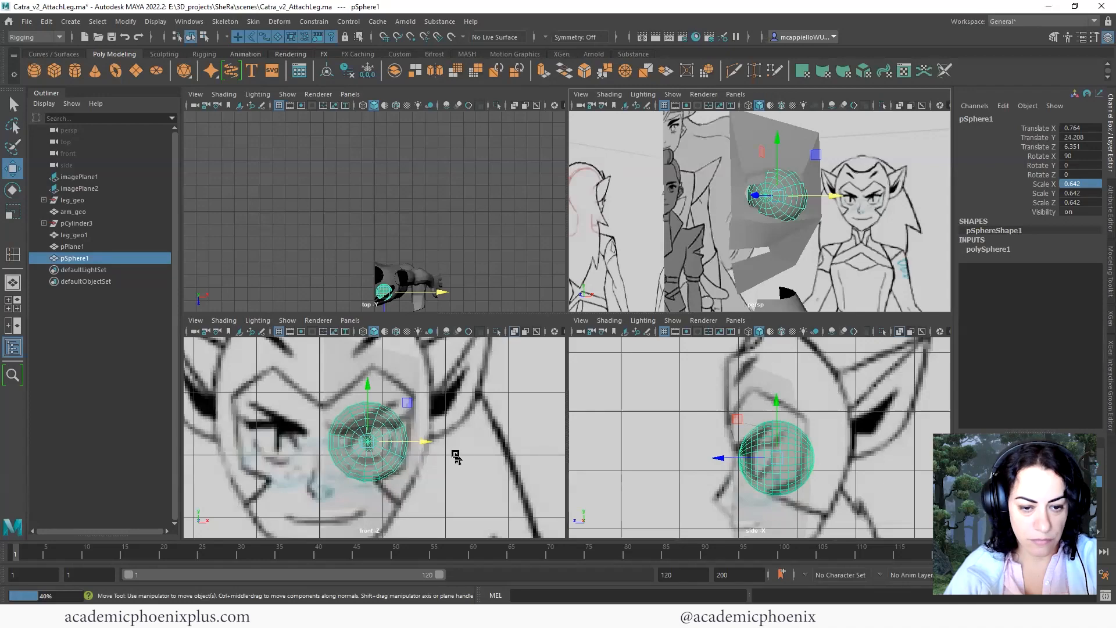
Add the eyeball sphere to a new display layer and set that layer to template display.
{"action": "key", "text": "r"}
{"action": "left_click", "coordinate": [895, 269]}
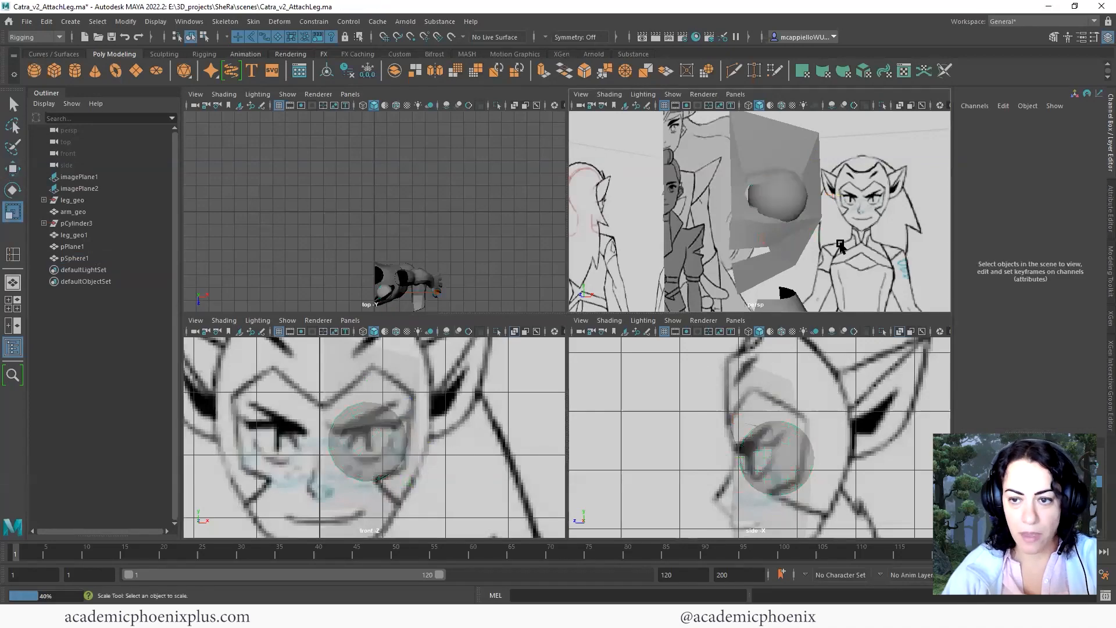
{"action": "left_click_drag", "start_coordinate": [895, 270], "coordinate": [930, 247], "text": "alt"}
{"action": "left_click", "coordinate": [801, 468]}
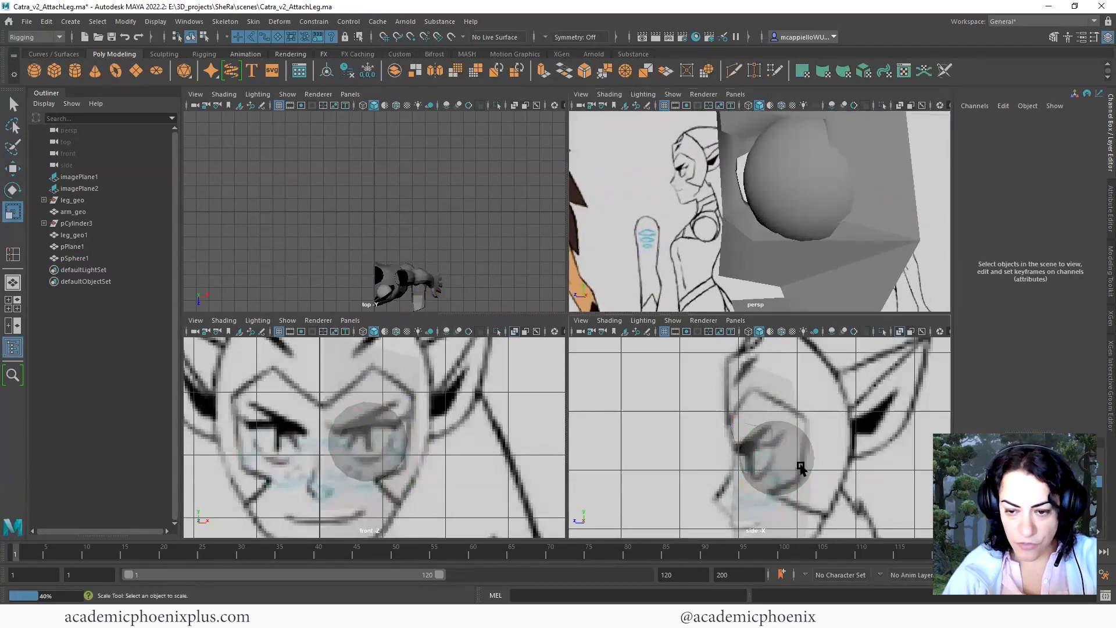
{"action": "left_click", "coordinate": [848, 206]}
{"action": "mouse_move", "coordinate": [852, 208]}
{"action": "left_mouse_down", "text": "alt"}
{"action": "mouse_move", "coordinate": [966, 207]}
{"action": "mouse_move", "coordinate": [841, 226]}
{"action": "left_mouse_up", "text": "alt"}
{"action": "left_click", "coordinate": [837, 222]}
{"action": "left_click", "coordinate": [789, 283]}
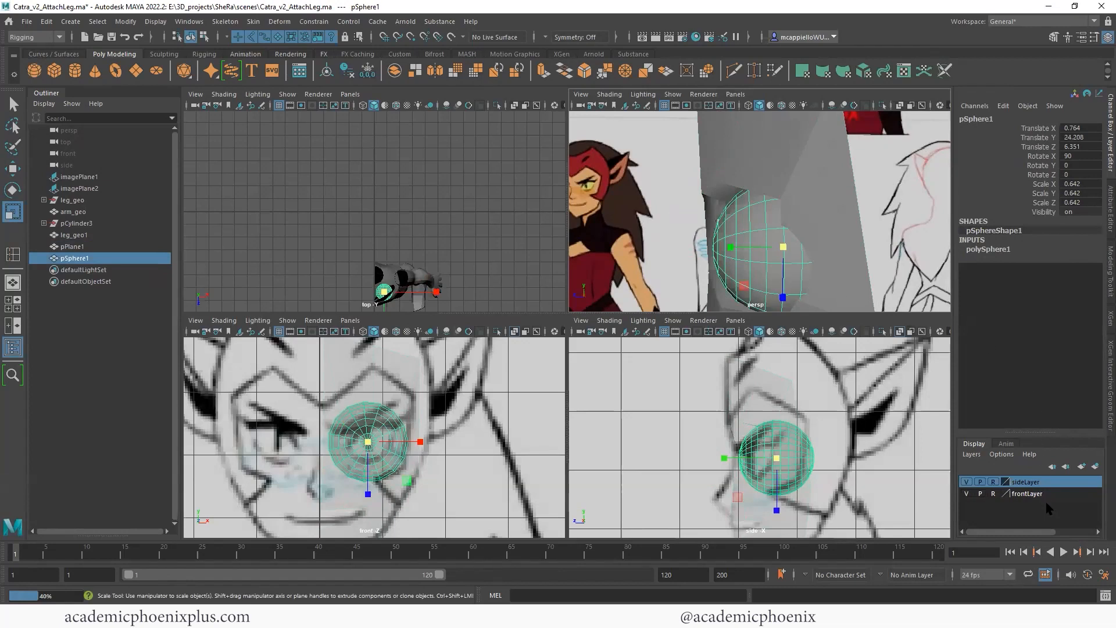
{"action": "left_click", "coordinate": [993, 482]}
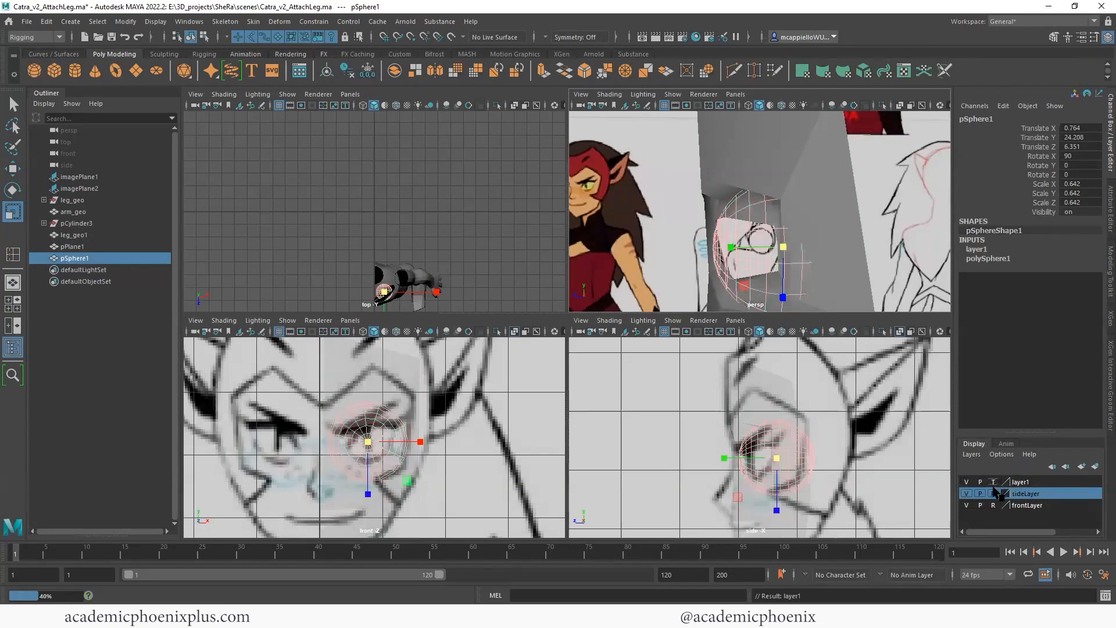
{"action": "left_click", "coordinate": [993, 481]}
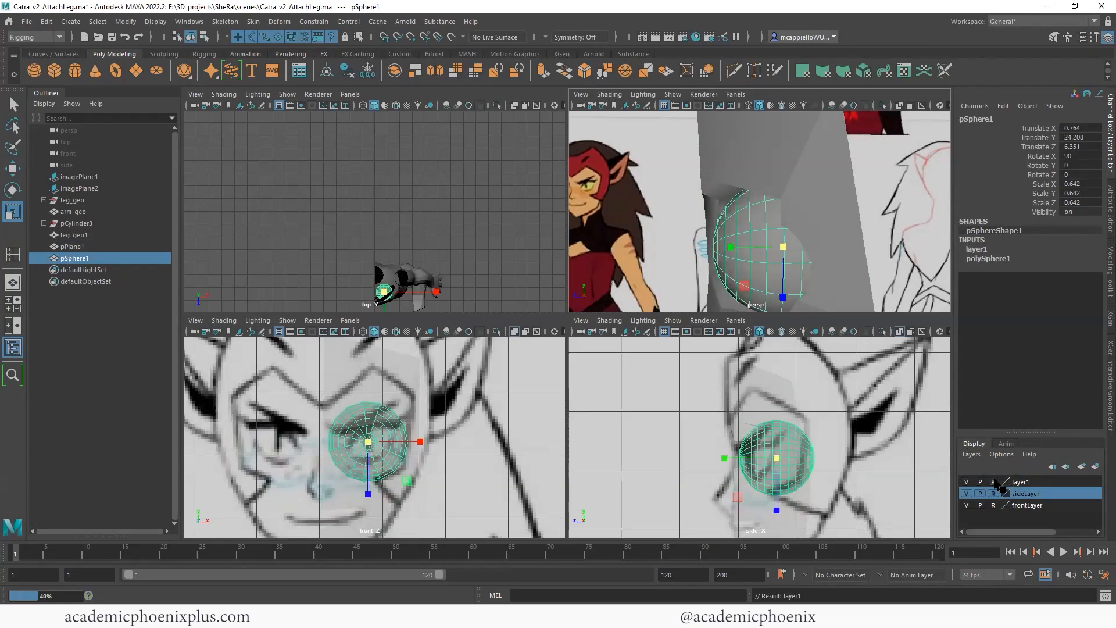
{"action": "left_click", "coordinate": [994, 482]}
Select the middle upper-lid vertices of the face mesh and pull them forward over the eyeball.
{"action": "left_click_drag", "start_coordinate": [807, 247], "coordinate": [833, 203], "text": "alt"}
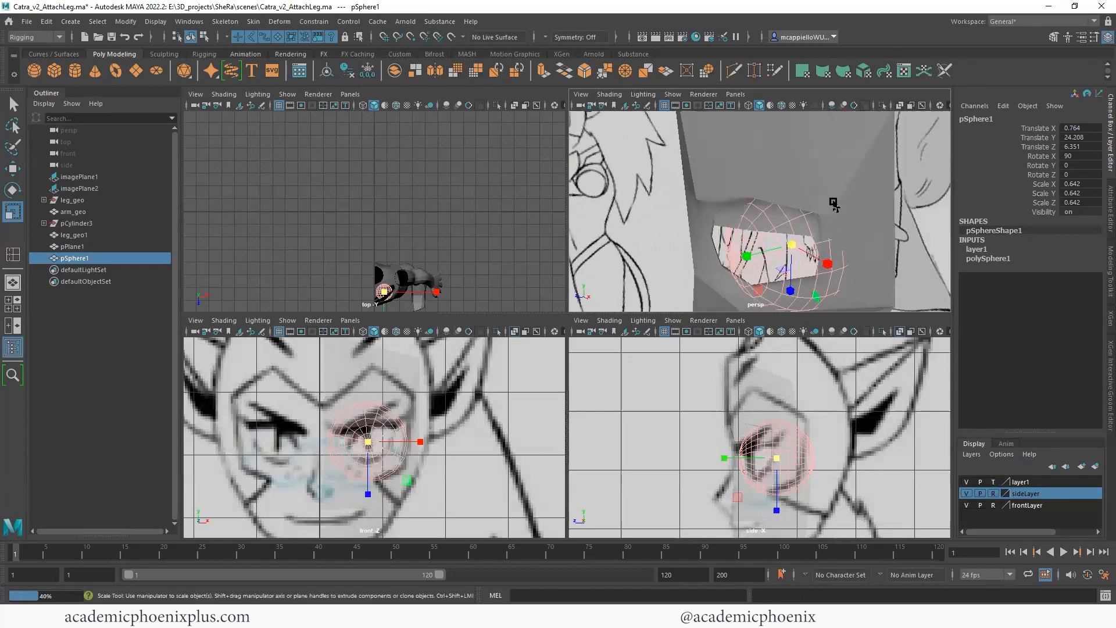
{"action": "left_click", "coordinate": [833, 204]}
{"action": "left_click", "coordinate": [783, 262]}
{"action": "left_click_drag", "start_coordinate": [856, 255], "coordinate": [860, 201], "text": "alt"}
{"action": "left_click", "coordinate": [854, 199]}
{"action": "right_click_drag", "start_coordinate": [844, 194], "coordinate": [803, 193]}
{"action": "left_click", "coordinate": [824, 202]}
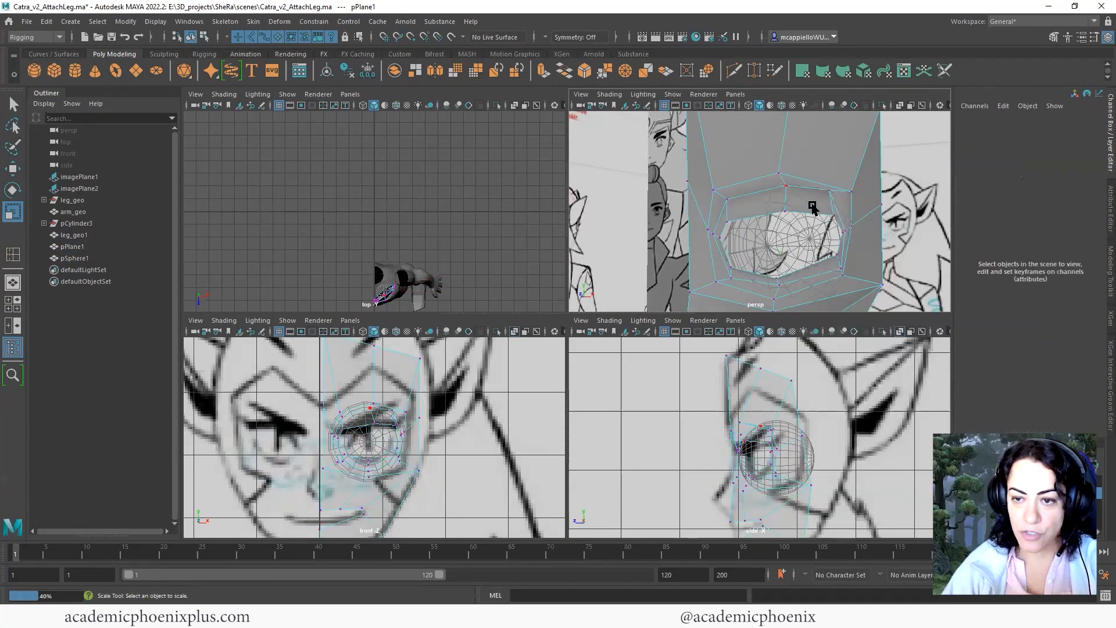
{"action": "left_click_drag", "start_coordinate": [824, 202], "coordinate": [787, 217], "text": "alt"}
{"action": "left_click_drag", "start_coordinate": [745, 154], "coordinate": [732, 236]}
{"action": "key", "text": "w"}
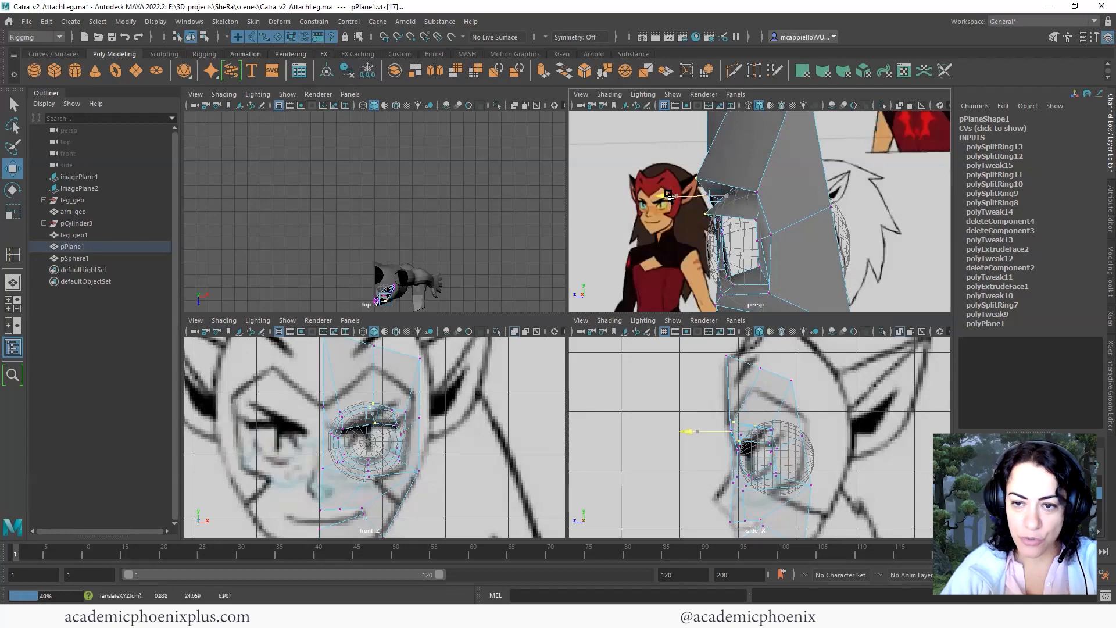
Move the outer eye-corner vertices outward and readjust the depth of the middle upper-lid vertices around the eyeball.
{"action": "left_click_drag", "start_coordinate": [716, 237], "coordinate": [841, 238], "text": "alt"}
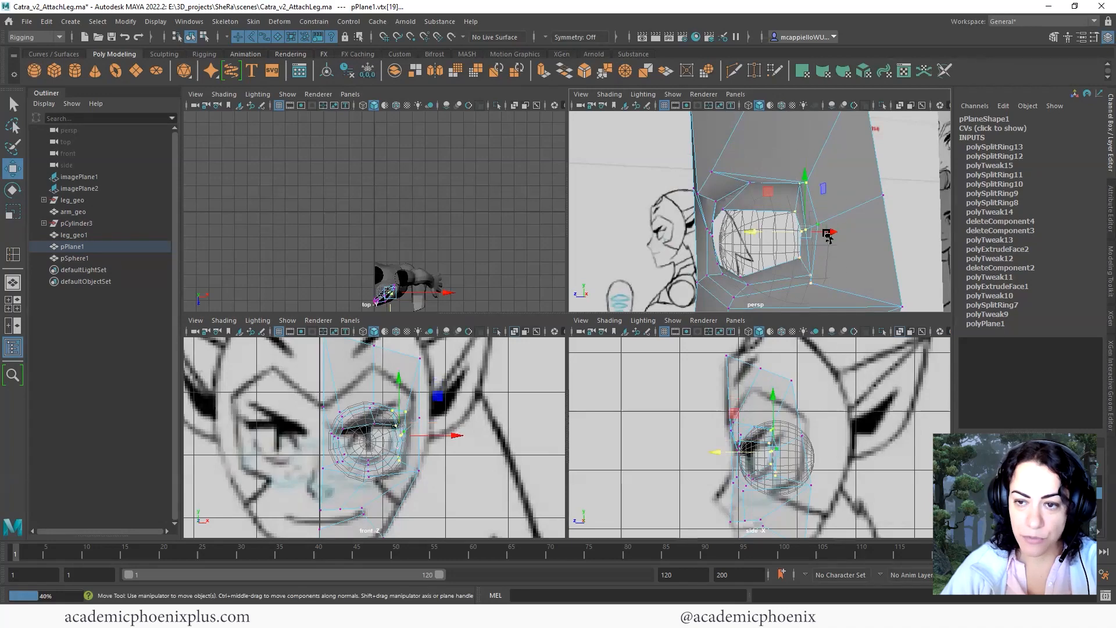
{"action": "left_click_drag", "start_coordinate": [828, 235], "coordinate": [903, 240], "text": "alt"}
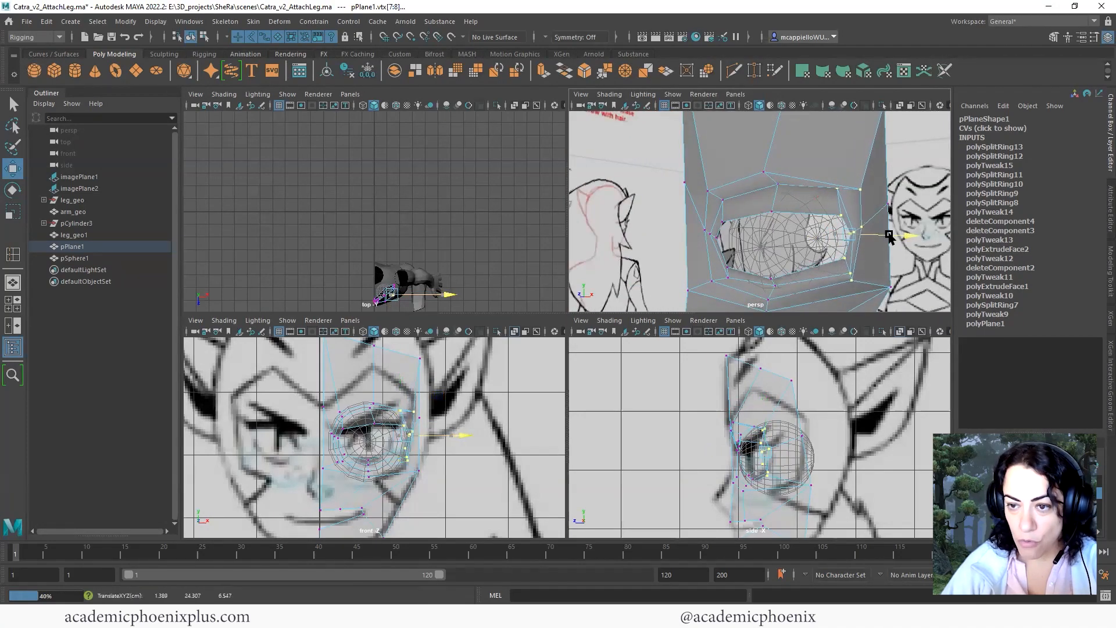
{"action": "left_click_drag", "start_coordinate": [794, 212], "coordinate": [770, 206], "text": "alt"}
{"action": "left_click_drag", "start_coordinate": [770, 171], "coordinate": [733, 219]}
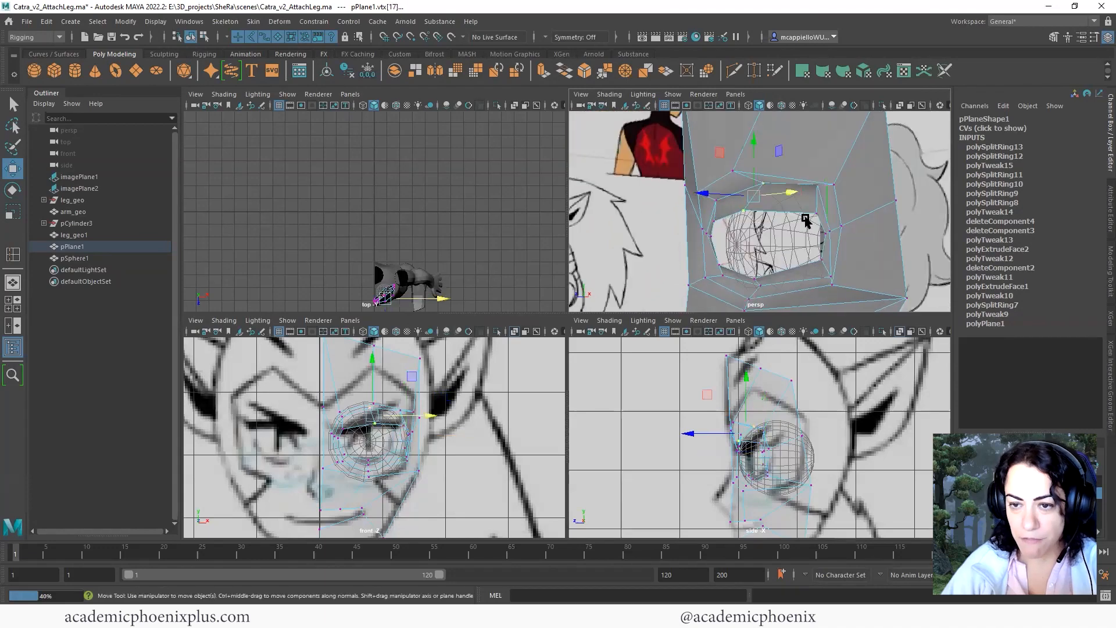
{"action": "left_click_drag", "start_coordinate": [807, 219], "coordinate": [713, 212], "text": "alt"}
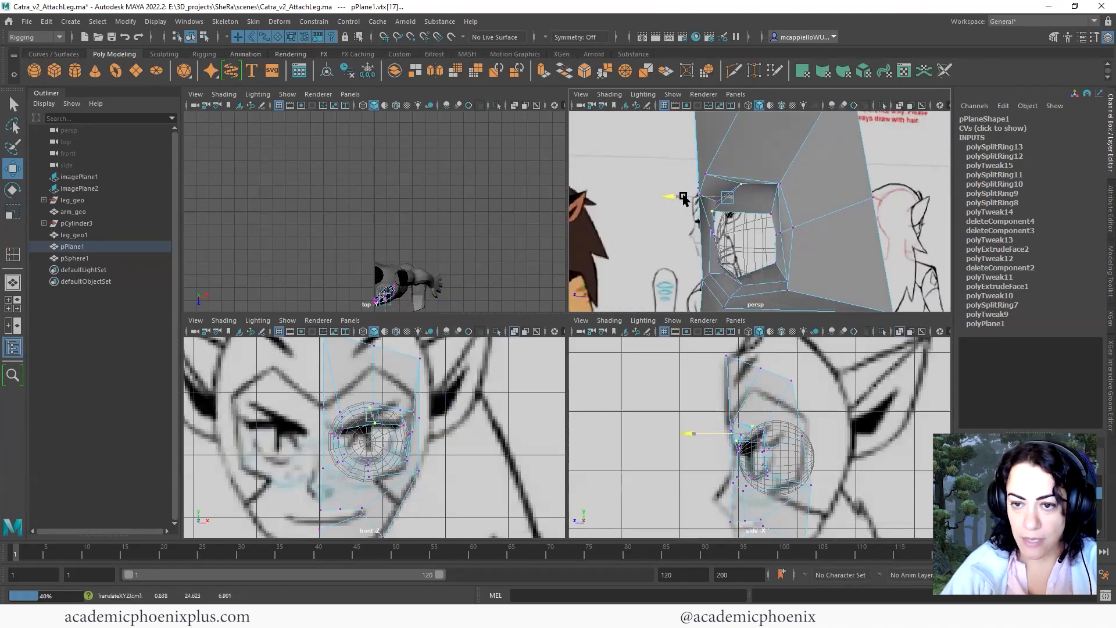
{"action": "left_click_drag", "start_coordinate": [822, 199], "coordinate": [822, 178], "text": "alt"}
Reposition the vertices at the inner eye corner and the lower inner corner to fit around the eyeball.
{"action": "left_click_drag", "start_coordinate": [892, 193], "coordinate": [683, 233], "text": "alt"}
{"action": "left_click", "coordinate": [855, 176]}
{"action": "left_click_drag", "start_coordinate": [682, 233], "coordinate": [739, 234]}
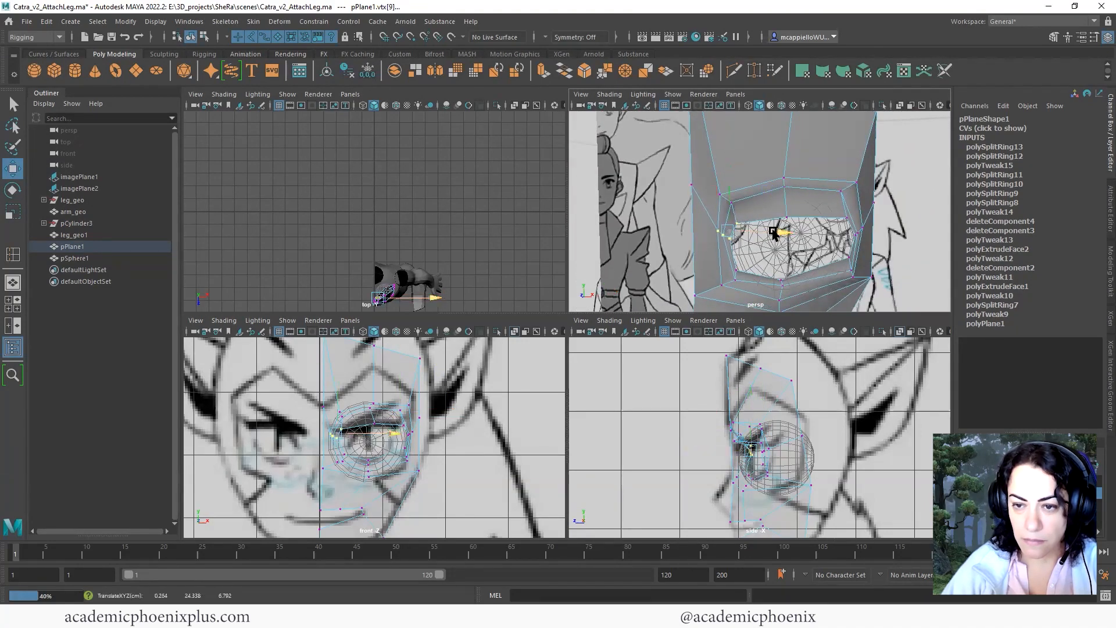
{"action": "key", "text": "space"}
{"action": "left_click_drag", "start_coordinate": [727, 282], "coordinate": [697, 294], "text": "alt"}
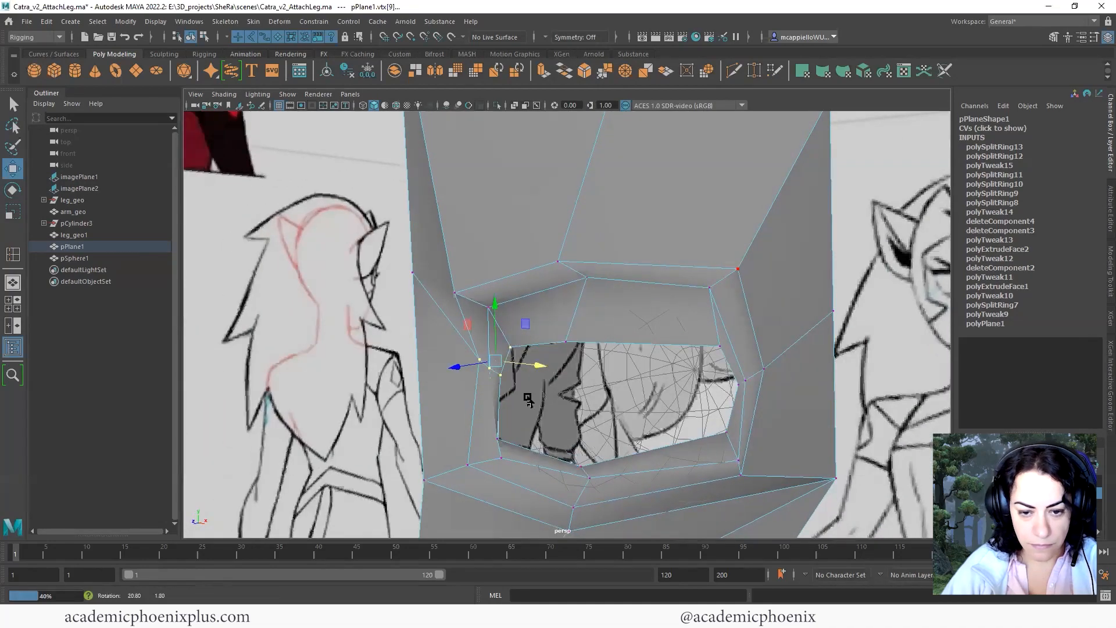
{"action": "scroll", "coordinate": [452, 424], "scroll_direction": "up", "scroll_amount": 3}
{"action": "left_click_drag", "start_coordinate": [468, 447], "coordinate": [465, 449]}
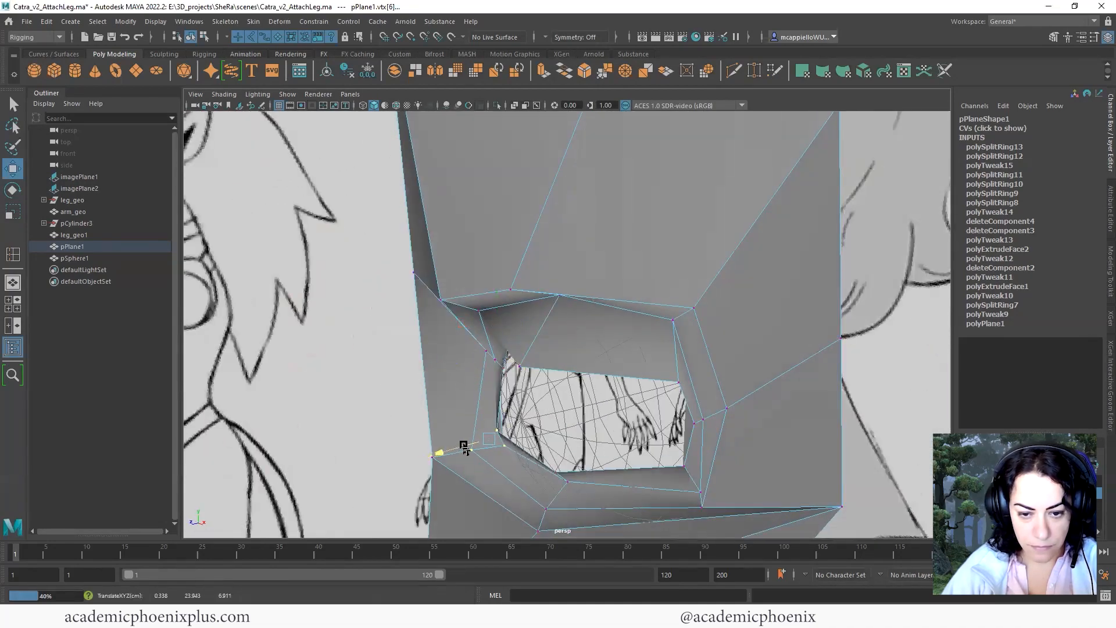
Adjust the depth of the lower-lid vertices and the lower inner-corner vertices to follow the eyeball's curve.
{"action": "left_click_drag", "start_coordinate": [588, 438], "coordinate": [592, 497], "text": "alt"}
{"action": "left_click_drag", "start_coordinate": [538, 408], "coordinate": [591, 517]}
{"action": "left_click_drag", "start_coordinate": [575, 396], "coordinate": [481, 459], "text": "alt"}
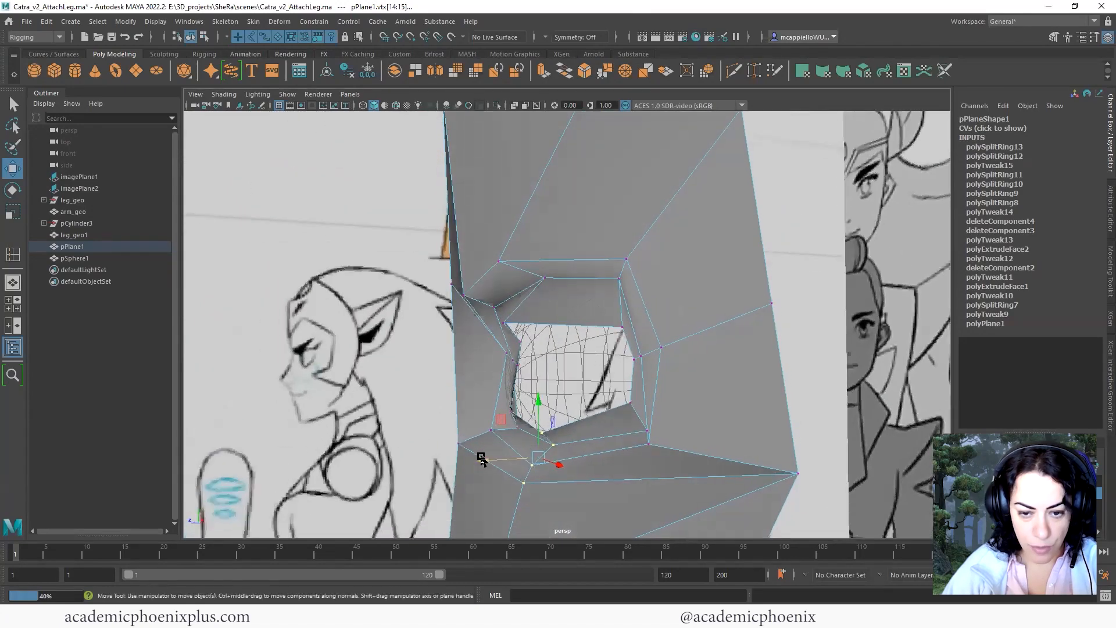
{"action": "left_click_drag", "start_coordinate": [653, 461], "coordinate": [585, 437], "text": "alt"}
{"action": "left_click_drag", "start_coordinate": [587, 430], "coordinate": [627, 503]}
{"action": "mouse_move", "coordinate": [652, 465]}
{"action": "left_mouse_down", "text": "alt"}
{"action": "mouse_move", "coordinate": [699, 463]}
{"action": "mouse_move", "coordinate": [593, 463]}
{"action": "mouse_move", "coordinate": [603, 455]}
{"action": "mouse_move", "coordinate": [577, 492]}
{"action": "mouse_move", "coordinate": [494, 409]}
{"action": "mouse_move", "coordinate": [538, 443]}
{"action": "left_mouse_up", "text": "alt"}
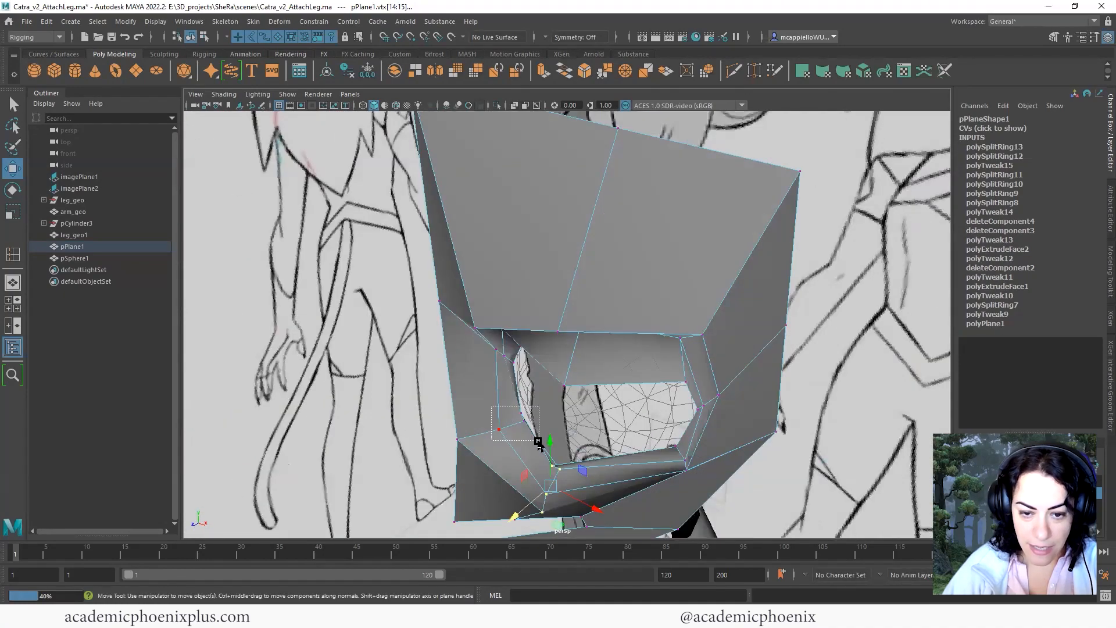
{"action": "mouse_move", "coordinate": [709, 413]}
{"action": "left_mouse_down", "text": "alt"}
{"action": "mouse_move", "coordinate": [690, 404]}
{"action": "mouse_move", "coordinate": [653, 441]}
{"action": "mouse_move", "coordinate": [648, 485]}
{"action": "mouse_move", "coordinate": [679, 466]}
{"action": "mouse_move", "coordinate": [570, 385]}
{"action": "left_mouse_up", "text": "alt"}
{"action": "scroll", "coordinate": [570, 384], "scroll_direction": "down", "scroll_amount": 6}
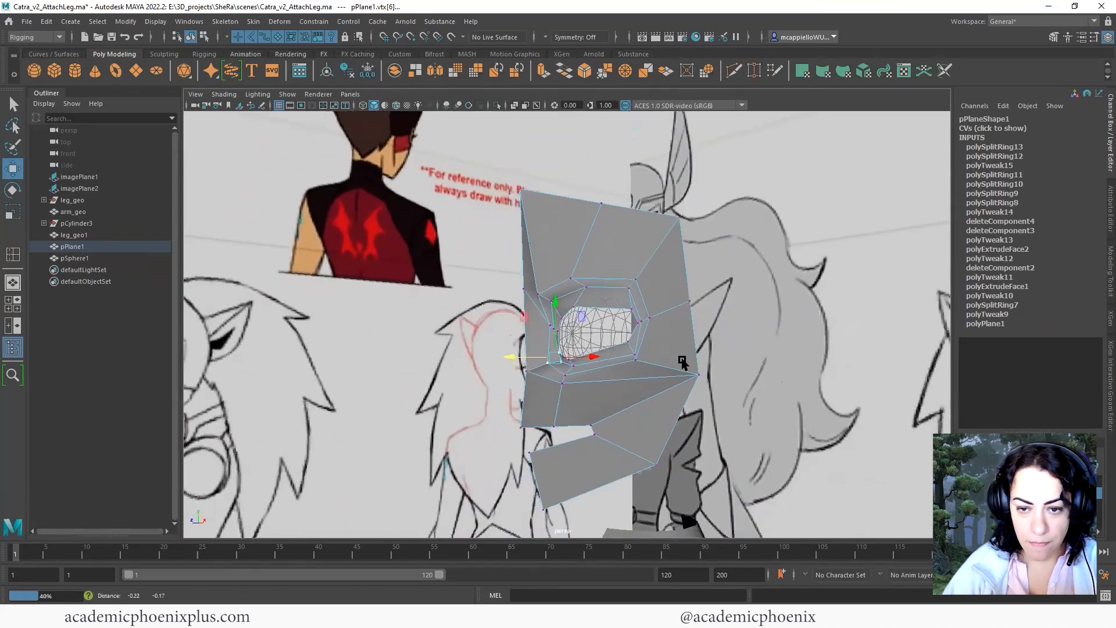
Return the face mesh to object mode and examine its shape from several sides.
{"action": "left_click_drag", "start_coordinate": [683, 361], "coordinate": [725, 326], "text": "alt"}
{"action": "right_click_drag", "start_coordinate": [683, 296], "coordinate": [725, 314]}
{"action": "right_click_drag", "start_coordinate": [725, 273], "coordinate": [726, 278]}
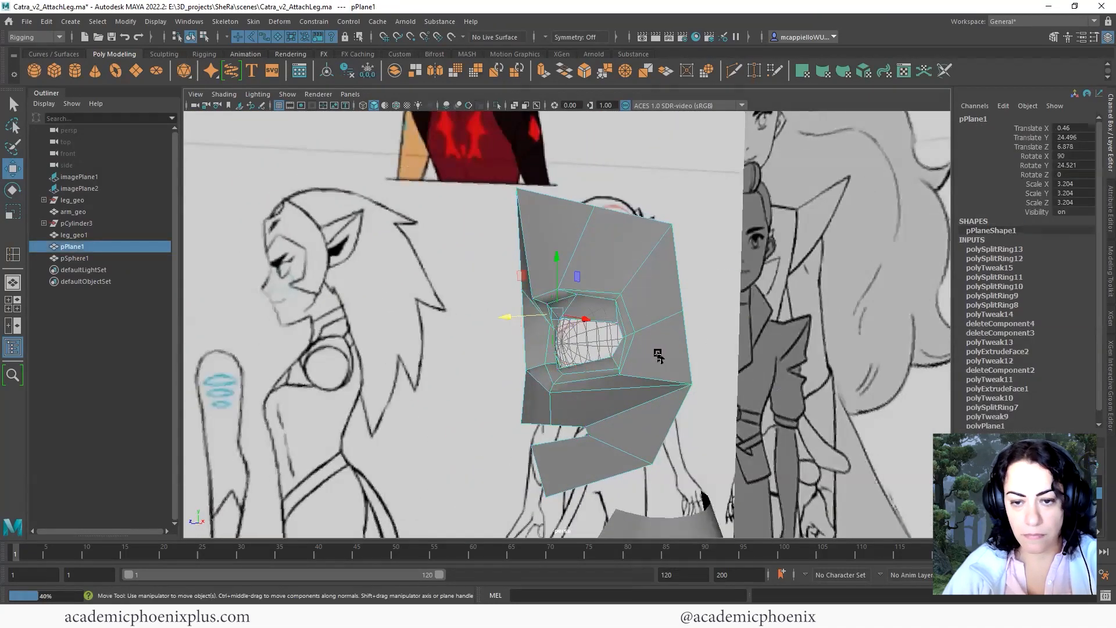
{"action": "left_click", "coordinate": [719, 413]}
{"action": "mouse_move", "coordinate": [720, 413]}
{"action": "left_mouse_down", "text": "alt"}
{"action": "mouse_move", "coordinate": [707, 416]}
{"action": "mouse_move", "coordinate": [777, 420]}
{"action": "mouse_move", "coordinate": [645, 398]}
{"action": "mouse_move", "coordinate": [645, 429]}
{"action": "mouse_move", "coordinate": [592, 415]}
{"action": "left_mouse_up", "text": "alt"}
{"action": "left_click", "coordinate": [646, 427]}
{"action": "key", "text": "1"}
Move the outer side vertices at the cheek, temple and forehead corner forward toward the front of the face.
{"action": "right_click_drag", "start_coordinate": [633, 296], "coordinate": [581, 298]}
{"action": "mouse_move", "coordinate": [607, 337]}
{"action": "left_mouse_down", "text": "alt"}
{"action": "mouse_move", "coordinate": [587, 331]}
{"action": "mouse_move", "coordinate": [590, 374]}
{"action": "left_mouse_up", "text": "alt"}
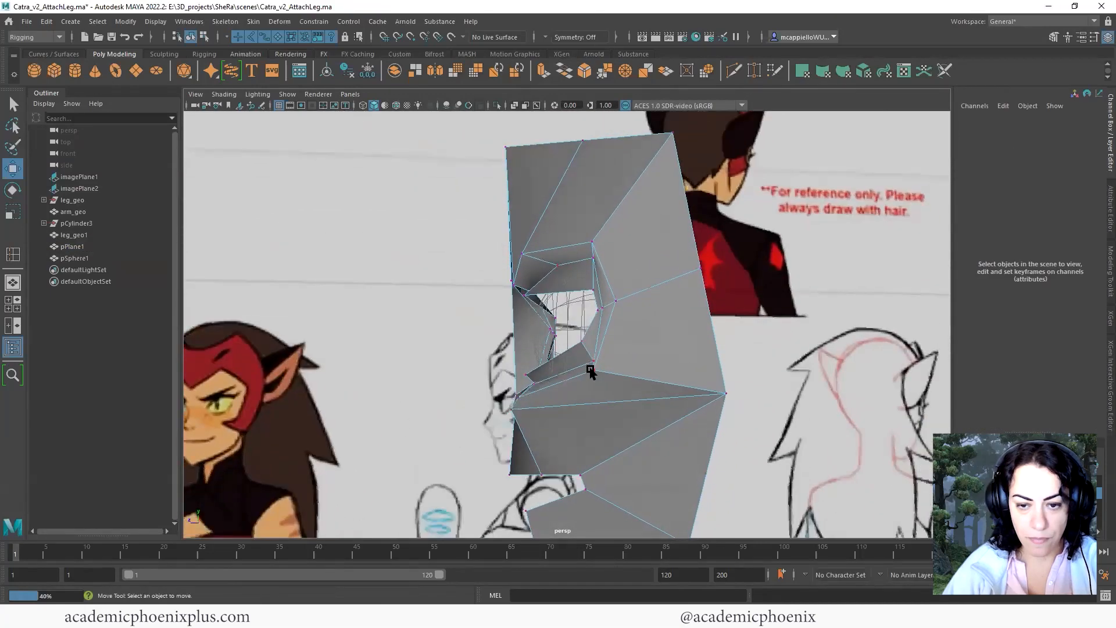
{"action": "left_click", "coordinate": [592, 371]}
{"action": "left_click_drag", "start_coordinate": [718, 411], "coordinate": [721, 444]}
{"action": "left_click_drag", "start_coordinate": [663, 430], "coordinate": [689, 275], "text": "alt"}
{"action": "left_click", "coordinate": [696, 272]}
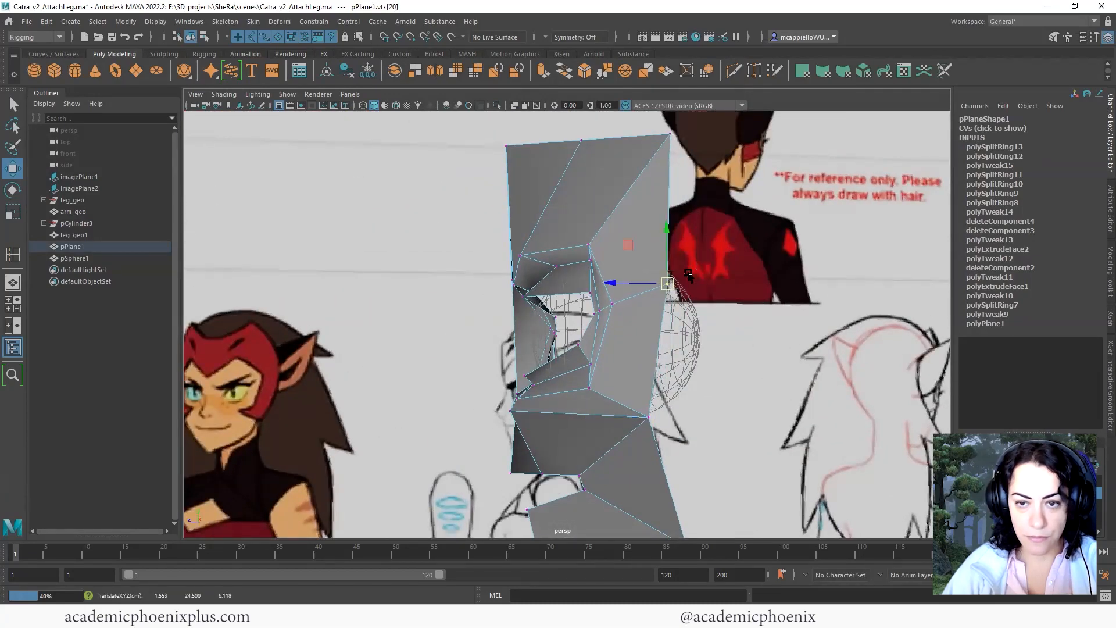
{"action": "left_click", "coordinate": [669, 134]}
{"action": "left_click_drag", "start_coordinate": [669, 134], "coordinate": [654, 144]}
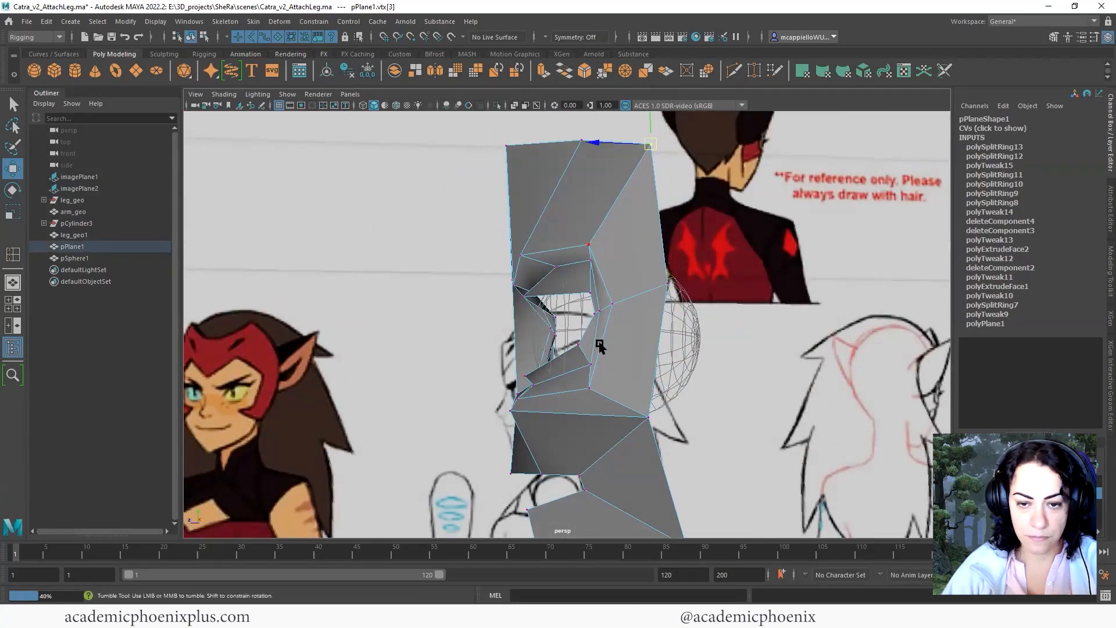
Cut a new edge with Multi-Cut from the inner upper corner of the eye loop up to the forehead's top edge.
{"action": "left_click_drag", "start_coordinate": [563, 387], "coordinate": [723, 308], "text": "alt"}
{"action": "right_click_drag", "start_coordinate": [723, 306], "coordinate": [757, 264]}
{"action": "scroll", "coordinate": [685, 302], "scroll_direction": "up", "scroll_amount": 2}
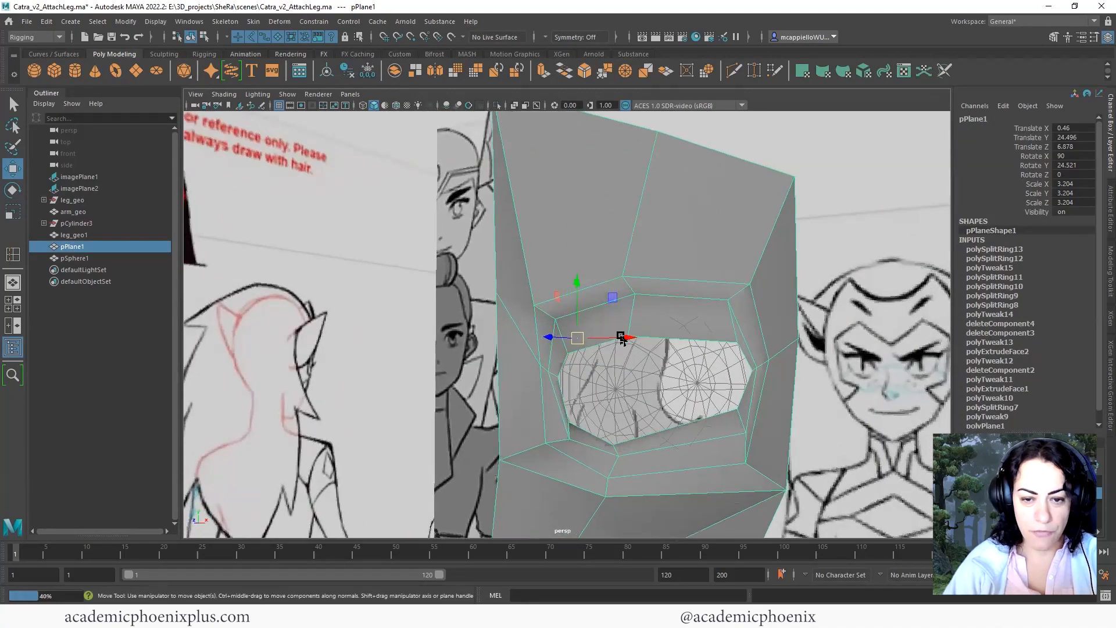
{"action": "middle_click_drag", "start_coordinate": [505, 253], "coordinate": [519, 327], "text": "alt"}
{"action": "left_click_drag", "start_coordinate": [519, 327], "coordinate": [606, 290], "text": "alt"}
{"action": "right_click_drag", "start_coordinate": [608, 291], "coordinate": [555, 295], "text": "shift"}
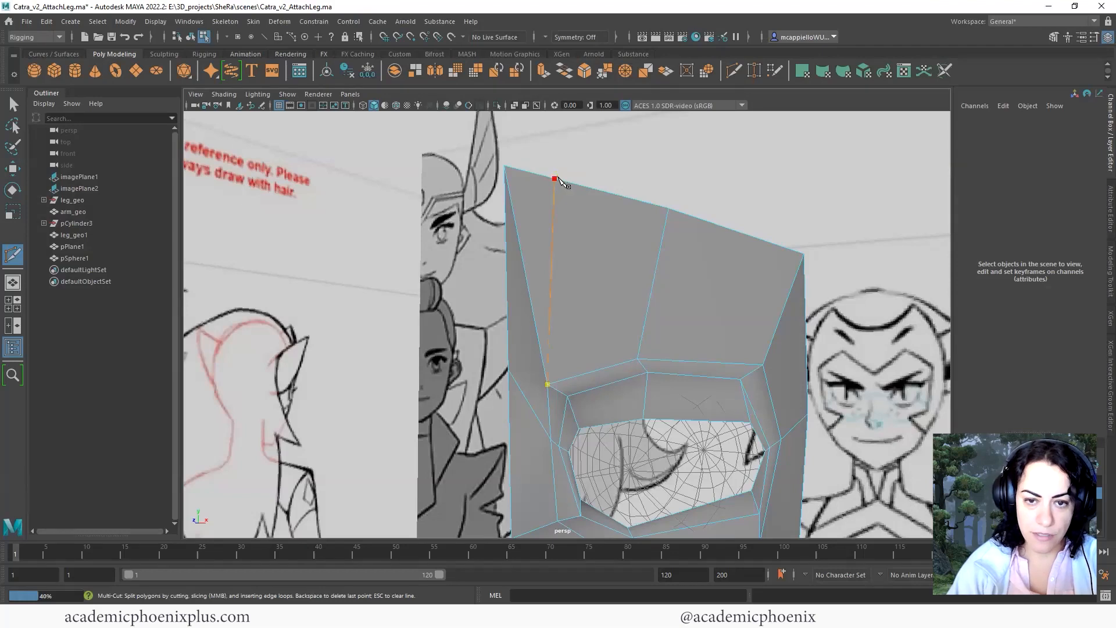
{"action": "right_click", "coordinate": [558, 177]}
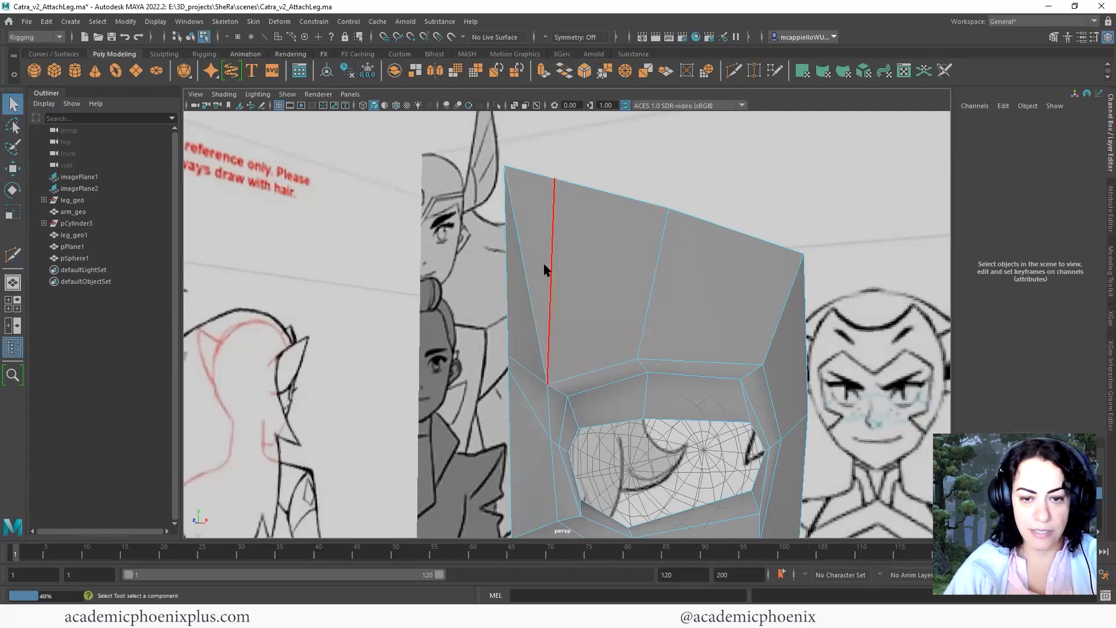
Delete the old diagonal edge between the forehead's inner top corner and the inner upper corner of the eye loop.
{"action": "right_click_drag", "start_coordinate": [533, 275], "coordinate": [525, 265]}
{"action": "left_click", "coordinate": [522, 268]}
{"action": "key", "text": "Delete"}
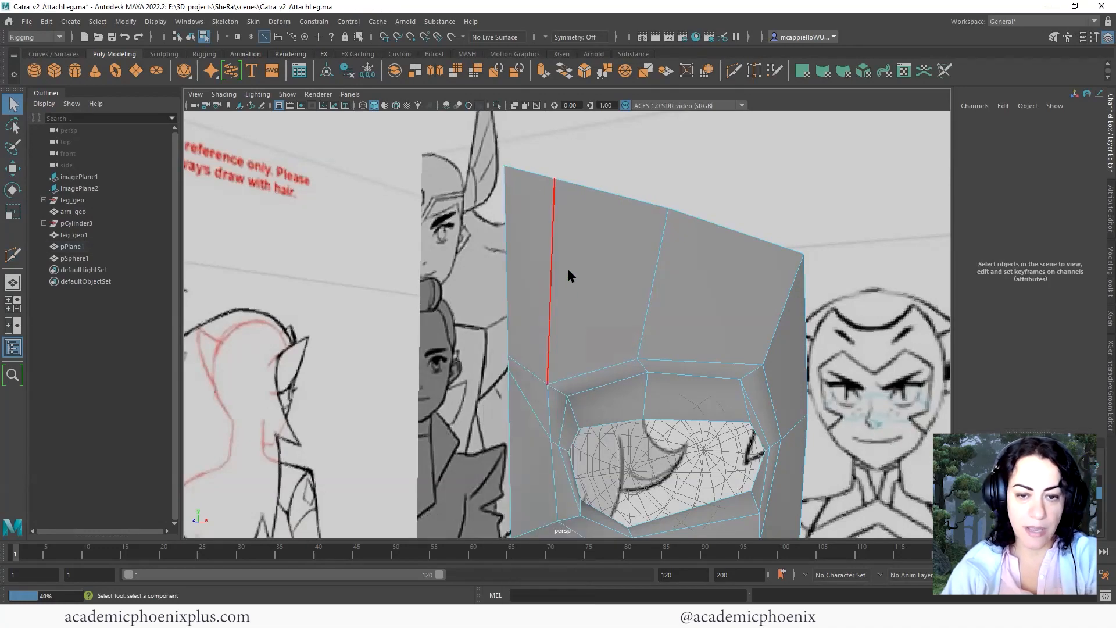
{"action": "left_click_drag", "start_coordinate": [650, 326], "coordinate": [607, 336], "text": "alt"}
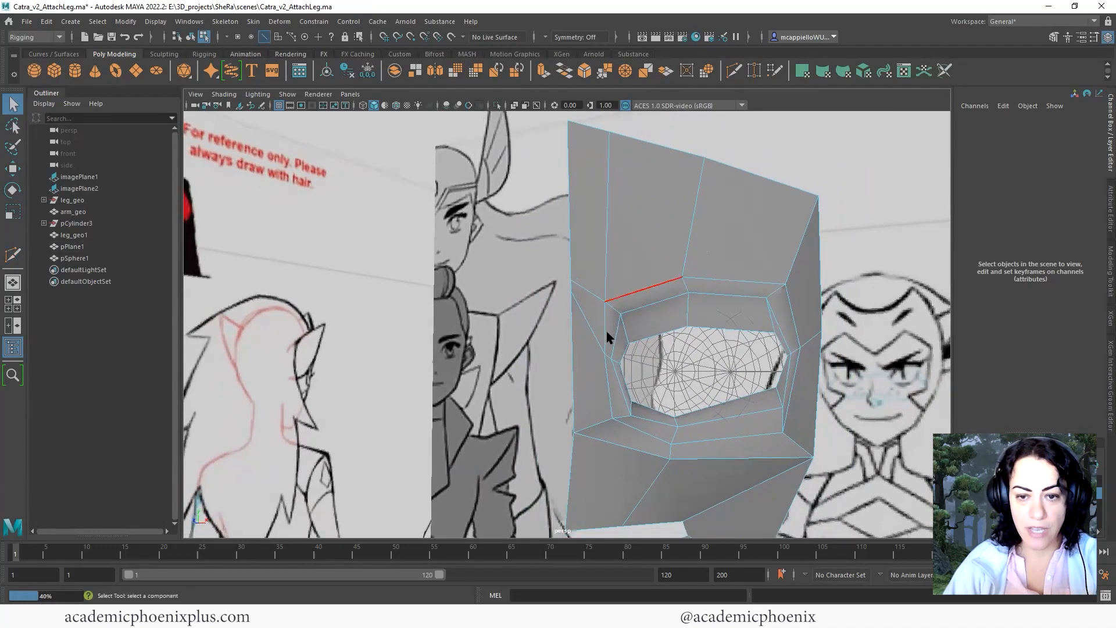
Lower the centre-line vertex at the nose bridge in front view until it is level with the inner eye corner.
{"action": "right_click_drag", "start_coordinate": [607, 336], "coordinate": [584, 321]}
{"action": "left_click", "coordinate": [571, 292]}
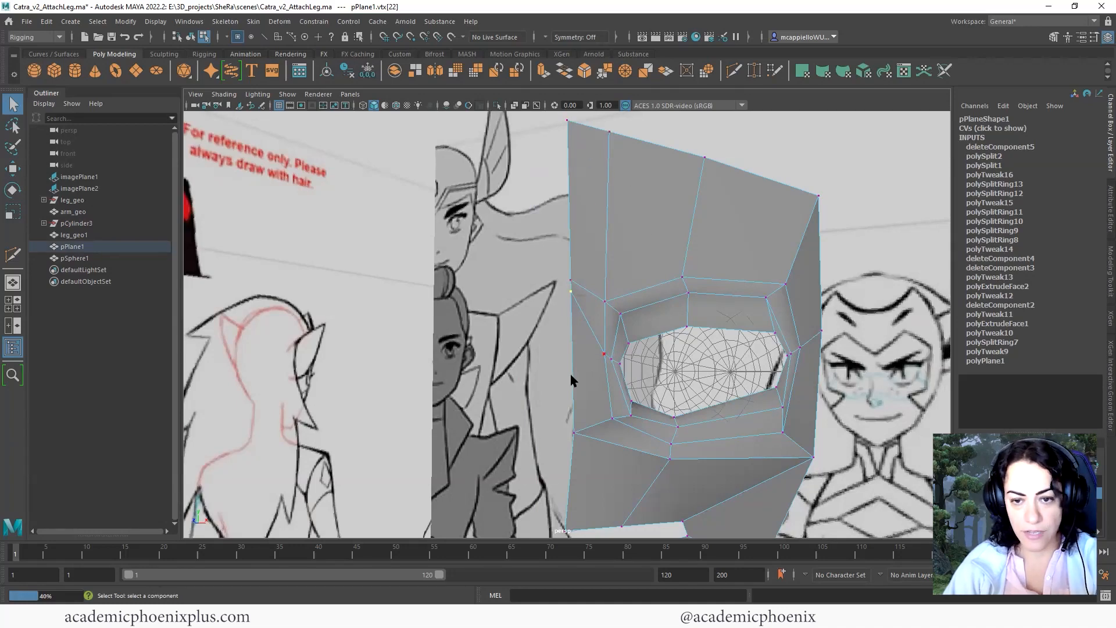
{"action": "key", "text": "space"}
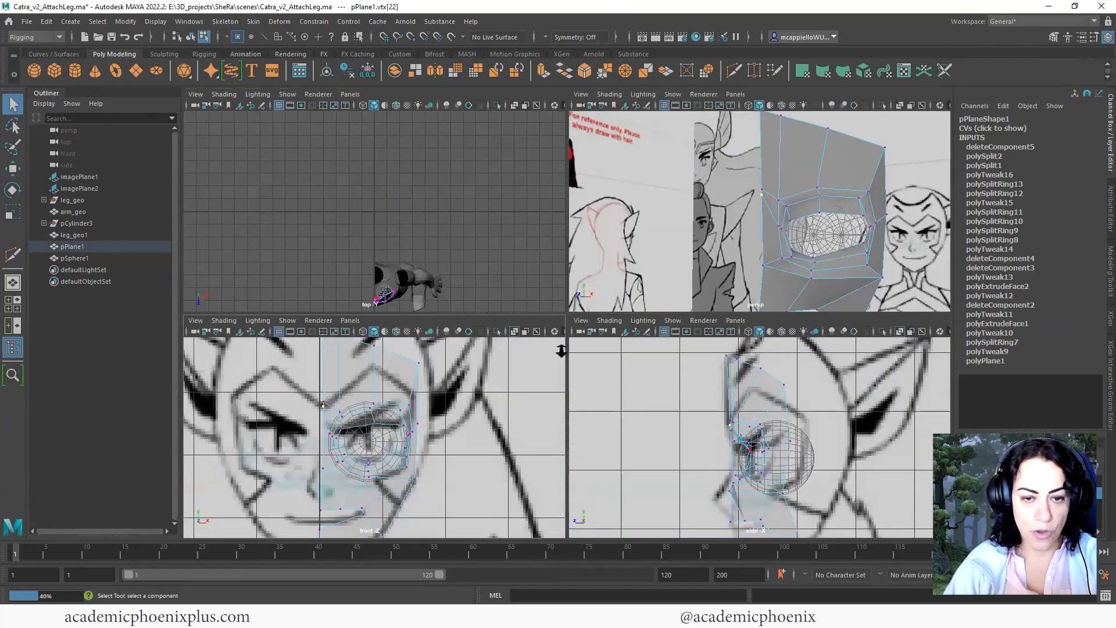
{"action": "key", "text": "space"}
{"action": "scroll", "coordinate": [501, 291], "scroll_direction": "up", "scroll_amount": 3}
{"action": "key", "text": "w"}
{"action": "left_click_drag", "start_coordinate": [424, 229], "coordinate": [416, 312]}
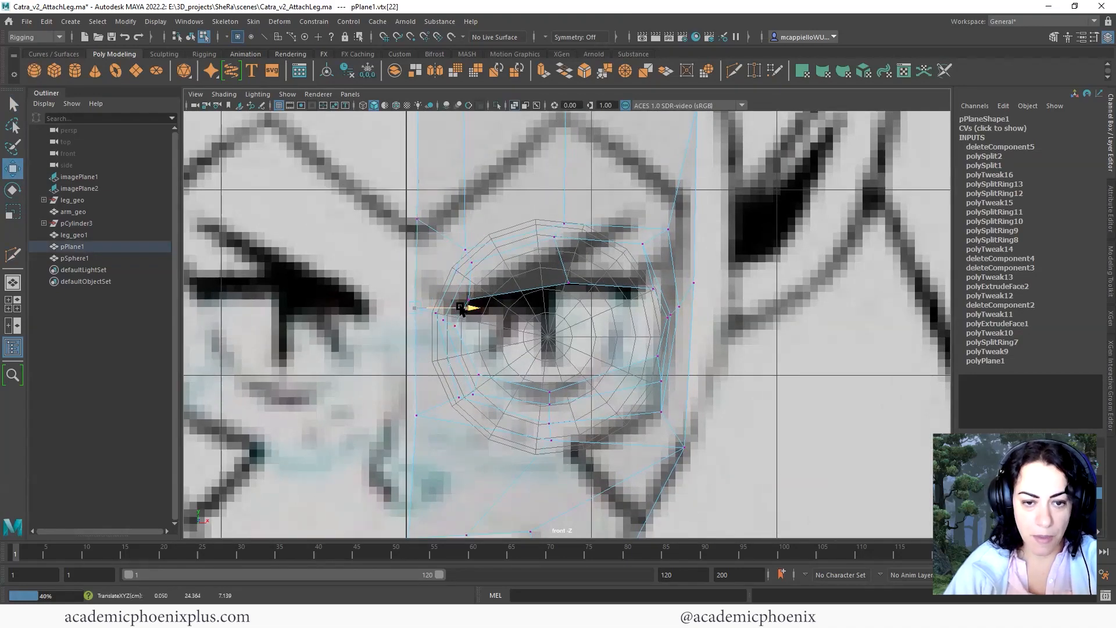
{"action": "middle_click_drag", "start_coordinate": [475, 269], "coordinate": [499, 316], "text": "alt"}
{"action": "left_click", "coordinate": [440, 295]}
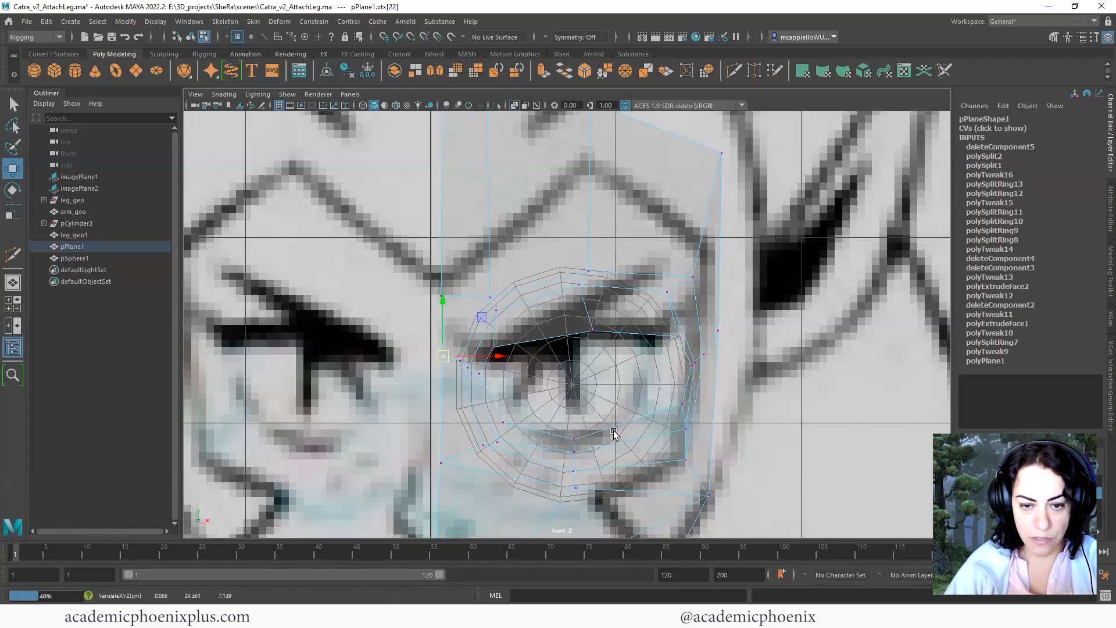
Insert two edge loops around the mouth opening, running from the upper lip around the mouth corner to the chin.
{"action": "scroll", "coordinate": [675, 366], "scroll_direction": "down", "scroll_amount": 5}
{"action": "key", "text": "space"}
{"action": "key", "text": "space"}
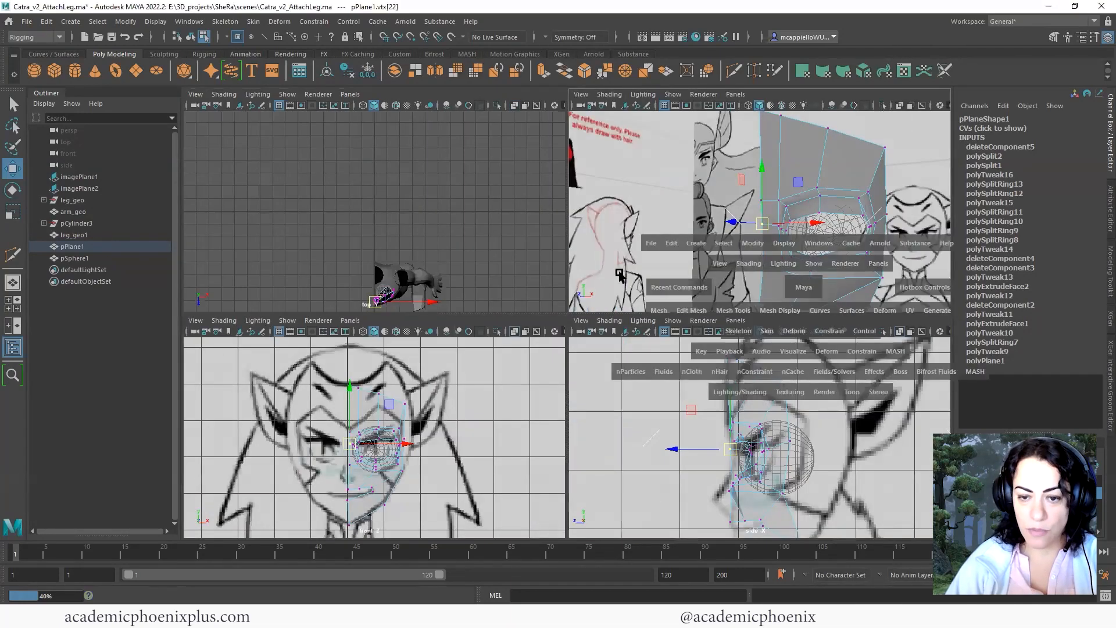
{"action": "scroll", "coordinate": [652, 324], "scroll_direction": "down", "scroll_amount": 3}
{"action": "left_click_drag", "start_coordinate": [653, 324], "coordinate": [515, 302], "text": "alt"}
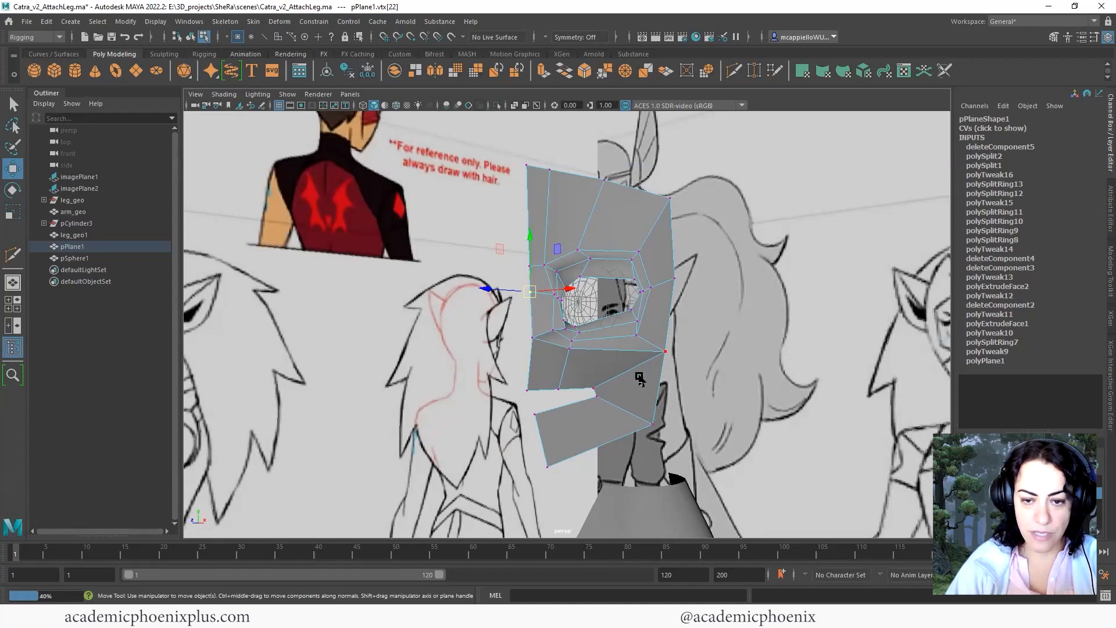
{"action": "right_click_drag", "start_coordinate": [644, 371], "coordinate": [698, 278]}
{"action": "right_click_drag", "start_coordinate": [605, 385], "coordinate": [533, 329], "text": "shift"}
{"action": "scroll", "coordinate": [558, 412], "scroll_direction": "up", "scroll_amount": 3}
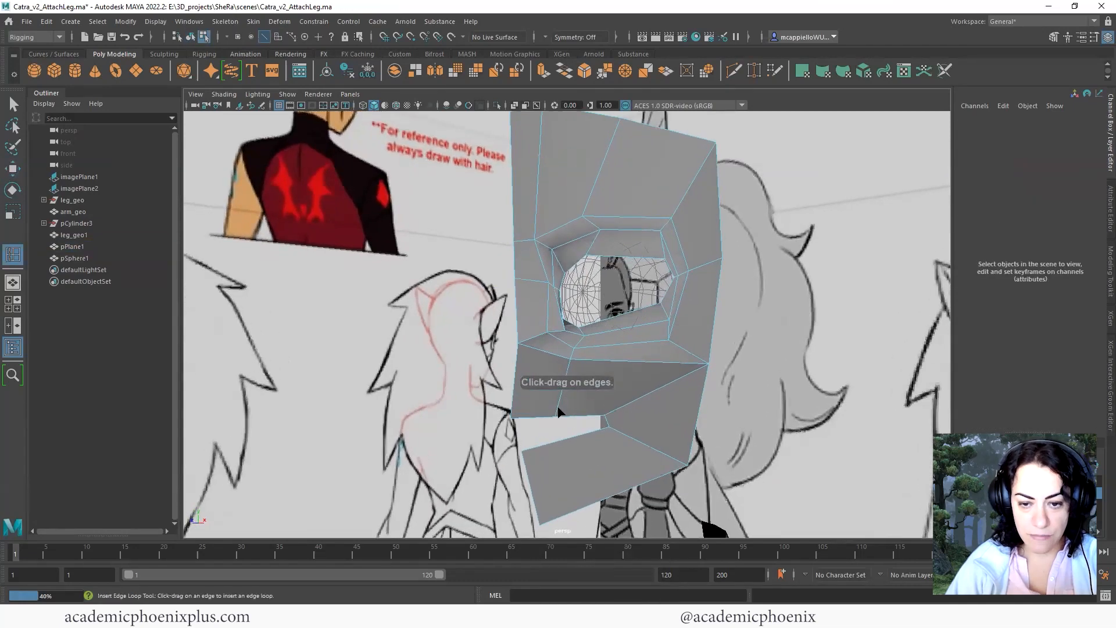
{"action": "left_click", "coordinate": [561, 402]}
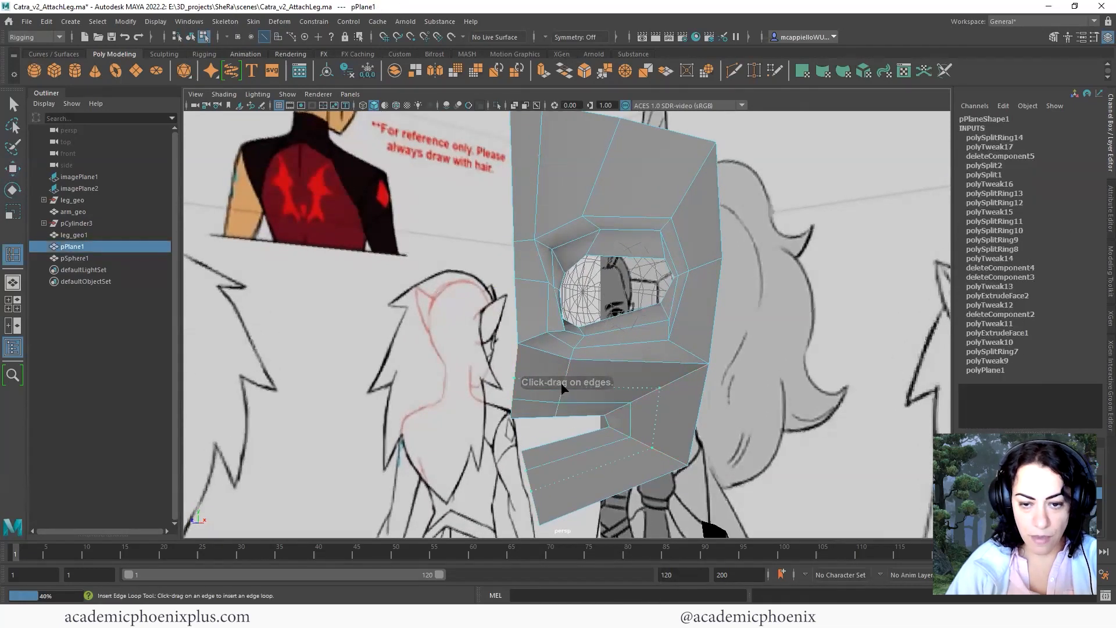
{"action": "left_click", "coordinate": [564, 388]}
Insert edge loops from the lower eyelid to the upper lip, twice across the chin, and outward from the mouth corner.
{"action": "left_click", "coordinate": [625, 318]}
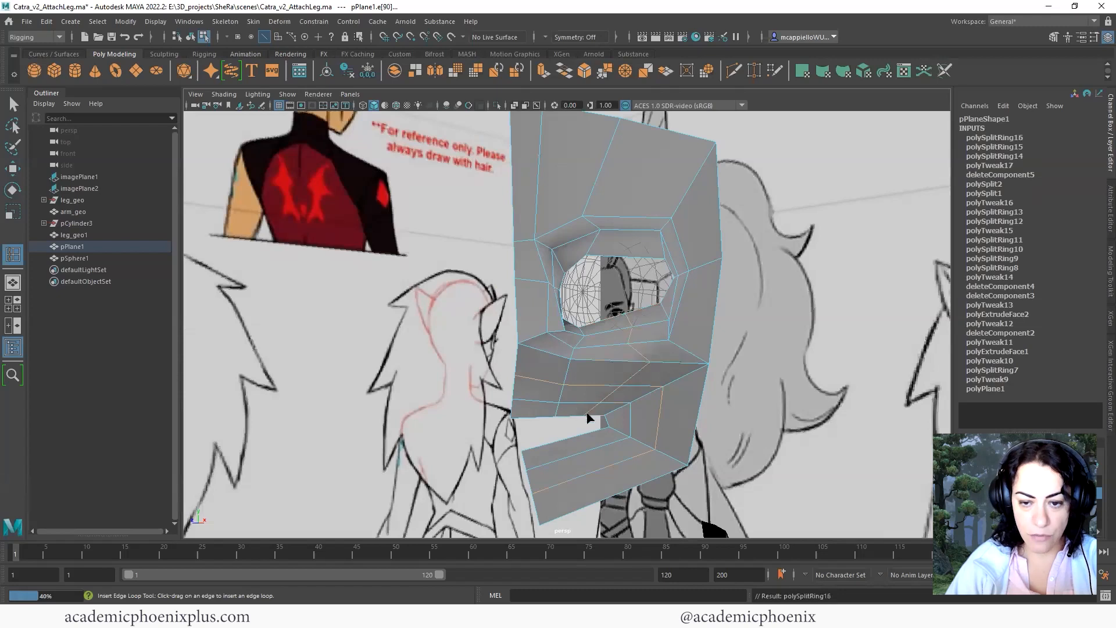
{"action": "left_click", "coordinate": [552, 446]}
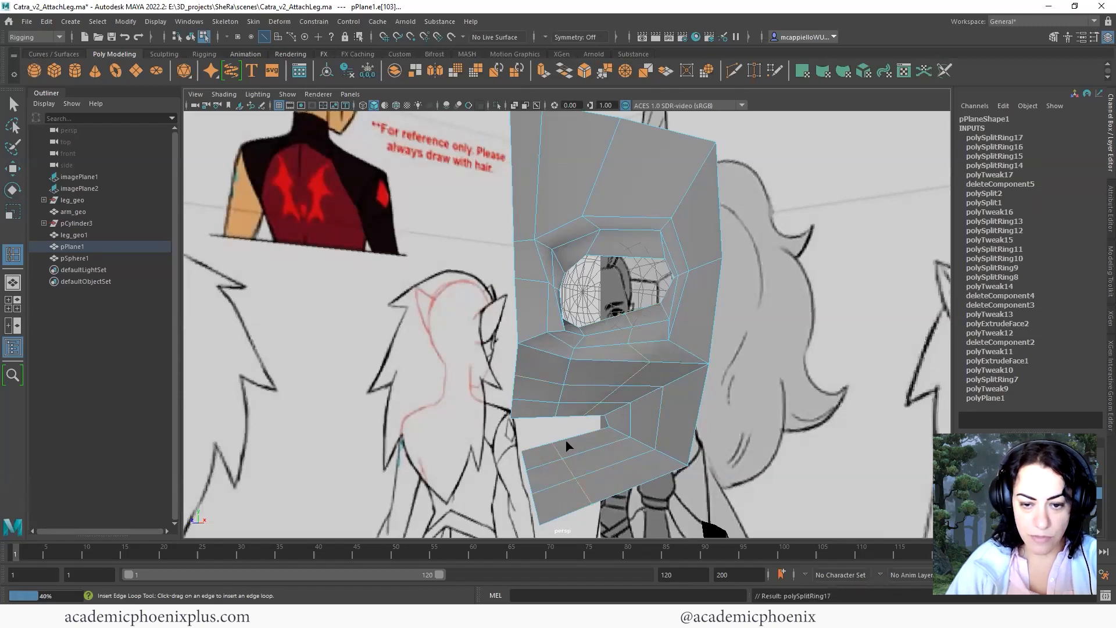
{"action": "left_click", "coordinate": [585, 438]}
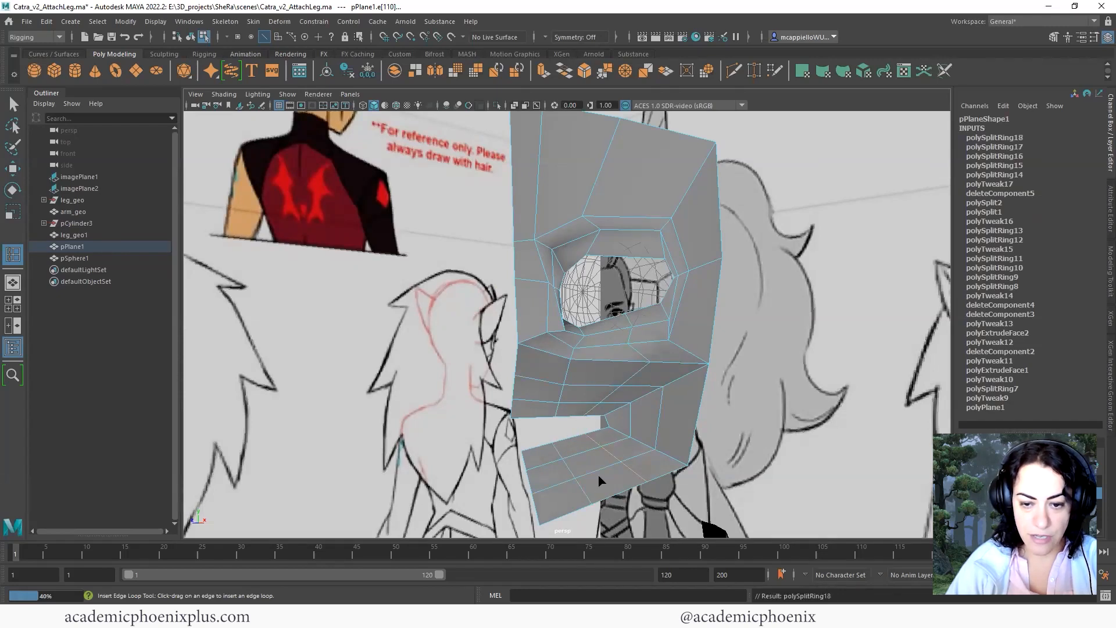
{"action": "left_click", "coordinate": [604, 422]}
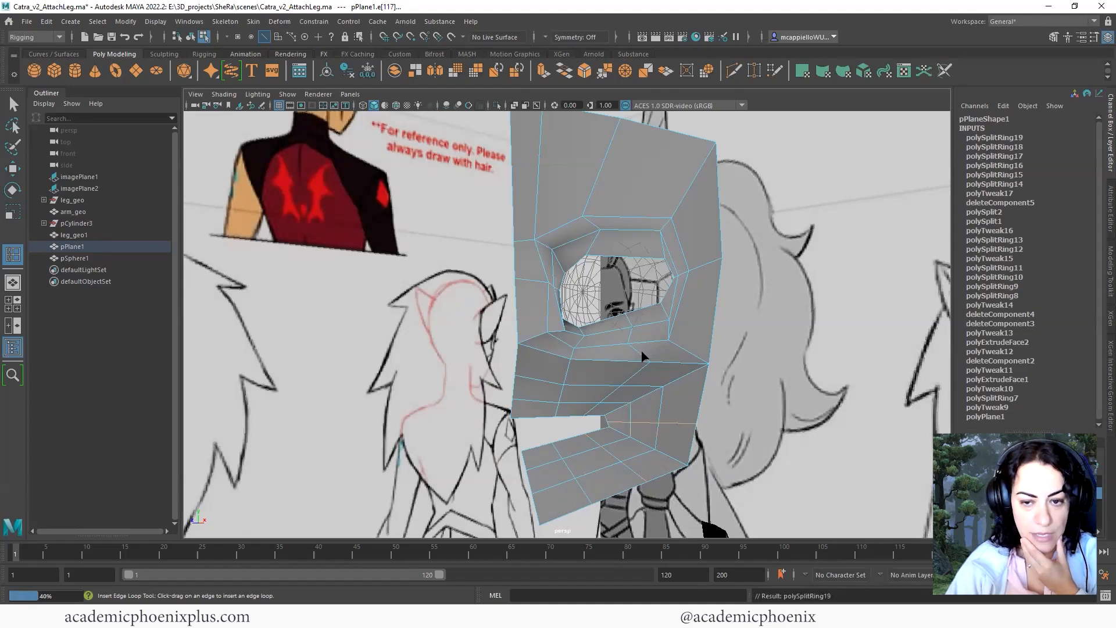
{"action": "left_click", "coordinate": [17, 108]}
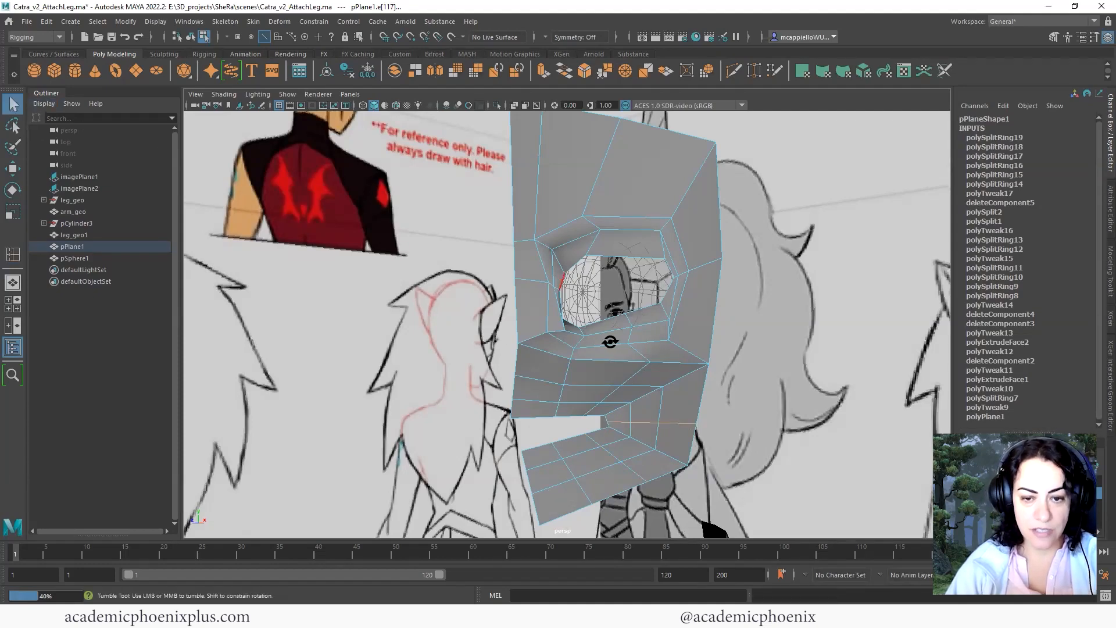
Move the two middle vertices of the loops under the eye along the depth axis.
{"action": "mouse_move", "coordinate": [608, 341]}
{"action": "left_mouse_down", "text": "alt"}
{"action": "mouse_move", "coordinate": [606, 351]}
{"action": "mouse_move", "coordinate": [595, 341]}
{"action": "left_mouse_up", "text": "alt"}
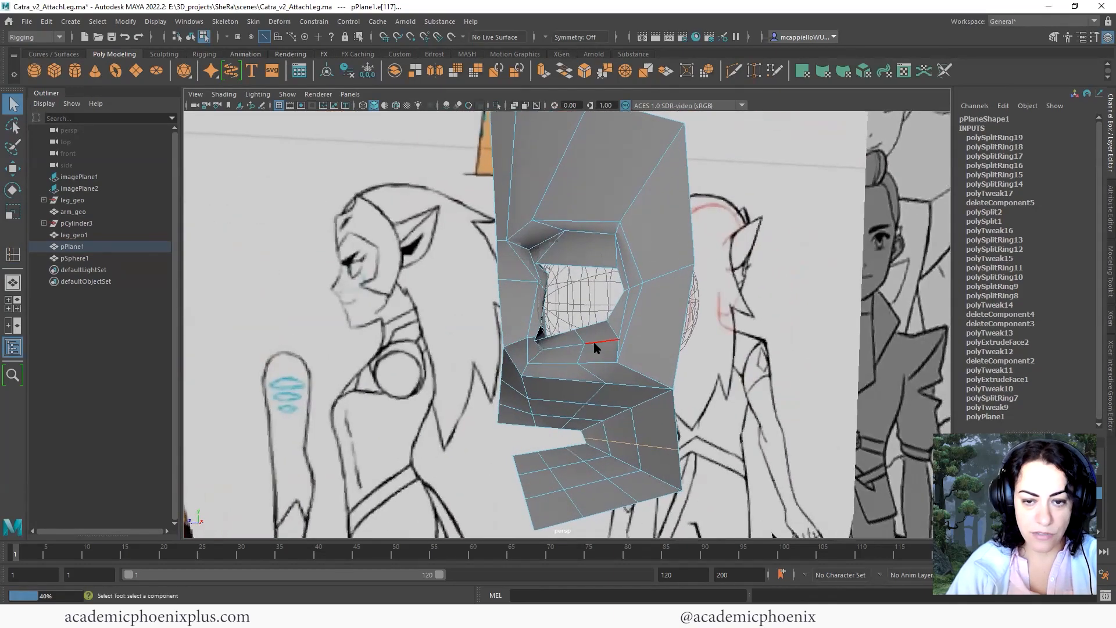
{"action": "right_click_drag", "start_coordinate": [591, 306], "coordinate": [549, 303]}
{"action": "left_click_drag", "start_coordinate": [599, 297], "coordinate": [613, 320], "text": "alt"}
{"action": "left_click_drag", "start_coordinate": [593, 347], "coordinate": [598, 396]}
{"action": "key", "text": "w"}
{"action": "left_click_drag", "start_coordinate": [596, 388], "coordinate": [653, 344]}
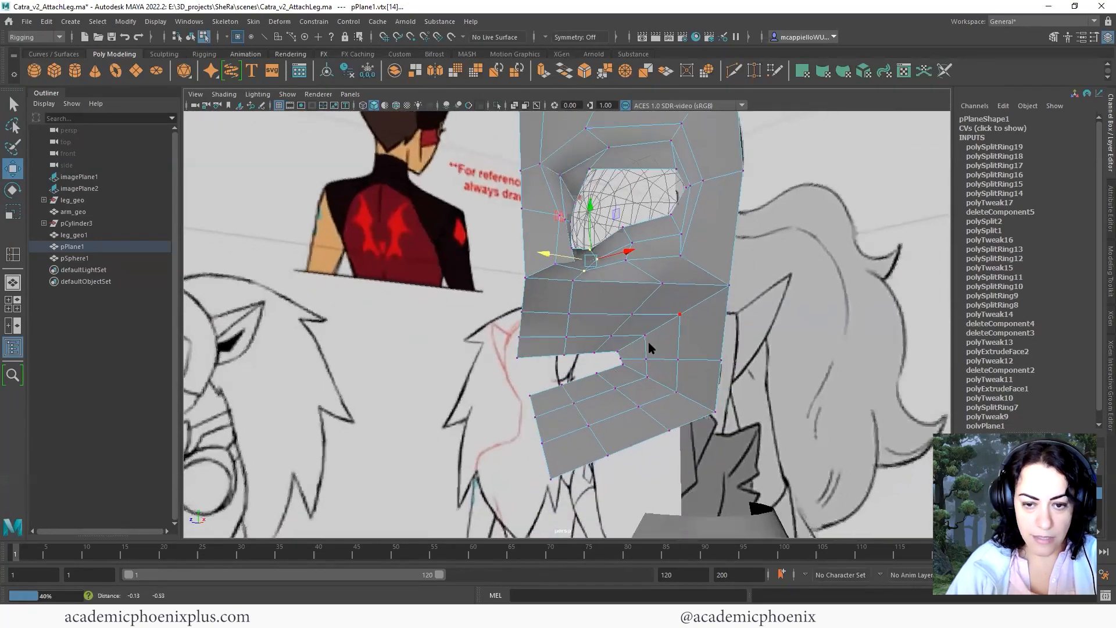
Lower the two inner upper-lip vertices toward the drawn mouth line in front view.
{"action": "key", "text": "space"}
{"action": "key", "text": "space"}
{"action": "scroll", "coordinate": [554, 328], "scroll_direction": "up", "scroll_amount": 6}
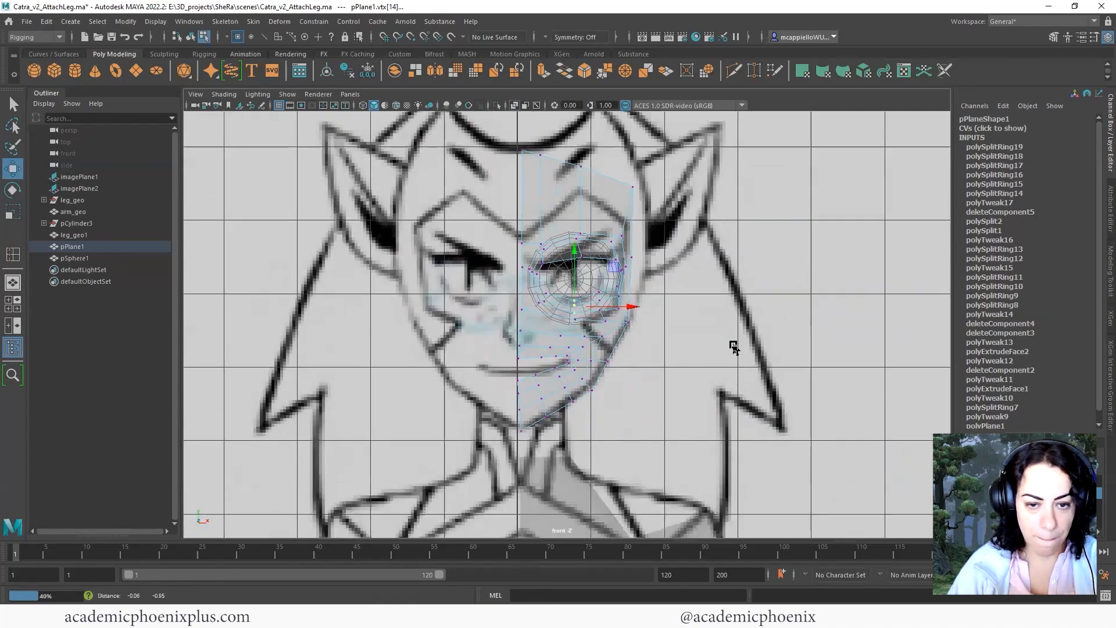
{"action": "scroll", "coordinate": [554, 327], "scroll_direction": "up", "scroll_amount": 3}
{"action": "middle_click_drag", "start_coordinate": [554, 327], "coordinate": [614, 331], "text": "alt"}
{"action": "scroll", "coordinate": [416, 310], "scroll_direction": "up", "scroll_amount": 2}
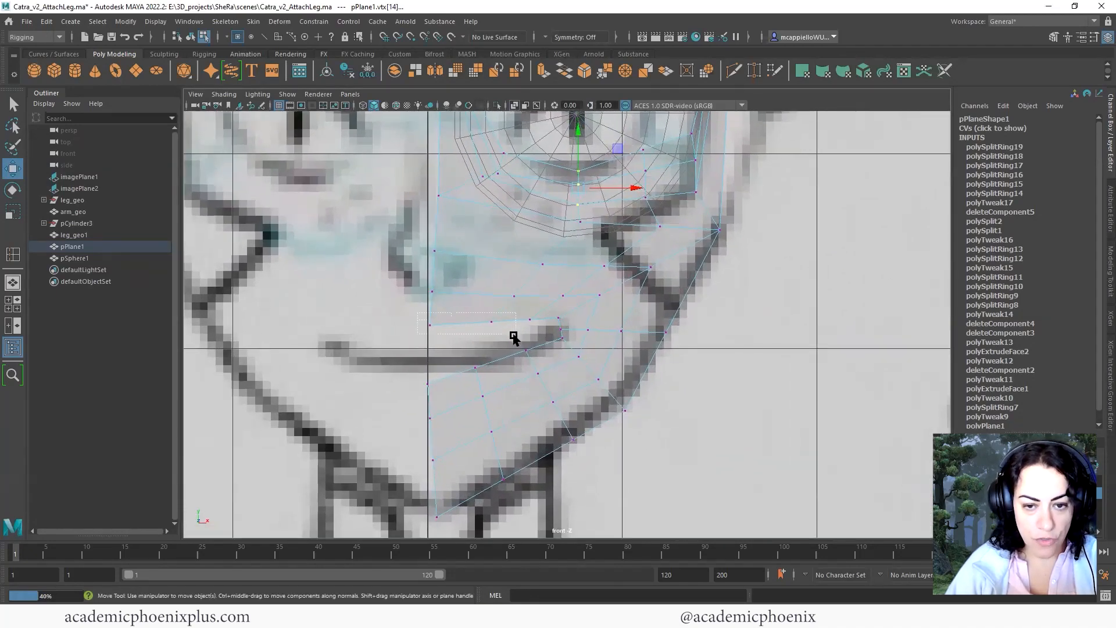
{"action": "left_click_drag", "start_coordinate": [513, 335], "coordinate": [420, 319]}
{"action": "left_click_drag", "start_coordinate": [462, 271], "coordinate": [462, 282]}
Move the centre-line vertices from the lower lip to the chin tip up and inward to the face's centre line.
{"action": "left_click_drag", "start_coordinate": [454, 387], "coordinate": [425, 376]}
{"action": "left_click_drag", "start_coordinate": [424, 432], "coordinate": [417, 420]}
{"action": "left_click_drag", "start_coordinate": [434, 470], "coordinate": [429, 464]}
{"action": "left_click_drag", "start_coordinate": [437, 523], "coordinate": [429, 511]}
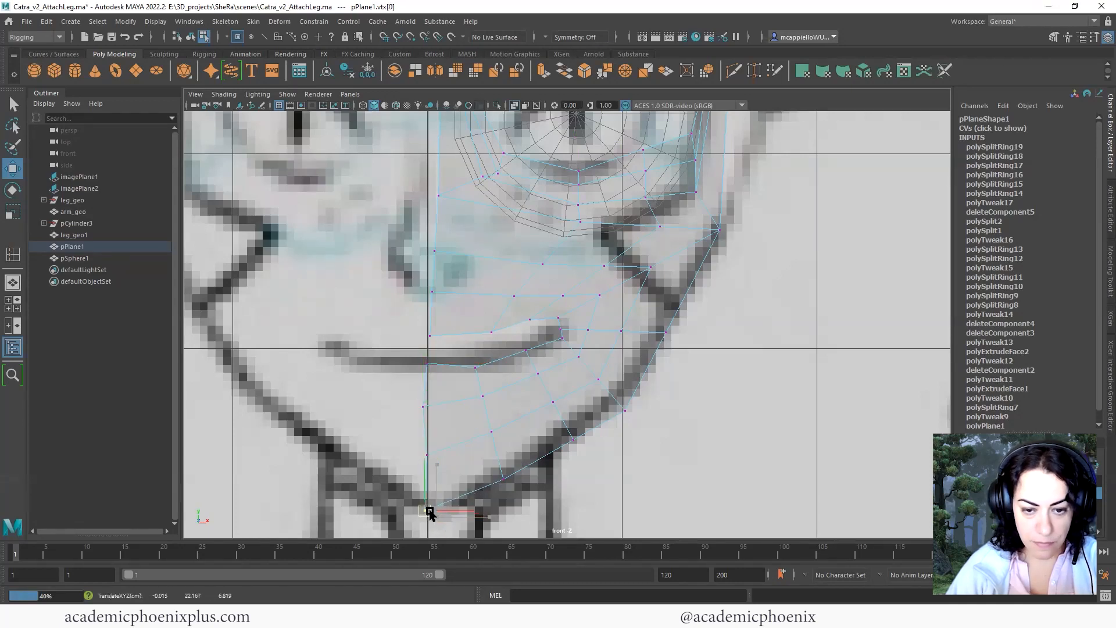
Reposition the second column of chin vertices along the drawn jaw, undoing the last excess move.
{"action": "left_click_drag", "start_coordinate": [503, 480], "coordinate": [509, 496]}
{"action": "left_click_drag", "start_coordinate": [490, 431], "coordinate": [498, 443]}
{"action": "left_click", "coordinate": [477, 389]}
{"action": "left_click_drag", "start_coordinate": [478, 391], "coordinate": [487, 408]}
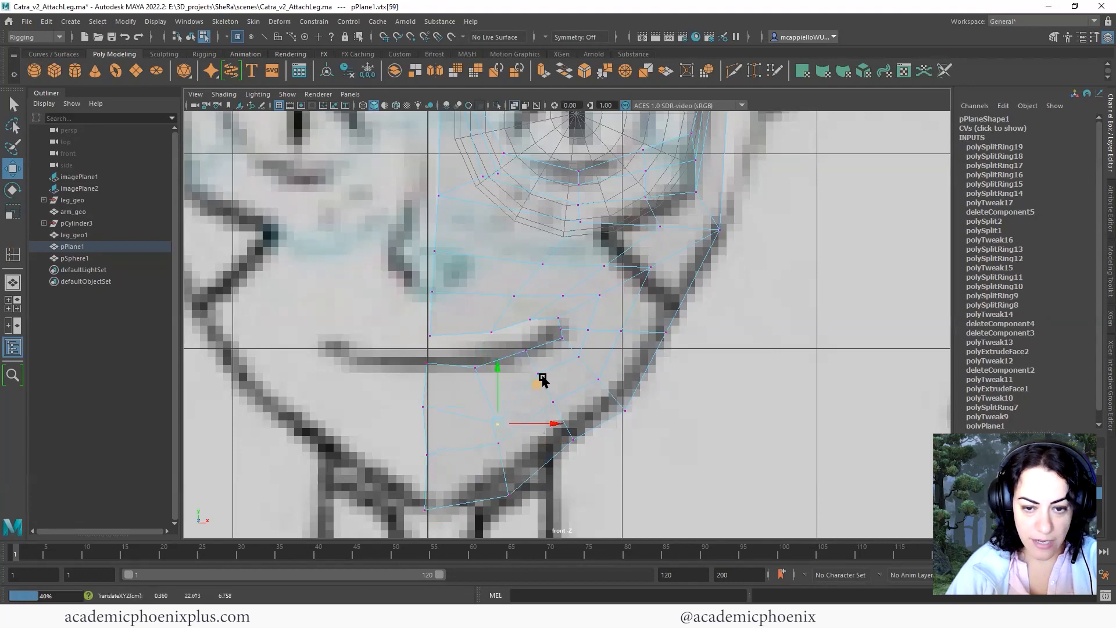
{"action": "key", "text": "ctrl+z"}
Move the third column of chin vertices down and outward toward the drawn jawline in front view.
{"action": "left_click", "coordinate": [676, 418]}
{"action": "left_click", "coordinate": [536, 375]}
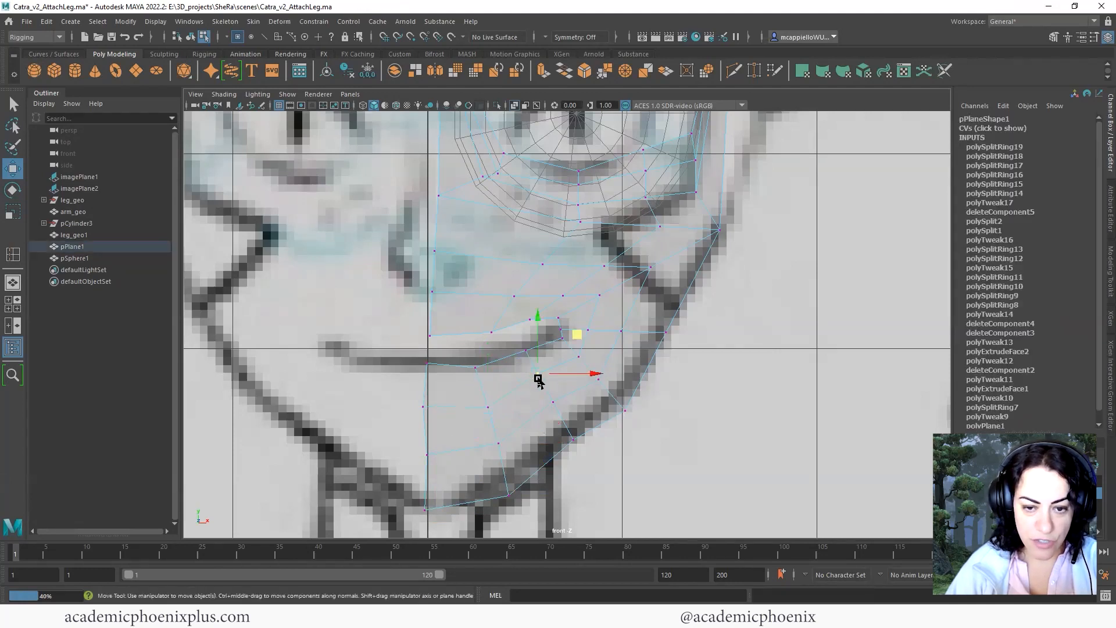
{"action": "left_click_drag", "start_coordinate": [537, 376], "coordinate": [563, 412]}
{"action": "left_click", "coordinate": [555, 414]}
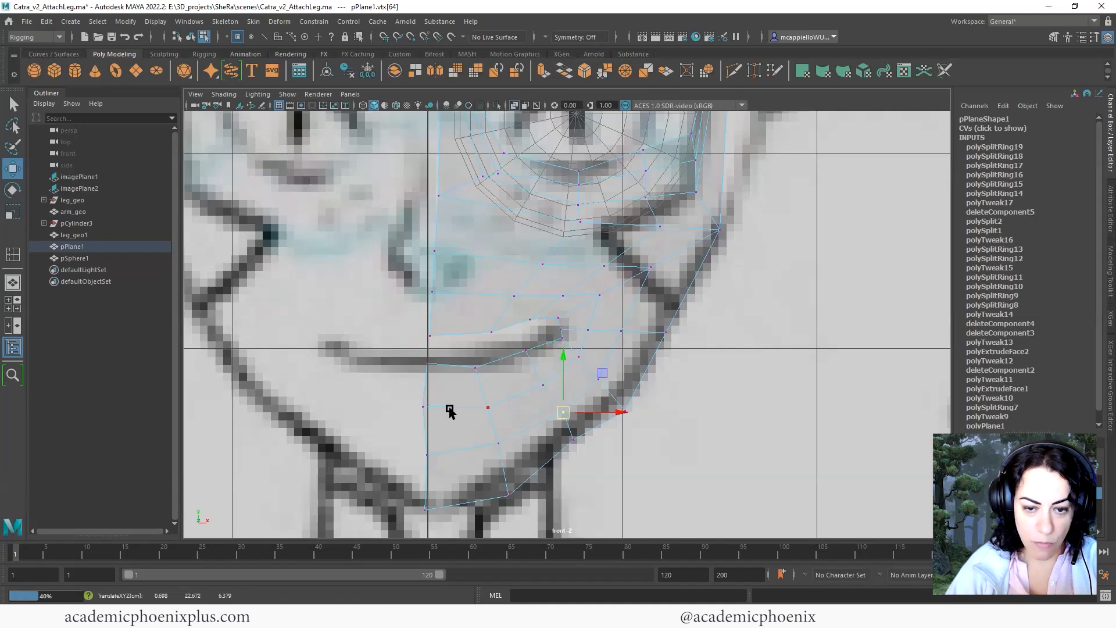
{"action": "left_click", "coordinate": [573, 440]}
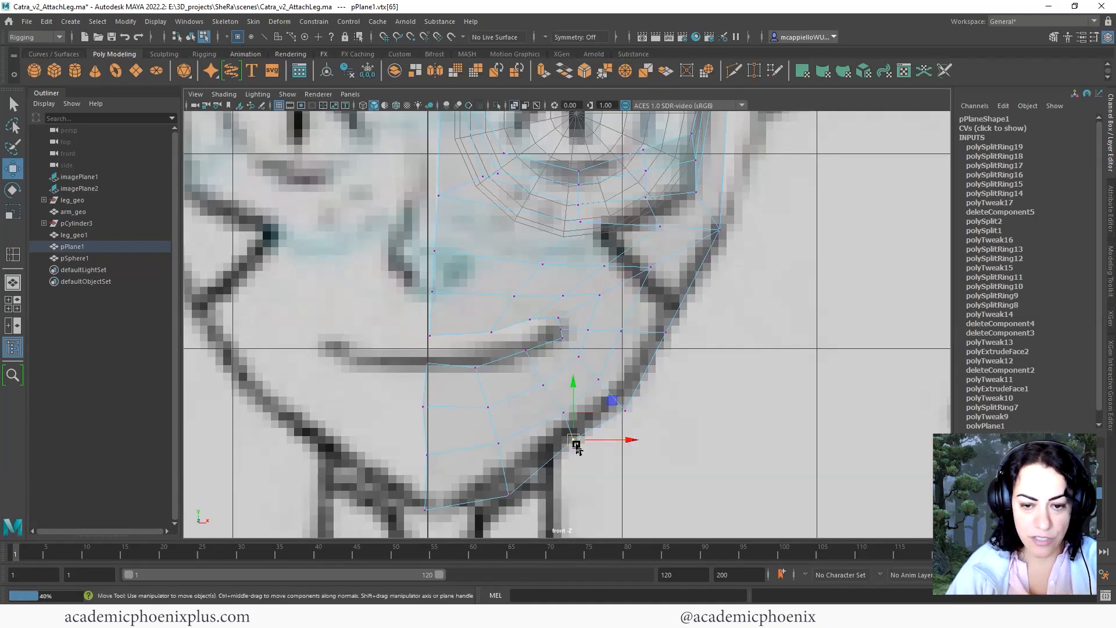
{"action": "left_click_drag", "start_coordinate": [574, 442], "coordinate": [584, 451]}
Pull the centre lower-lip vertex forward to the drawn lip profile in side view.
{"action": "key", "text": "space"}
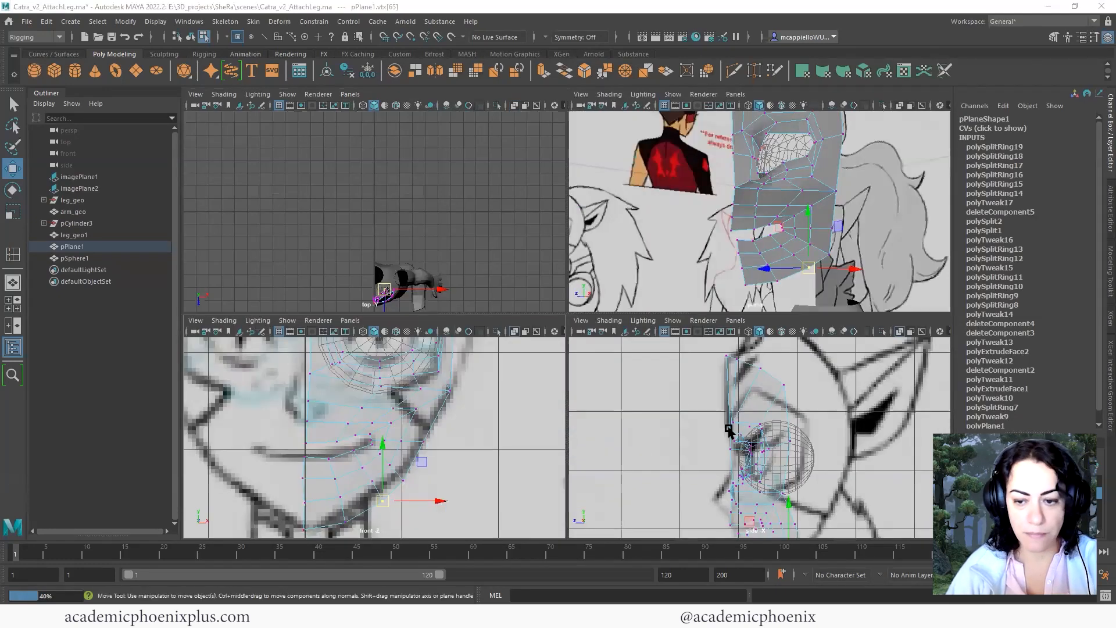
{"action": "key", "text": "space"}
{"action": "middle_click_drag", "start_coordinate": [856, 480], "coordinate": [846, 328], "text": "alt"}
{"action": "scroll", "coordinate": [814, 331], "scroll_direction": "up", "scroll_amount": 4}
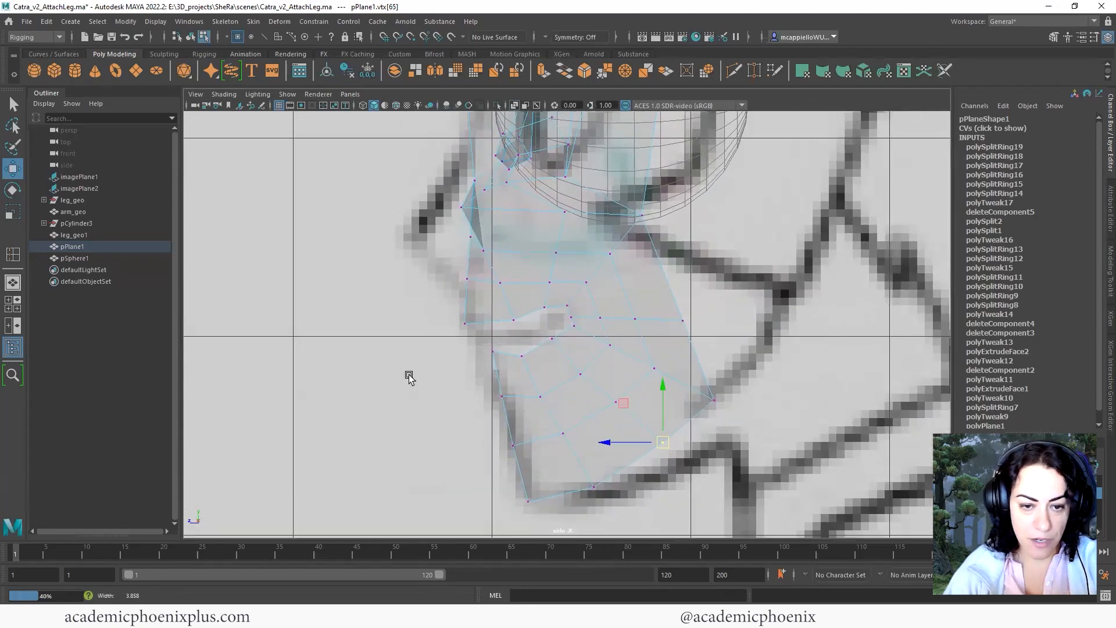
{"action": "middle_click_drag", "start_coordinate": [408, 376], "coordinate": [338, 364], "text": "alt"}
{"action": "left_click", "coordinate": [432, 385]}
{"action": "left_click", "coordinate": [418, 345]}
{"action": "left_click_drag", "start_coordinate": [418, 345], "coordinate": [408, 348]}
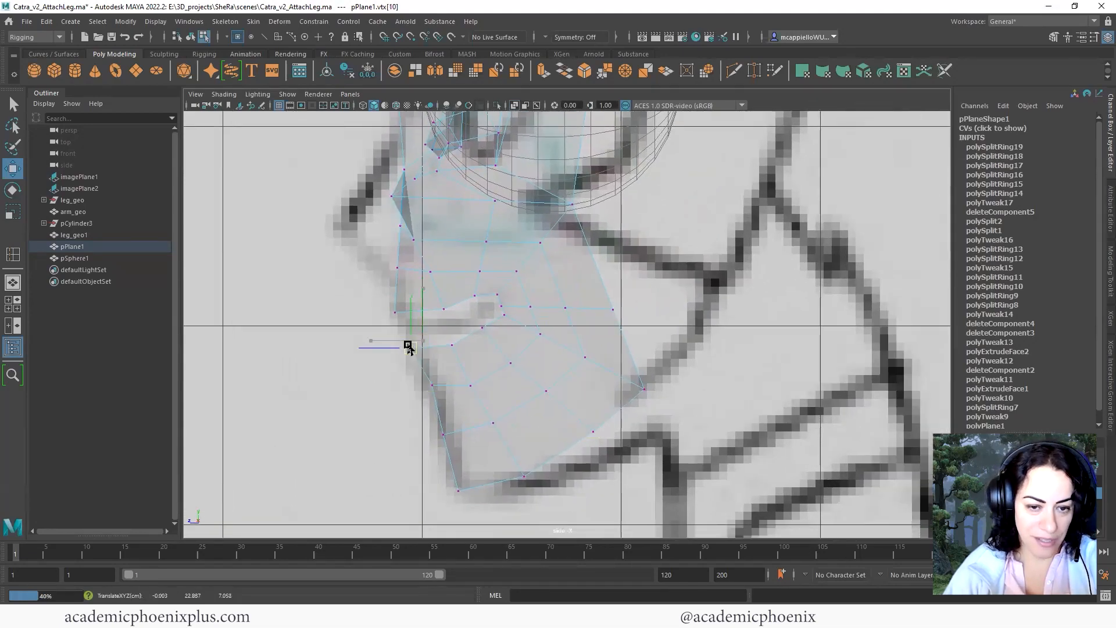
Align the centre-line chin vertex with the drawn side profile and pull the chin tip forward and slightly down.
{"action": "left_click", "coordinate": [430, 386]}
{"action": "left_click", "coordinate": [442, 435]}
{"action": "left_click_drag", "start_coordinate": [434, 443], "coordinate": [436, 456]}
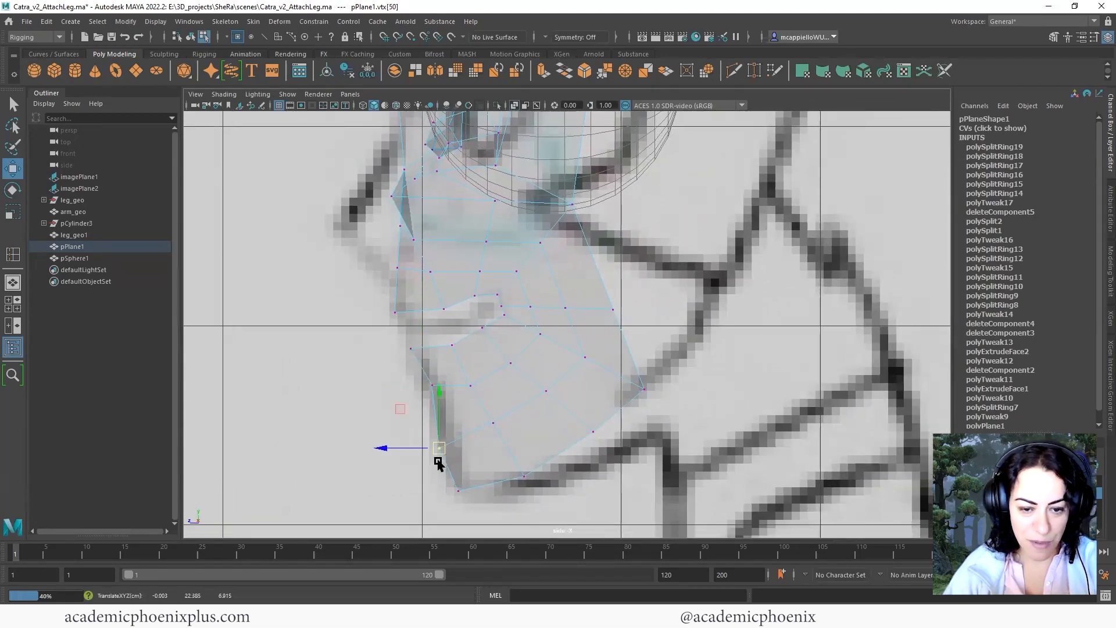
{"action": "left_click", "coordinate": [462, 493]}
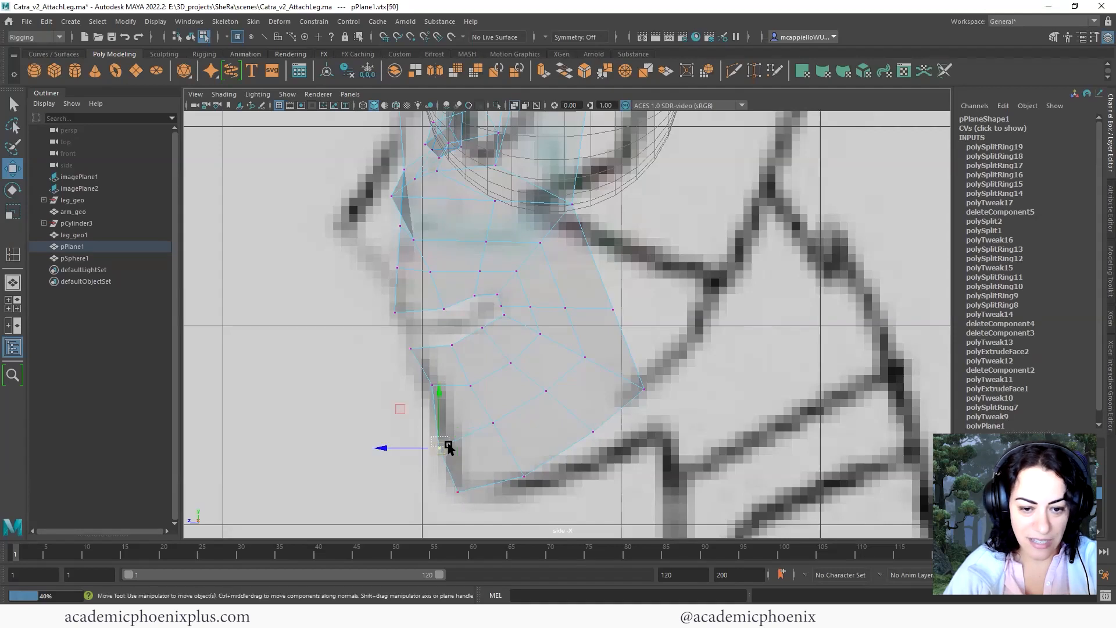
{"action": "left_click", "coordinate": [448, 452]}
{"action": "left_click", "coordinate": [441, 444]}
{"action": "left_click_drag", "start_coordinate": [441, 444], "coordinate": [452, 449]}
{"action": "left_click", "coordinate": [459, 492]}
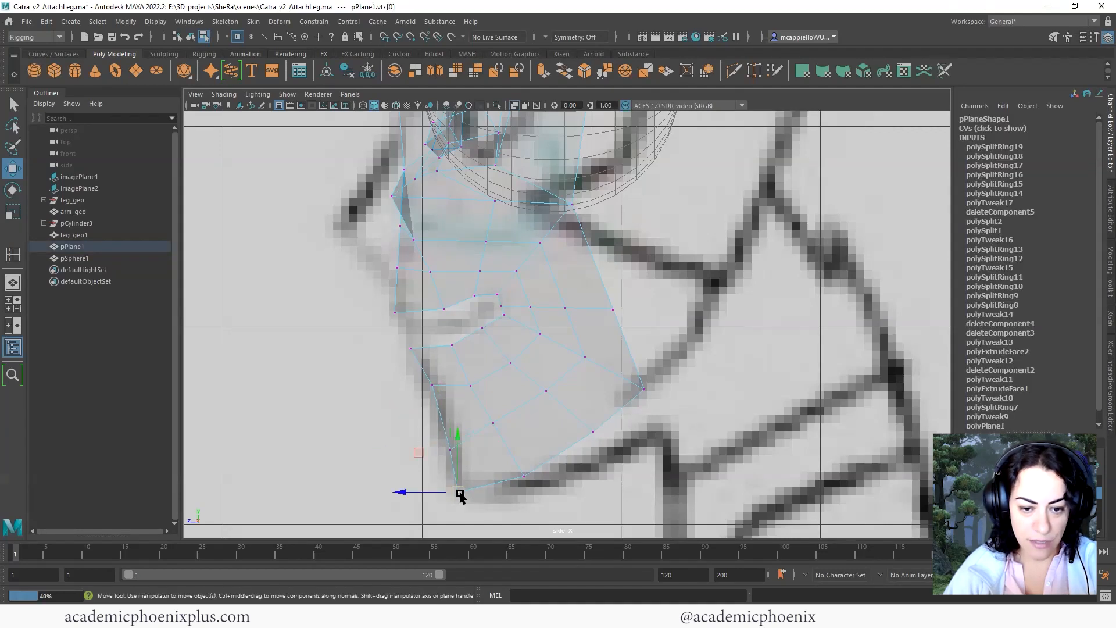
{"action": "left_click_drag", "start_coordinate": [459, 493], "coordinate": [445, 502]}
Nudge the centre-line vertex under the lower lip and pull the second column of chin vertices forward in side view.
{"action": "left_click", "coordinate": [450, 449]}
{"action": "left_click", "coordinate": [431, 384]}
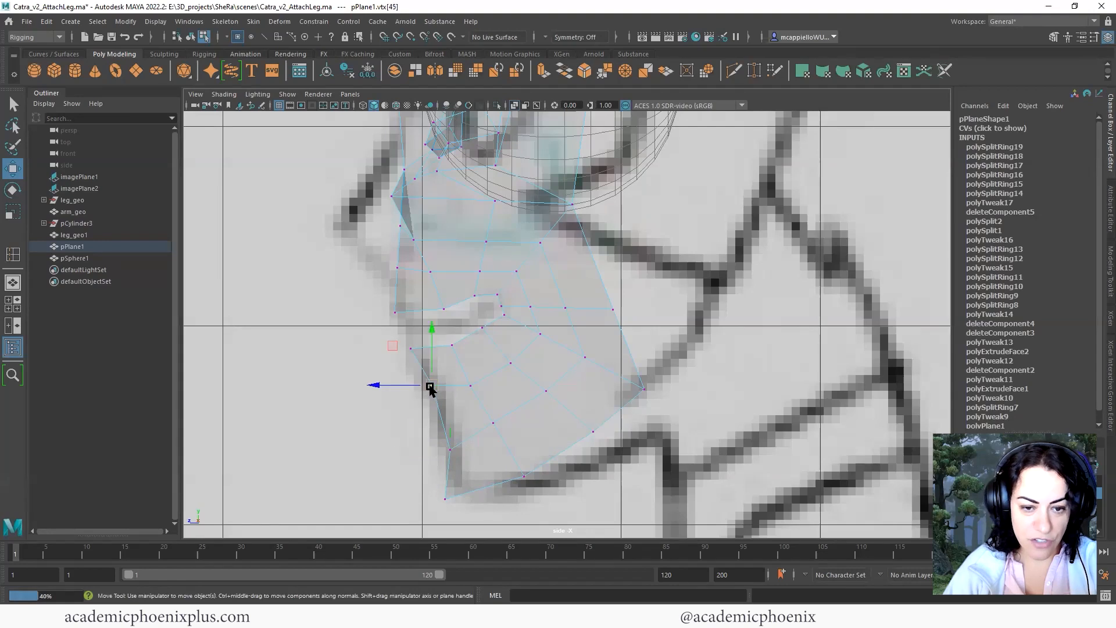
{"action": "left_click_drag", "start_coordinate": [428, 386], "coordinate": [458, 389]}
{"action": "left_click", "coordinate": [480, 392]}
{"action": "left_click", "coordinate": [492, 423]}
{"action": "left_click_drag", "start_coordinate": [492, 423], "coordinate": [483, 429]}
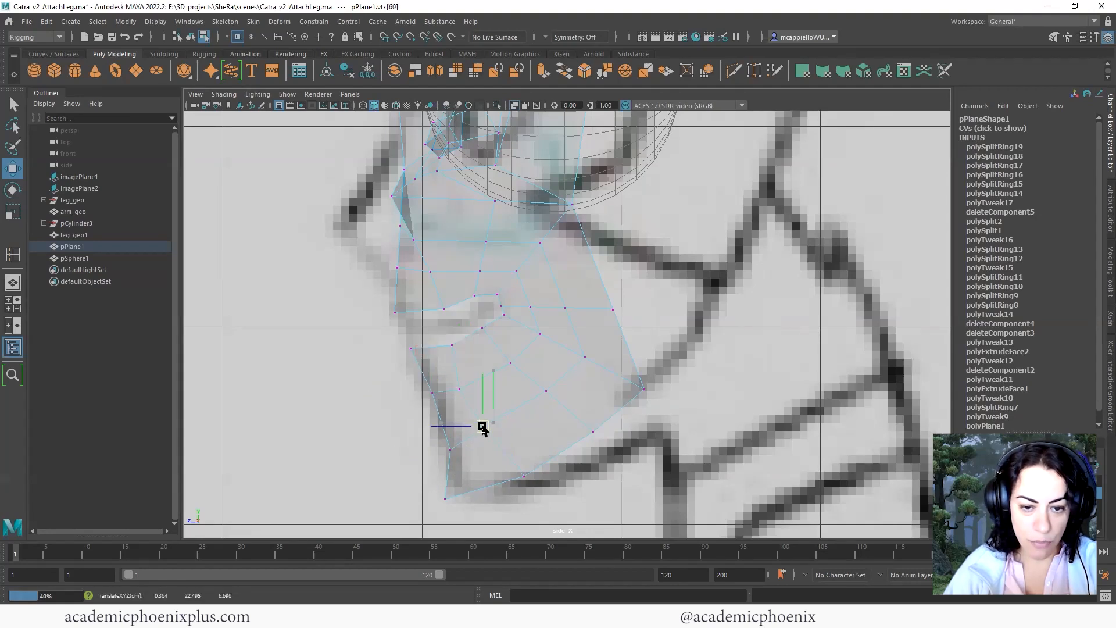
{"action": "left_click", "coordinate": [524, 475]}
{"action": "left_click_drag", "start_coordinate": [524, 473], "coordinate": [492, 490]}
Move the third column of chin vertices forward and down toward the drawn jawline in side view.
{"action": "left_click", "coordinate": [503, 364]}
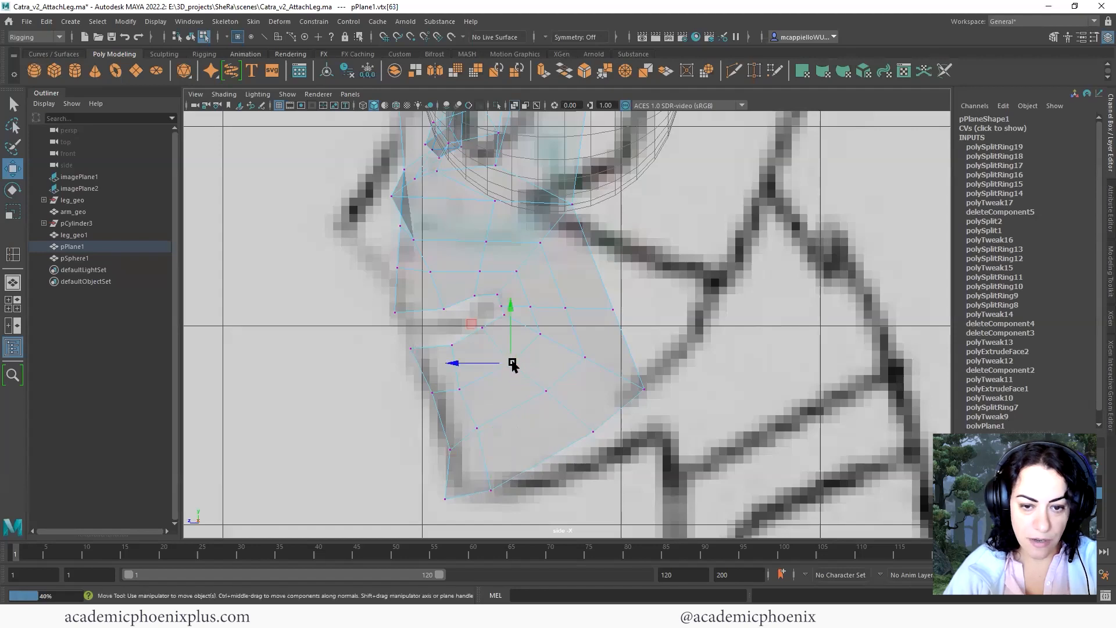
{"action": "left_click_drag", "start_coordinate": [503, 363], "coordinate": [505, 410]}
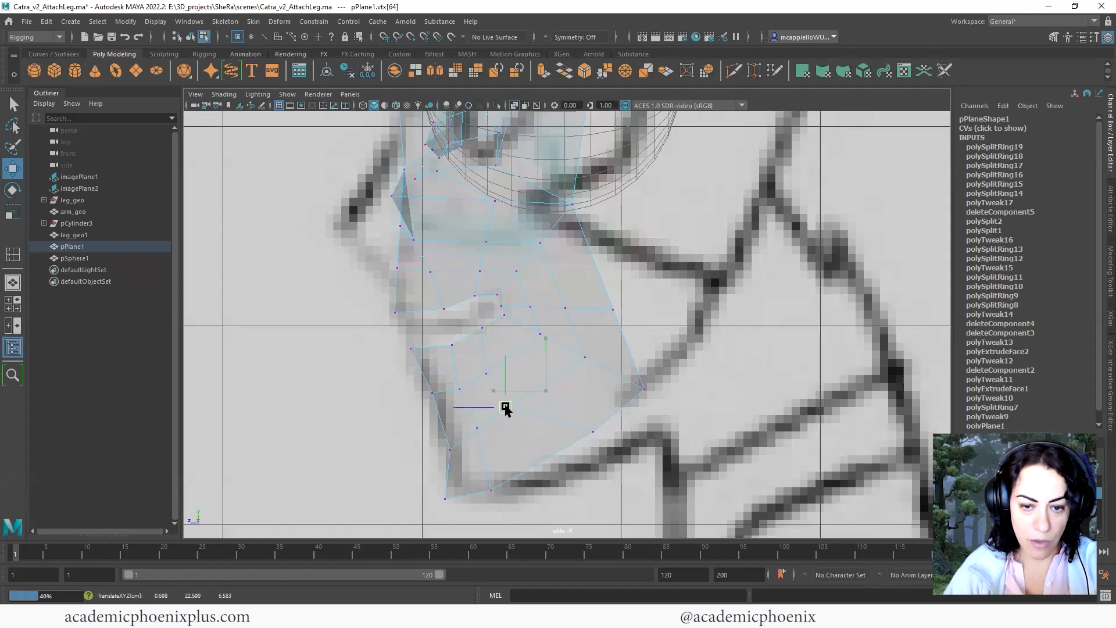
{"action": "left_click", "coordinate": [593, 431]}
{"action": "left_click_drag", "start_coordinate": [592, 431], "coordinate": [554, 477]}
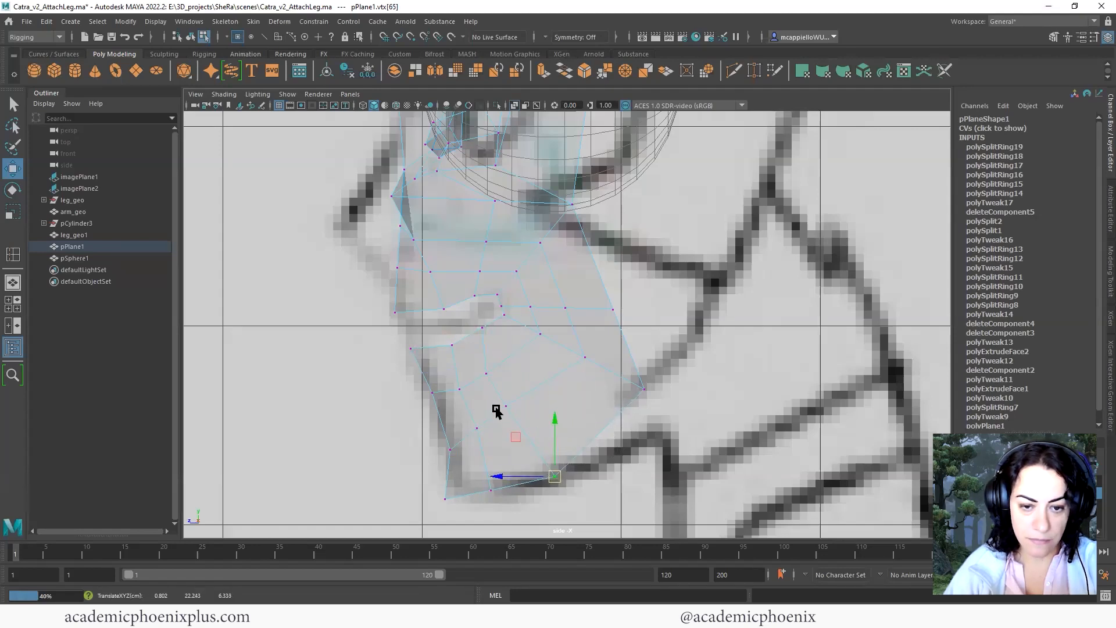
Reposition the upper vertex of the second chin column, the centre-line chin vertex and the chin tip against the drawn side profile.
{"action": "left_click", "coordinate": [448, 390]}
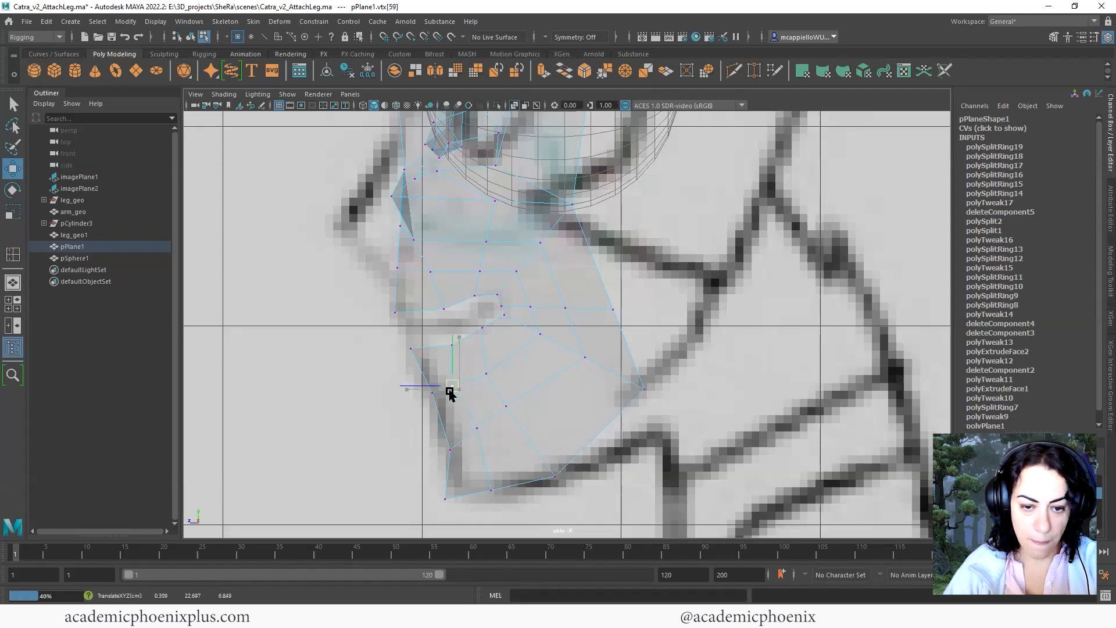
{"action": "left_click_drag", "start_coordinate": [448, 390], "coordinate": [446, 454]}
{"action": "left_click", "coordinate": [450, 449]}
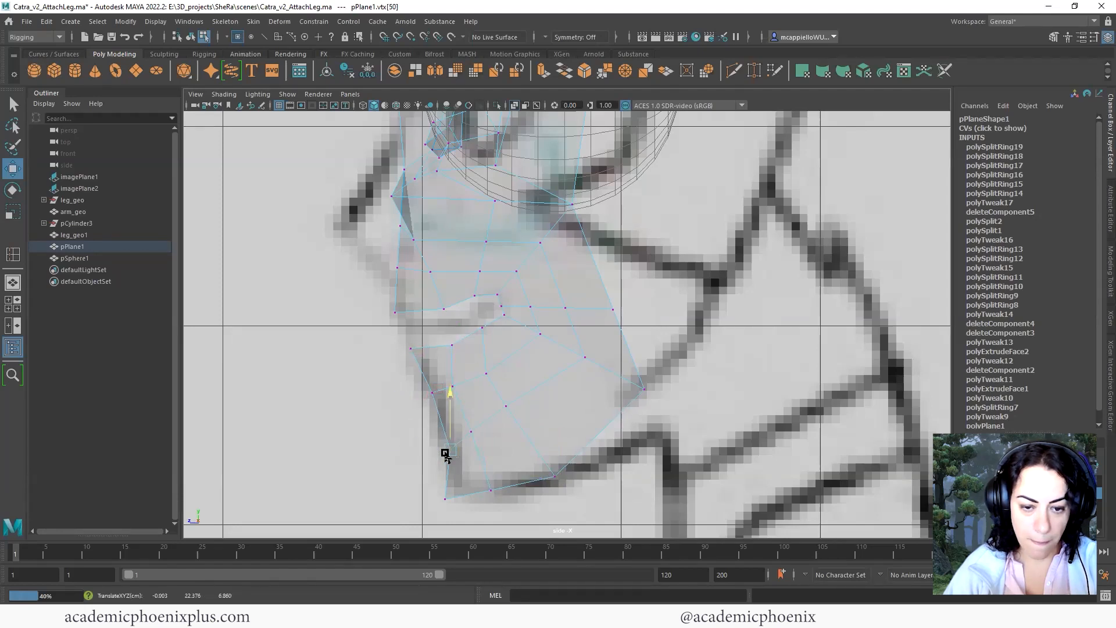
{"action": "left_click", "coordinate": [454, 498]}
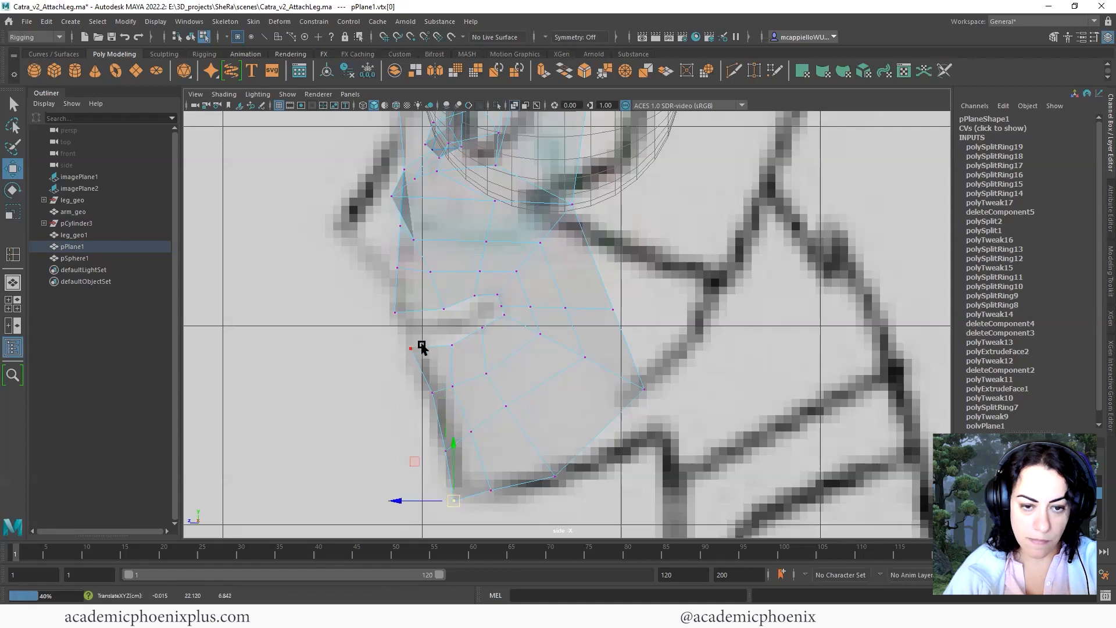
Pull the lower-lip border vertices forward, up to the mouth corner, in side view.
{"action": "left_click", "coordinate": [446, 340]}
{"action": "left_click", "coordinate": [452, 345]}
{"action": "left_click_drag", "start_coordinate": [452, 345], "coordinate": [567, 365]}
{"action": "left_click", "coordinate": [483, 328]}
{"action": "left_click", "coordinate": [504, 318]}
Move the row of vertices running from below the mouth corner to the jaw edge forward and down in side view.
{"action": "left_click", "coordinate": [536, 334]}
{"action": "left_click", "coordinate": [584, 363]}
{"action": "left_click", "coordinate": [645, 391]}
{"action": "left_click_drag", "start_coordinate": [645, 390], "coordinate": [608, 402]}
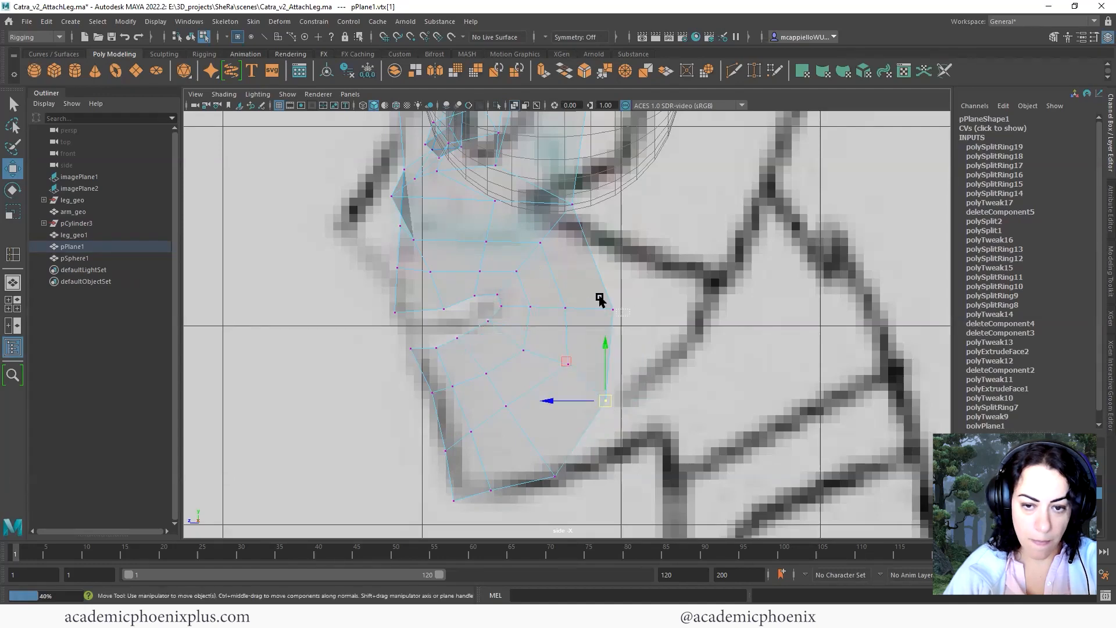
{"action": "left_click_drag", "start_coordinate": [600, 297], "coordinate": [596, 299]}
Examine the reshaped mouth and chin of the face mesh from several angles in perspective.
{"action": "middle_click_drag", "start_coordinate": [610, 314], "coordinate": [600, 361], "text": "alt"}
{"action": "key", "text": "space"}
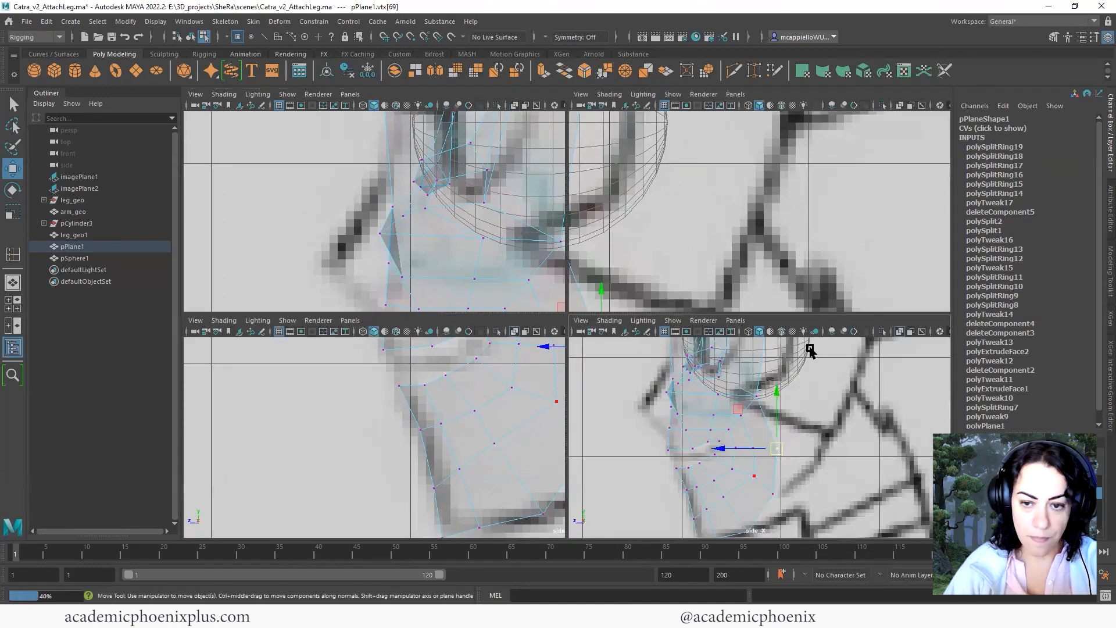
{"action": "key", "text": "space"}
{"action": "left_click_drag", "start_coordinate": [802, 329], "coordinate": [590, 372], "text": "alt"}
{"action": "mouse_move", "coordinate": [589, 372]}
{"action": "right_mouse_down", "text": "alt"}
{"action": "mouse_move", "coordinate": [623, 378]}
{"action": "mouse_move", "coordinate": [603, 366]}
{"action": "right_mouse_up", "text": "alt"}
{"action": "left_click_drag", "start_coordinate": [602, 366], "coordinate": [606, 425], "text": "alt"}
{"action": "key", "text": "1"}
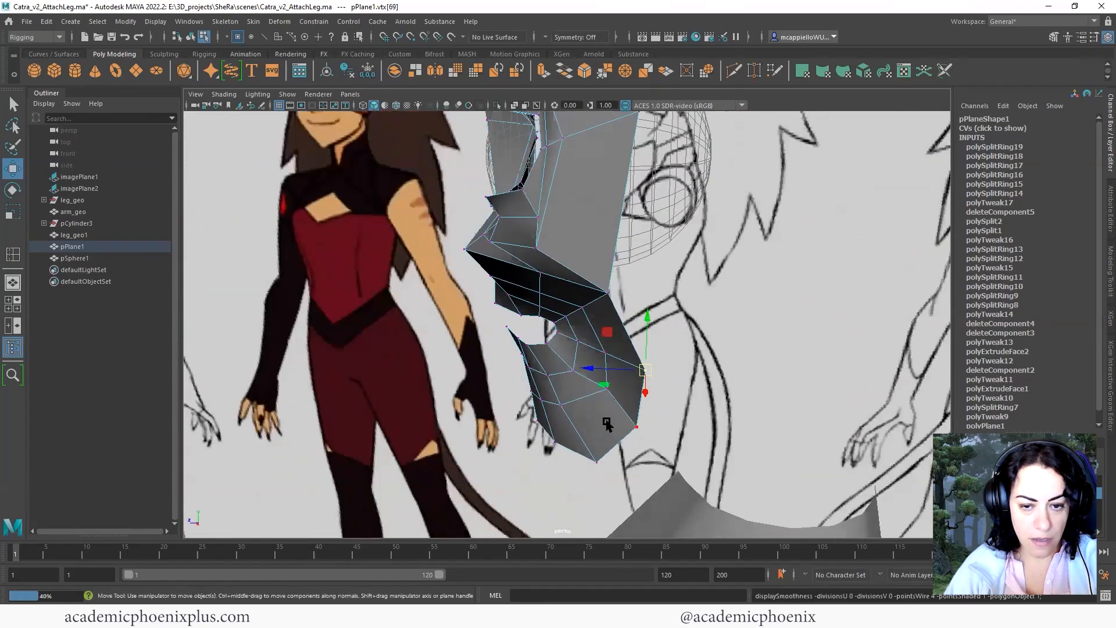
{"action": "scroll", "coordinate": [639, 442], "scroll_direction": "down", "scroll_amount": 5}
Select the second column of lower-lip and chin vertices and pull it forward toward the profile in side view.
{"action": "key", "text": "space"}
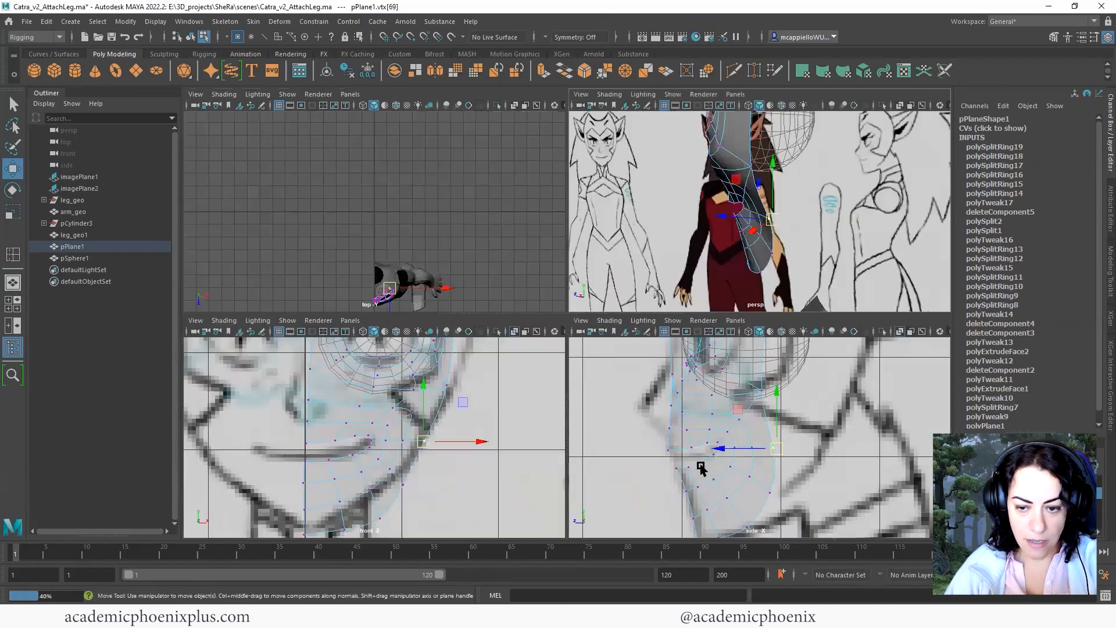
{"action": "key", "text": "space"}
{"action": "middle_click_drag", "start_coordinate": [464, 344], "coordinate": [459, 308], "text": "alt"}
{"action": "right_click_drag", "start_coordinate": [376, 295], "coordinate": [340, 294]}
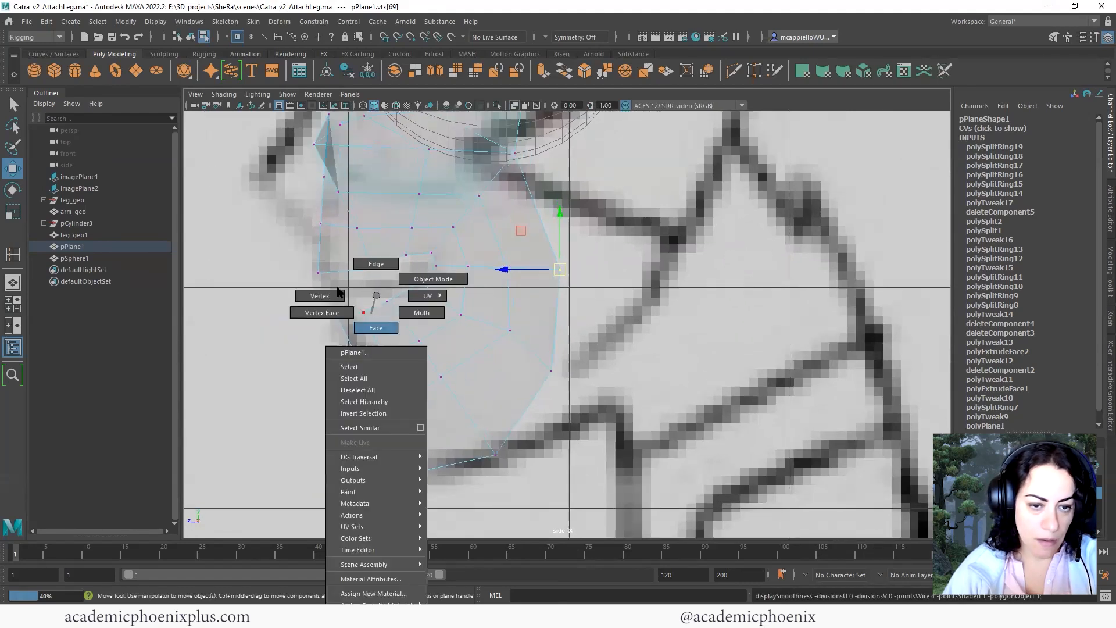
{"action": "left_click", "coordinate": [363, 312]}
{"action": "left_click", "coordinate": [383, 358], "text": "shift"}
{"action": "left_click", "coordinate": [403, 405], "text": "shift"}
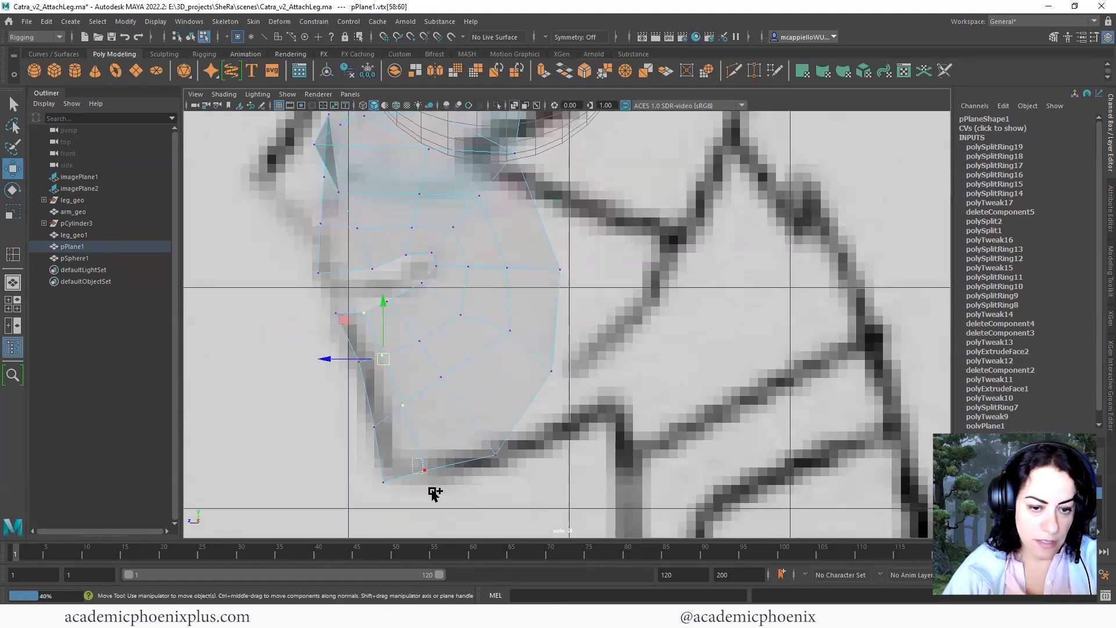
{"action": "left_click", "coordinate": [425, 469], "text": "shift"}
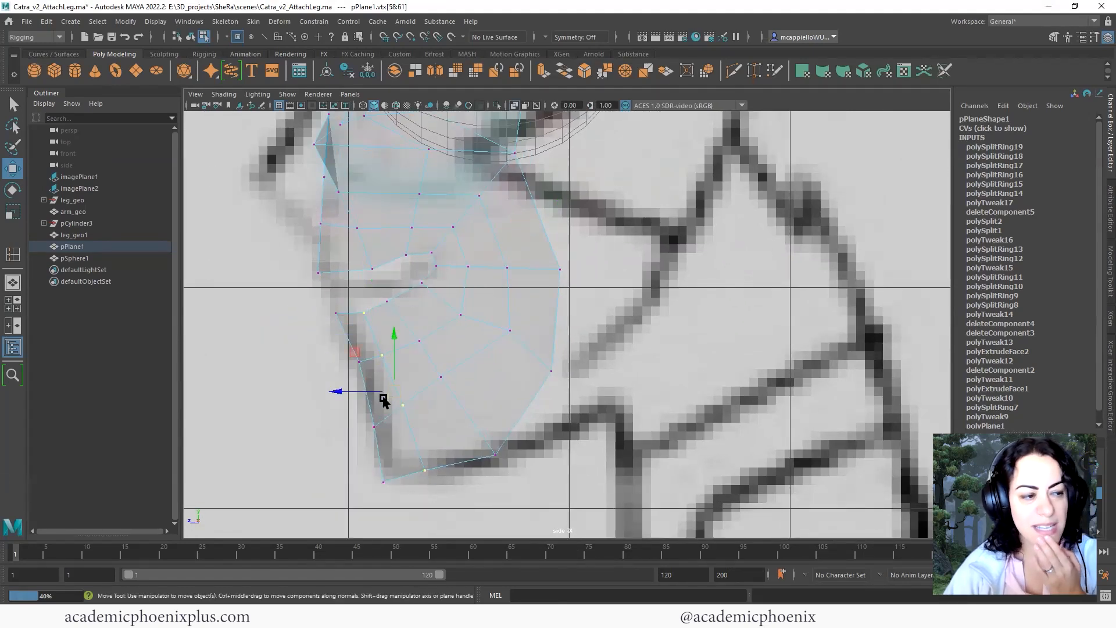
{"action": "left_click_drag", "start_coordinate": [344, 387], "coordinate": [337, 394]}
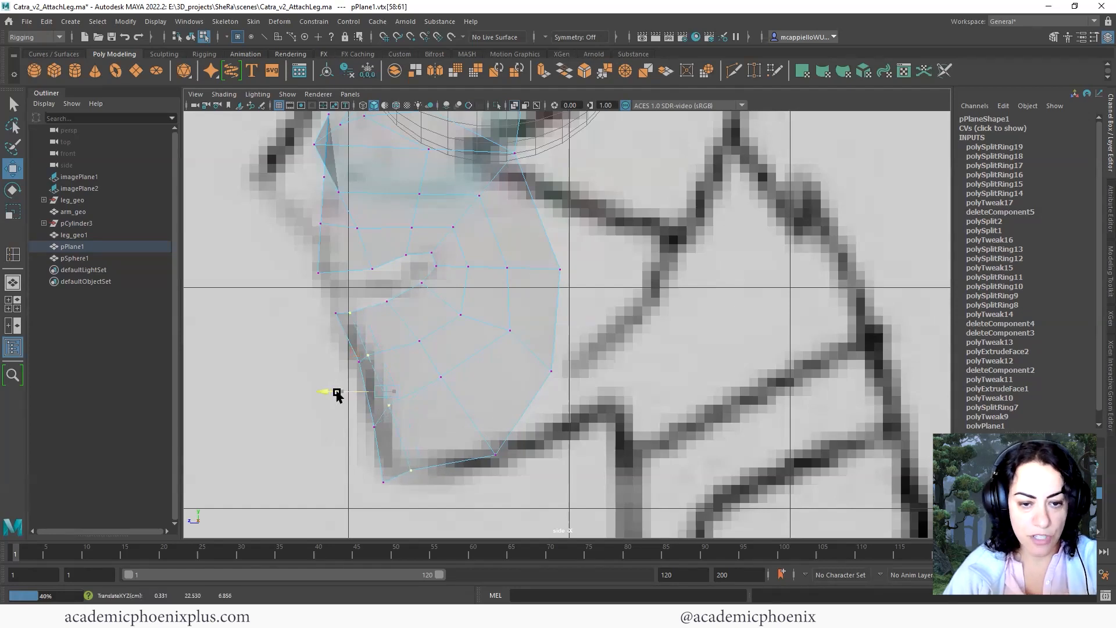
Pull the third column of lower-lip and chin vertices forward and slightly down in side view.
{"action": "left_click", "coordinate": [422, 364], "text": "shift"}
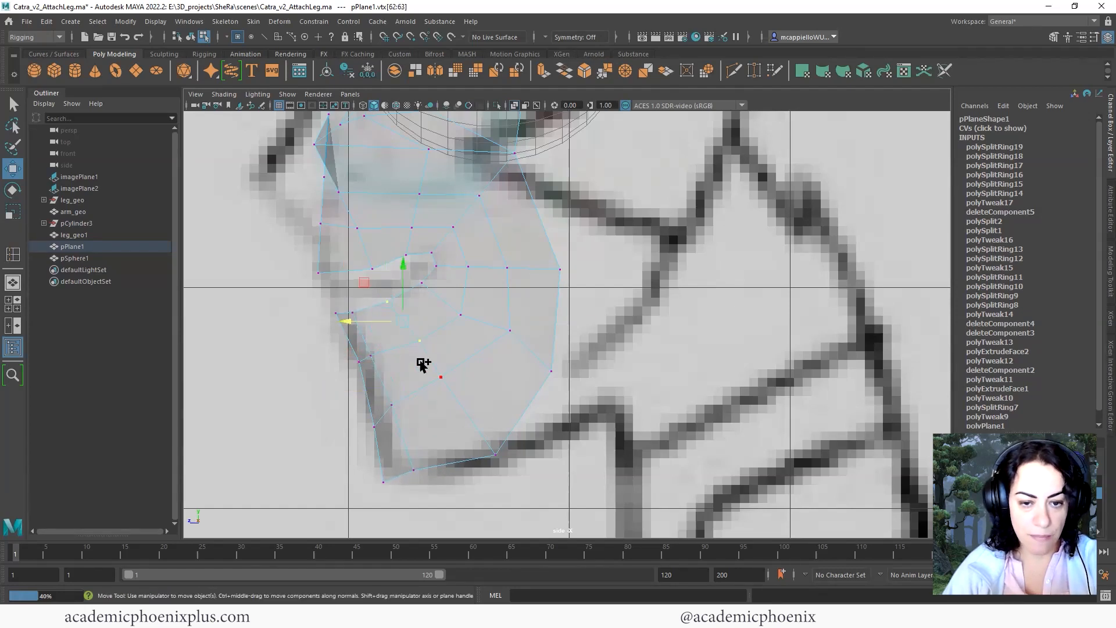
{"action": "left_click", "coordinate": [480, 450], "text": "shift"}
{"action": "left_click_drag", "start_coordinate": [438, 373], "coordinate": [426, 376]}
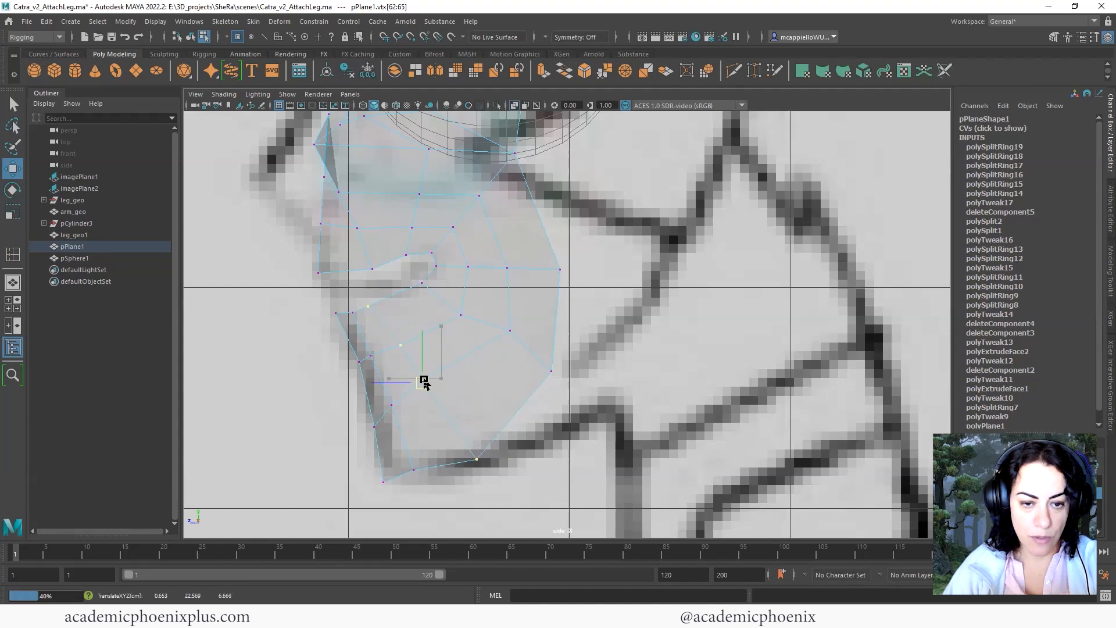
Even out the lower-lip vertices and move the two vertices below the mouth corner forward and down.
{"action": "left_click", "coordinate": [369, 306]}
{"action": "left_click", "coordinate": [422, 283]}
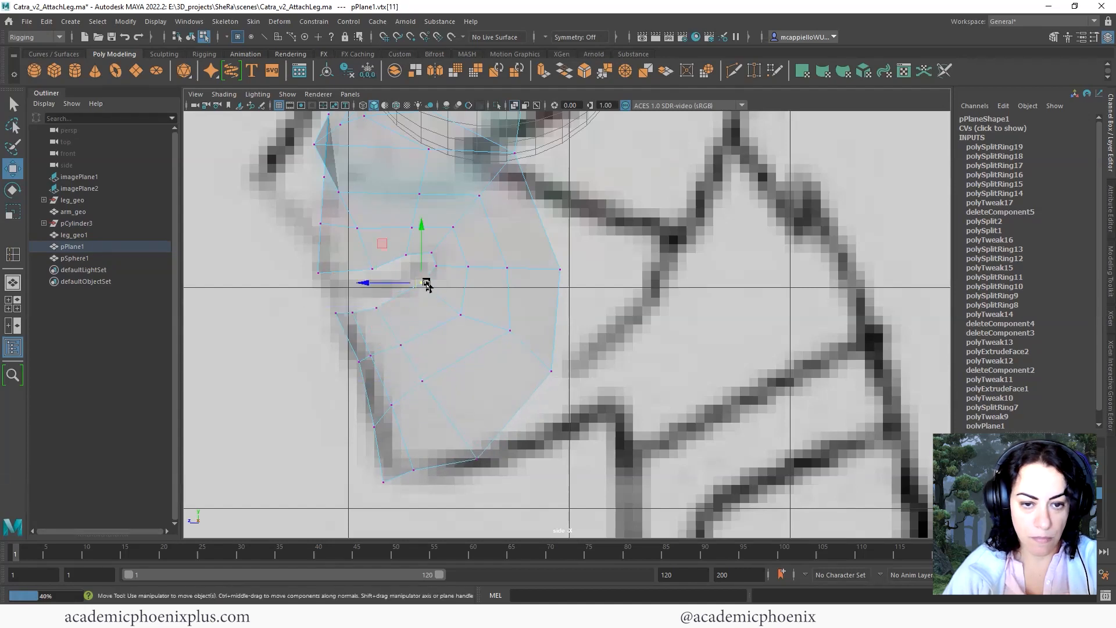
{"action": "left_click_drag", "start_coordinate": [428, 287], "coordinate": [435, 322]}
{"action": "left_click", "coordinate": [454, 310]}
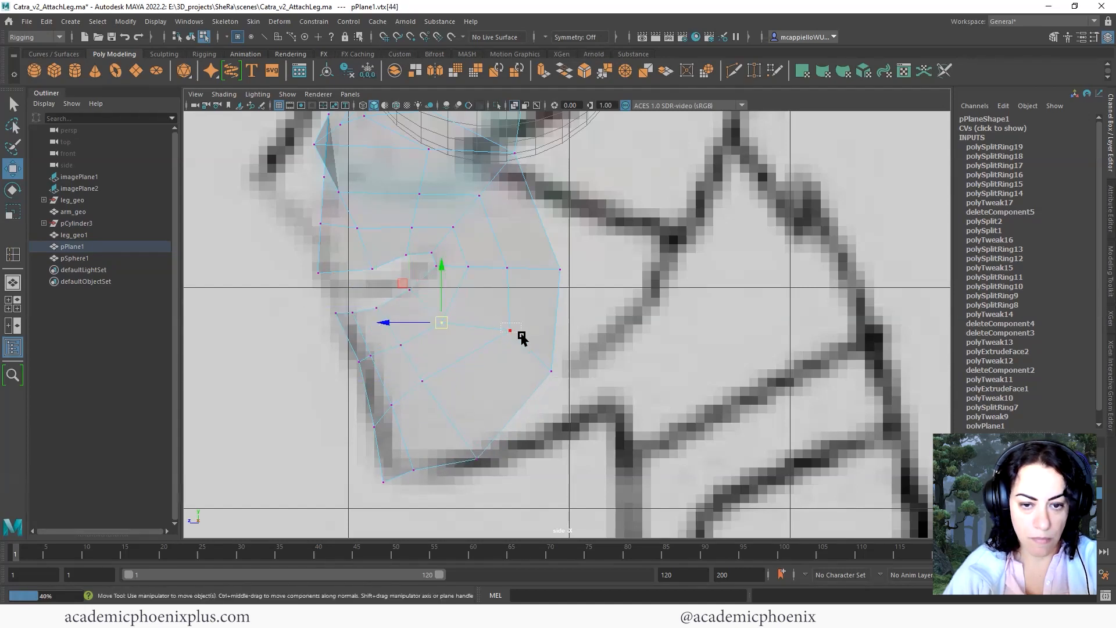
{"action": "left_click", "coordinate": [504, 330]}
{"action": "left_click_drag", "start_coordinate": [503, 331], "coordinate": [498, 347]}
Move the jaw-edge vertex forward and down, and shift the second chin-bottom vertex down onto the drawn jawline.
{"action": "left_click", "coordinate": [551, 370]}
{"action": "left_click_drag", "start_coordinate": [551, 370], "coordinate": [528, 404]}
{"action": "left_click", "coordinate": [418, 470]}
{"action": "left_click_drag", "start_coordinate": [419, 469], "coordinate": [427, 478]}
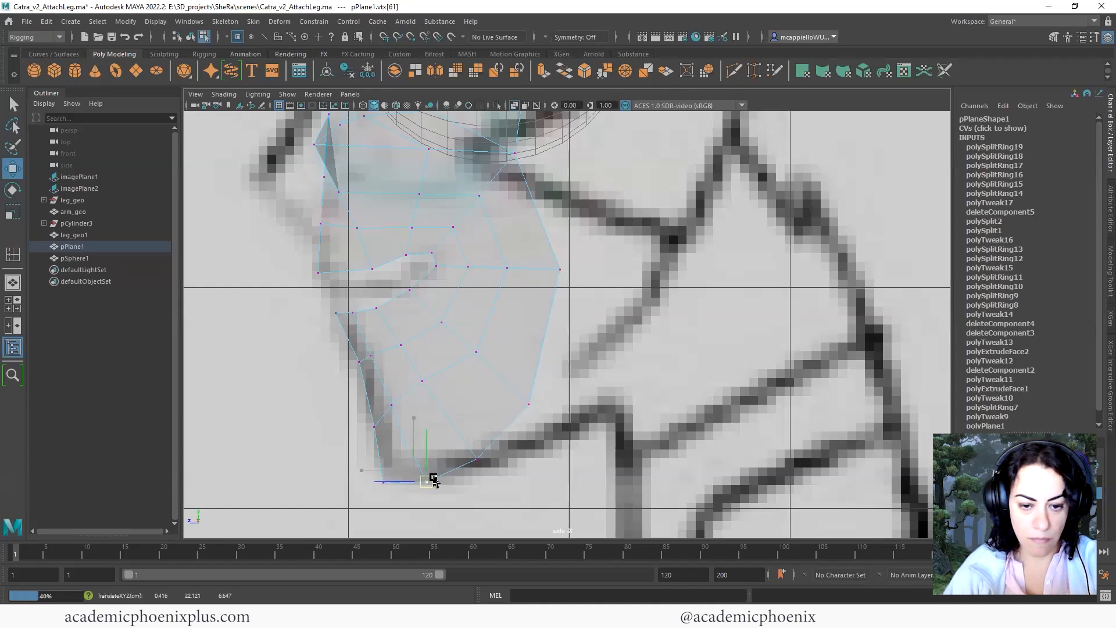
{"action": "left_click", "coordinate": [498, 467]}
Examine the half face in perspective, comparing the smooth preview with the unsmoothed mesh.
{"action": "key", "text": "space"}
{"action": "key", "text": "space"}
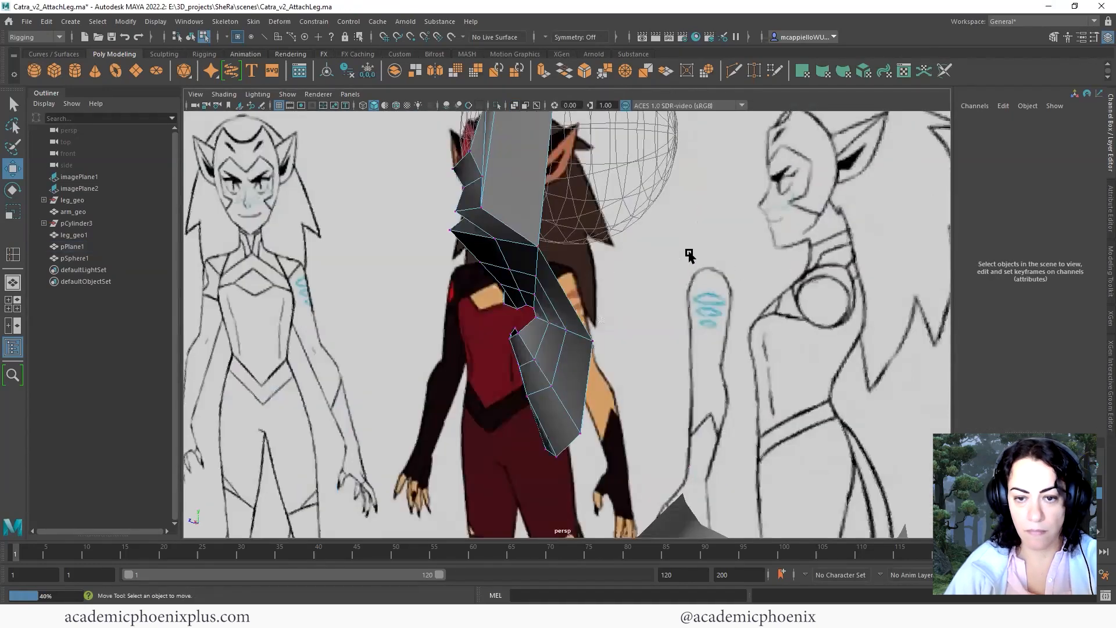
{"action": "left_click_drag", "start_coordinate": [688, 251], "coordinate": [723, 356], "text": "alt"}
{"action": "key", "text": "3"}
{"action": "right_click_drag", "start_coordinate": [724, 356], "coordinate": [743, 361], "text": "alt"}
{"action": "left_click_drag", "start_coordinate": [743, 361], "coordinate": [660, 360], "text": "alt"}
{"action": "right_click_drag", "start_coordinate": [660, 360], "coordinate": [637, 364], "text": "alt"}
{"action": "key", "text": "1"}
{"action": "left_click_drag", "start_coordinate": [637, 364], "coordinate": [552, 317], "text": "alt"}
{"action": "left_click_drag", "start_coordinate": [543, 308], "coordinate": [668, 331]}
{"action": "left_click_drag", "start_coordinate": [613, 335], "coordinate": [570, 301], "text": "alt"}
Pull the two middle cheek vertices beside the nose forward in side view.
{"action": "left_click", "coordinate": [617, 297]}
{"action": "left_click", "coordinate": [576, 301]}
{"action": "key", "text": "space"}
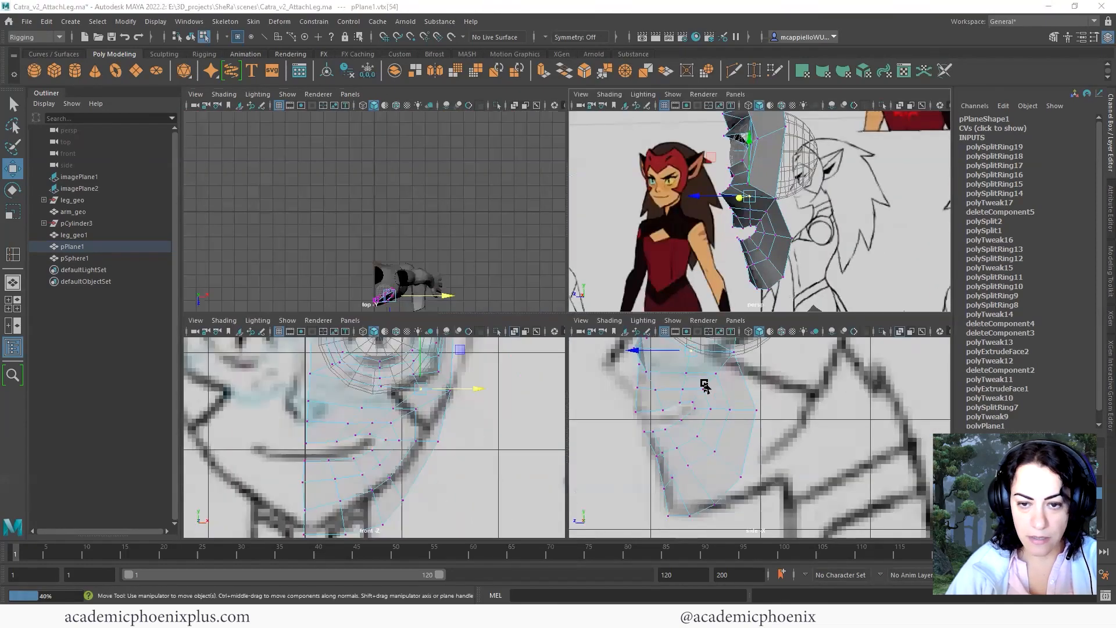
{"action": "key", "text": "space"}
{"action": "right_click_drag", "start_coordinate": [704, 386], "coordinate": [563, 337], "text": "alt"}
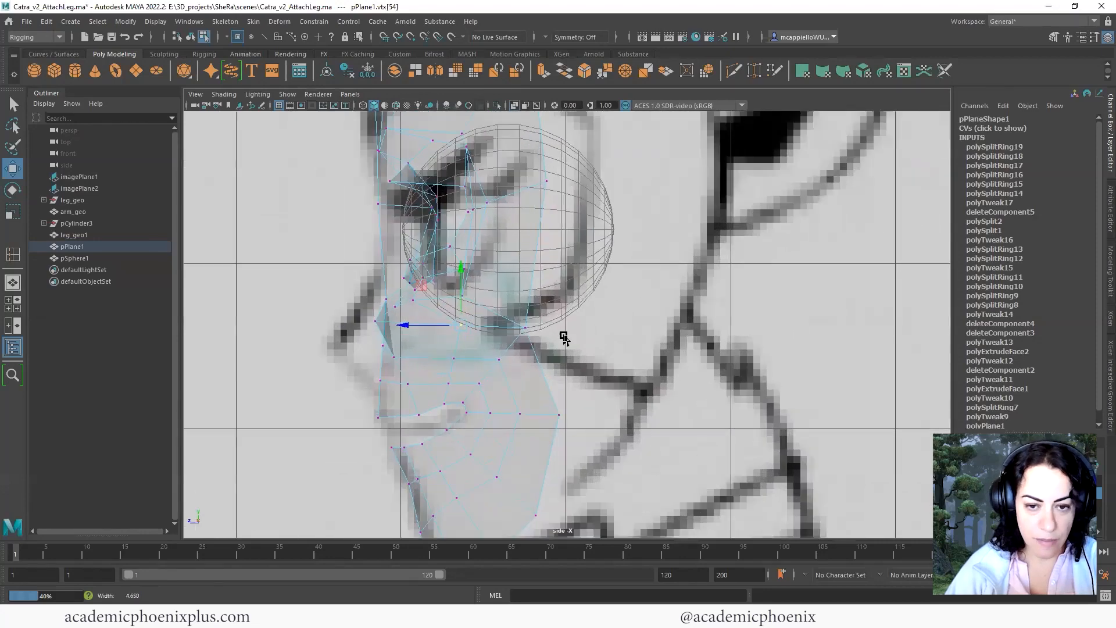
{"action": "middle_click_drag", "start_coordinate": [564, 337], "coordinate": [512, 324], "text": "alt"}
{"action": "left_click", "coordinate": [489, 355]}
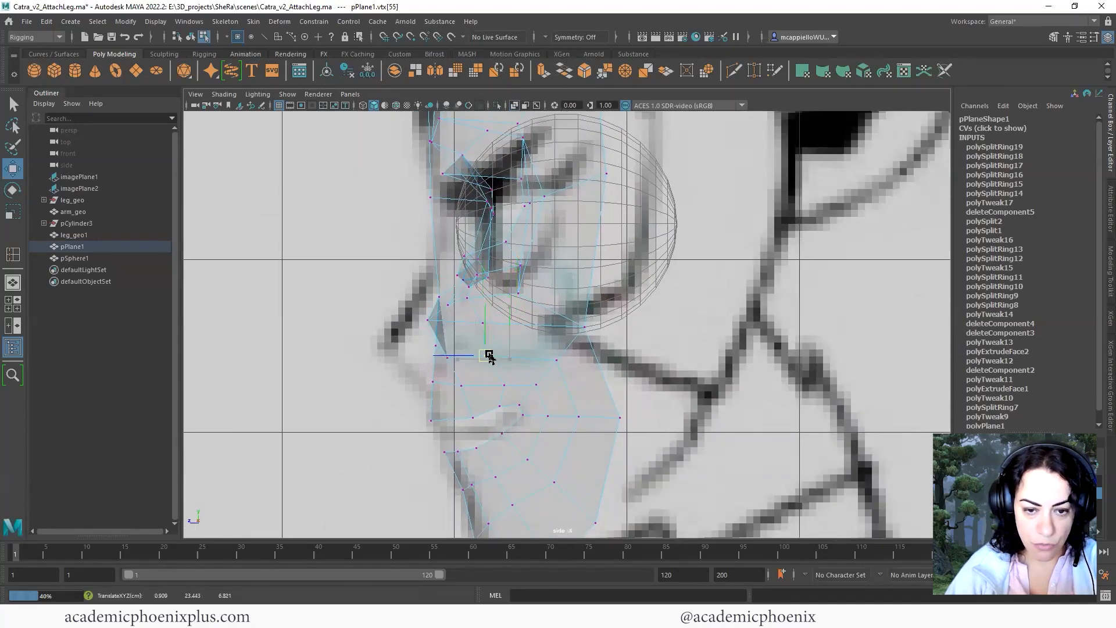
Pull the cheek vertex above the mouth forward, and shift the outer cheek and temple edge vertices forward.
{"action": "left_click", "coordinate": [498, 381]}
{"action": "left_click", "coordinate": [504, 385]}
{"action": "left_click_drag", "start_coordinate": [505, 384], "coordinate": [486, 384]}
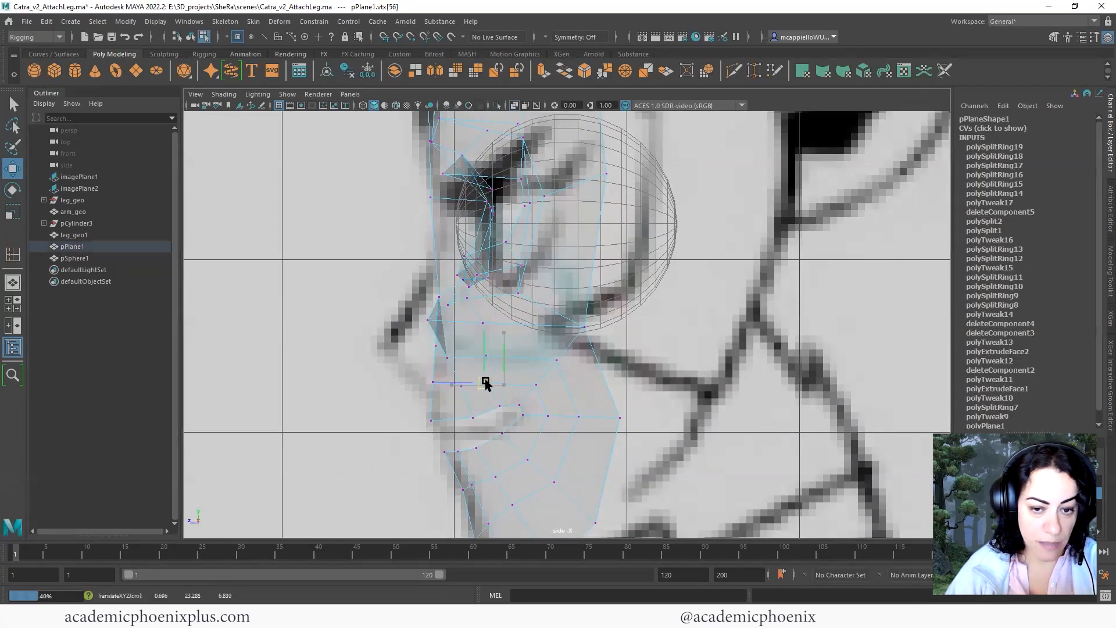
{"action": "left_click", "coordinate": [582, 324]}
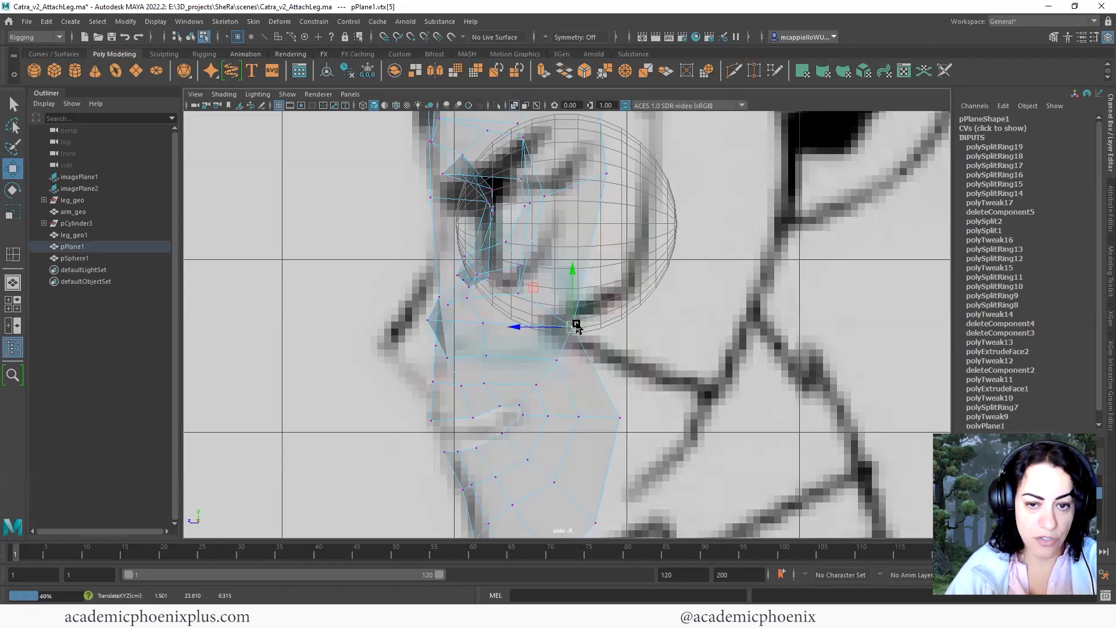
{"action": "left_click", "coordinate": [604, 173]}
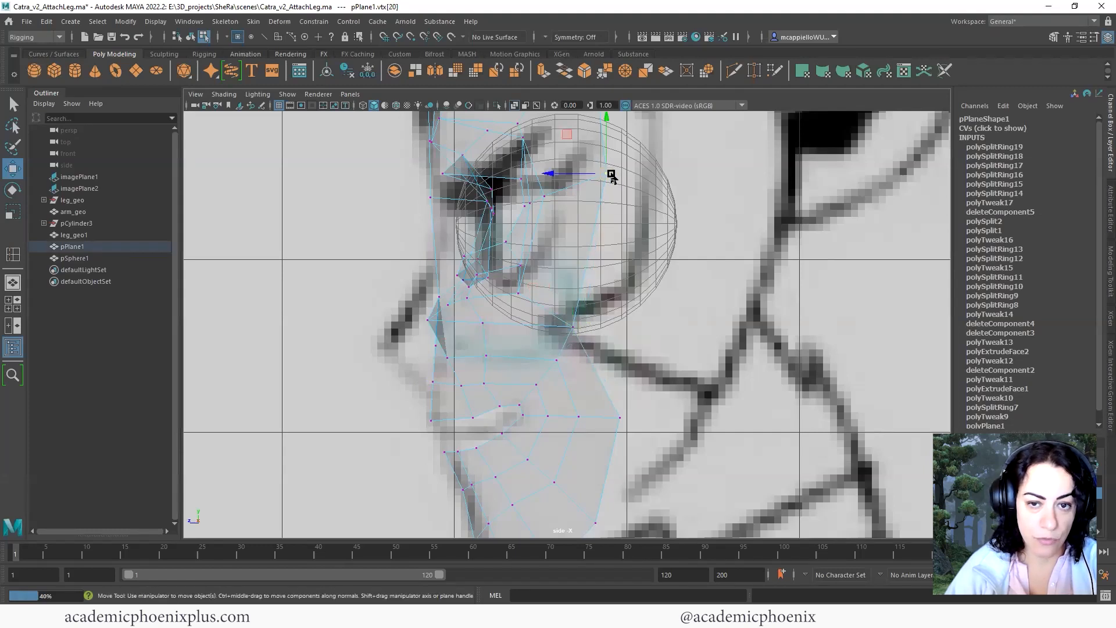
Adjust the vertices around the nose base in side view, moving the side ones back and realigning the centre-line ones.
{"action": "left_click", "coordinate": [430, 323]}
{"action": "left_click_drag", "start_coordinate": [430, 323], "coordinate": [440, 327]}
{"action": "left_click", "coordinate": [435, 299]}
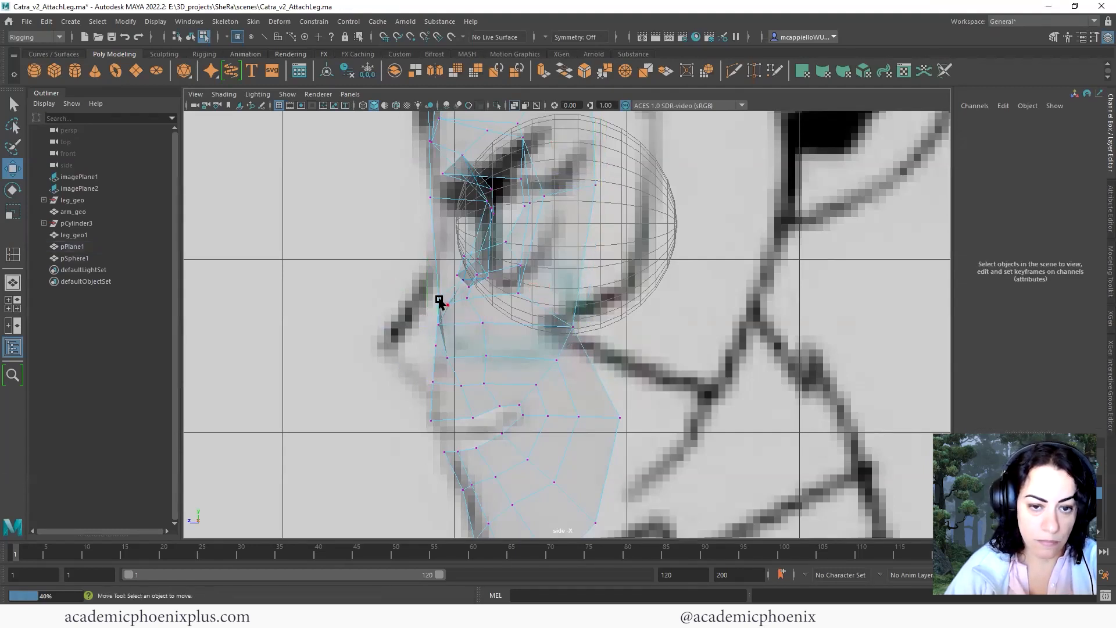
{"action": "left_click", "coordinate": [431, 295]}
{"action": "left_click", "coordinate": [433, 351]}
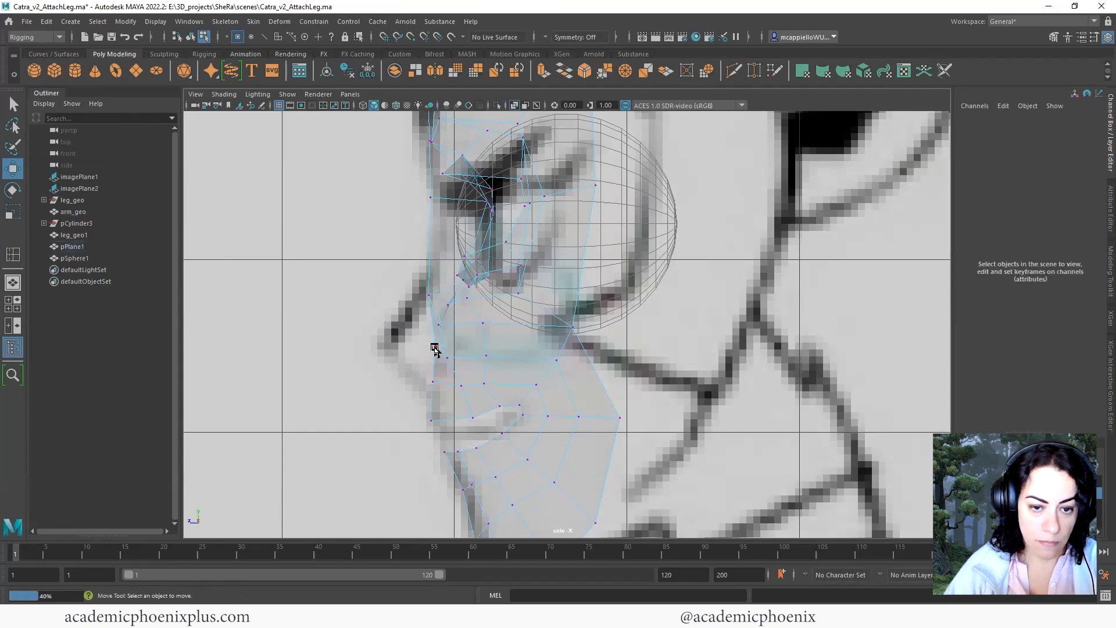
{"action": "left_click", "coordinate": [435, 349]}
Lower the centre-line vertex above the upper lip and its neighbouring vertices toward the mouth line in side view.
{"action": "left_click", "coordinate": [435, 384]}
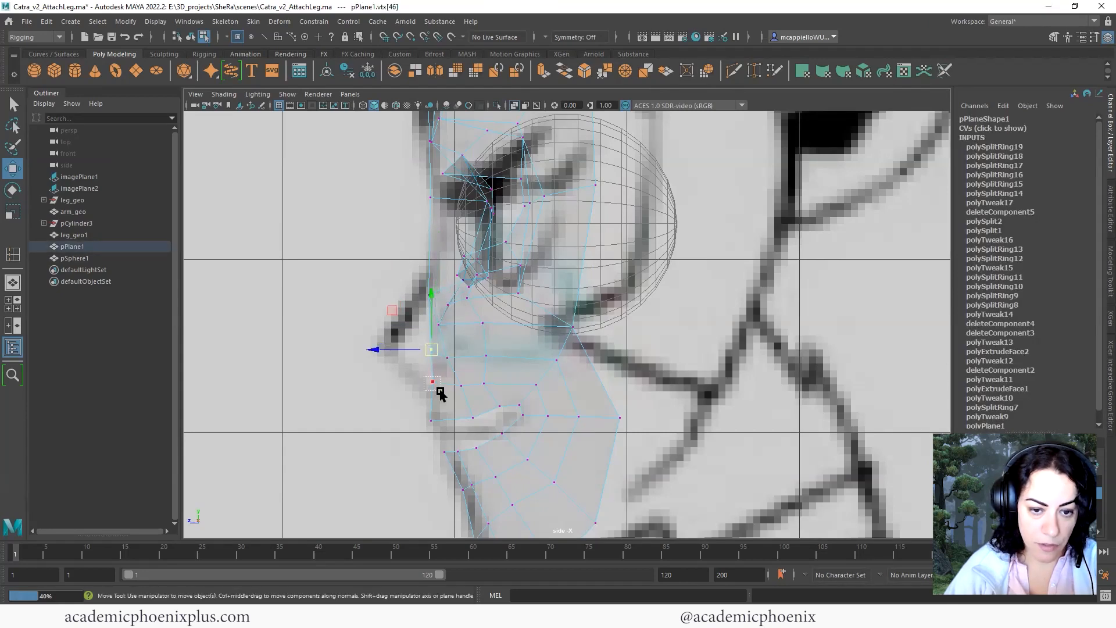
{"action": "left_click", "coordinate": [432, 387]}
{"action": "left_click_drag", "start_coordinate": [448, 430], "coordinate": [427, 416]}
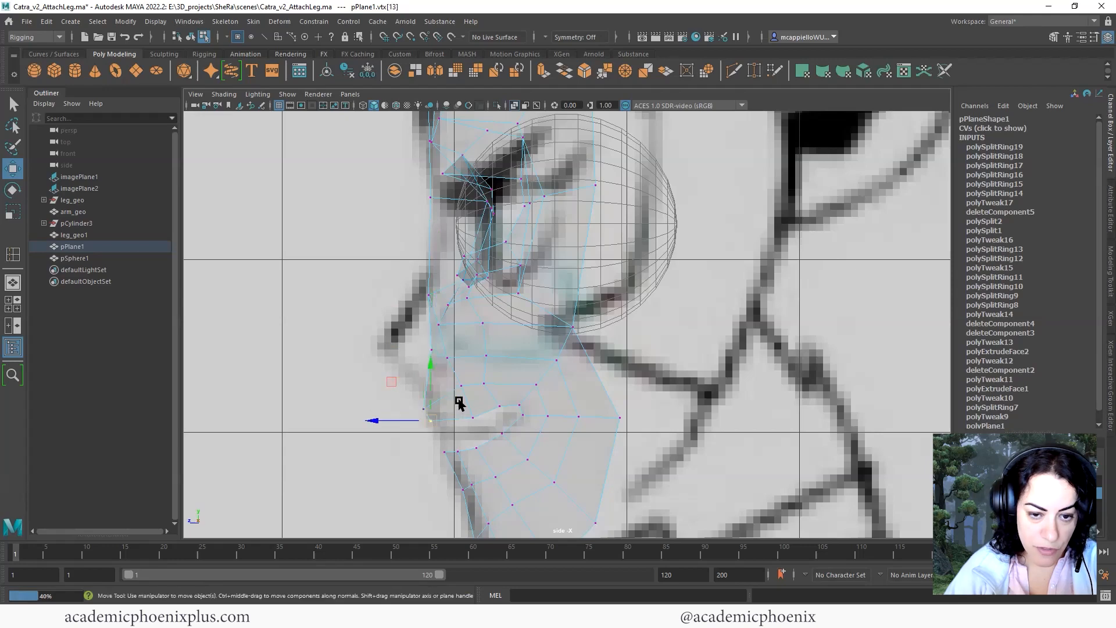
{"action": "left_click_drag", "start_coordinate": [454, 379], "coordinate": [463, 405]}
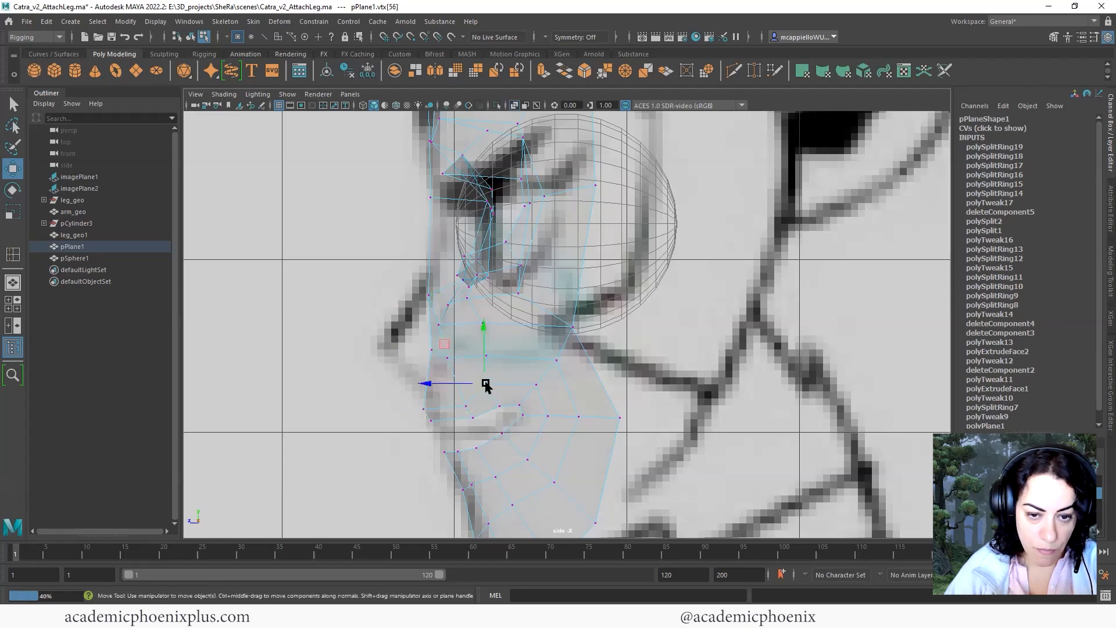
{"action": "left_click", "coordinate": [538, 388]}
Try to move the vertices below the lower lip forward and up in side view, and undo the move.
{"action": "right_click_drag", "start_coordinate": [472, 364], "coordinate": [600, 319], "text": "alt"}
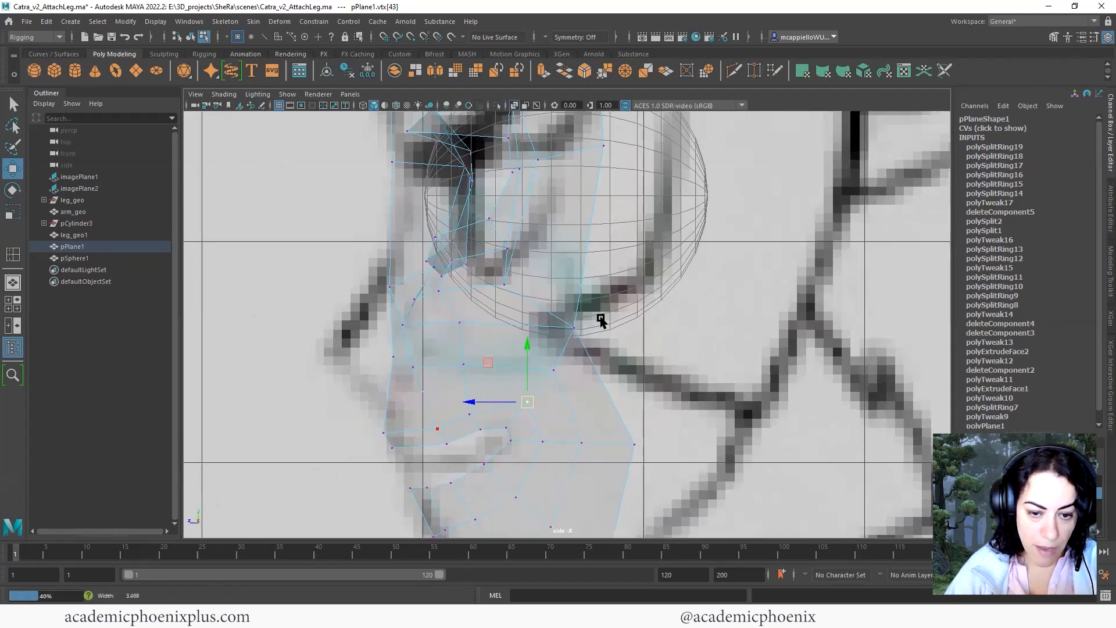
{"action": "middle_click_drag", "start_coordinate": [594, 425], "coordinate": [655, 346], "text": "alt"}
{"action": "right_click_drag", "start_coordinate": [655, 346], "coordinate": [718, 348], "text": "alt"}
{"action": "middle_click_drag", "start_coordinate": [512, 501], "coordinate": [510, 473], "text": "alt"}
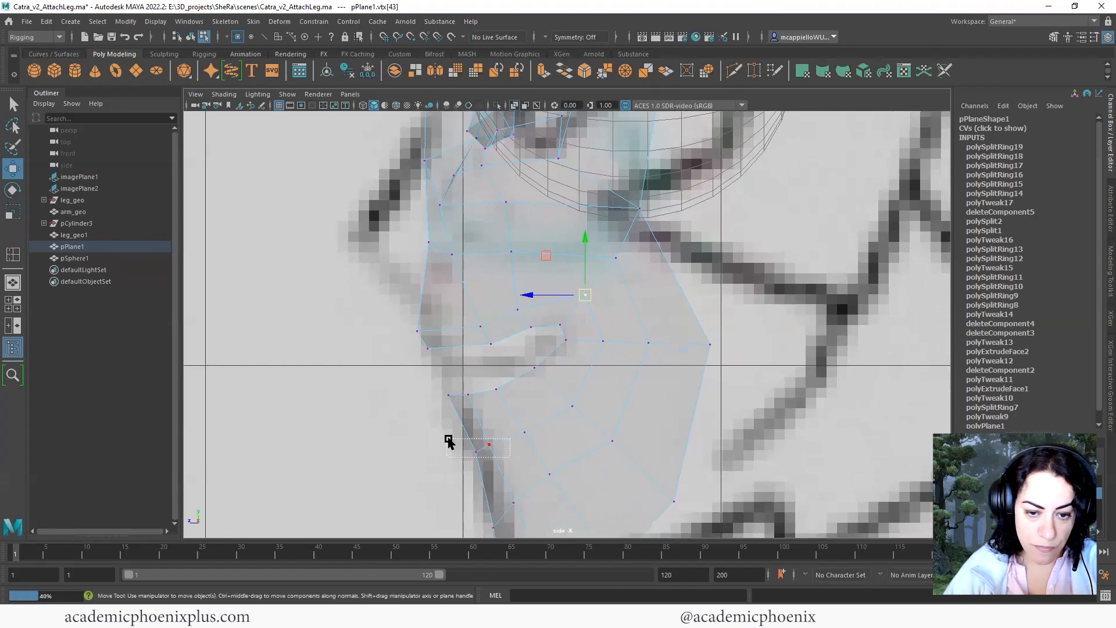
{"action": "left_click_drag", "start_coordinate": [448, 440], "coordinate": [448, 440]}
{"action": "left_click_drag", "start_coordinate": [475, 451], "coordinate": [449, 430]}
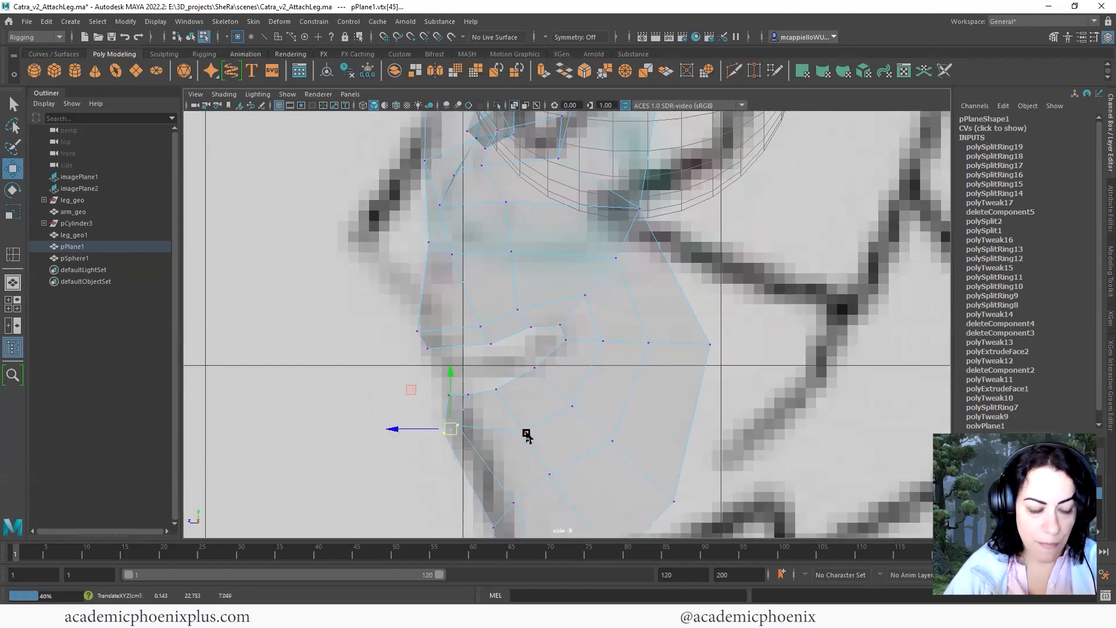
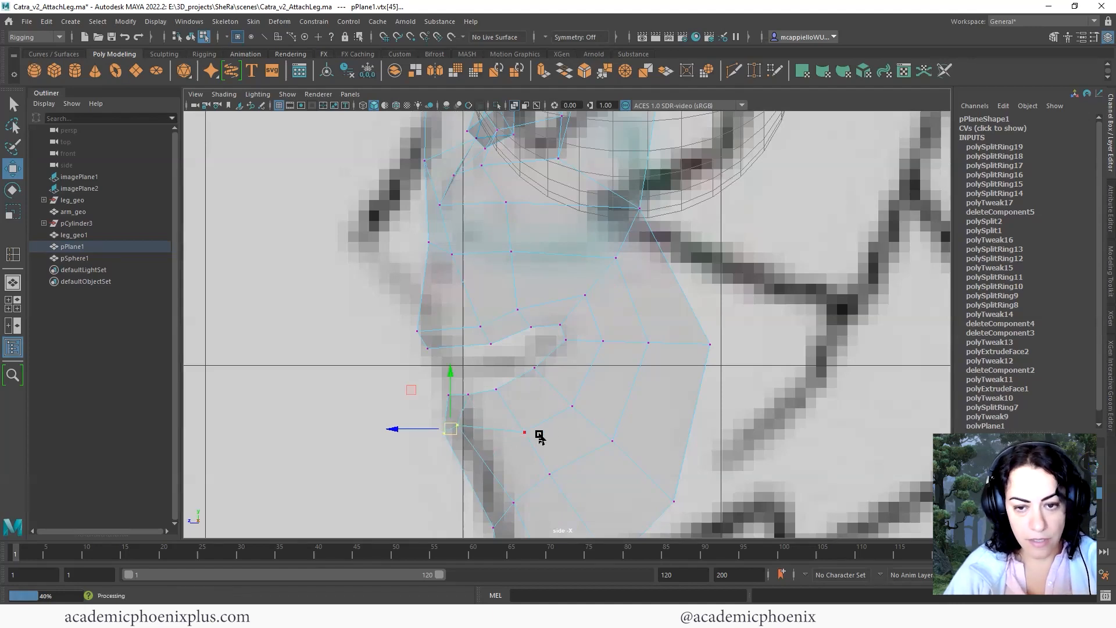
{"action": "key", "text": "ctrl+z"}
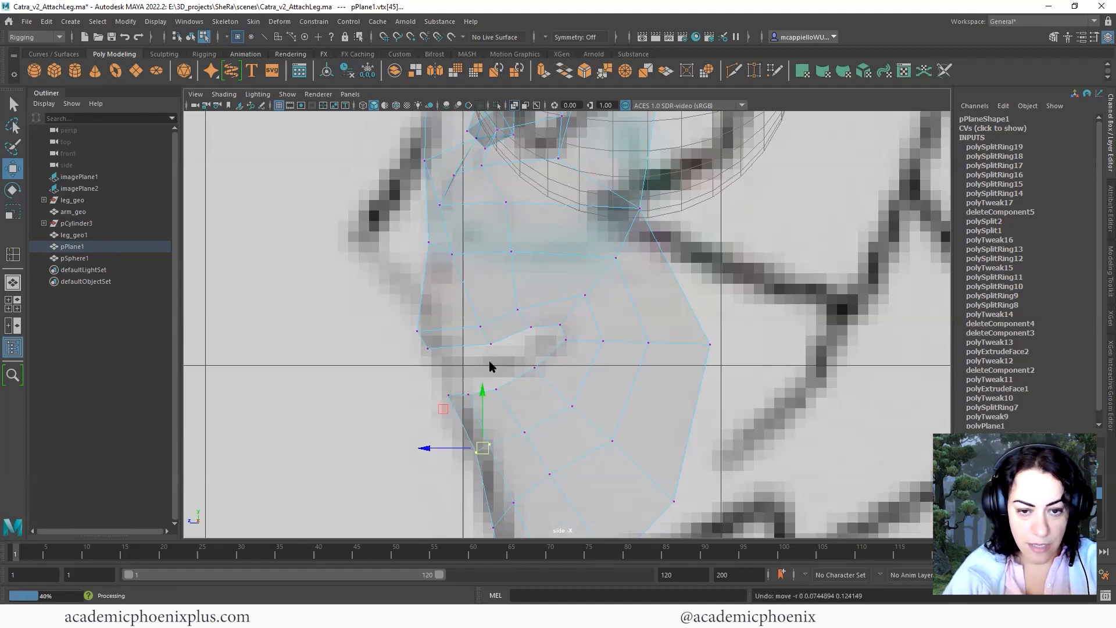
{"action": "right_click_drag", "start_coordinate": [488, 290], "coordinate": [486, 260]}
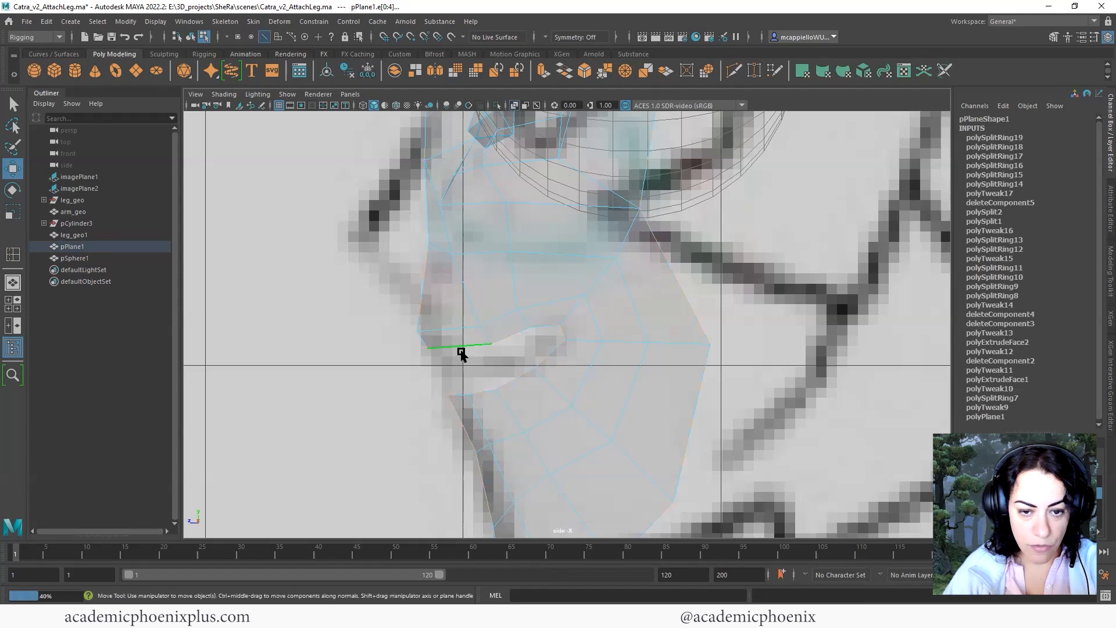
{"action": "double_click", "coordinate": [457, 393], "text": "shift"}
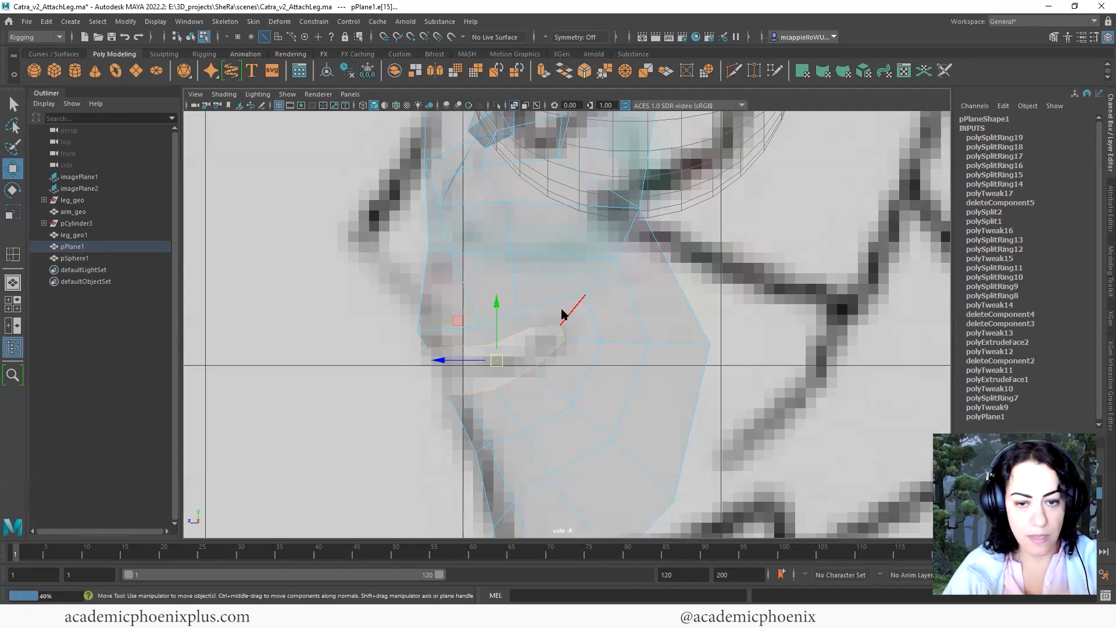
{"action": "right_click_drag", "start_coordinate": [563, 314], "coordinate": [520, 304]}
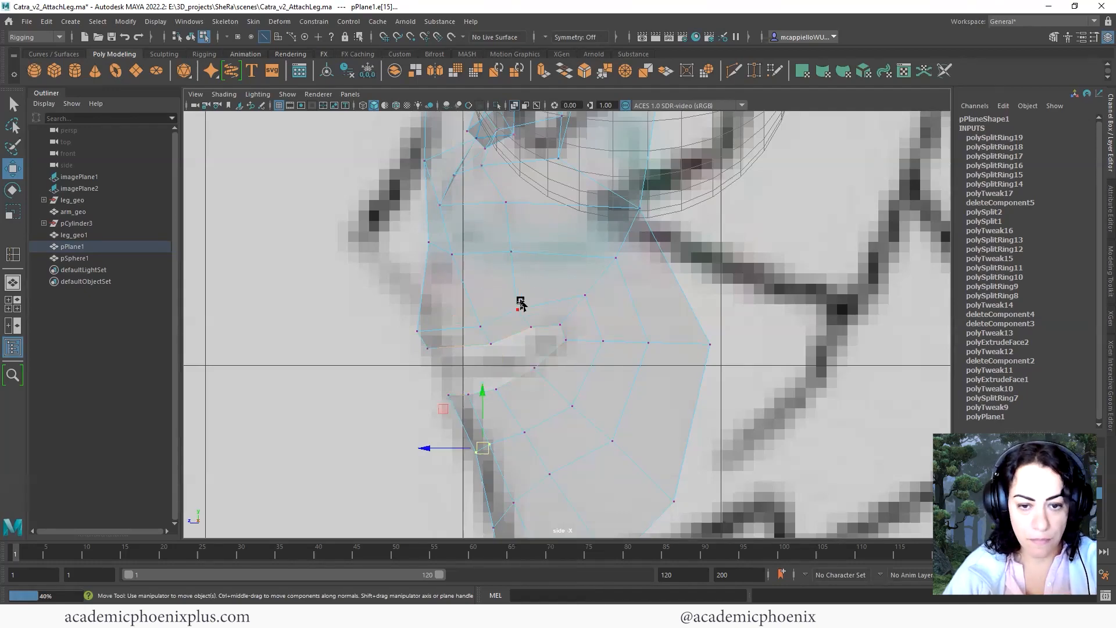
Pull the upper-lip vertices and the nose-base vertex above them forward in side view to follow the profile.
{"action": "left_click_drag", "start_coordinate": [424, 344], "coordinate": [430, 353]}
{"action": "left_click", "coordinate": [419, 327]}
{"action": "mouse_move", "coordinate": [472, 319]}
{"action": "left_mouse_down"}
{"action": "mouse_move", "coordinate": [483, 333]}
{"action": "mouse_move", "coordinate": [478, 314]}
{"action": "mouse_move", "coordinate": [452, 328]}
{"action": "left_mouse_up"}
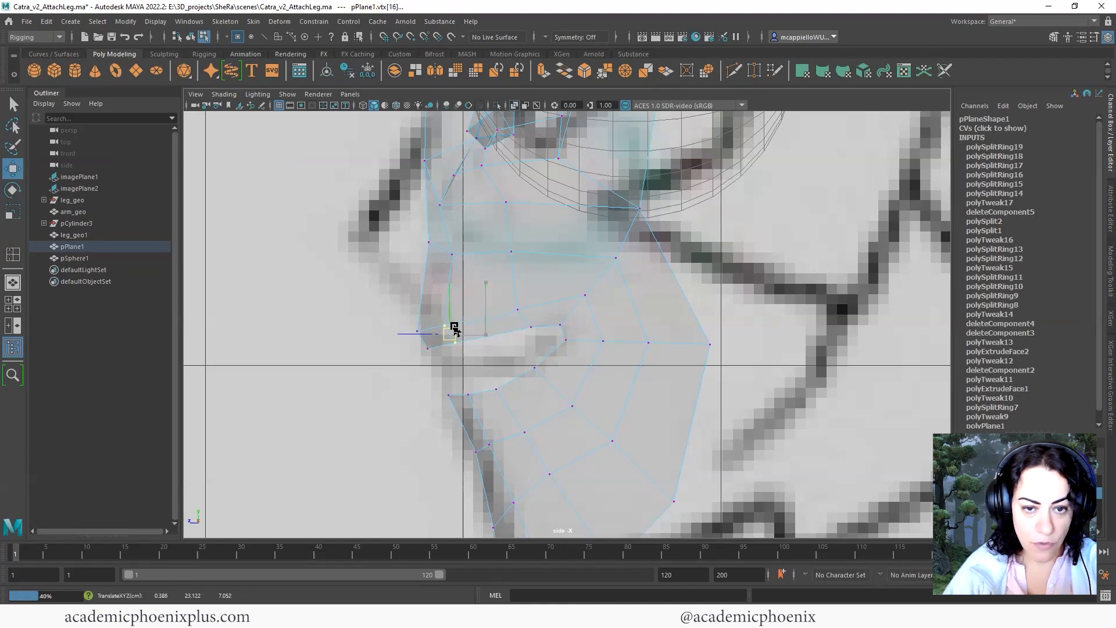
{"action": "left_click", "coordinate": [449, 251]}
{"action": "left_click_drag", "start_coordinate": [513, 304], "coordinate": [486, 315]}
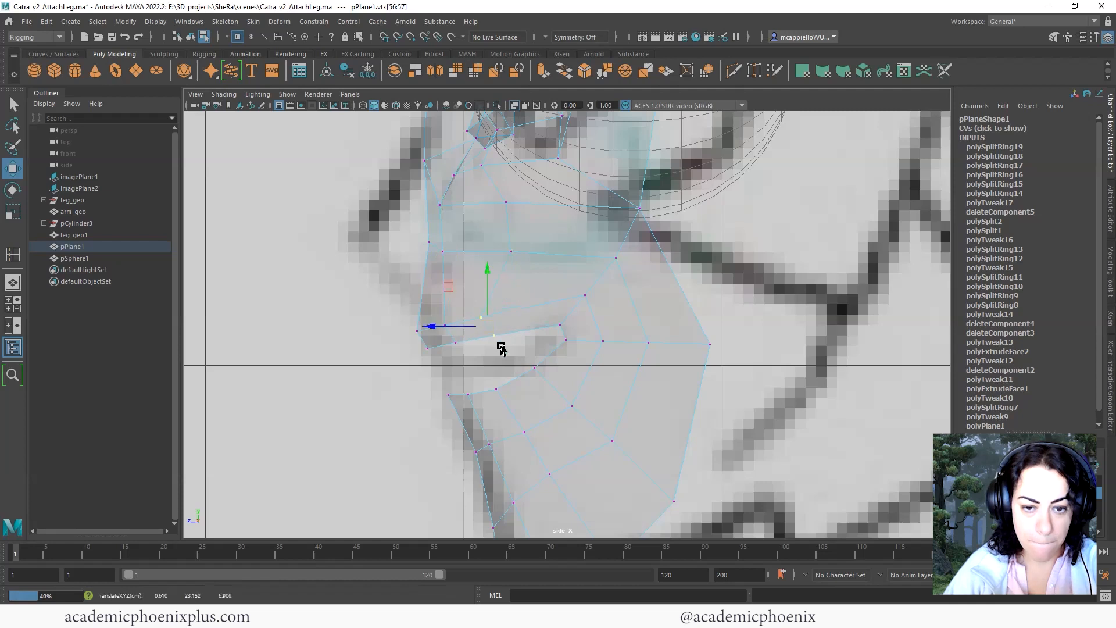
{"action": "left_click", "coordinate": [473, 310]}
{"action": "left_click", "coordinate": [480, 317]}
{"action": "left_click", "coordinate": [498, 337]}
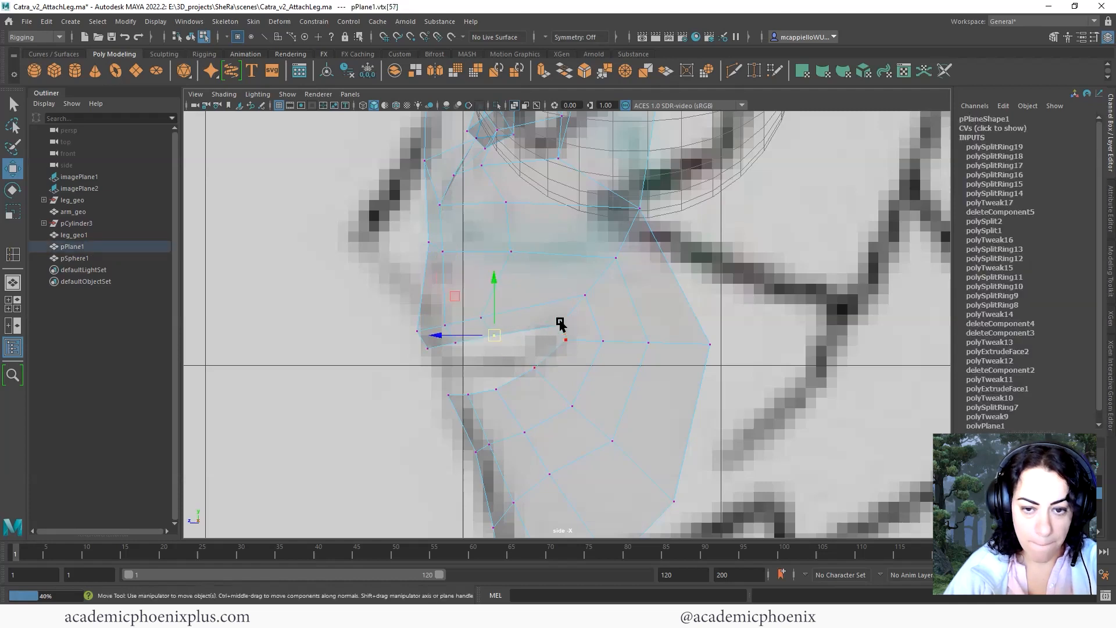
{"action": "left_click", "coordinate": [559, 324]}
Shift the two cheek vertices beside the nose forward in side view.
{"action": "left_click", "coordinate": [511, 252]}
{"action": "left_click_drag", "start_coordinate": [510, 251], "coordinate": [485, 243]}
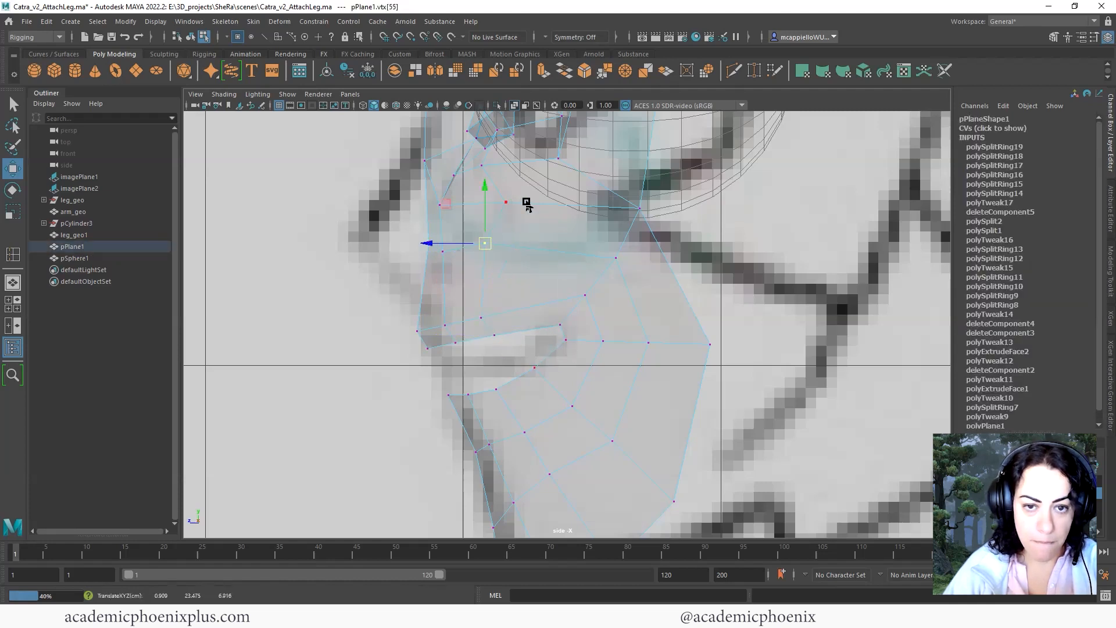
{"action": "left_click", "coordinate": [507, 203]}
{"action": "left_click_drag", "start_coordinate": [506, 203], "coordinate": [486, 202]}
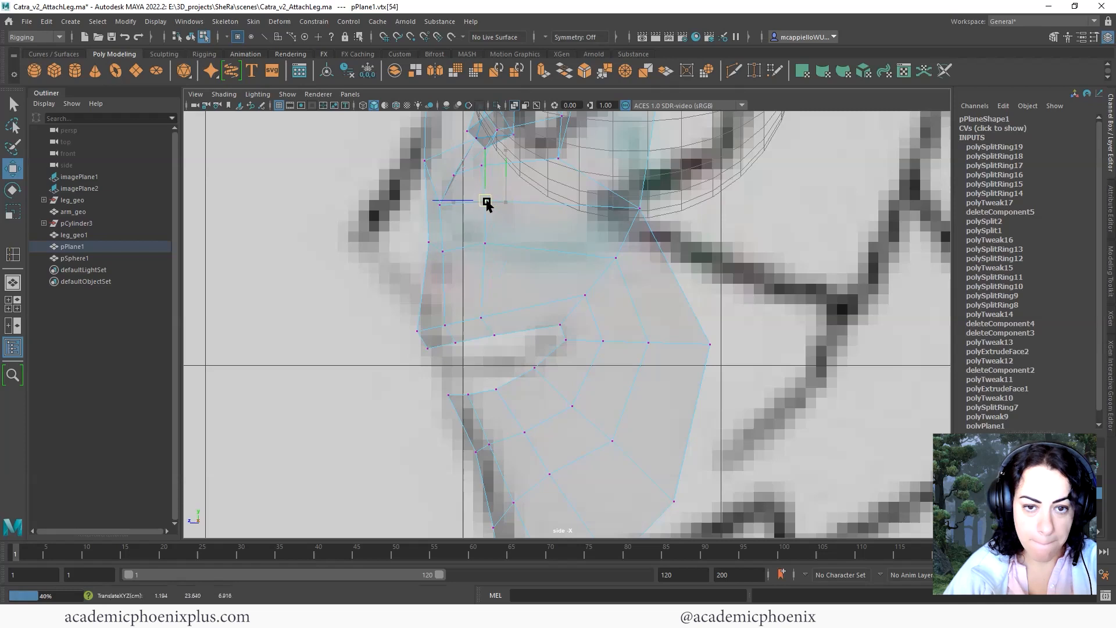
Move the vertices below the lower lip forward and up toward the mouth in side view.
{"action": "left_click", "coordinate": [466, 394]}
{"action": "left_click_drag", "start_coordinate": [465, 394], "coordinate": [466, 397]}
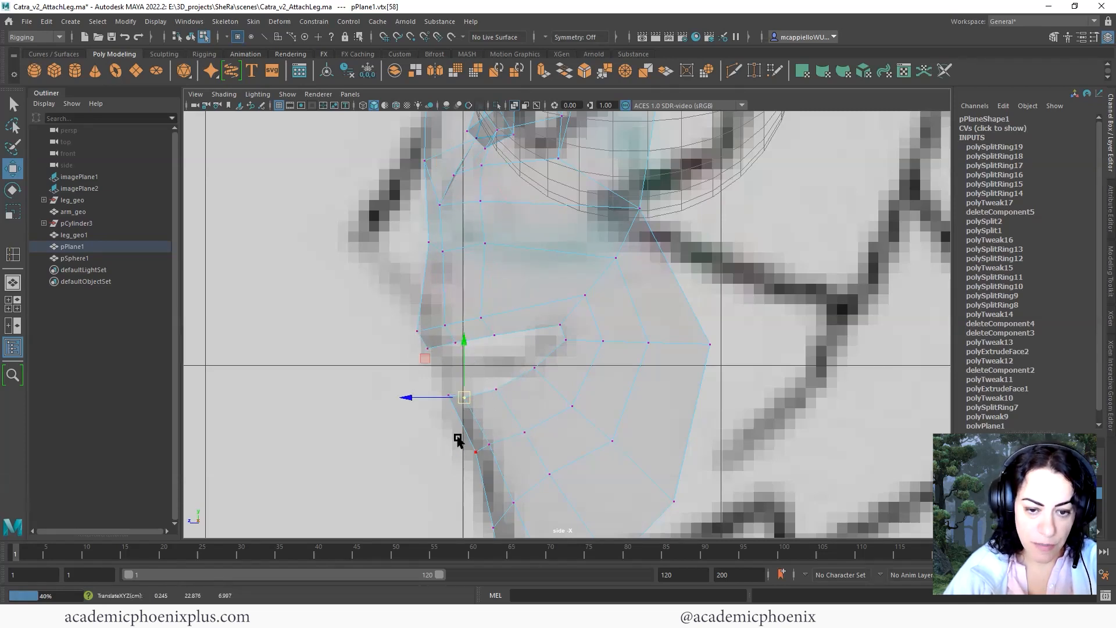
{"action": "left_click", "coordinate": [475, 452]}
{"action": "left_click_drag", "start_coordinate": [475, 451], "coordinate": [502, 411]}
{"action": "left_click", "coordinate": [524, 432]}
{"action": "left_click", "coordinate": [573, 407]}
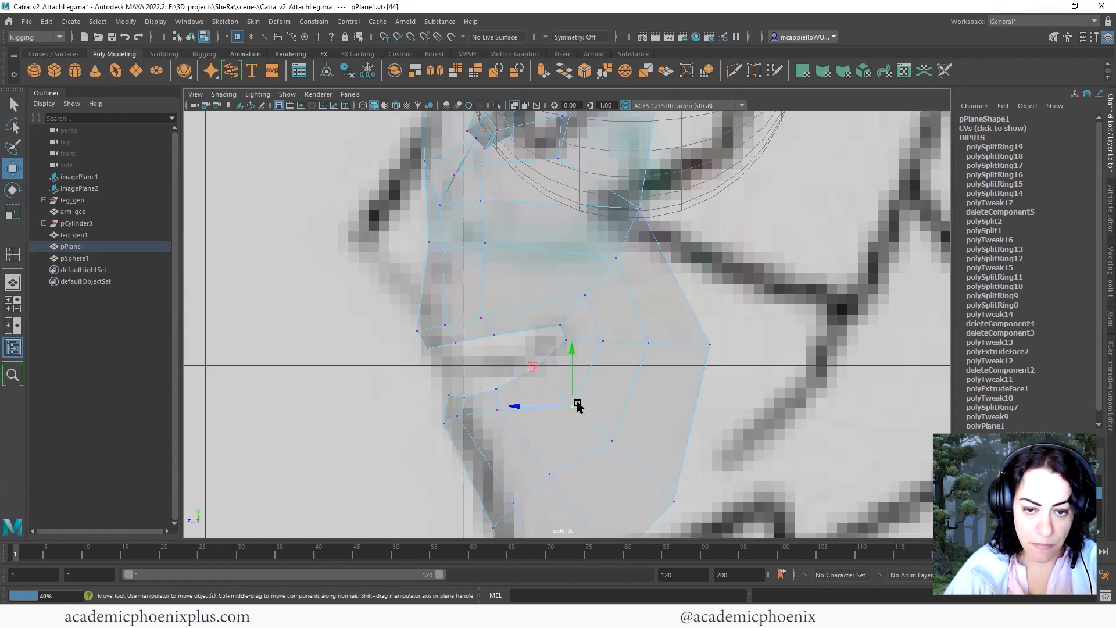
{"action": "left_click_drag", "start_coordinate": [574, 406], "coordinate": [548, 390]}
Pull the vertex outside the mouth corner forward, and bring the one above it forward and down toward the lips.
{"action": "left_click", "coordinate": [603, 341]}
{"action": "left_click_drag", "start_coordinate": [603, 341], "coordinate": [576, 343]}
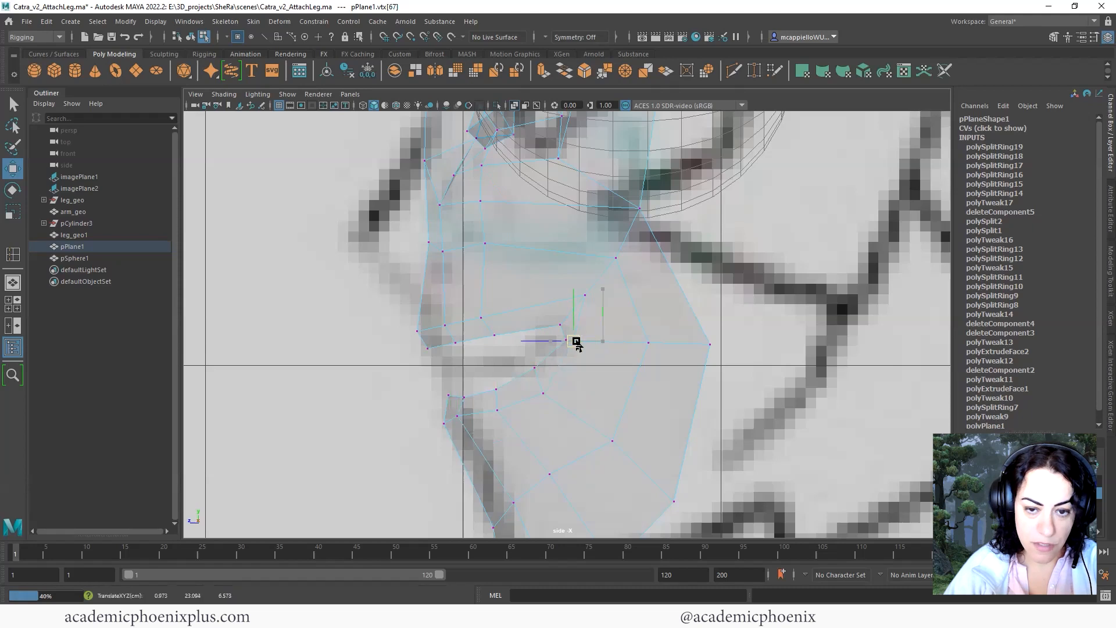
{"action": "left_click", "coordinate": [580, 288]}
{"action": "left_click_drag", "start_coordinate": [588, 295], "coordinate": [565, 314]}
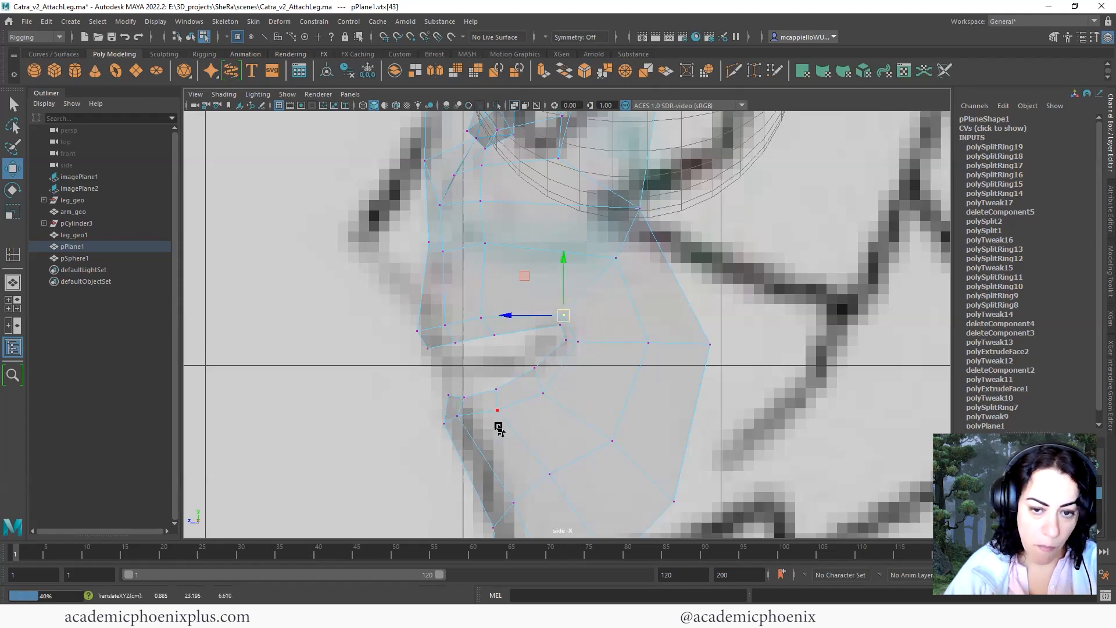
{"action": "left_click", "coordinate": [455, 342]}
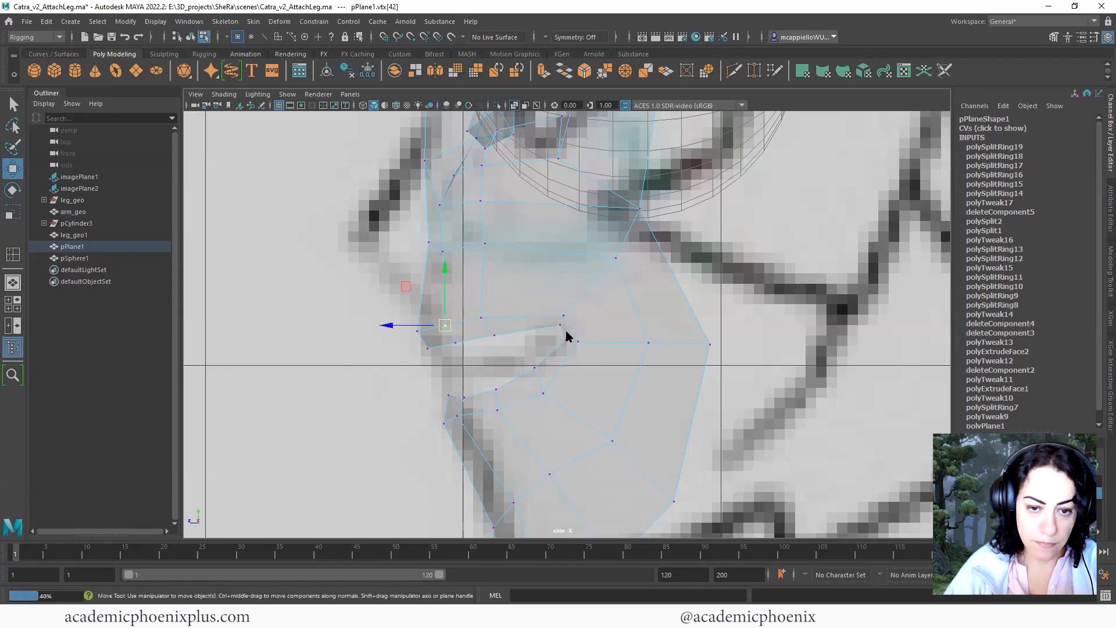
Adjust the lower-lip vertex next to the centre line in perspective view, checking the chin and mouth shape.
{"action": "key", "text": "space"}
{"action": "key", "text": "space"}
{"action": "right_click_drag", "start_coordinate": [602, 299], "coordinate": [721, 324], "text": "alt"}
{"action": "left_click_drag", "start_coordinate": [722, 324], "coordinate": [566, 430], "text": "alt"}
{"action": "left_click", "coordinate": [579, 435]}
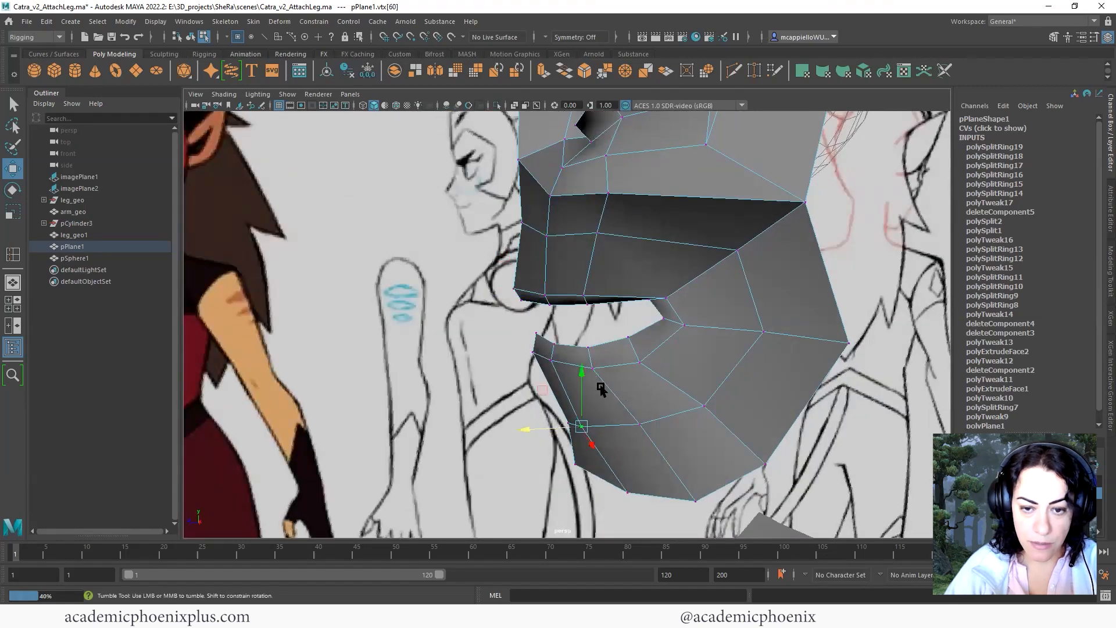
{"action": "left_click_drag", "start_coordinate": [600, 388], "coordinate": [528, 336], "text": "alt"}
{"action": "left_click", "coordinate": [545, 344]}
{"action": "left_click_drag", "start_coordinate": [528, 336], "coordinate": [523, 335]}
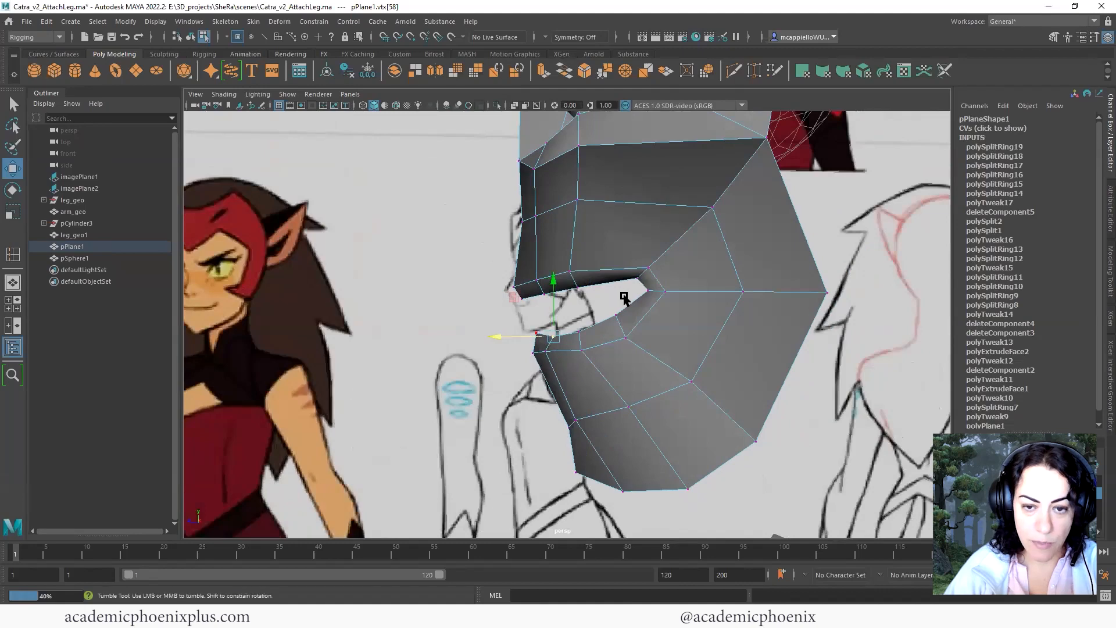
{"action": "left_click_drag", "start_coordinate": [623, 298], "coordinate": [640, 273], "text": "alt"}
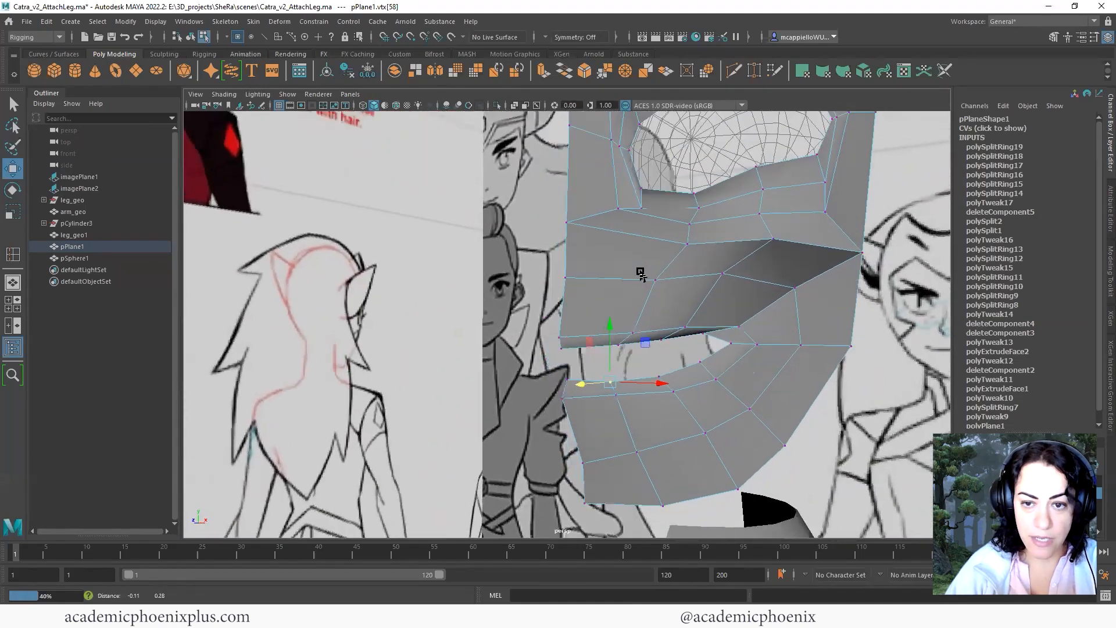
Nudge the vertex below the inner eye corner slightly to smooth the lower eye area.
{"action": "middle_click_drag", "start_coordinate": [641, 273], "coordinate": [628, 259], "text": "alt"}
{"action": "scroll", "coordinate": [627, 262], "scroll_direction": "down", "scroll_amount": 2}
{"action": "left_click", "coordinate": [627, 266]}
{"action": "left_click", "coordinate": [628, 266]}
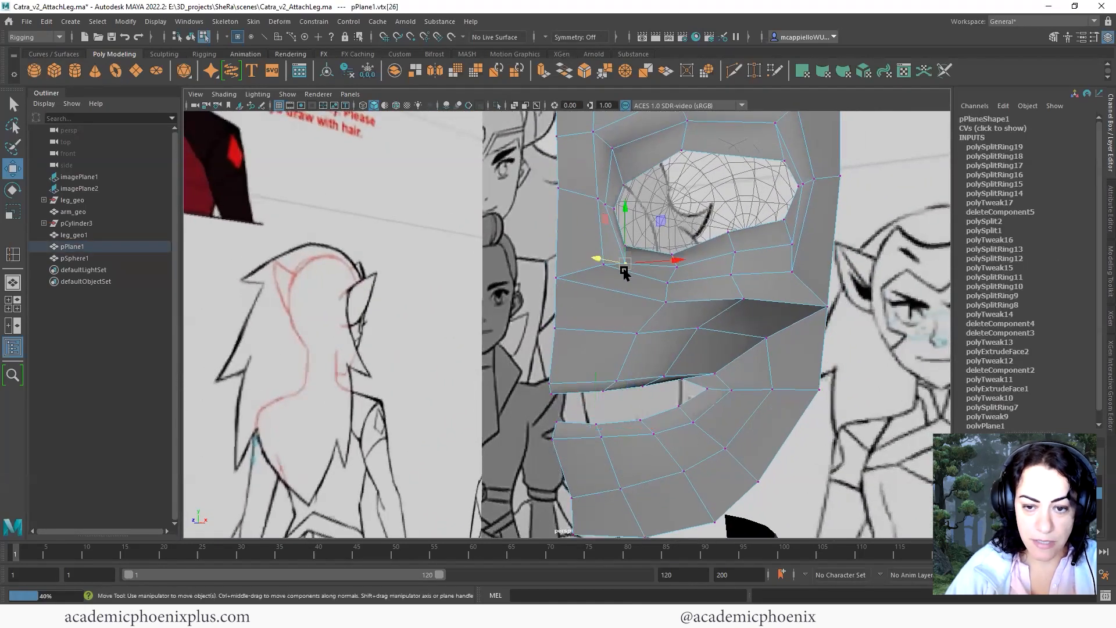
{"action": "left_click_drag", "start_coordinate": [624, 270], "coordinate": [620, 259]}
Pull the cheek vertex above the mouth corner and the one nearer the nose forward.
{"action": "left_click_drag", "start_coordinate": [616, 339], "coordinate": [607, 365], "text": "alt"}
{"action": "left_click", "coordinate": [625, 355]}
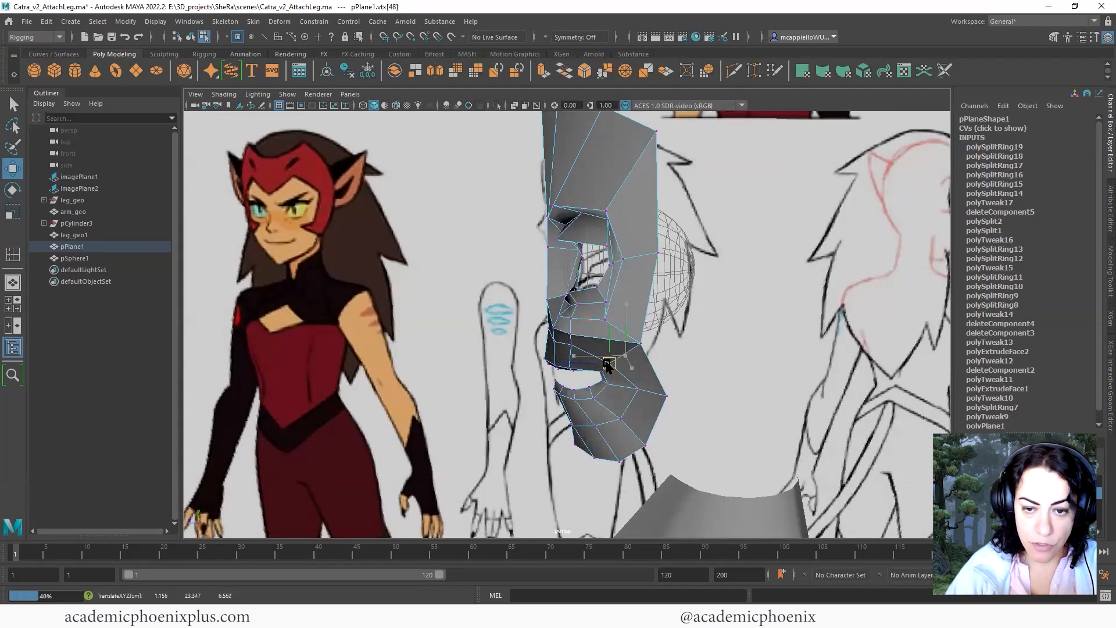
{"action": "left_click", "coordinate": [572, 344]}
Preview the half face smoothed, inspect it from several angles, and return to object mode with the unsmoothed mesh.
{"action": "key", "text": "3"}
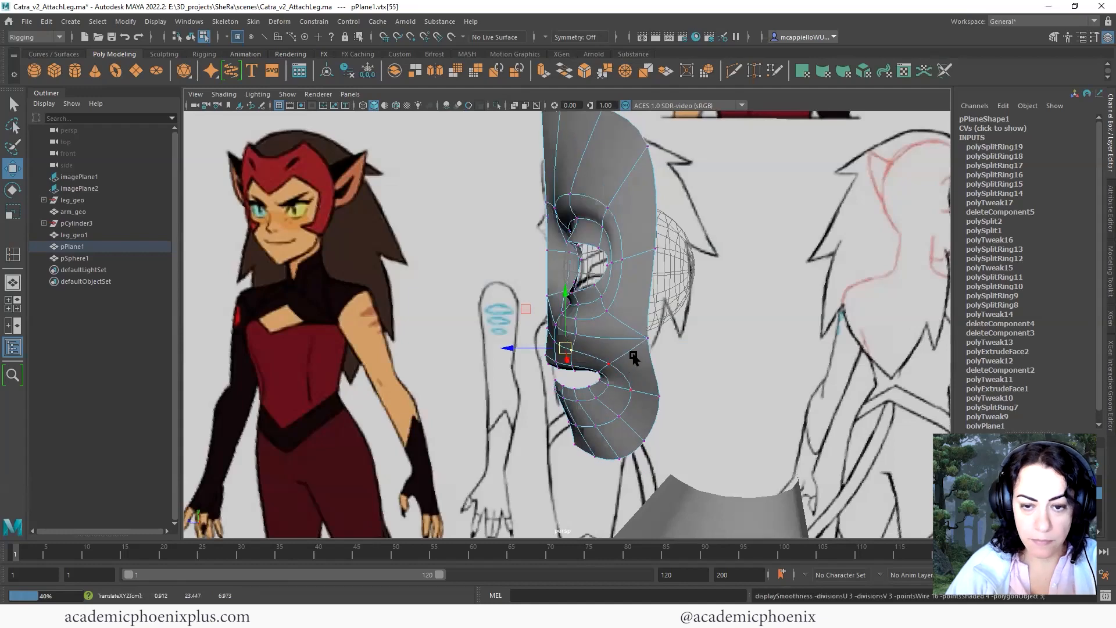
{"action": "left_click_drag", "start_coordinate": [636, 357], "coordinate": [706, 319], "text": "alt"}
{"action": "right_click_drag", "start_coordinate": [681, 320], "coordinate": [755, 296]}
{"action": "left_click", "coordinate": [781, 314]}
{"action": "left_click_drag", "start_coordinate": [664, 301], "coordinate": [651, 372], "text": "alt"}
{"action": "left_click", "coordinate": [651, 372]}
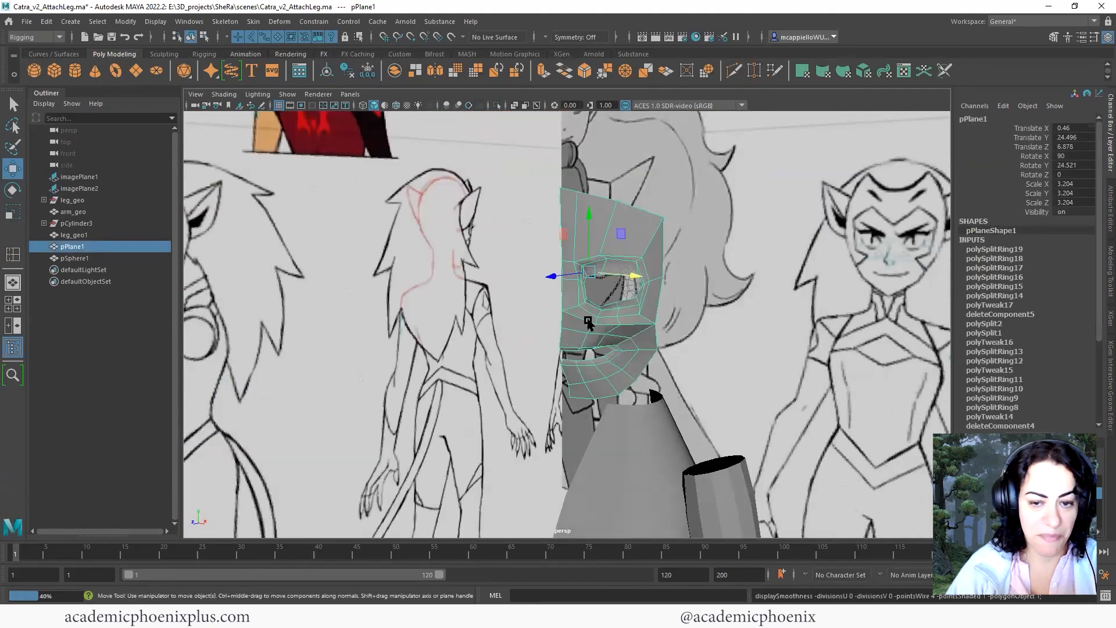
Insert a vertical edge loop close to the centre line, running between the nose base and the upper lip.
{"action": "right_click_drag", "start_coordinate": [651, 372], "coordinate": [726, 363], "text": "alt"}
{"action": "left_click_drag", "start_coordinate": [726, 363], "coordinate": [632, 287], "text": "alt"}
{"action": "right_click_drag", "start_coordinate": [630, 282], "coordinate": [602, 292], "text": "shift"}
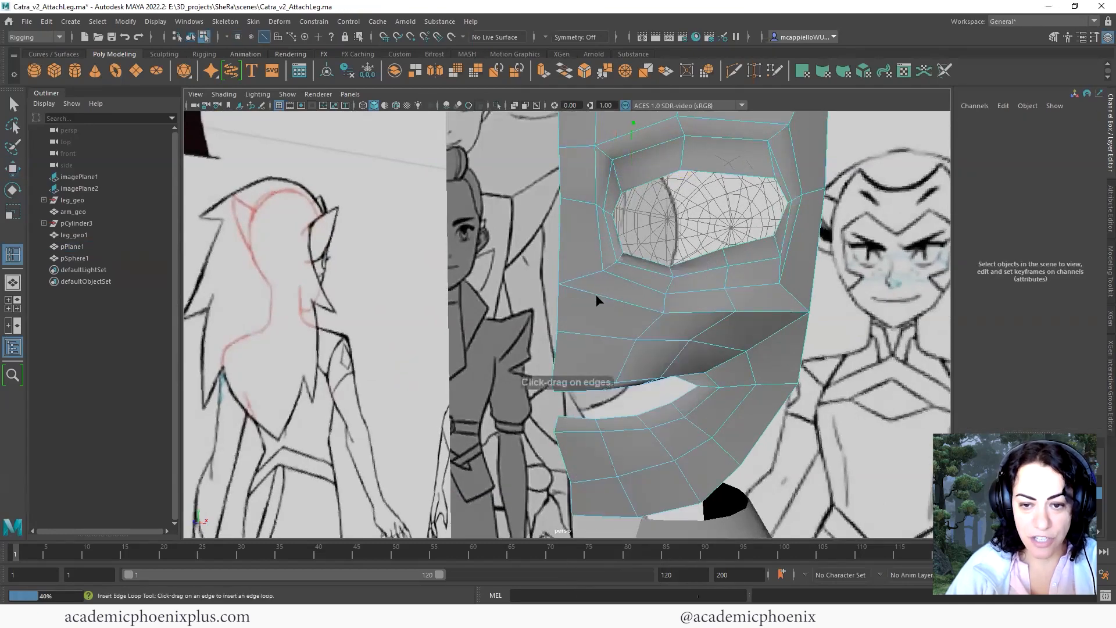
{"action": "left_click", "coordinate": [598, 300]}
{"action": "left_click_drag", "start_coordinate": [599, 319], "coordinate": [598, 348], "text": "alt"}
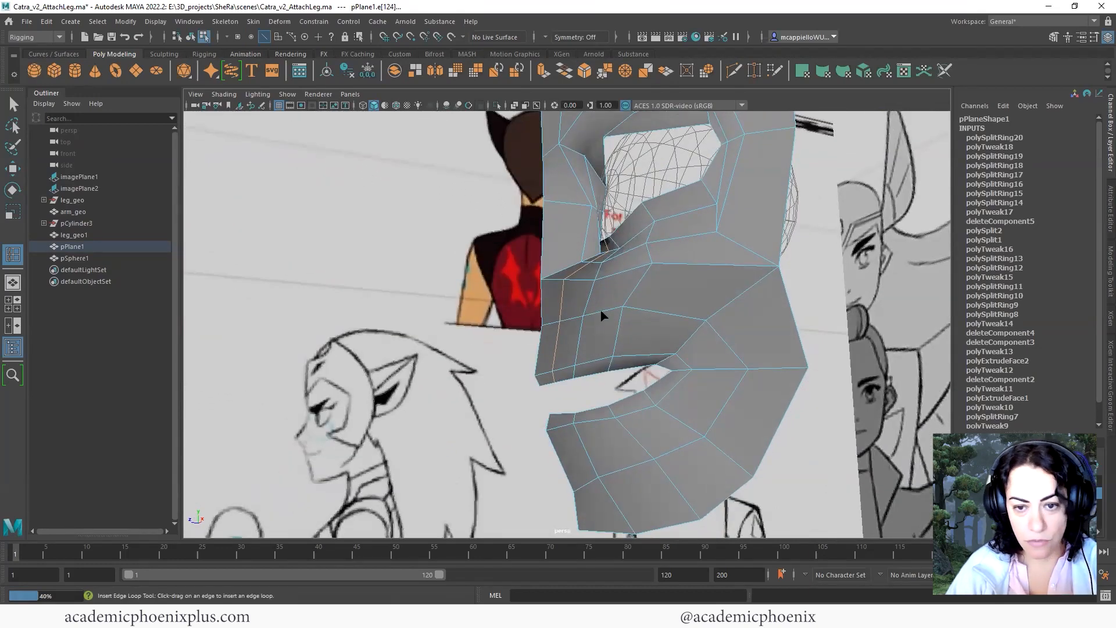
{"action": "left_click", "coordinate": [12, 105]}
Move the nose-base vertex nearest the new edge loop slightly backward in side view.
{"action": "key", "text": "space"}
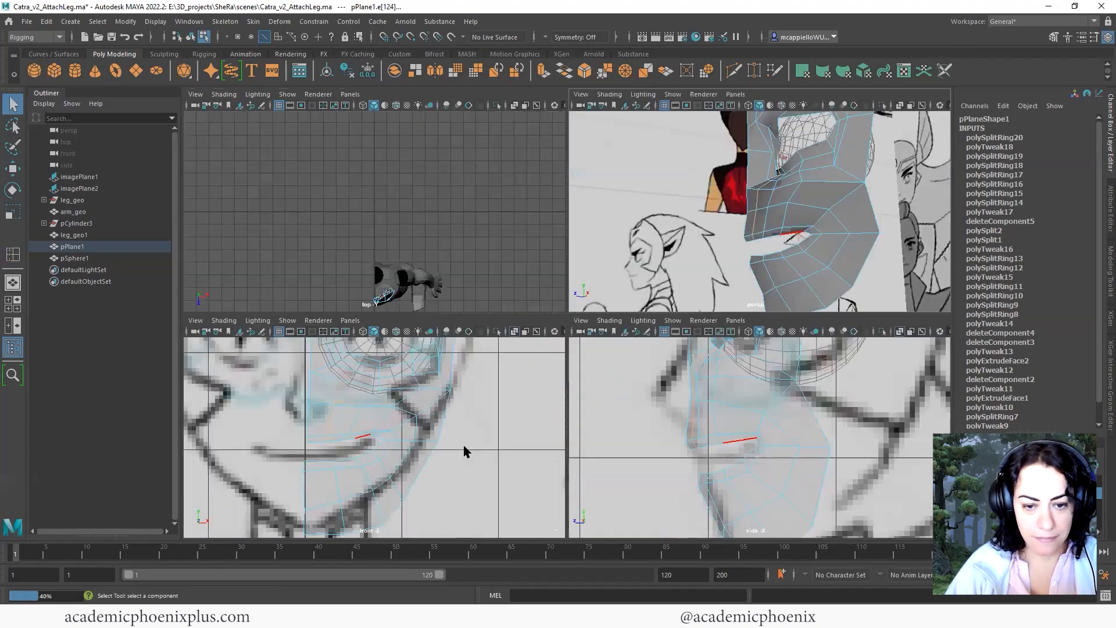
{"action": "key", "text": "space"}
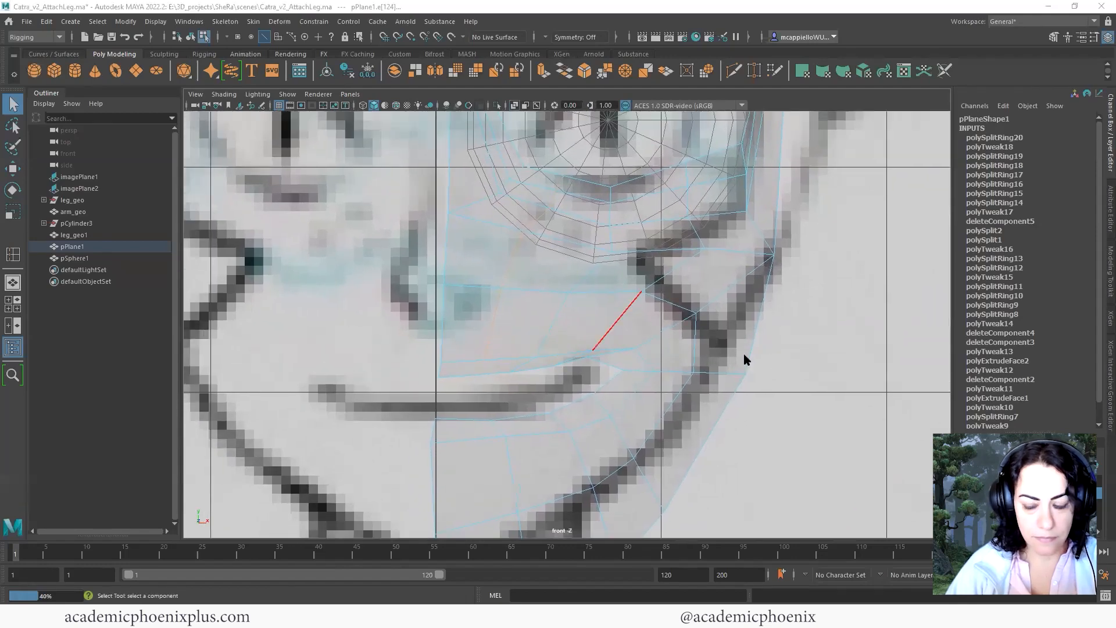
{"action": "key", "text": "space"}
{"action": "key", "text": "space"}
{"action": "middle_click_drag", "start_coordinate": [745, 416], "coordinate": [529, 344], "text": "alt"}
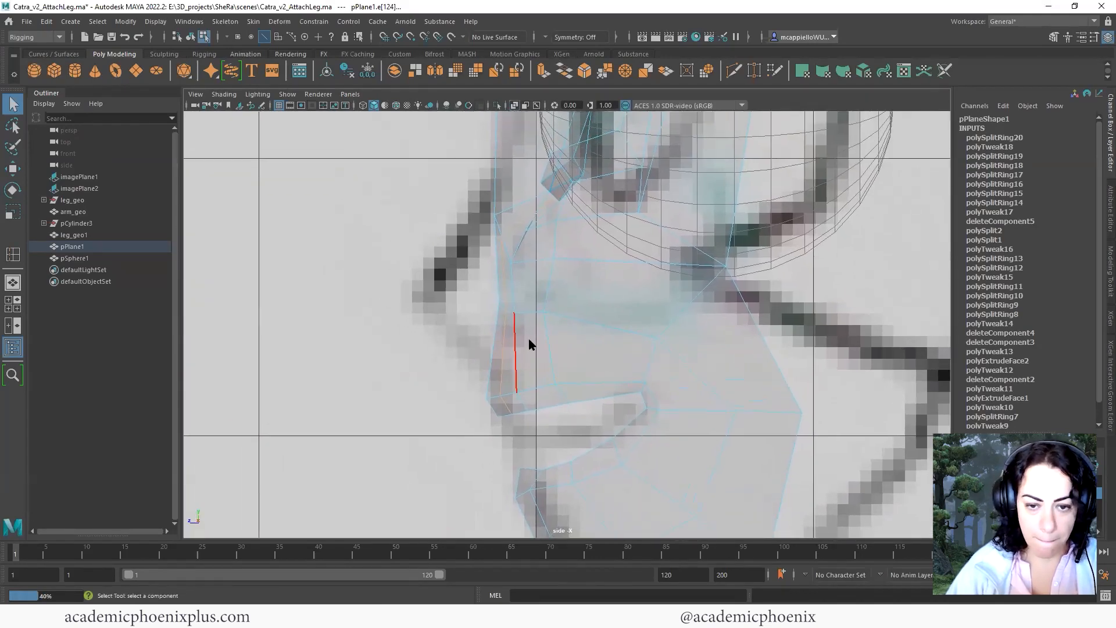
{"action": "right_click_drag", "start_coordinate": [526, 294], "coordinate": [527, 327]}
{"action": "left_click_drag", "start_coordinate": [528, 327], "coordinate": [506, 318], "text": "alt"}
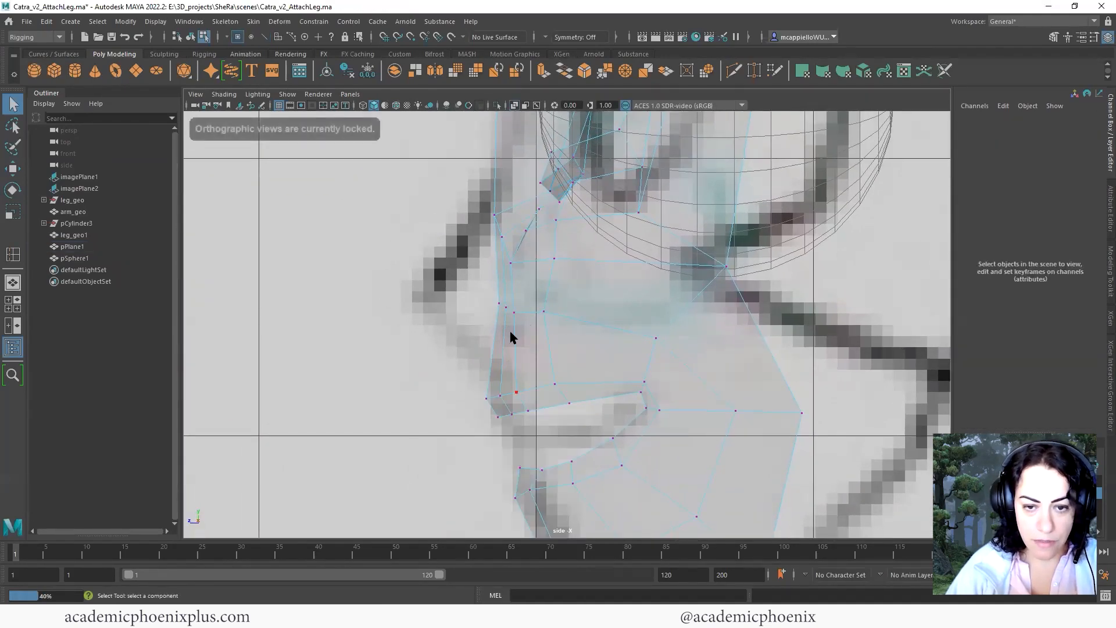
{"action": "left_click", "coordinate": [508, 313]}
{"action": "key", "text": "w"}
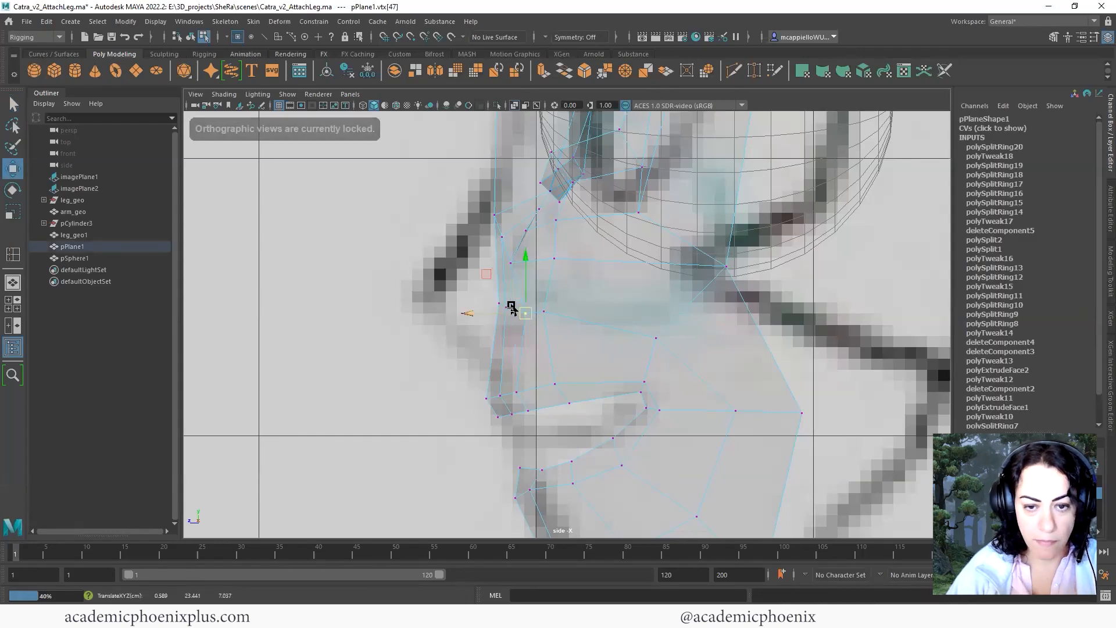
Lower the row of vertices under the nose and across the cheek toward the upper lip in side view.
{"action": "left_click", "coordinate": [506, 309]}
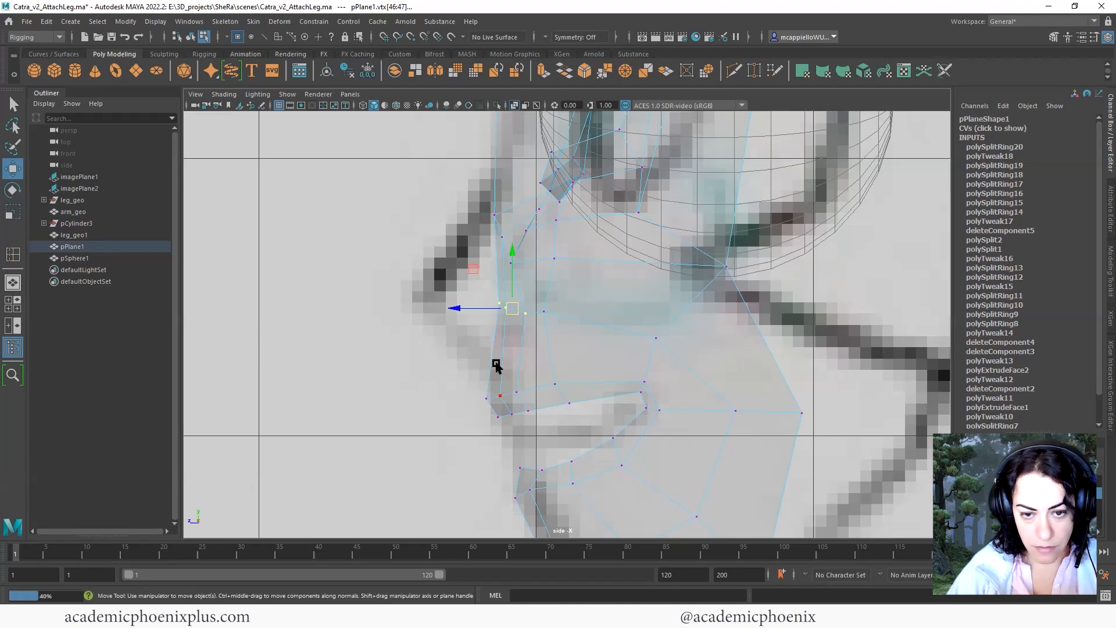
{"action": "left_click_drag", "start_coordinate": [518, 320], "coordinate": [537, 363]}
{"action": "left_click", "coordinate": [531, 378]}
{"action": "left_click", "coordinate": [570, 356]}
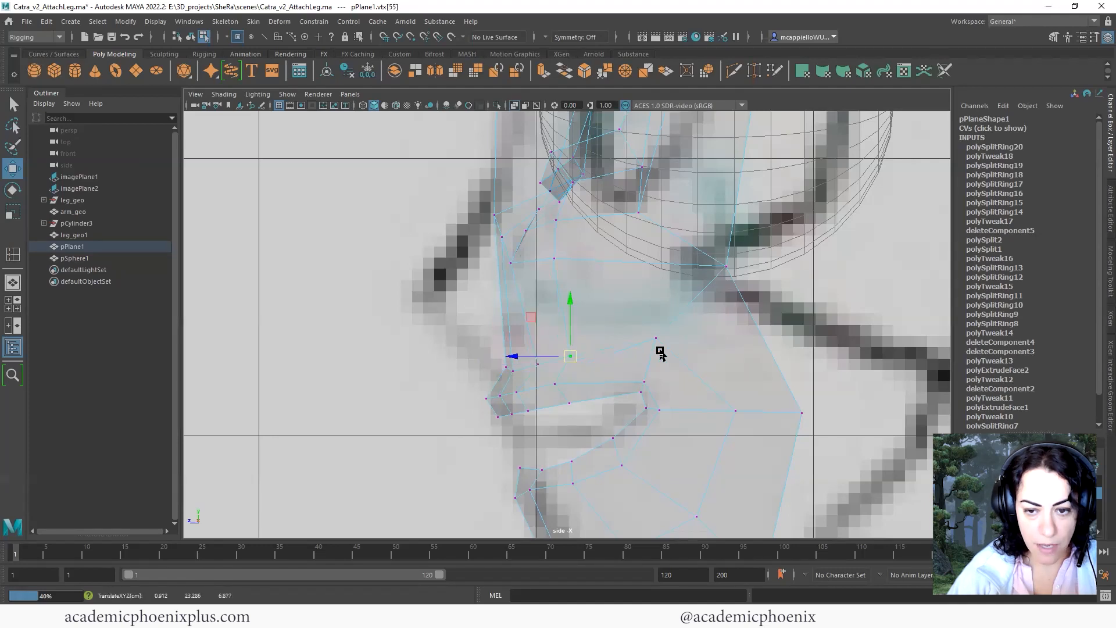
{"action": "left_click", "coordinate": [655, 338]}
{"action": "left_click_drag", "start_coordinate": [656, 339], "coordinate": [652, 353]}
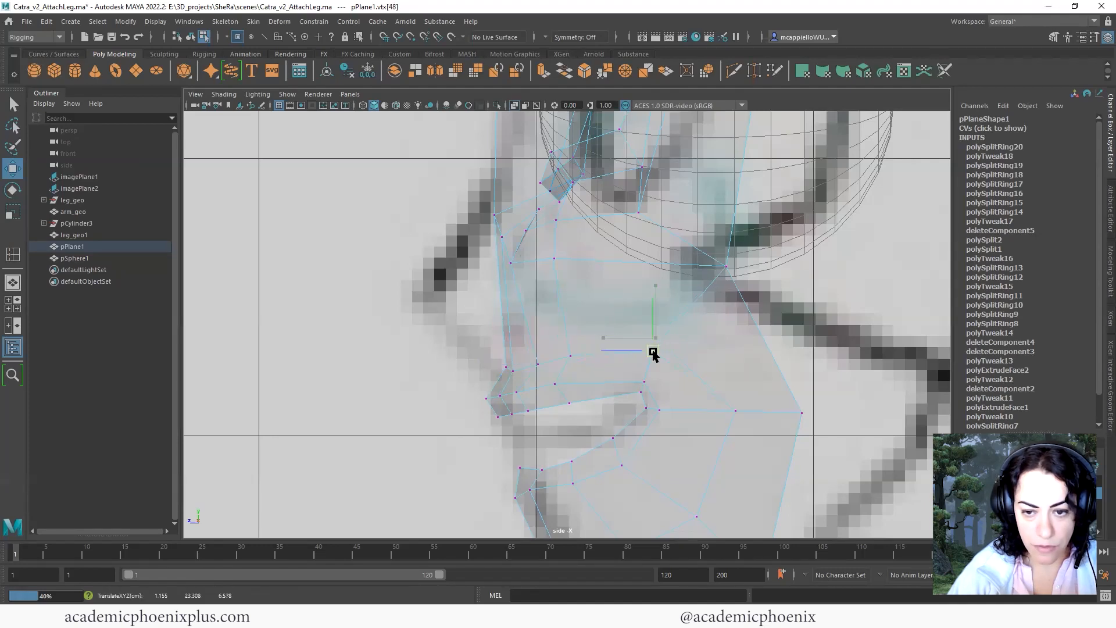
Move the cheek vertices beside and below the mouth corner forward, closer to the lips.
{"action": "left_click", "coordinate": [735, 411]}
{"action": "left_click_drag", "start_coordinate": [735, 411], "coordinate": [683, 406]}
{"action": "middle_click_drag", "start_coordinate": [704, 454], "coordinate": [740, 380], "text": "alt"}
{"action": "left_click", "coordinate": [728, 457]}
{"action": "left_click_drag", "start_coordinate": [728, 457], "coordinate": [695, 432]}
Shift the inner chin vertices below the lower lip forward and slightly up in side view.
{"action": "left_click", "coordinate": [660, 493]}
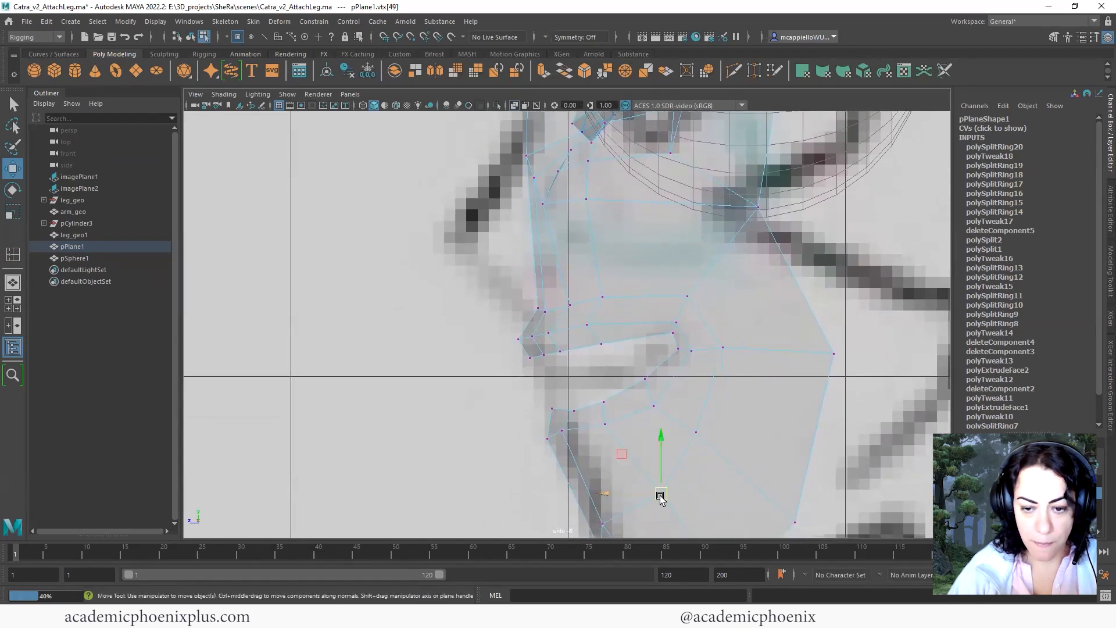
{"action": "left_click_drag", "start_coordinate": [661, 493], "coordinate": [645, 479]}
{"action": "middle_click_drag", "start_coordinate": [561, 515], "coordinate": [580, 478], "text": "alt"}
{"action": "left_click", "coordinate": [620, 485]}
{"action": "left_click_drag", "start_coordinate": [620, 485], "coordinate": [607, 481]}
Examine the face mesh in side and perspective views, checking the faces running from the nose bridge under the eye to the cheek.
{"action": "scroll", "coordinate": [644, 401], "scroll_direction": "down", "scroll_amount": 3}
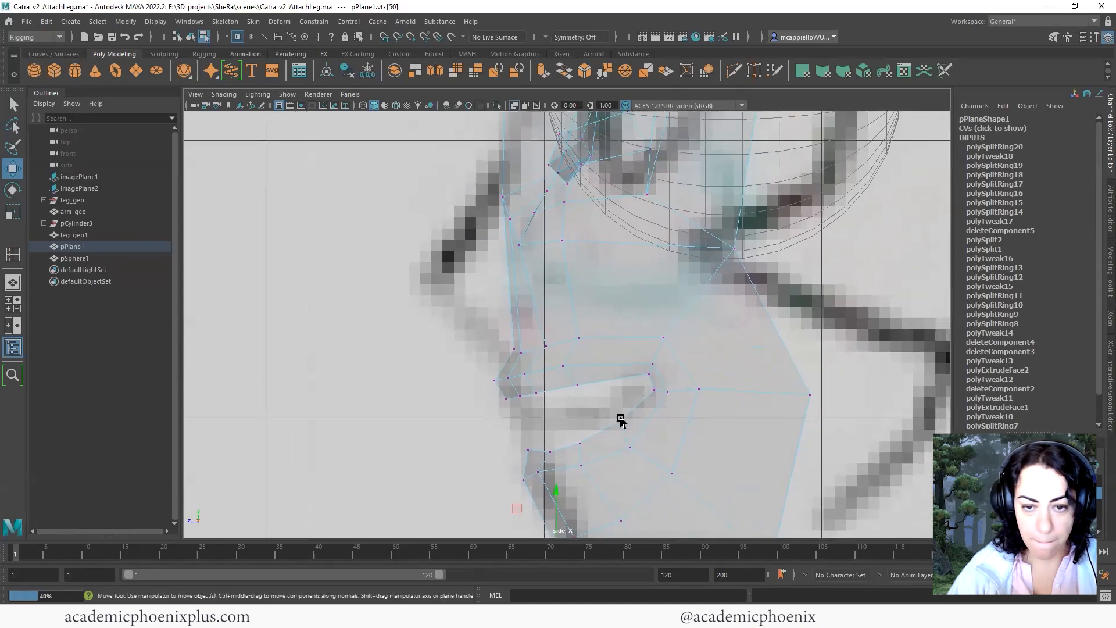
{"action": "scroll", "coordinate": [570, 386], "scroll_direction": "down", "scroll_amount": 2}
{"action": "scroll", "coordinate": [602, 368], "scroll_direction": "up", "scroll_amount": 3}
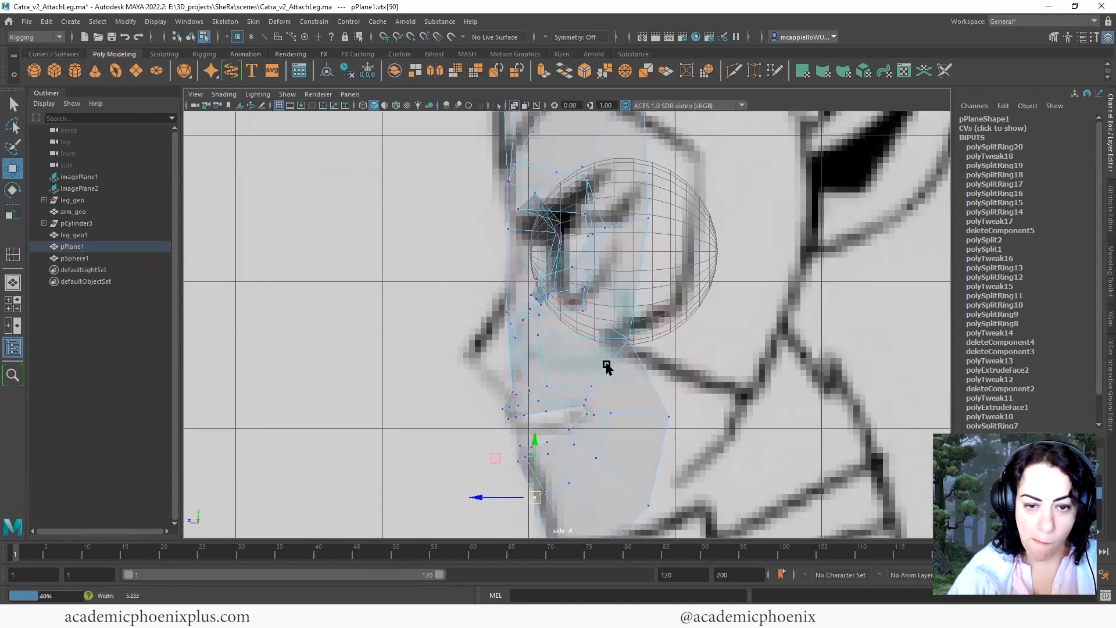
{"action": "key", "text": "space"}
{"action": "key", "text": "space"}
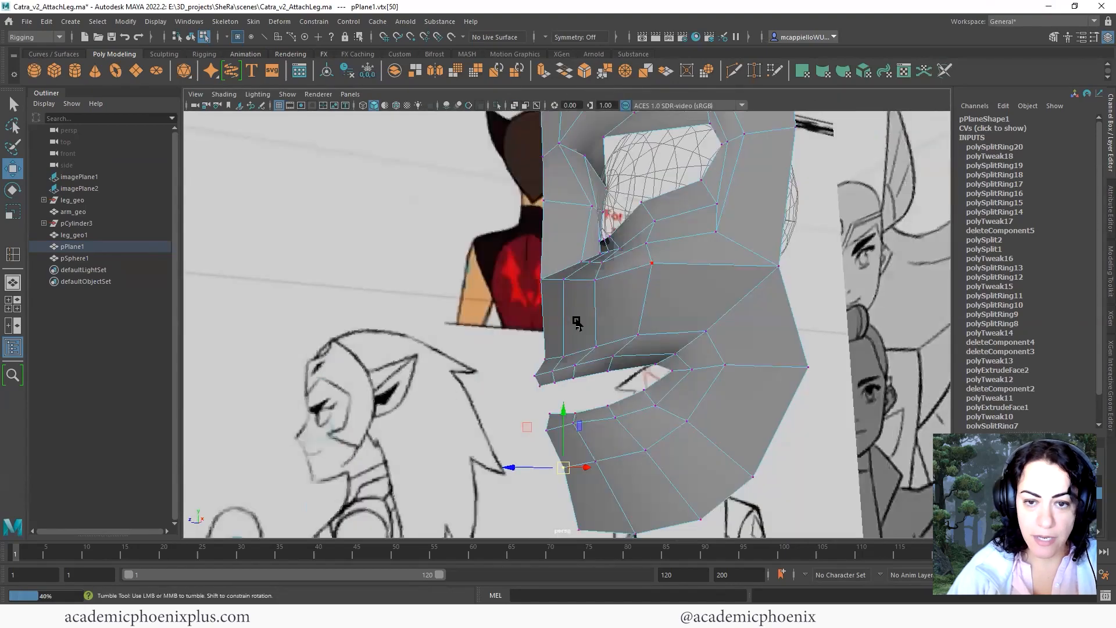
{"action": "left_click_drag", "start_coordinate": [578, 319], "coordinate": [582, 257], "text": "alt"}
{"action": "right_click_drag", "start_coordinate": [591, 223], "coordinate": [605, 206]}
{"action": "left_click_drag", "start_coordinate": [605, 190], "coordinate": [605, 349]}
{"action": "scroll", "coordinate": [652, 384], "scroll_direction": "up", "scroll_amount": 4}
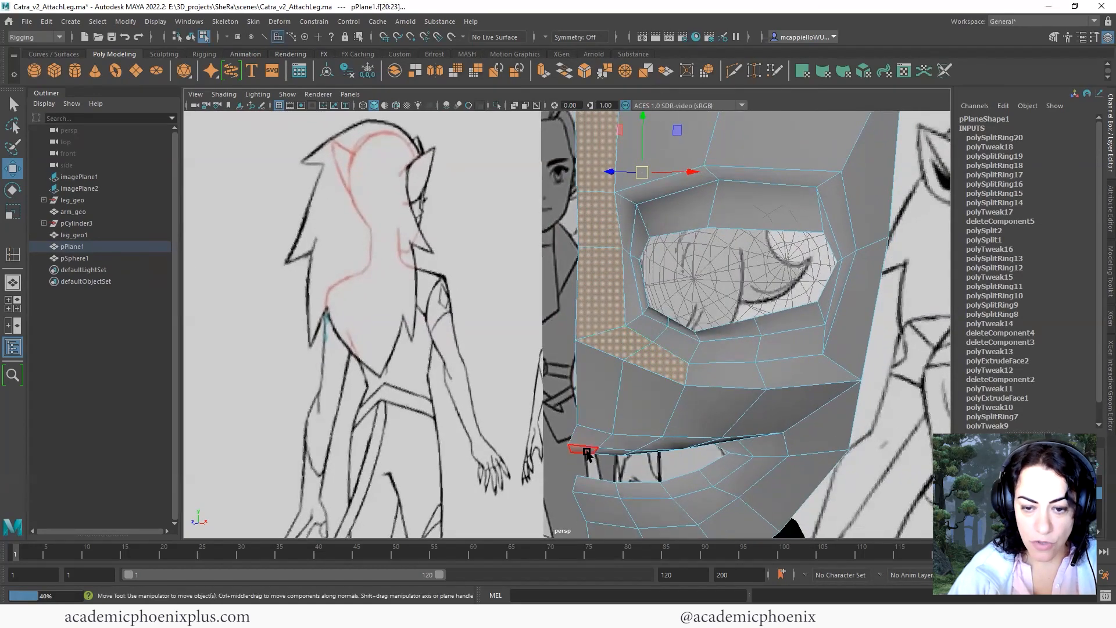
{"action": "left_click", "coordinate": [721, 377]}
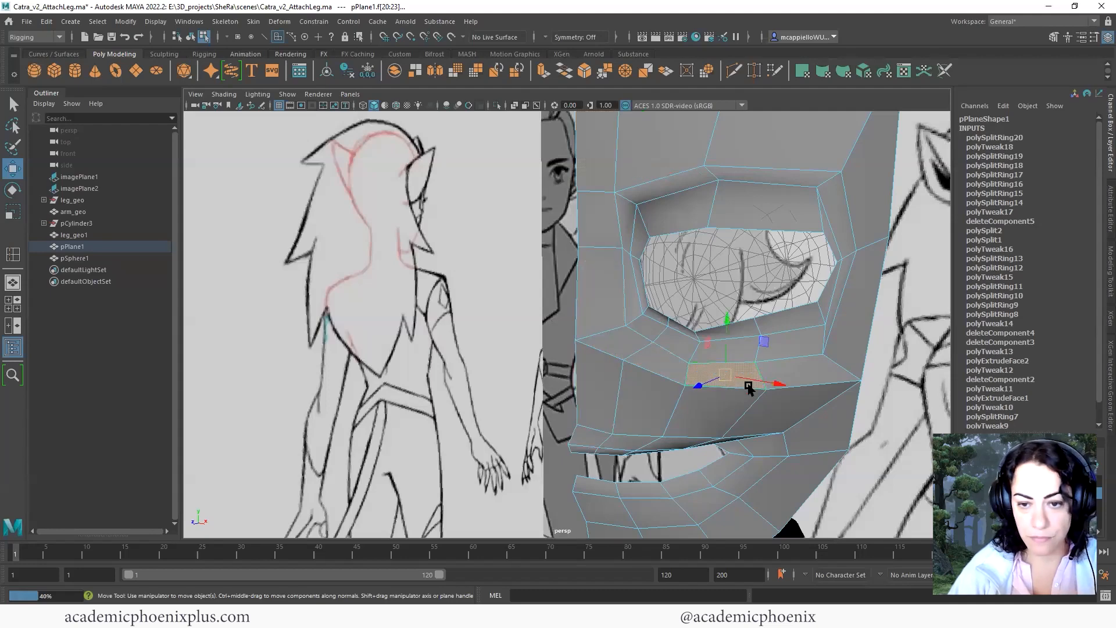
{"action": "left_click_drag", "start_coordinate": [720, 377], "coordinate": [665, 340], "text": "alt"}
{"action": "right_click_drag", "start_coordinate": [668, 312], "coordinate": [692, 296]}
{"action": "right_click_drag", "start_coordinate": [613, 308], "coordinate": [600, 327], "text": "shift"}
{"action": "left_click_drag", "start_coordinate": [600, 326], "coordinate": [654, 314], "text": "alt"}
{"action": "left_click", "coordinate": [652, 313]}
{"action": "key", "text": "ctrl+z"}
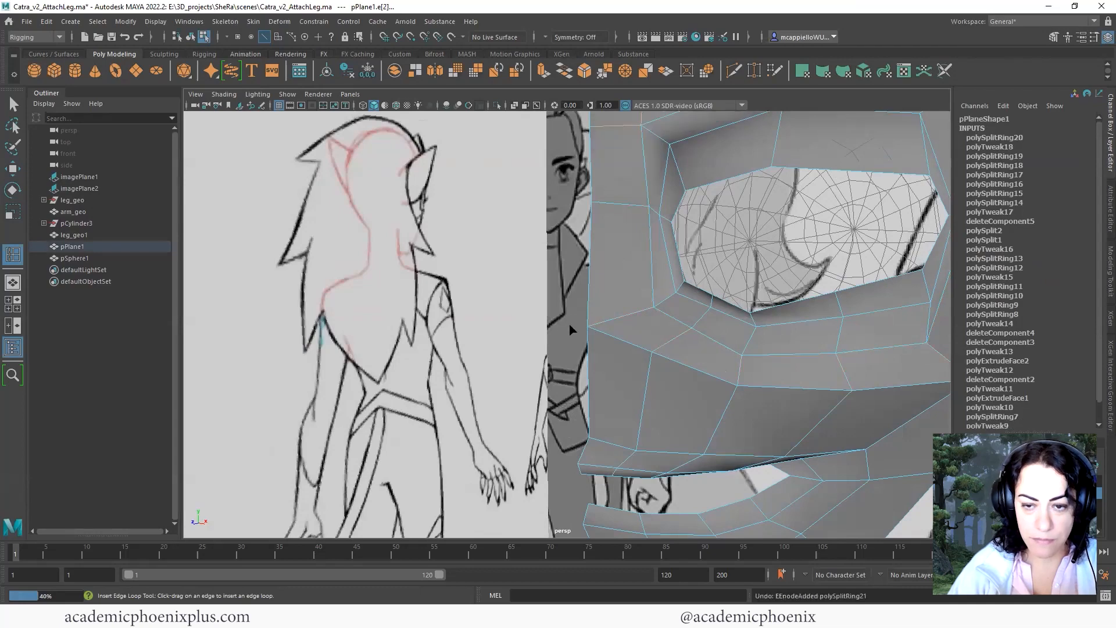
{"action": "key", "text": "q"}
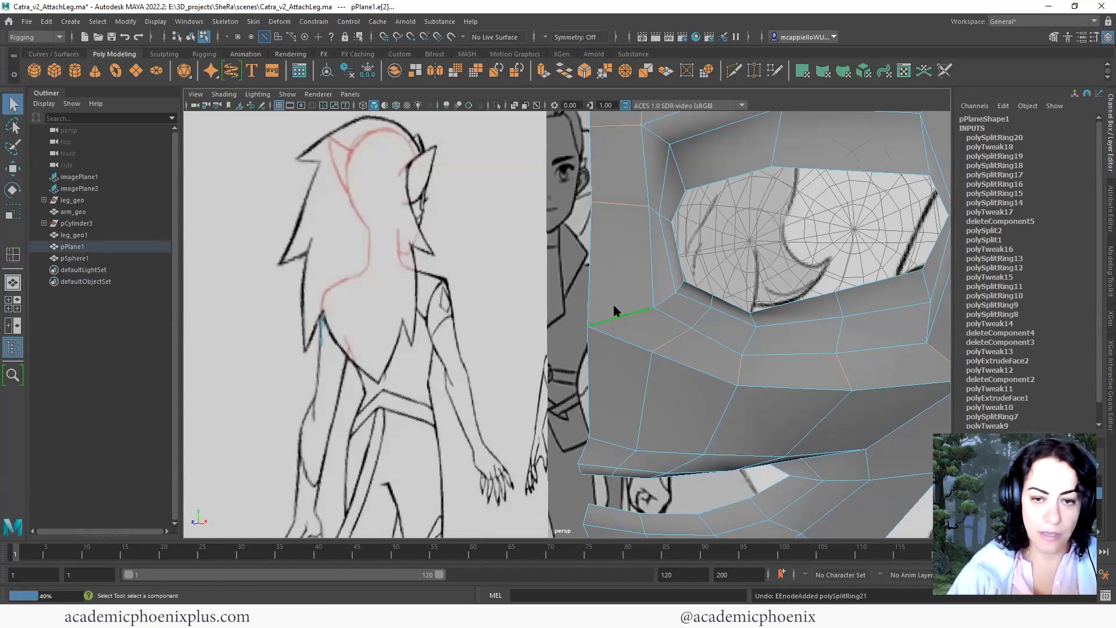
Cut an edge with Multi-Cut from the vertex below the inner eye corner down to the cheek vertex beneath it.
{"action": "right_click", "coordinate": [610, 309], "text": "shift"}
{"action": "left_click", "coordinate": [556, 309]}
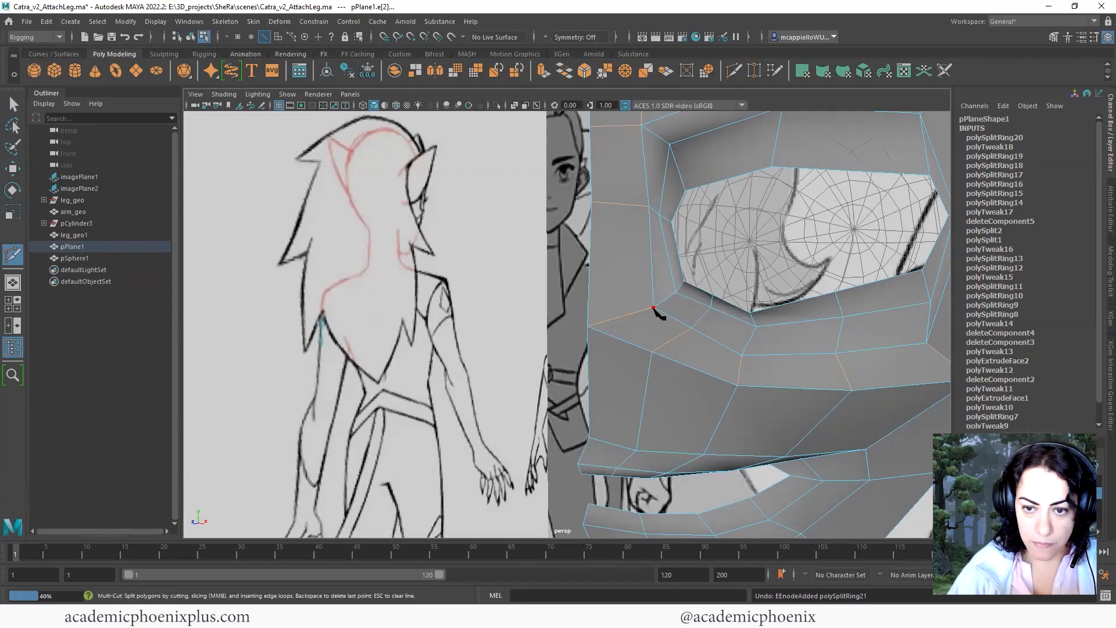
{"action": "left_click", "coordinate": [637, 370]}
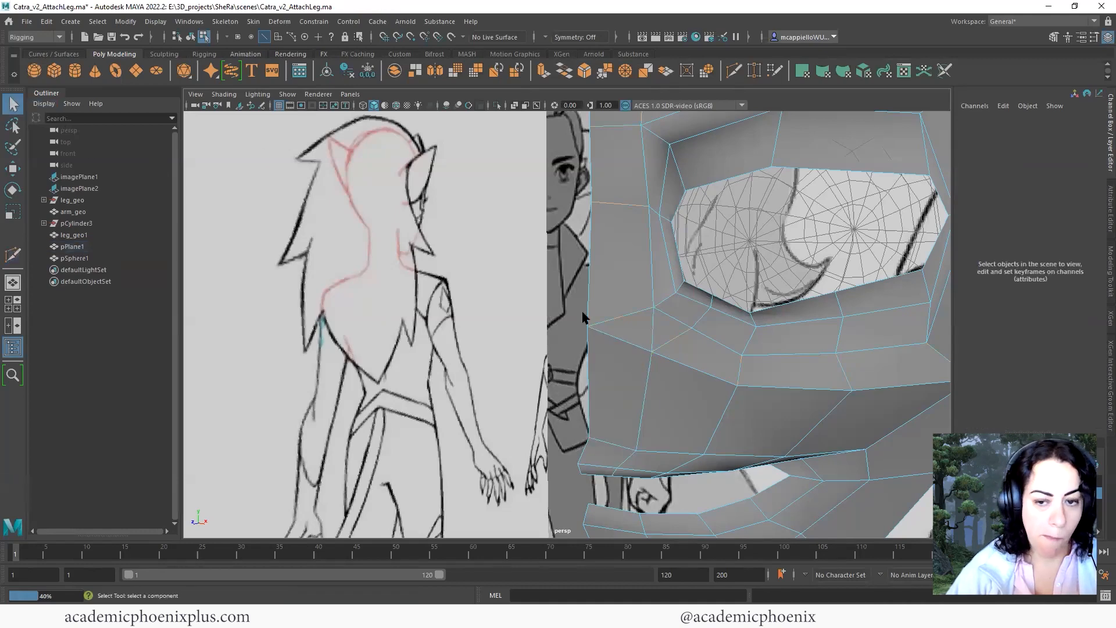
Delete the two diagonal edges running from the face's centre line to the vertices below the inner eye corner.
{"action": "right_click_drag", "start_coordinate": [630, 296], "coordinate": [626, 257]}
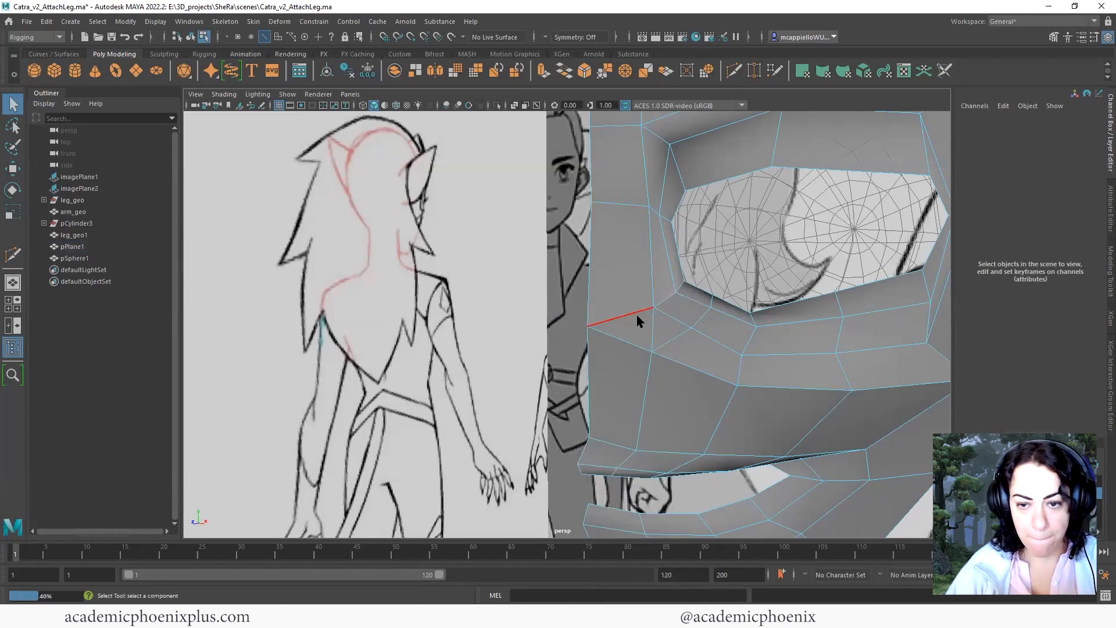
{"action": "left_click", "coordinate": [635, 319]}
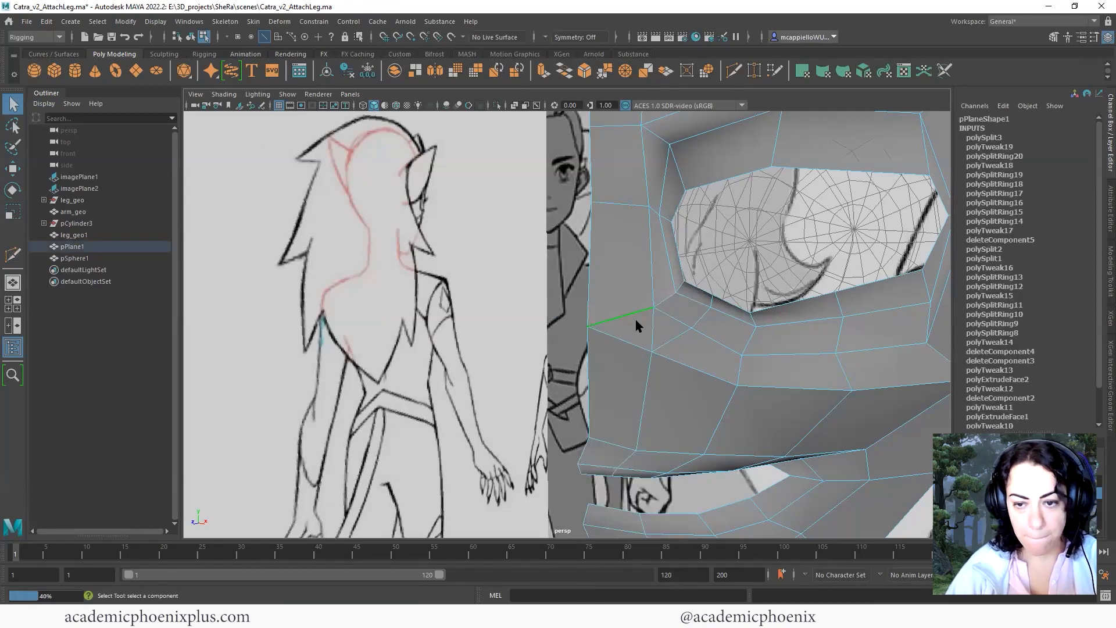
{"action": "left_click", "coordinate": [633, 392]}
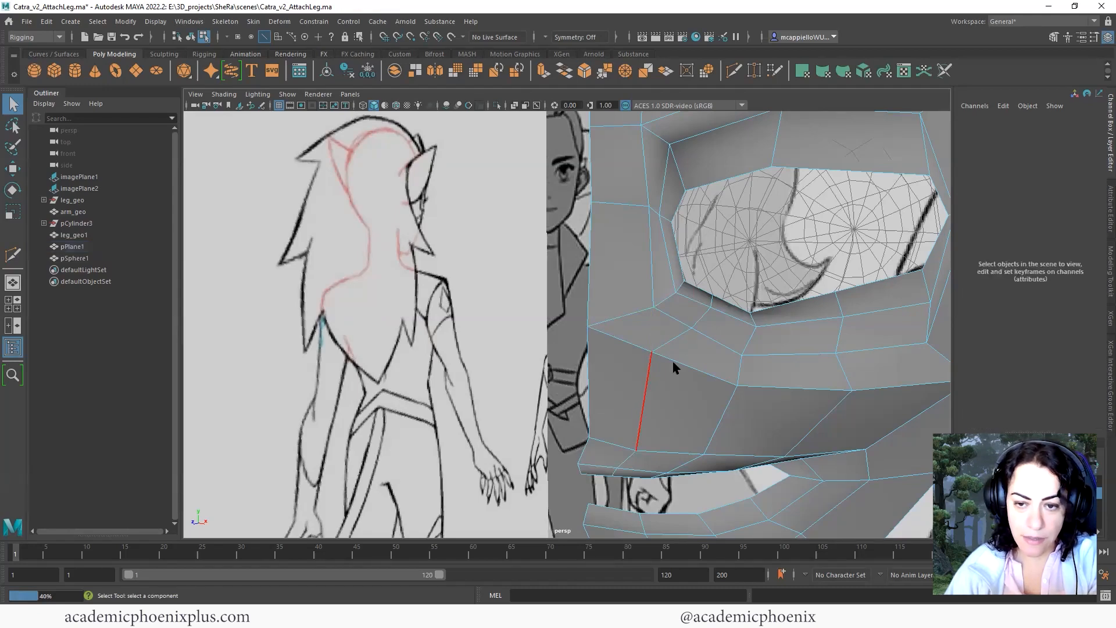
{"action": "left_click", "coordinate": [630, 345]}
{"action": "key", "text": "Delete"}
{"action": "left_click", "coordinate": [623, 314]}
{"action": "key", "text": "Delete"}
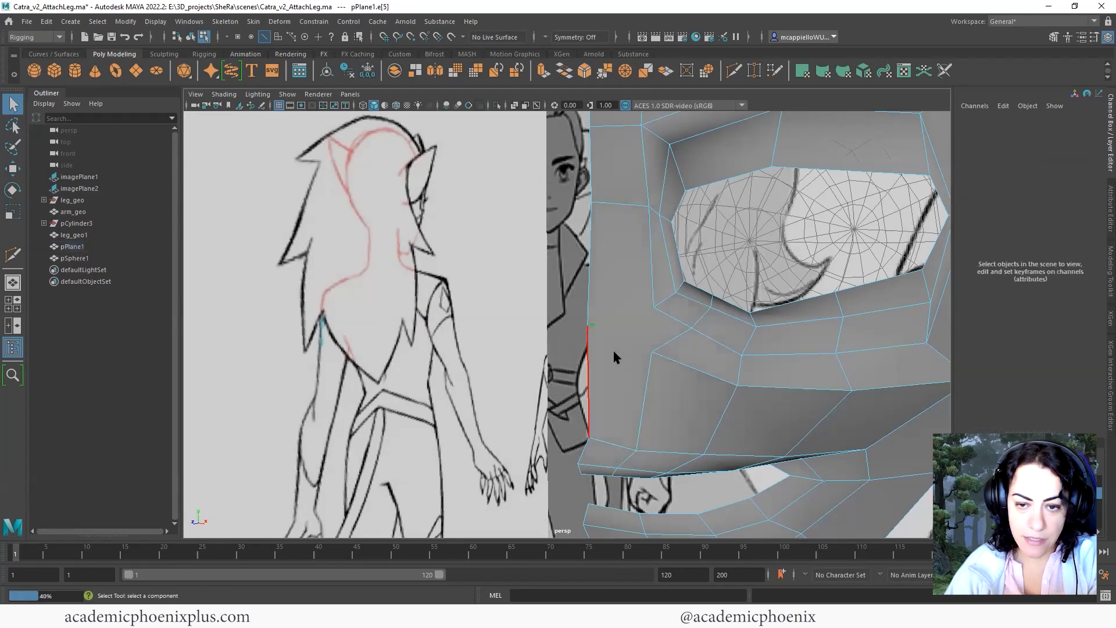
Cut three edges with Multi-Cut from the vertices below the inner eye corner across to the face's centre line.
{"action": "right_click", "coordinate": [619, 334], "text": "shift"}
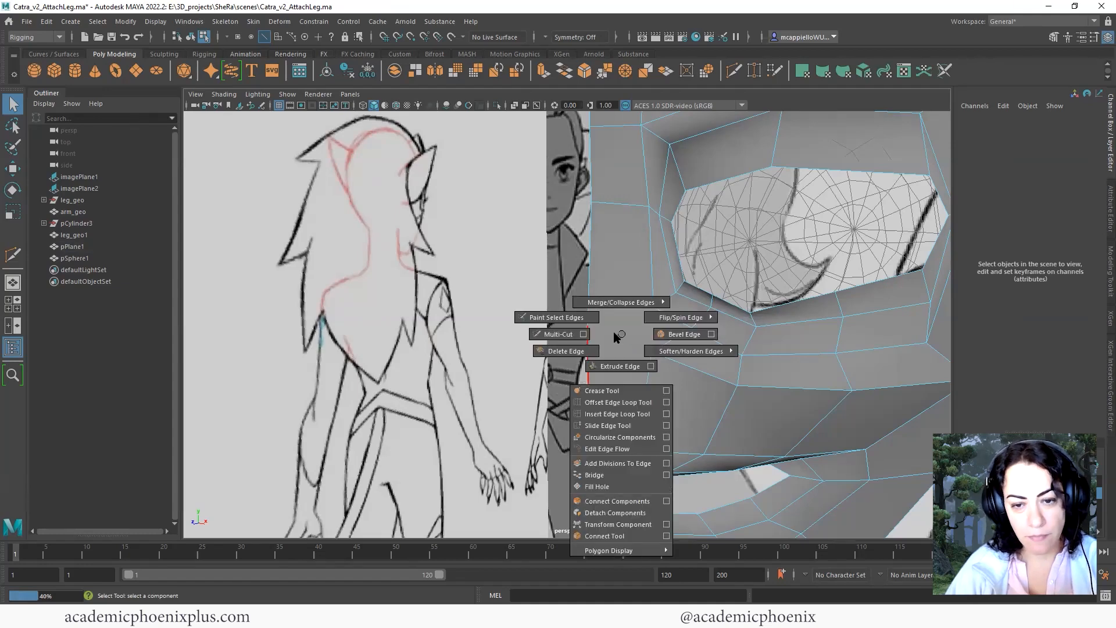
{"action": "left_click", "coordinate": [580, 337]}
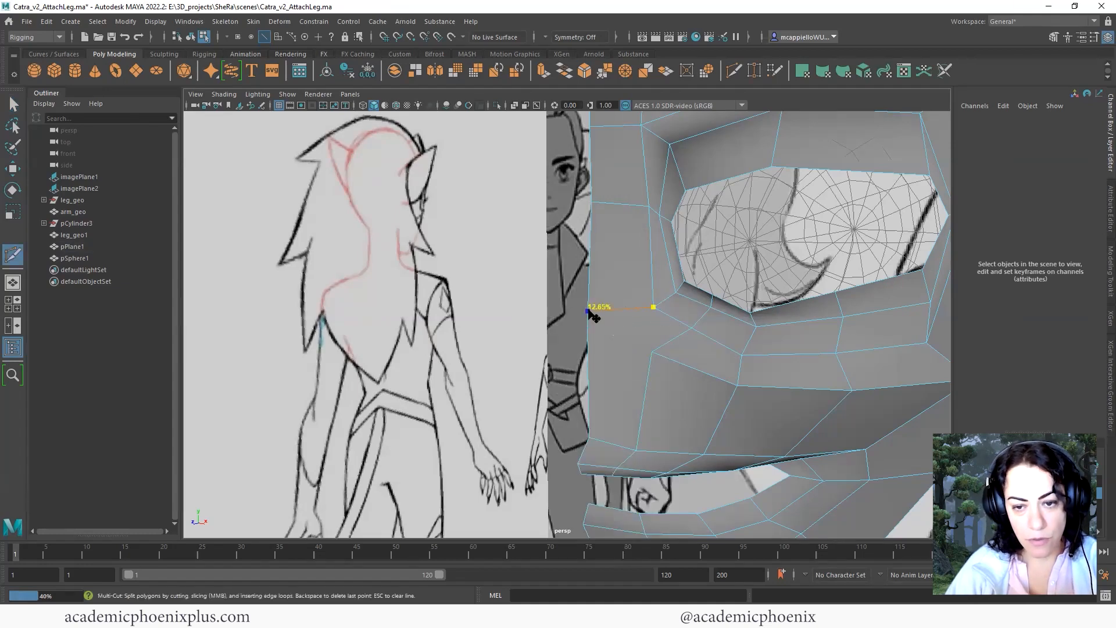
{"action": "left_click", "coordinate": [587, 311]}
{"action": "right_click", "coordinate": [588, 313]}
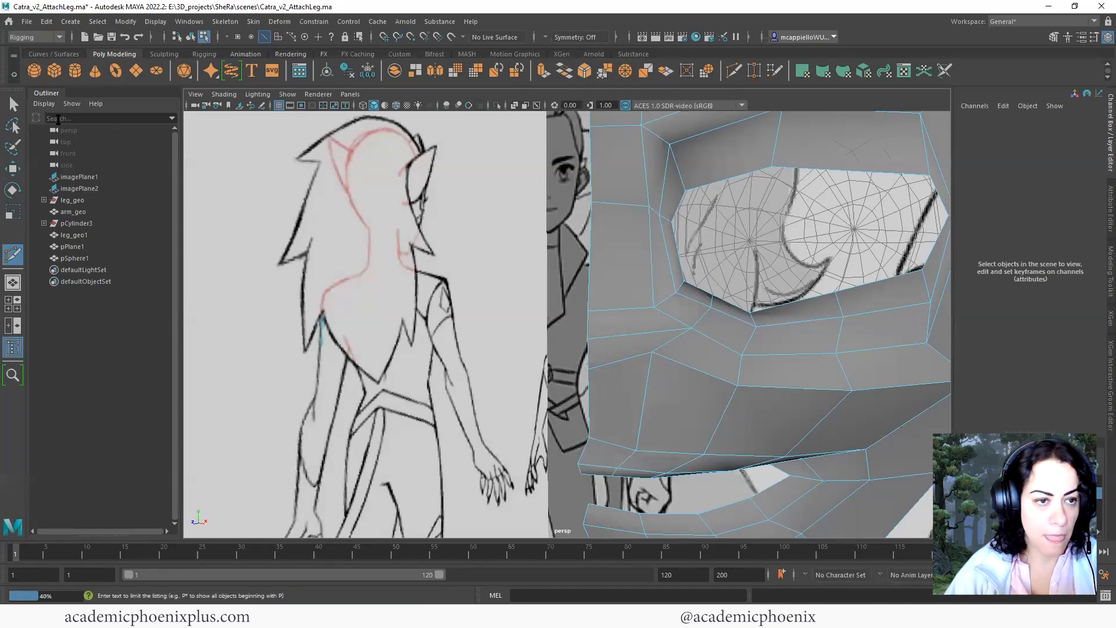
Reposition the new vertices on the side of the nose below the inner eye corner in perspective view.
{"action": "right_click_drag", "start_coordinate": [692, 334], "coordinate": [663, 318]}
{"action": "left_click", "coordinate": [674, 330]}
{"action": "key", "text": "w"}
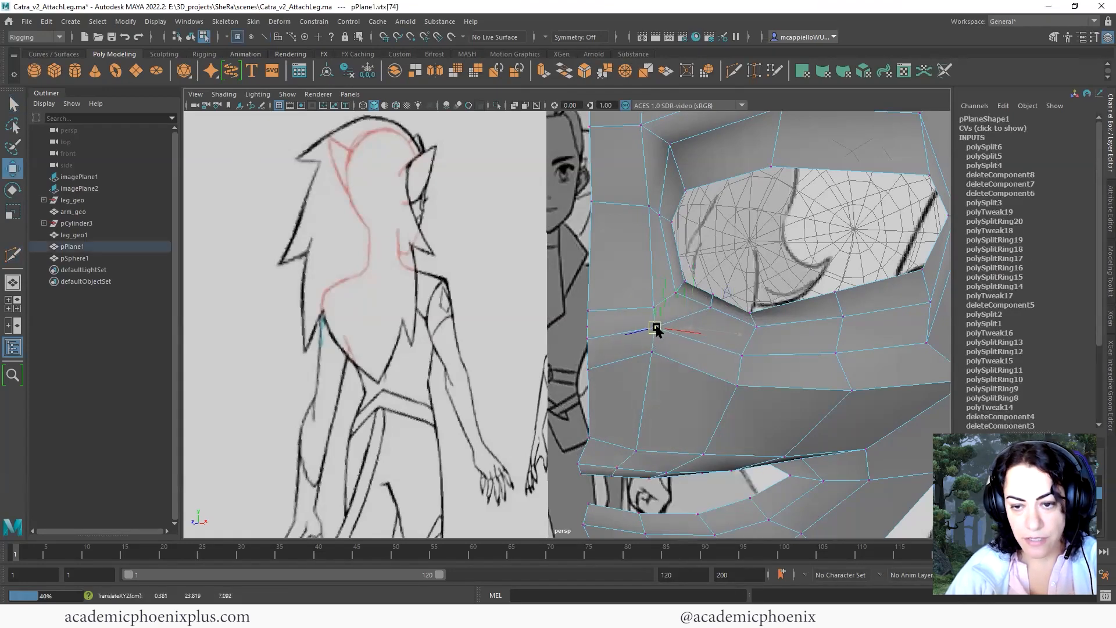
{"action": "right_click_drag", "start_coordinate": [724, 329], "coordinate": [619, 330], "text": "alt"}
{"action": "left_click_drag", "start_coordinate": [661, 381], "coordinate": [601, 349], "text": "alt"}
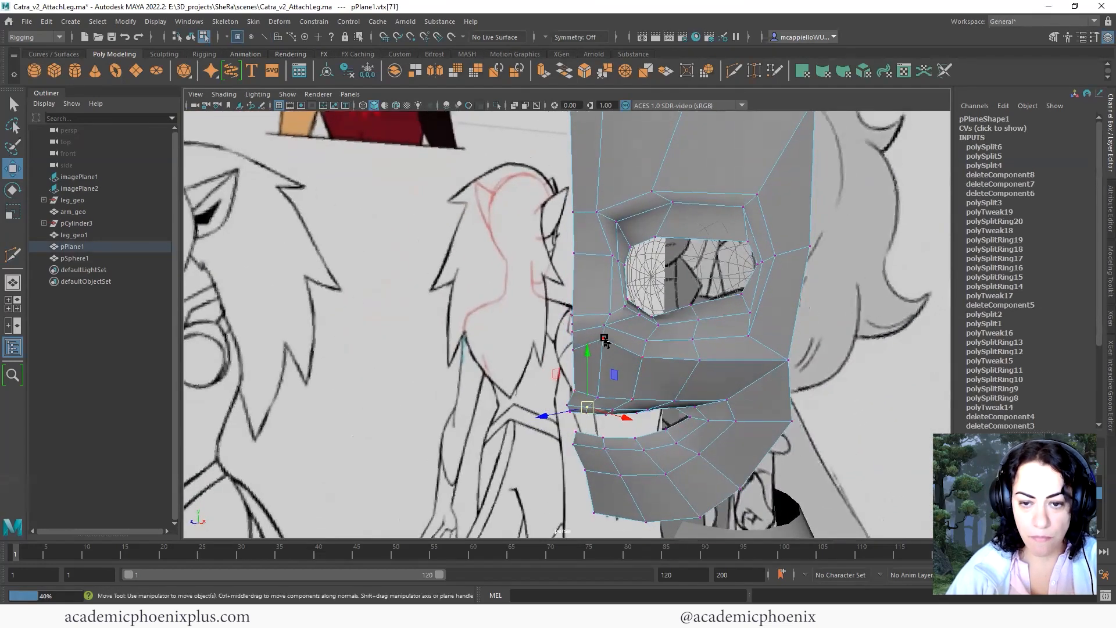
{"action": "left_click", "coordinate": [600, 347]}
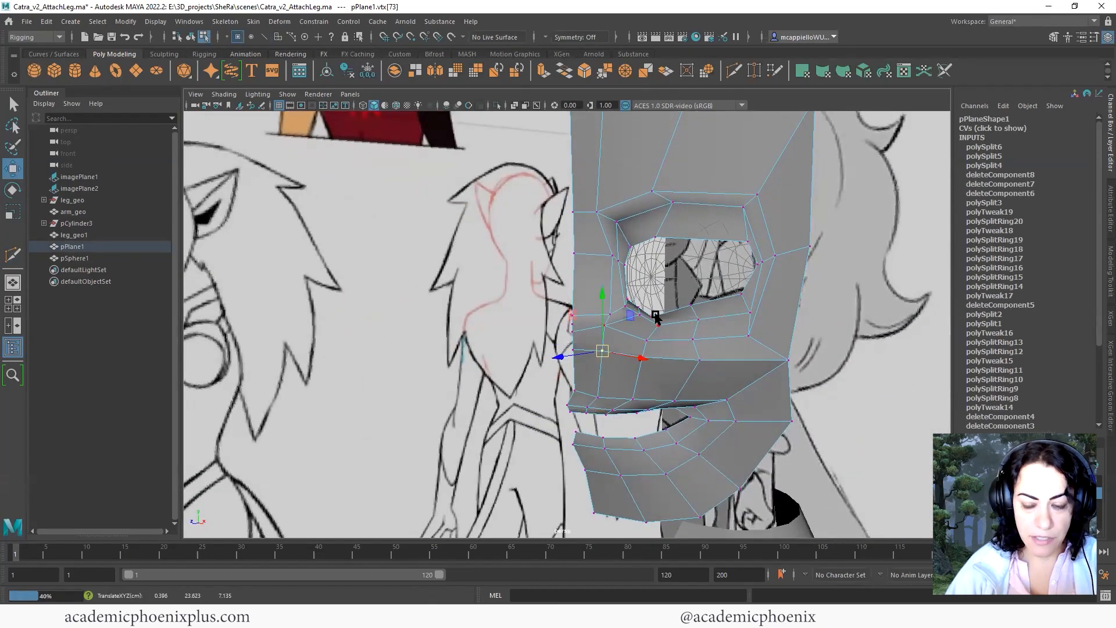
{"action": "mouse_move", "coordinate": [721, 341]}
{"action": "right_mouse_down", "text": "alt"}
{"action": "mouse_move", "coordinate": [738, 330]}
{"action": "mouse_move", "coordinate": [727, 350]}
{"action": "right_mouse_up", "text": "alt"}
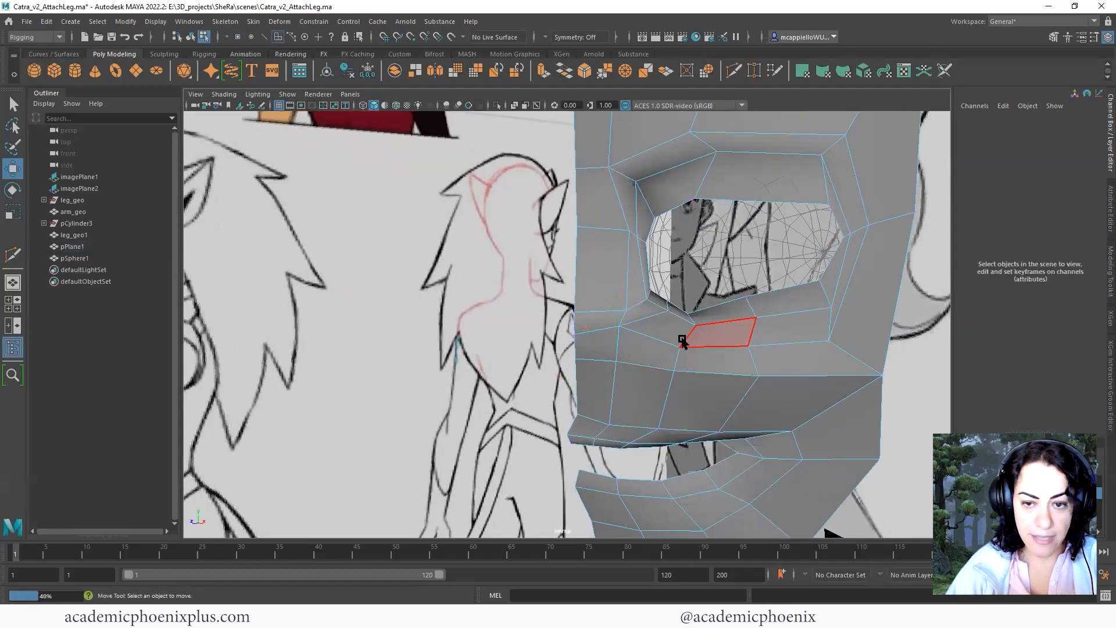
{"action": "left_click", "coordinate": [682, 340]}
{"action": "left_click_drag", "start_coordinate": [682, 340], "coordinate": [553, 429], "text": "alt"}
Adjust the nose-base vertices above the upper lip in front view, raising the one beside the centre line toward the nostril.
{"action": "key", "text": "space"}
{"action": "key", "text": "space"}
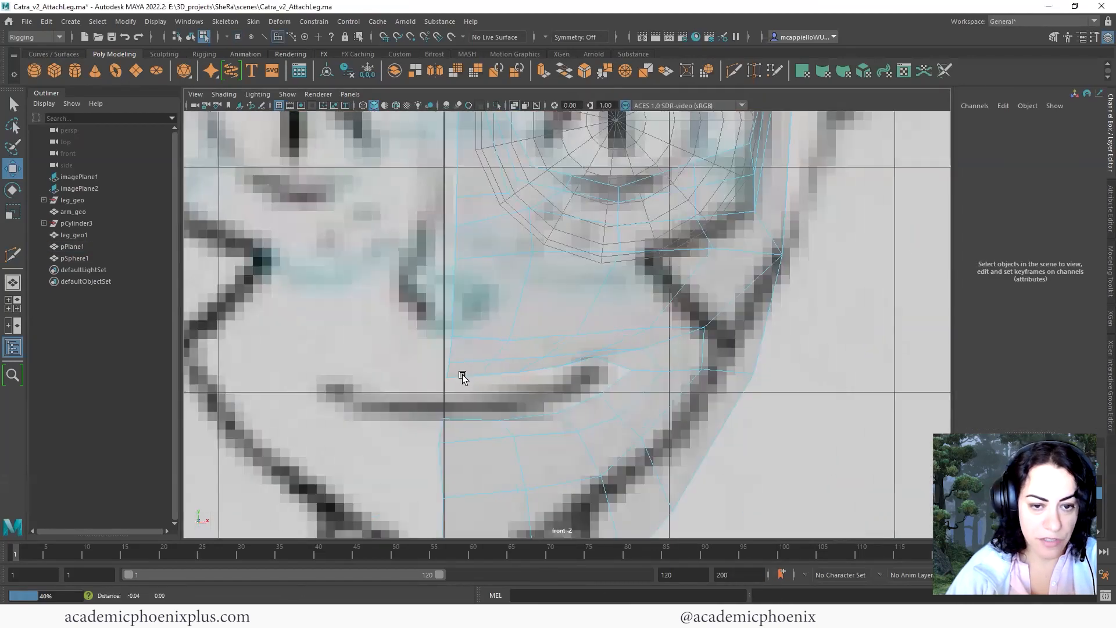
{"action": "middle_click_drag", "start_coordinate": [462, 377], "coordinate": [452, 431], "text": "alt"}
{"action": "left_click", "coordinate": [493, 376]}
{"action": "right_click_drag", "start_coordinate": [721, 372], "coordinate": [633, 372], "text": "alt"}
{"action": "right_click_drag", "start_coordinate": [494, 354], "coordinate": [525, 372], "text": "alt"}
{"action": "right_click_drag", "start_coordinate": [515, 296], "coordinate": [524, 393]}
{"action": "left_click", "coordinate": [548, 323]}
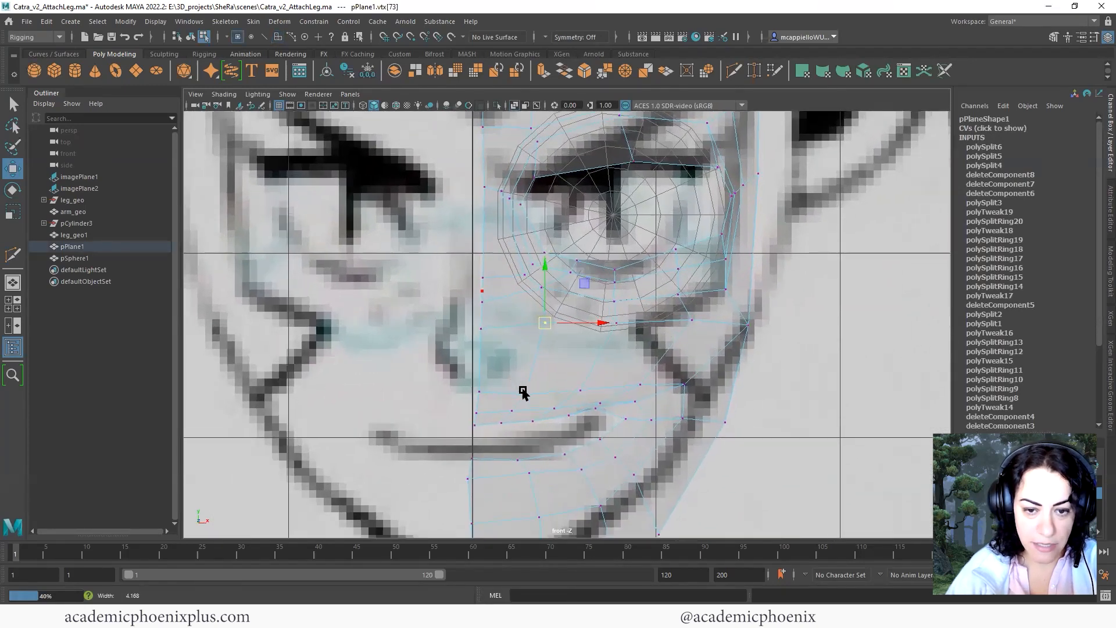
{"action": "left_click", "coordinate": [522, 392]}
{"action": "left_click_drag", "start_coordinate": [524, 394], "coordinate": [522, 379]}
{"action": "left_click", "coordinate": [477, 389]}
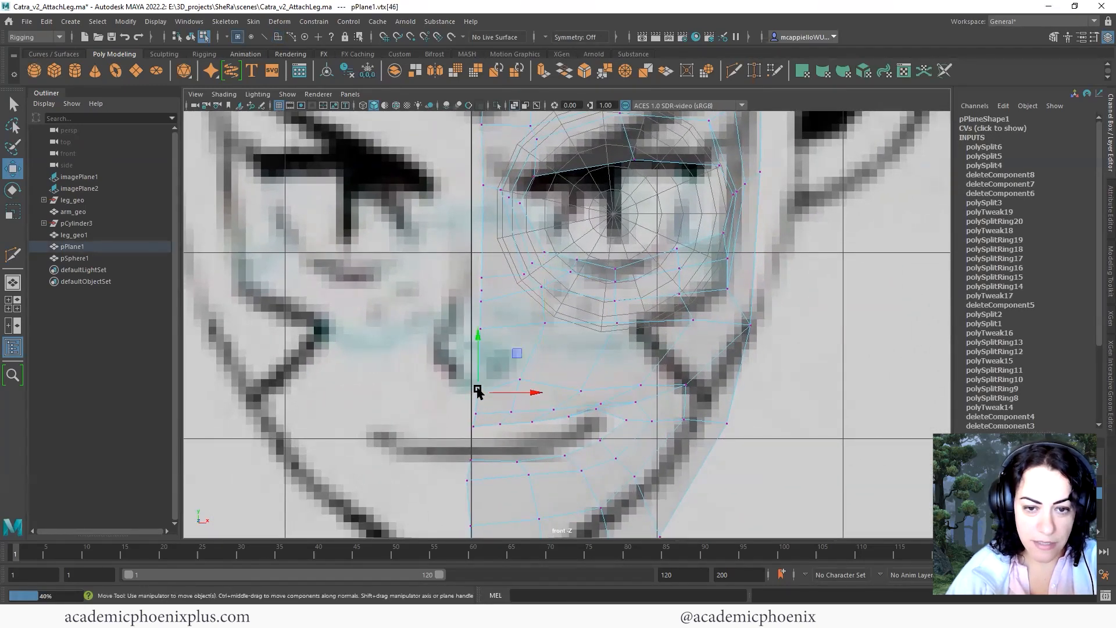
Shift the column of vertices beside the nose inward in front view to even out the nose's side edge.
{"action": "middle_click_drag", "start_coordinate": [536, 372], "coordinate": [531, 417], "text": "alt"}
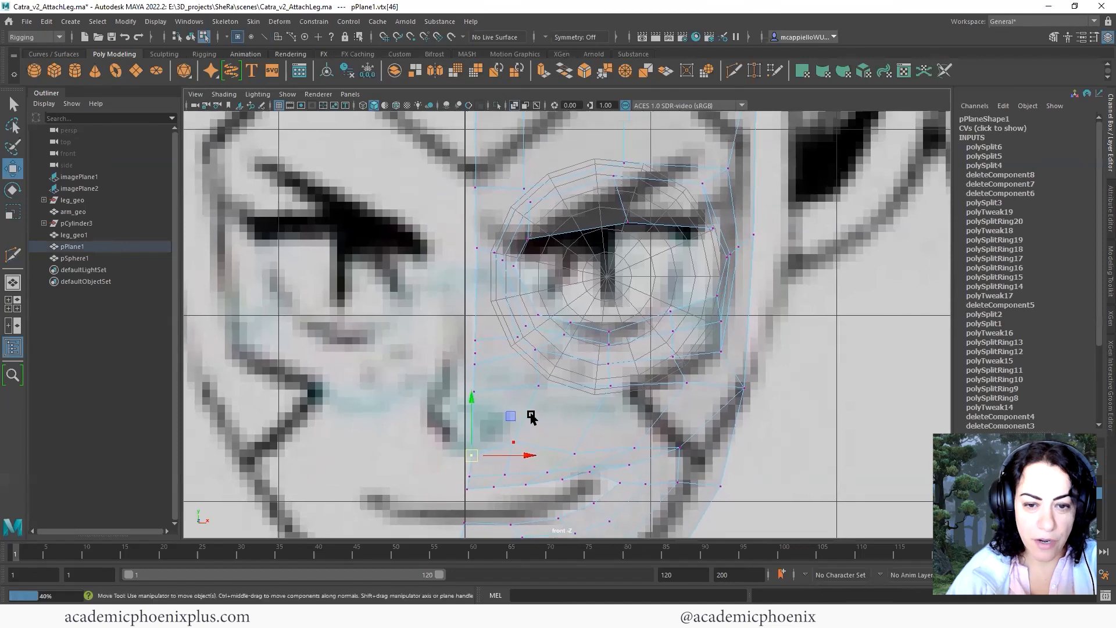
{"action": "left_click_drag", "start_coordinate": [520, 341], "coordinate": [514, 358]}
{"action": "left_click", "coordinate": [536, 350]}
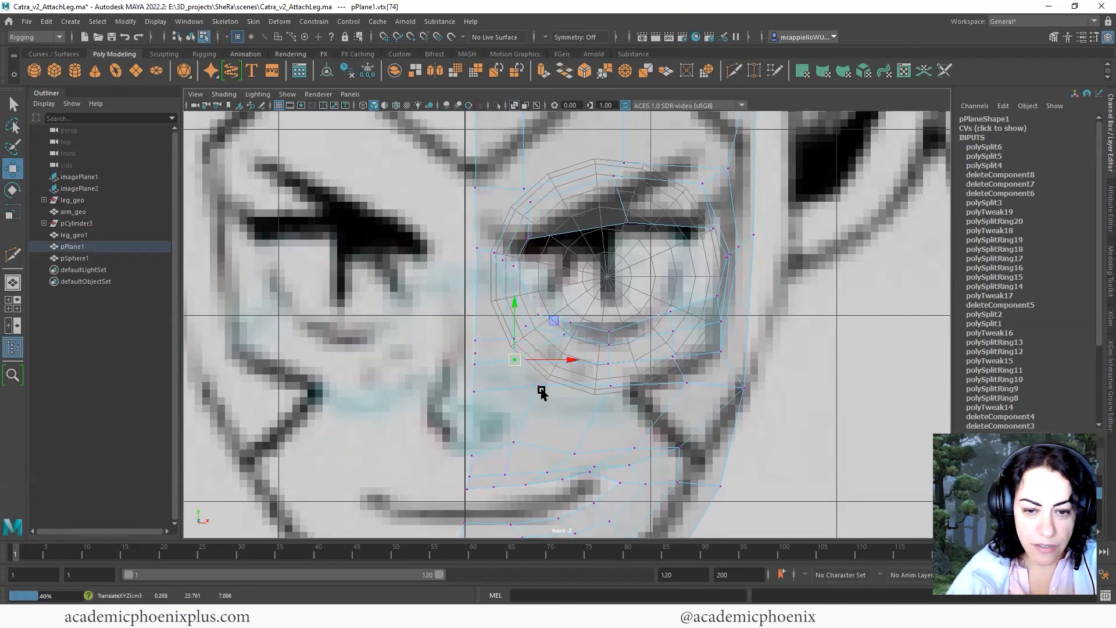
{"action": "left_click", "coordinate": [512, 389]}
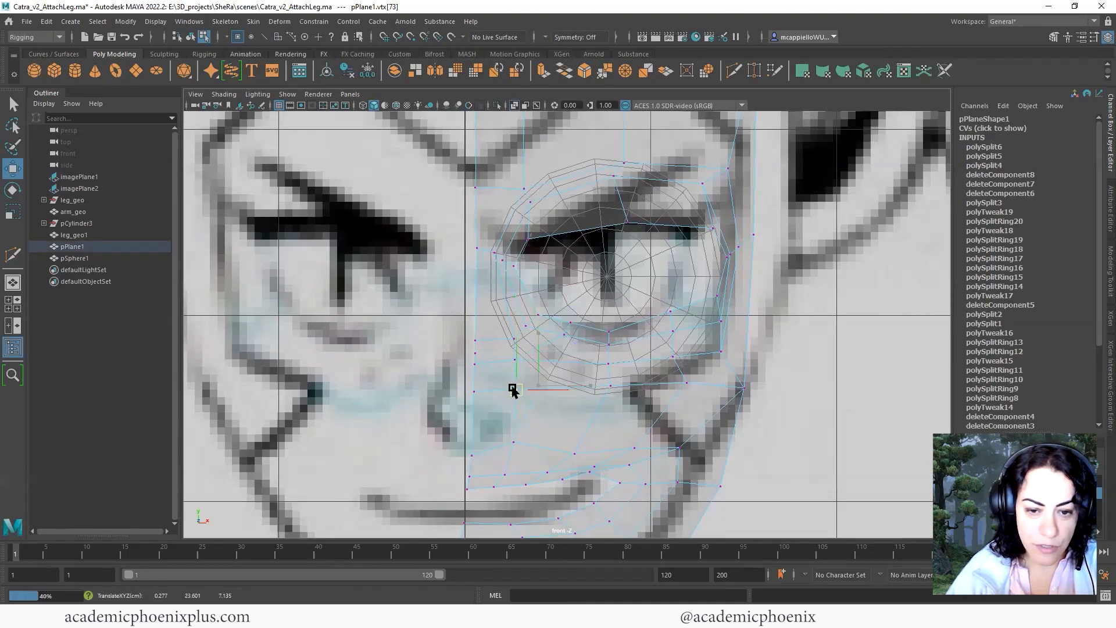
{"action": "left_click", "coordinate": [515, 341]}
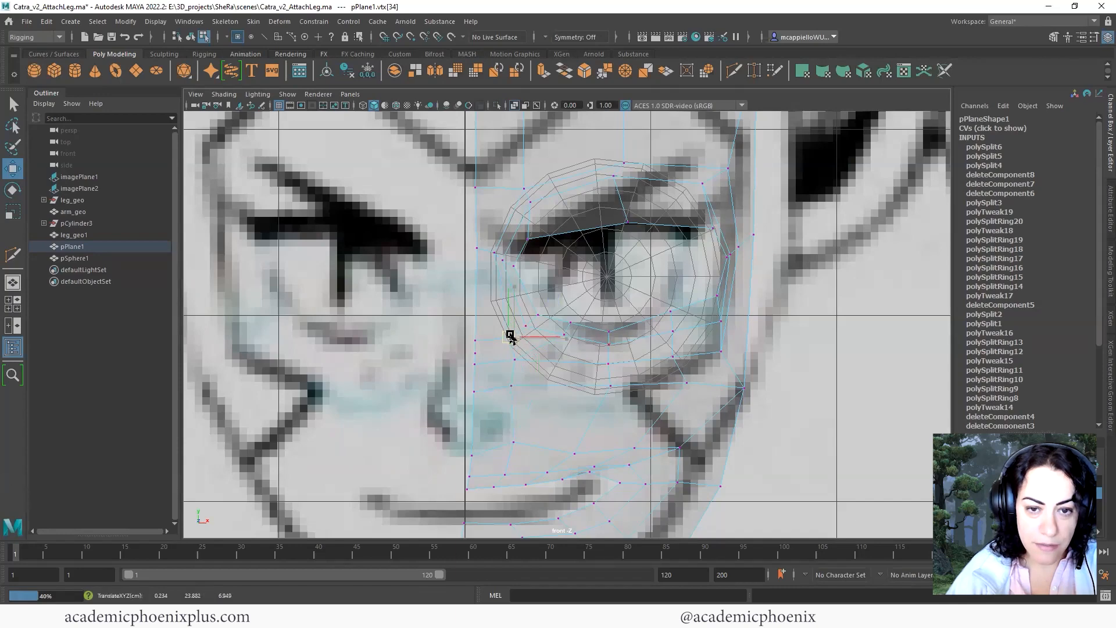
Flatten the strip of centre faces from the nose bridge to the nose base in depth and move it slightly forward in side view.
{"action": "key", "text": "F11"}
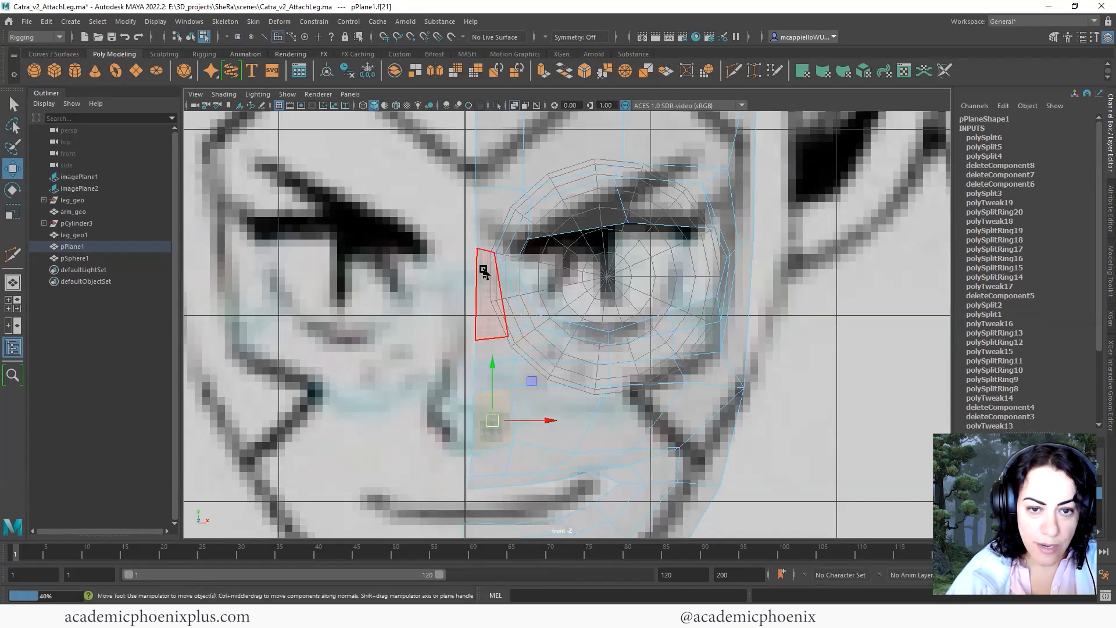
{"action": "left_click", "coordinate": [506, 340]}
{"action": "left_click", "coordinate": [493, 355], "text": "shift"}
{"action": "left_click", "coordinate": [500, 377], "text": "shift"}
{"action": "left_click", "coordinate": [506, 406], "text": "shift"}
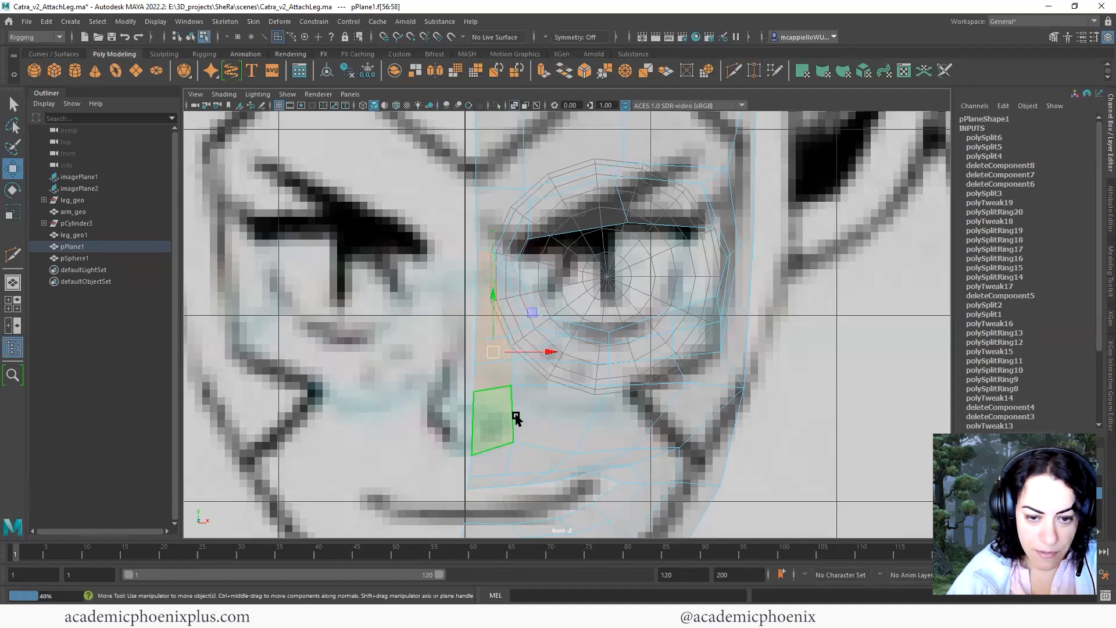
{"action": "key", "text": "space"}
{"action": "key", "text": "space"}
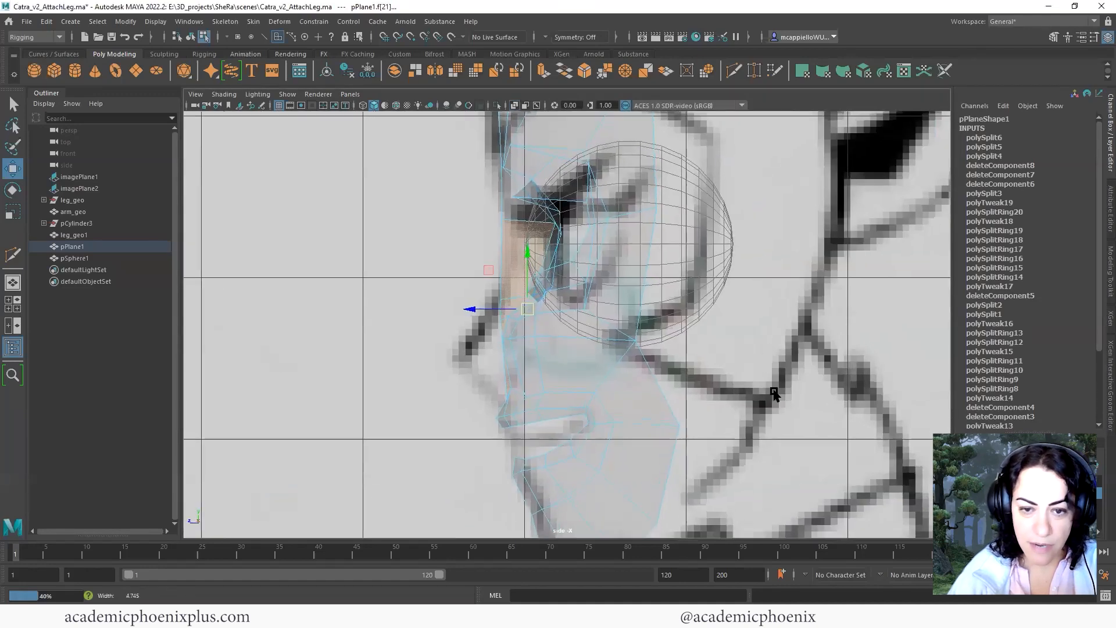
{"action": "middle_click_drag", "start_coordinate": [602, 331], "coordinate": [627, 384], "text": "alt"}
{"action": "key", "text": "r"}
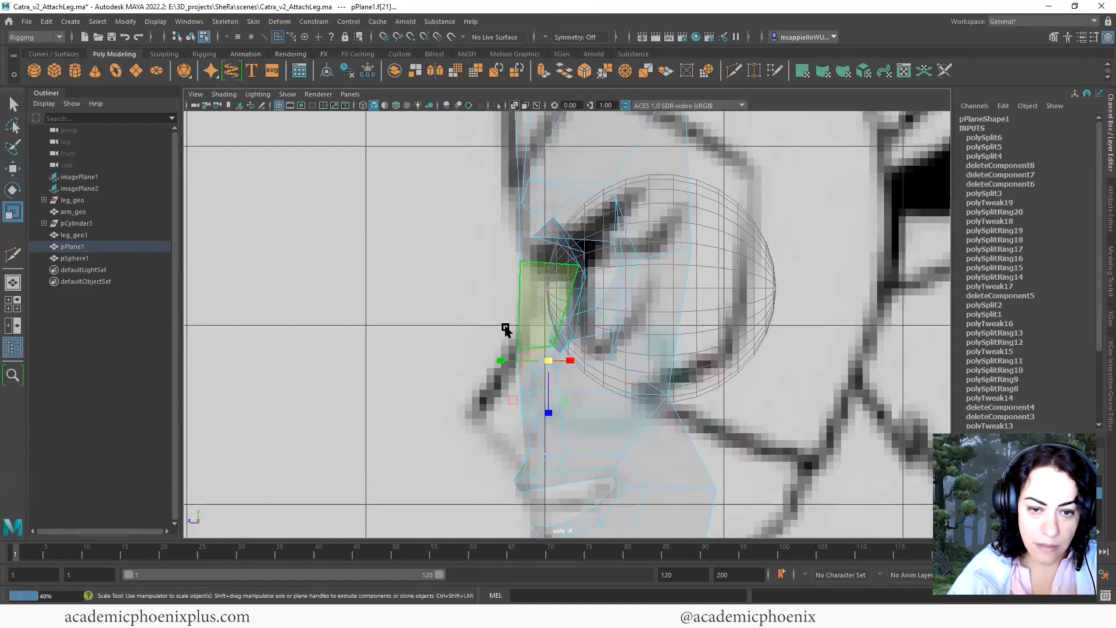
{"action": "middle_click_drag", "start_coordinate": [501, 361], "coordinate": [517, 363]}
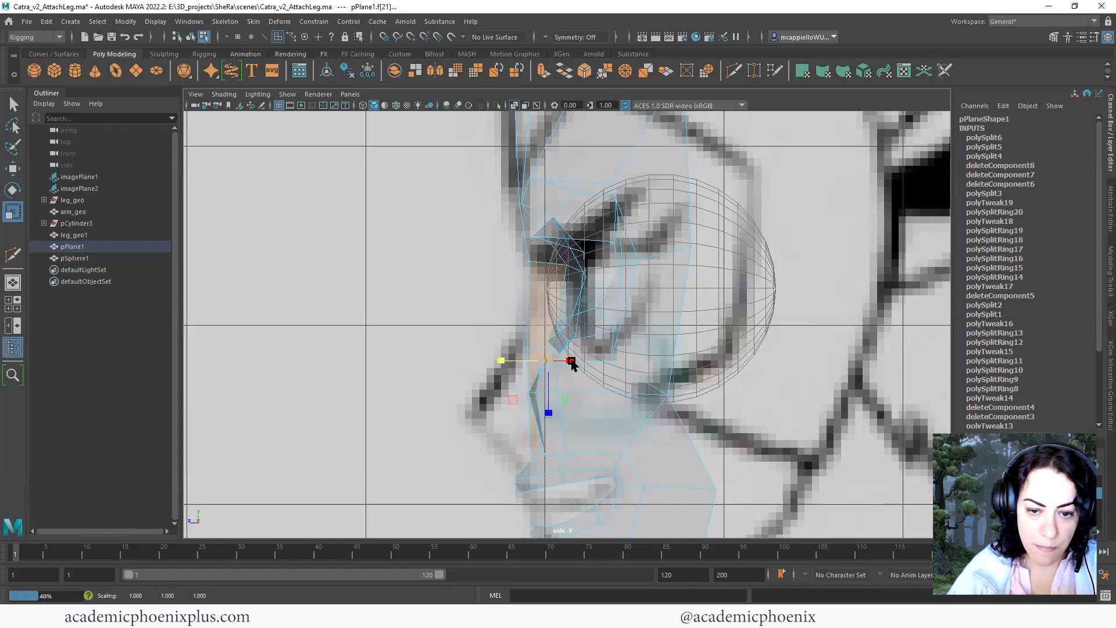
{"action": "key", "text": "w"}
{"action": "left_click_drag", "start_coordinate": [503, 359], "coordinate": [496, 359]}
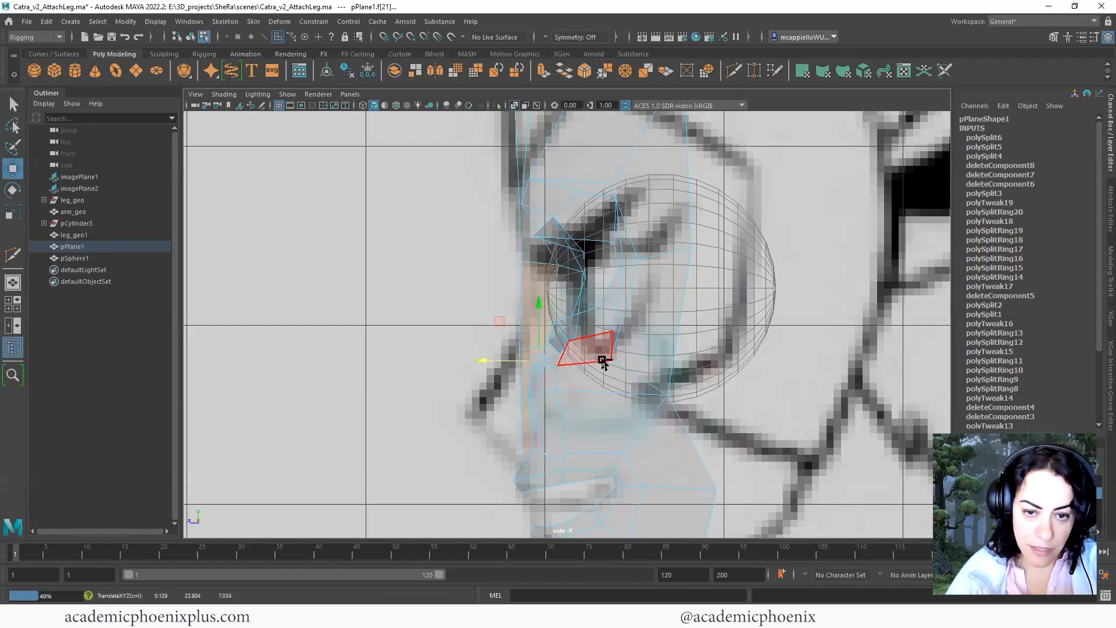
Extrude the strip of centre faces from the nose bridge to the nose base and pull it forward in side view.
{"action": "key", "text": "ctrl+e"}
{"action": "left_click_drag", "start_coordinate": [603, 362], "coordinate": [512, 437]}
{"action": "left_click_drag", "start_coordinate": [494, 362], "coordinate": [475, 365]}
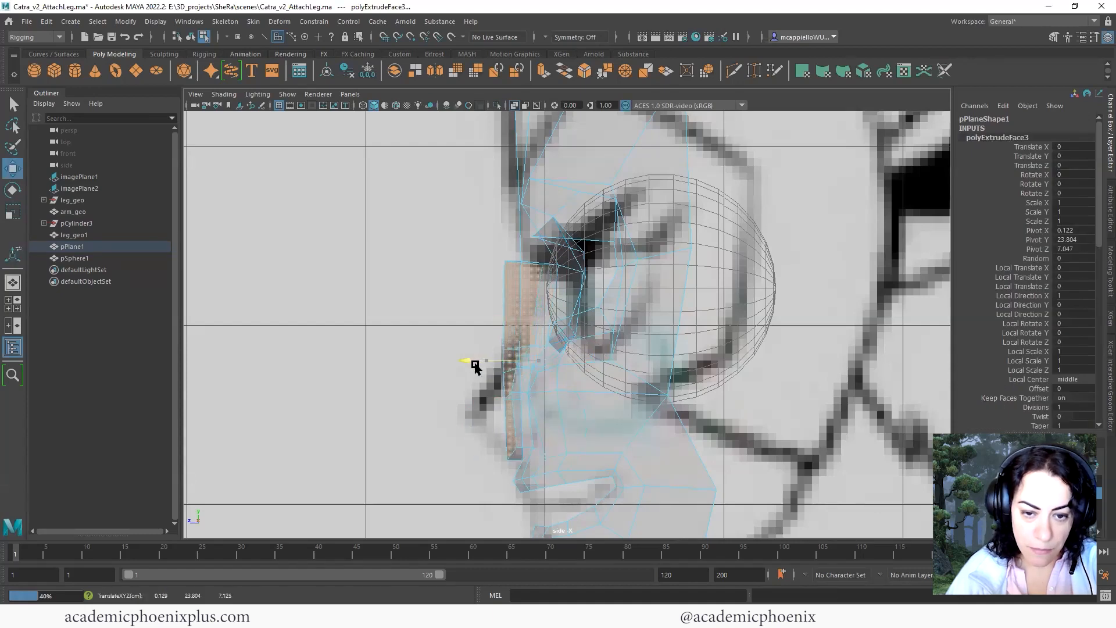
Scale the extruded nose faces shorter, lower them and shift them forward in side view to slope the nose toward its tip.
{"action": "key", "text": "r"}
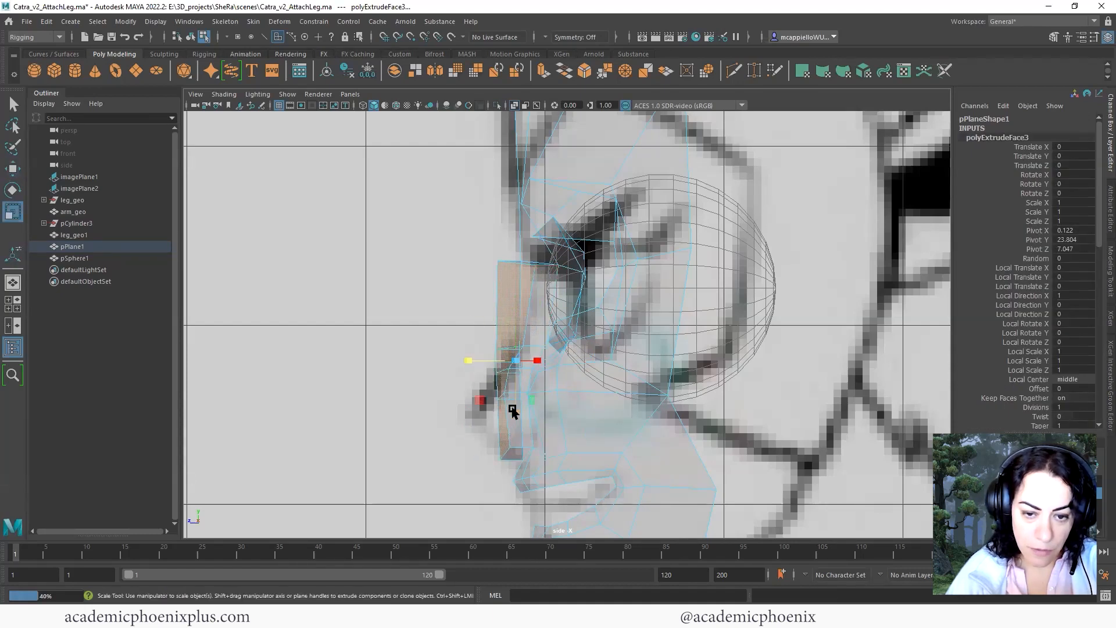
{"action": "middle_click_drag", "start_coordinate": [512, 410], "coordinate": [510, 398]}
{"action": "key", "text": "w"}
{"action": "left_click_drag", "start_coordinate": [516, 373], "coordinate": [512, 381]}
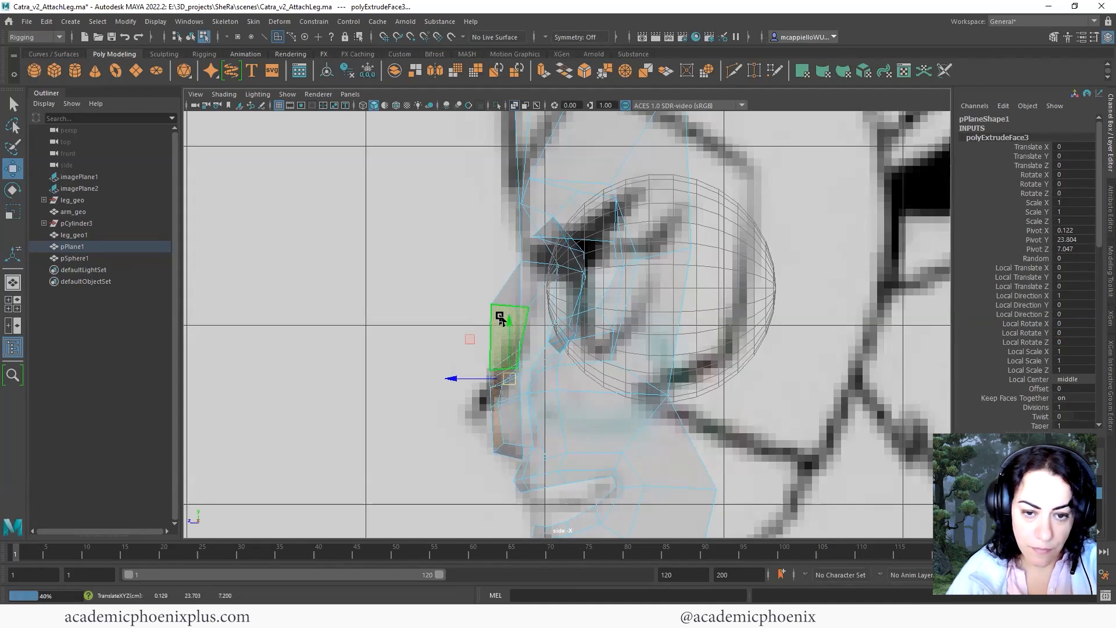
{"action": "key", "text": "r"}
{"action": "left_click_drag", "start_coordinate": [456, 382], "coordinate": [500, 379]}
{"action": "key", "text": "w"}
Rotate the upper vertices of the extruded nose and move them back toward the bridge line in side view.
{"action": "right_click_drag", "start_coordinate": [504, 353], "coordinate": [464, 281]}
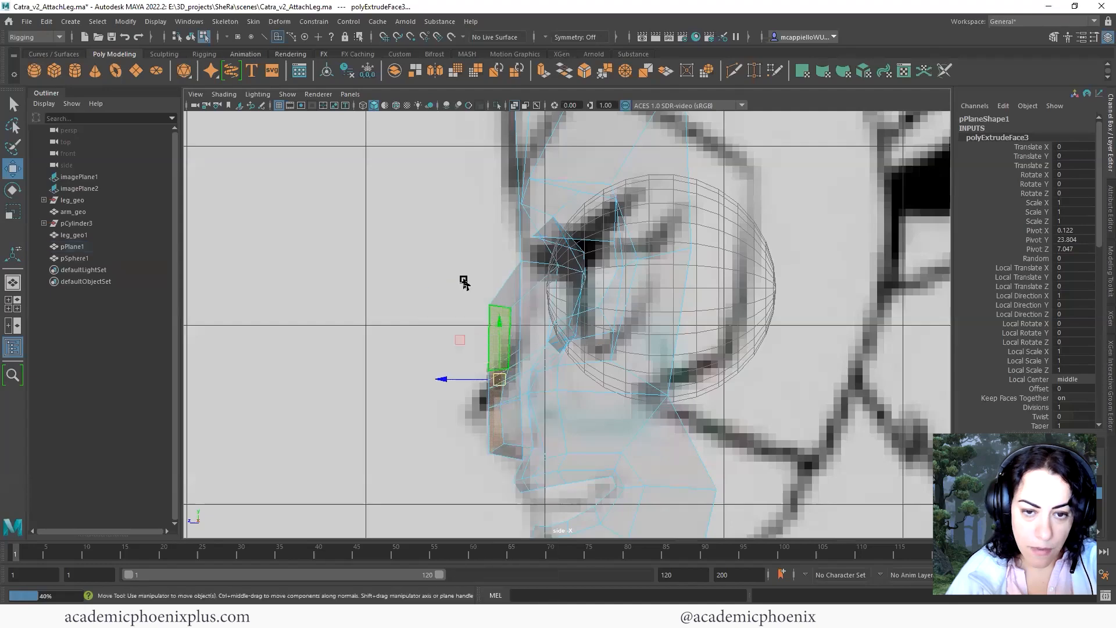
{"action": "left_click", "coordinate": [523, 319]}
{"action": "key", "text": "e"}
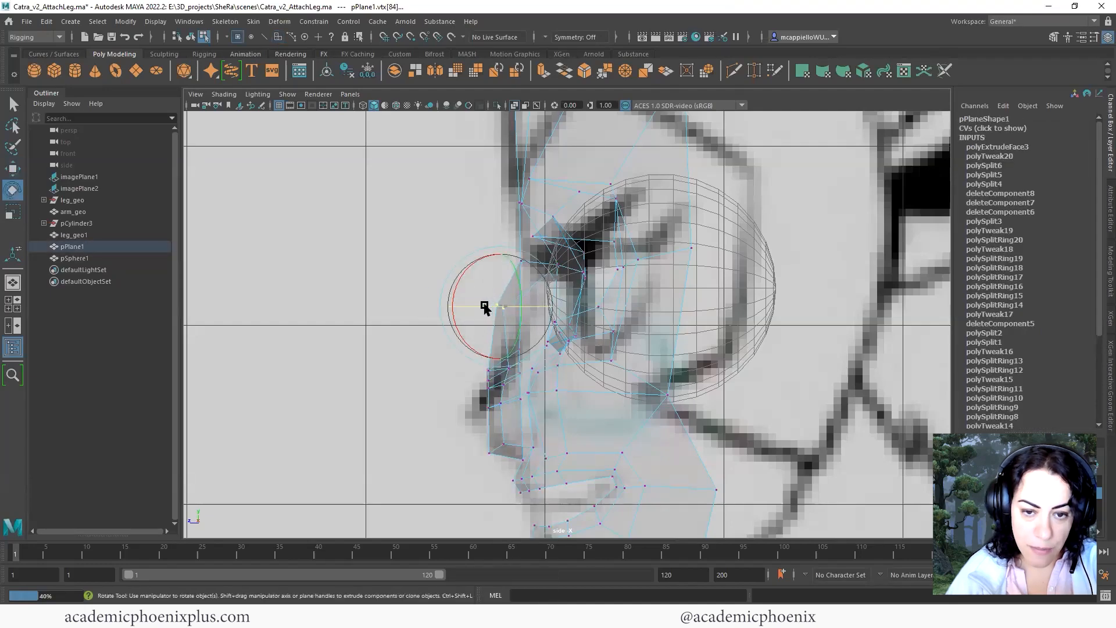
{"action": "left_click_drag", "start_coordinate": [483, 305], "coordinate": [483, 310]}
{"action": "key", "text": "w"}
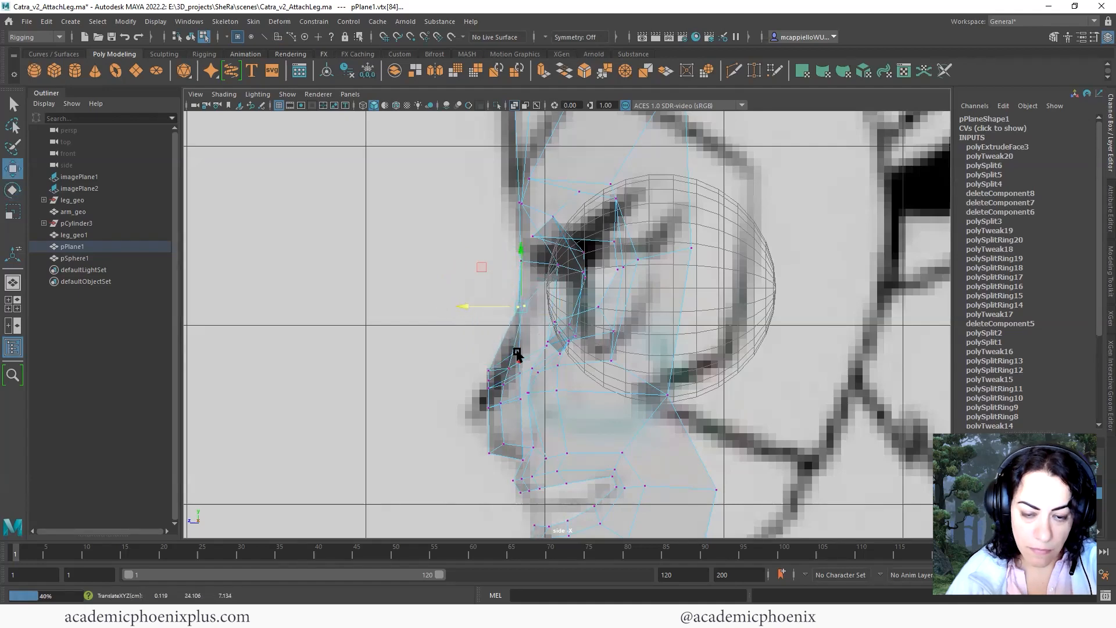
Delete the inner side faces that the nose extrusion left along the face's centre line.
{"action": "key", "text": "space"}
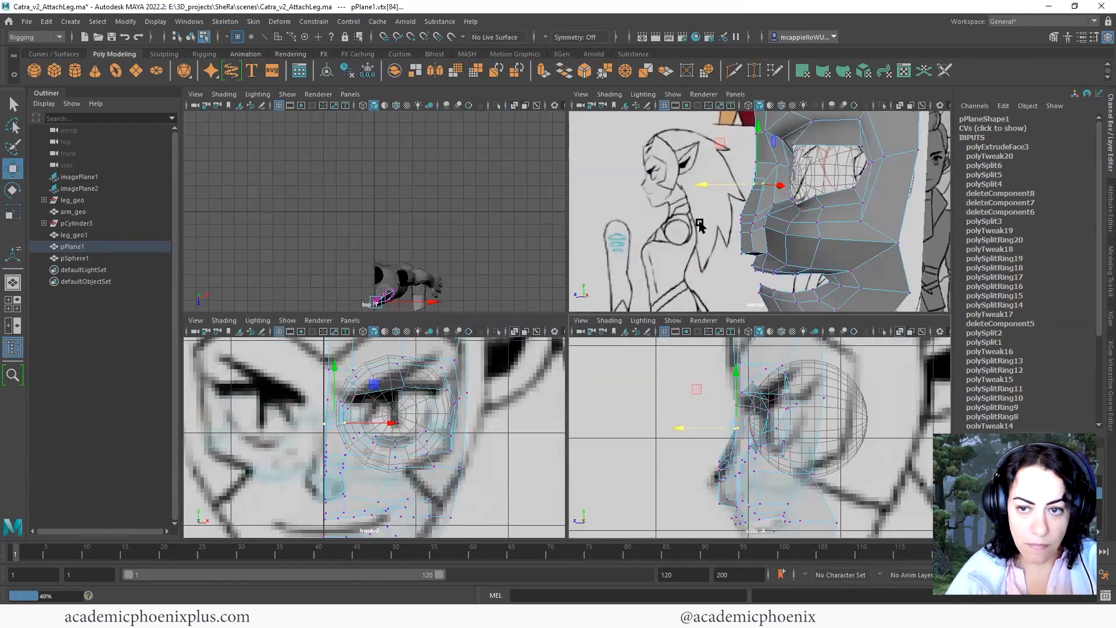
{"action": "left_click_drag", "start_coordinate": [700, 223], "coordinate": [799, 245], "text": "alt"}
{"action": "right_click_drag", "start_coordinate": [682, 432], "coordinate": [840, 433], "text": "alt"}
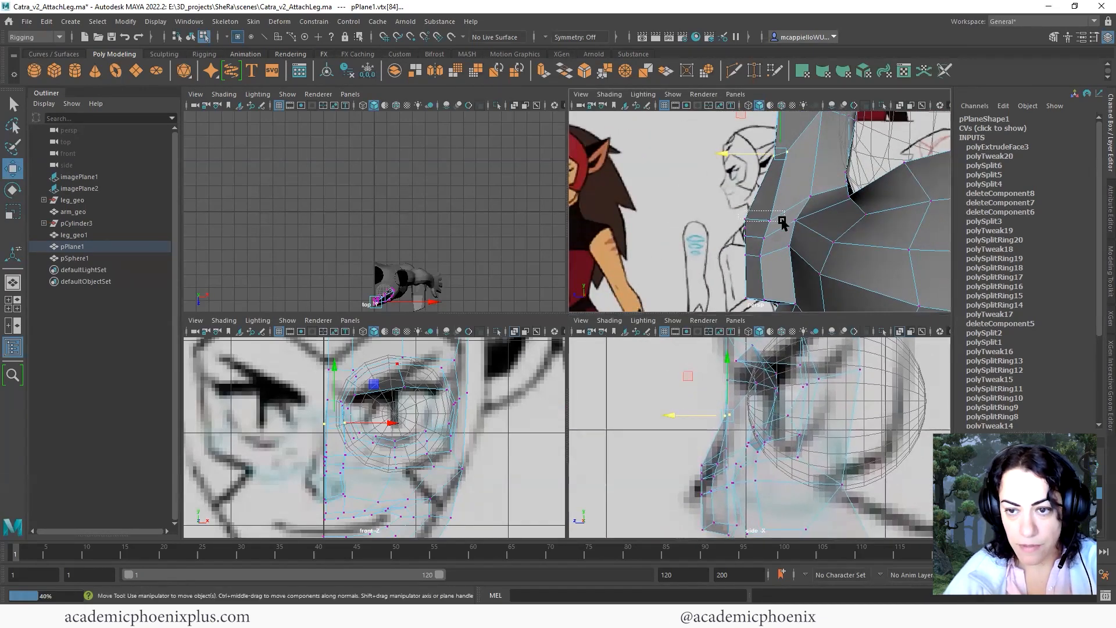
{"action": "left_click", "coordinate": [782, 221]}
{"action": "left_click_drag", "start_coordinate": [781, 222], "coordinate": [782, 252], "text": "alt"}
{"action": "right_click_drag", "start_coordinate": [770, 260], "coordinate": [768, 274]}
{"action": "left_click_drag", "start_coordinate": [826, 270], "coordinate": [869, 276], "text": "alt"}
{"action": "left_click", "coordinate": [756, 263]}
{"action": "key", "text": "Delete"}
{"action": "left_click", "coordinate": [748, 225]}
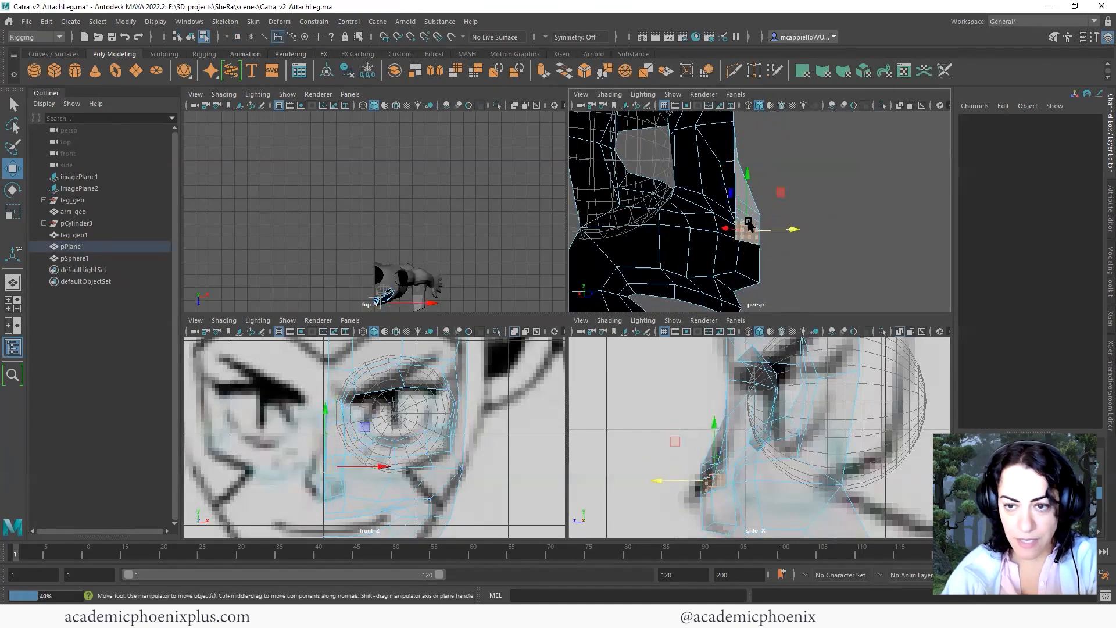
{"action": "key", "text": "Delete"}
{"action": "left_click", "coordinate": [747, 219]}
{"action": "key", "text": "Delete"}
{"action": "left_click", "coordinate": [747, 210]}
{"action": "key", "text": "Delete"}
{"action": "left_click", "coordinate": [746, 197]}
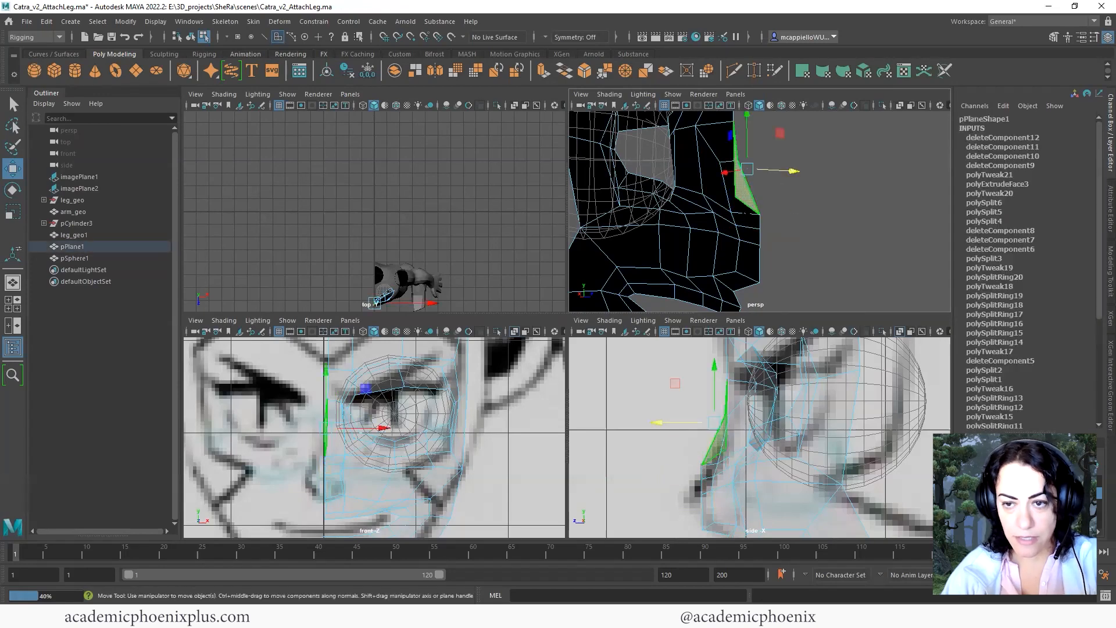
{"action": "left_click", "coordinate": [788, 258]}
Move the vertices partway down the nose ridge up and back in side view to follow the reference profile.
{"action": "left_click_drag", "start_coordinate": [785, 272], "coordinate": [526, 244], "text": "alt"}
{"action": "left_click_drag", "start_coordinate": [825, 241], "coordinate": [790, 256], "text": "alt"}
{"action": "scroll", "coordinate": [727, 419], "scroll_direction": "down", "scroll_amount": 4}
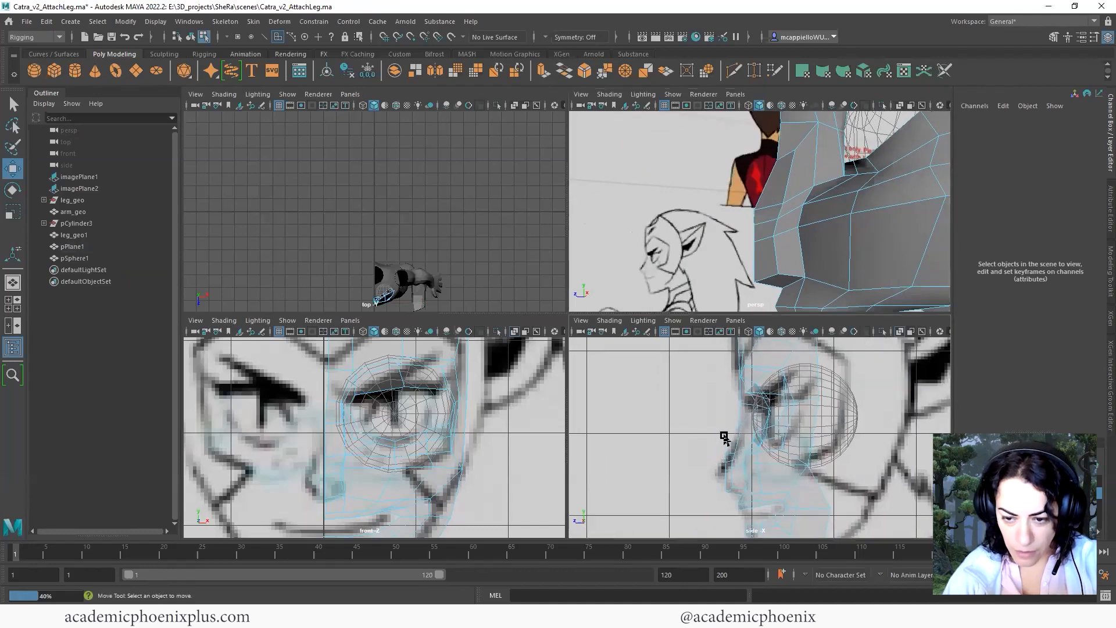
{"action": "right_click_drag", "start_coordinate": [765, 200], "coordinate": [725, 199]}
{"action": "left_click_drag", "start_coordinate": [808, 209], "coordinate": [772, 216], "text": "alt"}
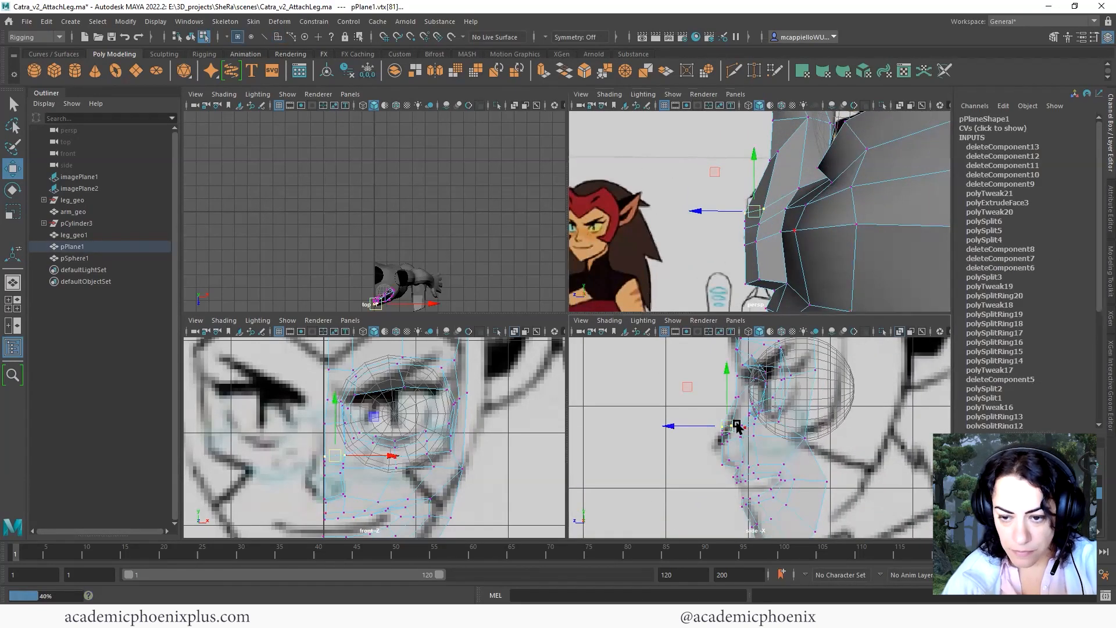
{"action": "left_click_drag", "start_coordinate": [731, 420], "coordinate": [737, 413]}
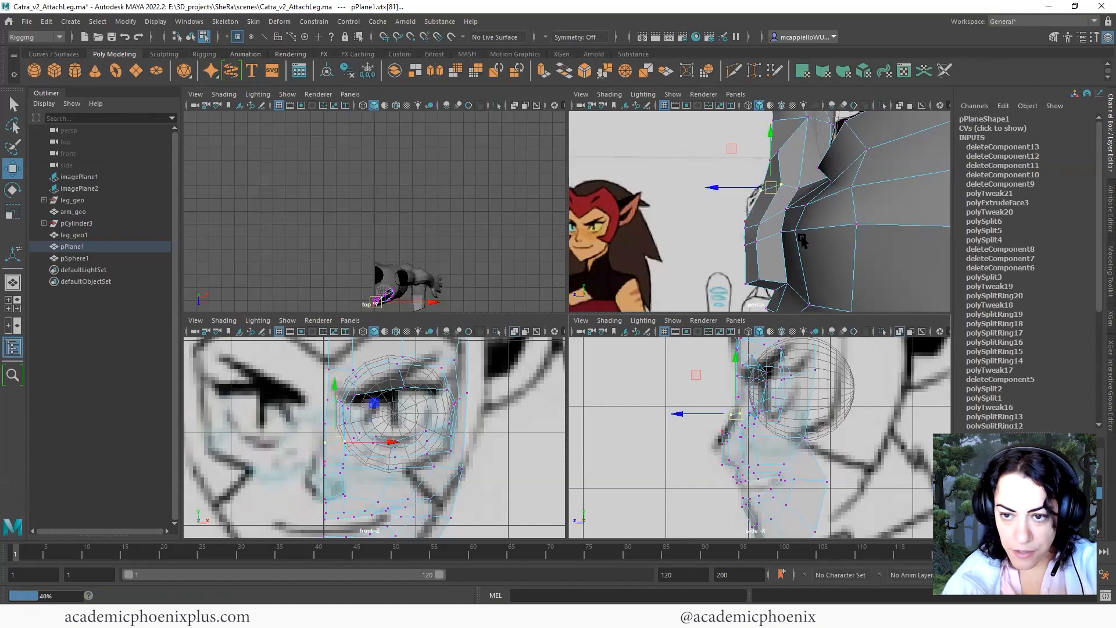
Reposition the pair of nose-base vertices in side view to fit the underside of the reference nose.
{"action": "left_click_drag", "start_coordinate": [802, 240], "coordinate": [772, 245], "text": "alt"}
{"action": "left_click", "coordinate": [782, 230]}
{"action": "left_click", "coordinate": [864, 310]}
{"action": "left_click_drag", "start_coordinate": [726, 431], "coordinate": [683, 459]}
{"action": "key", "text": "e"}
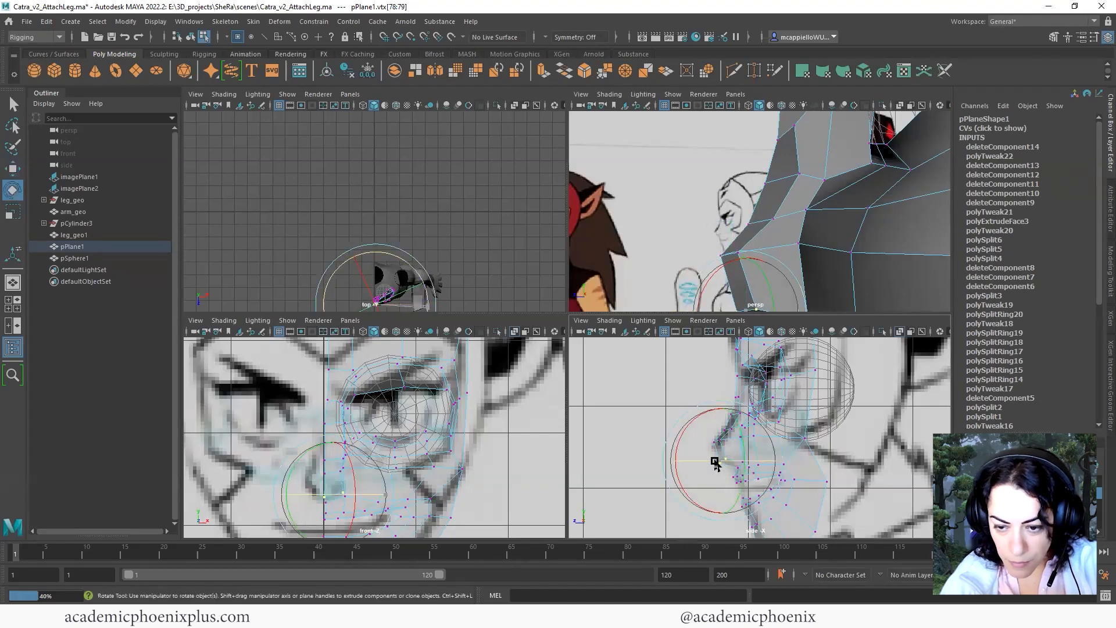
Flatten the pair of nose-tip vertices vertically and align them and the ridge vertices above with the reference profile in side view.
{"action": "left_click", "coordinate": [651, 380]}
{"action": "mouse_move", "coordinate": [708, 440]}
{"action": "left_mouse_down"}
{"action": "mouse_move", "coordinate": [728, 448]}
{"action": "mouse_move", "coordinate": [711, 443]}
{"action": "left_mouse_up"}
{"action": "key", "text": "r"}
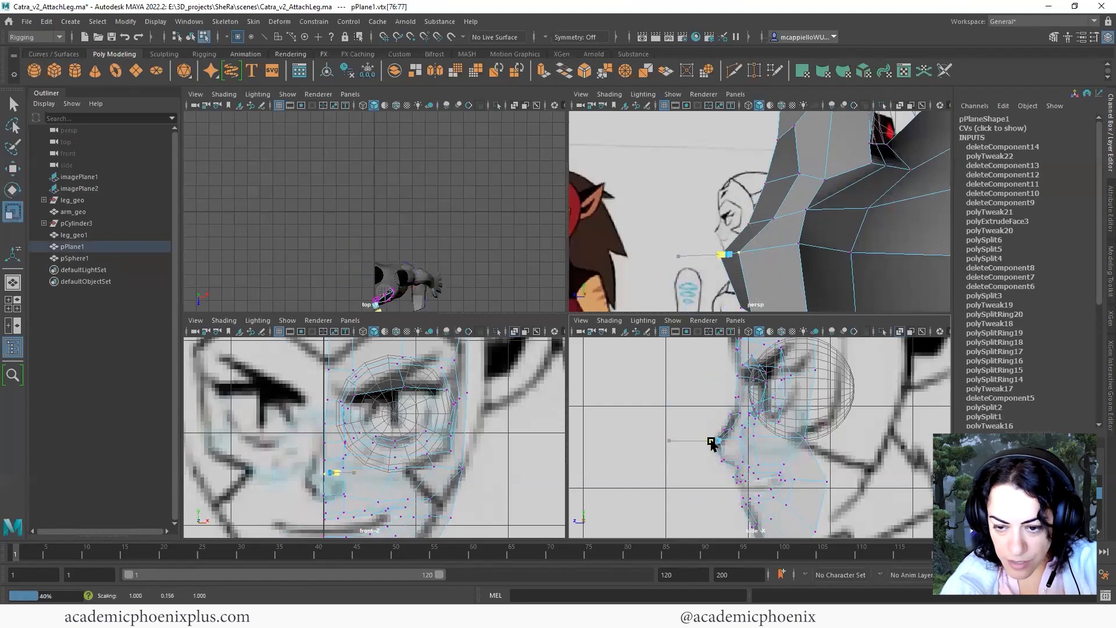
{"action": "key", "text": "e"}
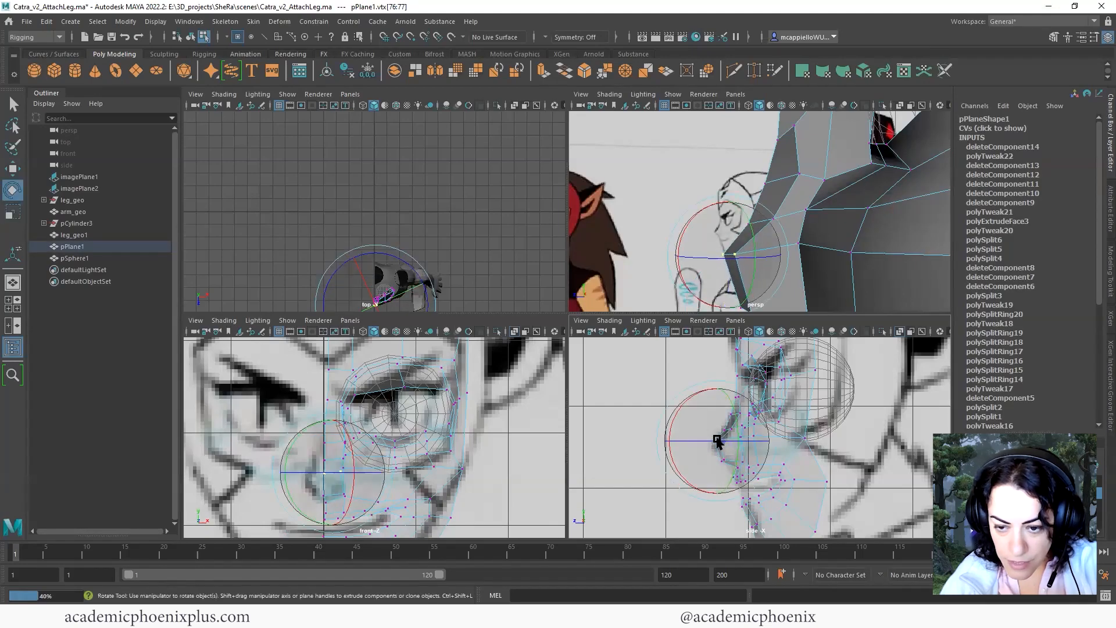
{"action": "key", "text": "w"}
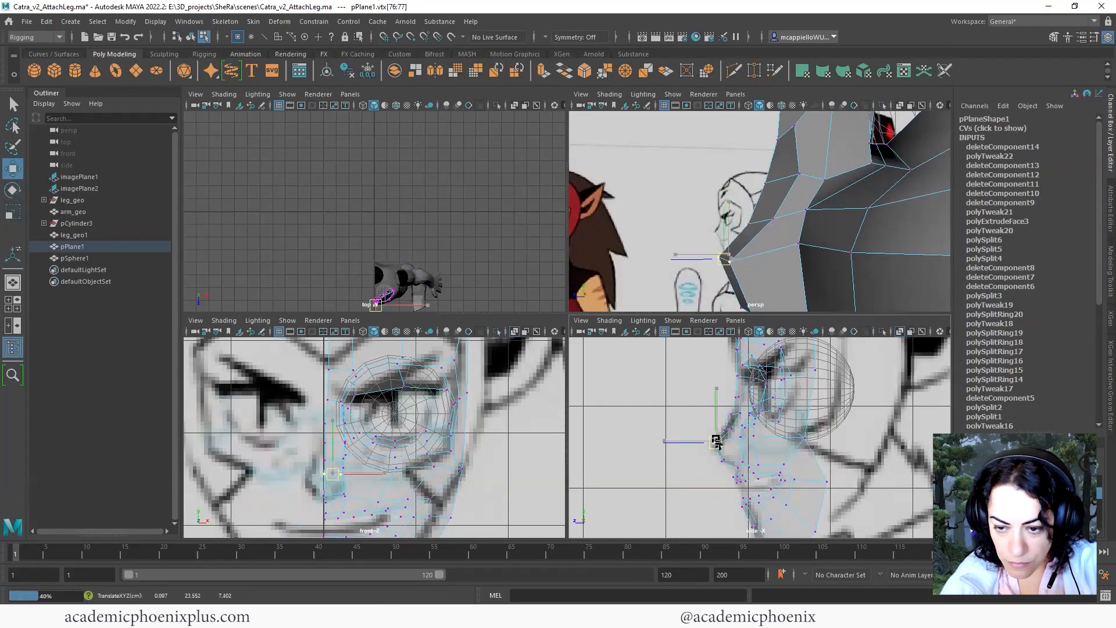
{"action": "left_click", "coordinate": [735, 413]}
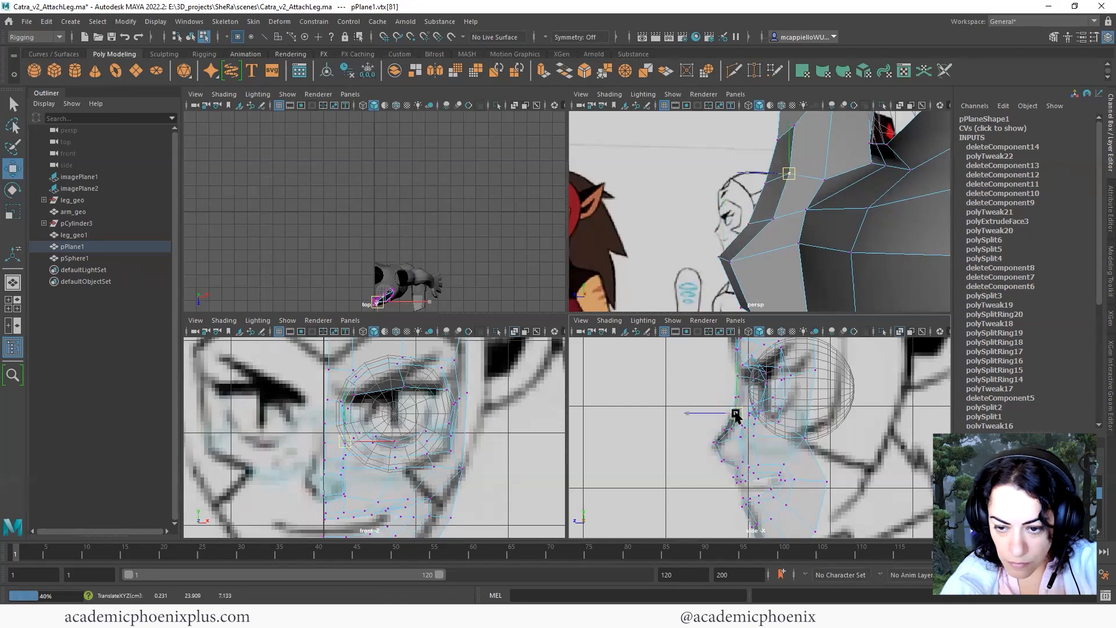
{"action": "left_click", "coordinate": [731, 428]}
Check the nose on the smoothed face in object mode in a maximized perspective view.
{"action": "left_click_drag", "start_coordinate": [825, 232], "coordinate": [874, 233], "text": "alt"}
{"action": "right_click_drag", "start_coordinate": [802, 250], "coordinate": [767, 224]}
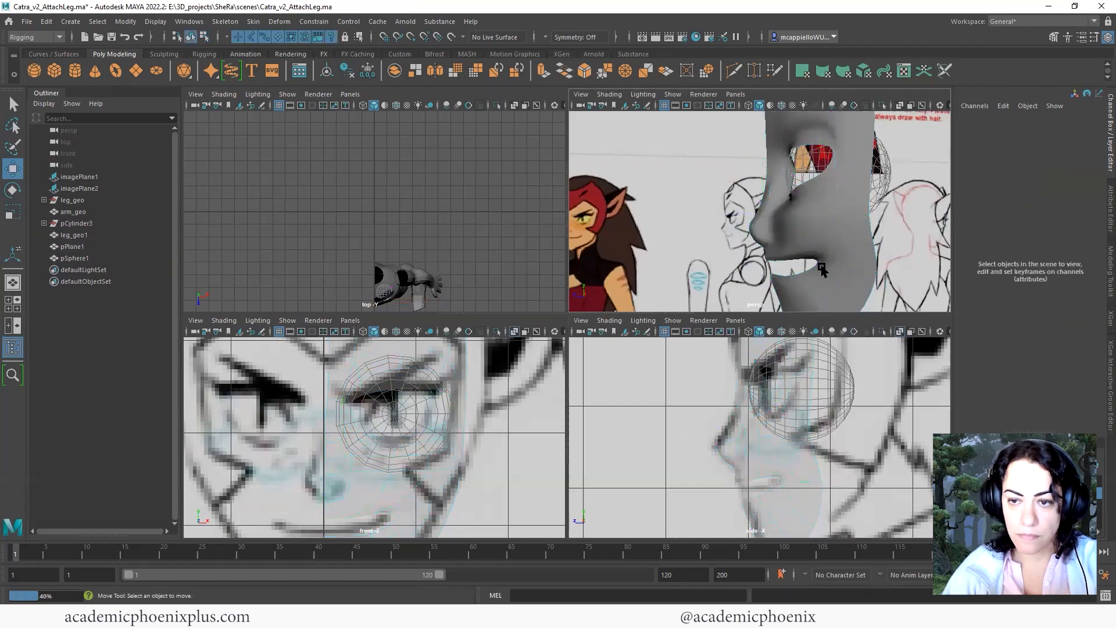
{"action": "left_click_drag", "start_coordinate": [768, 224], "coordinate": [710, 352], "text": "alt"}
{"action": "key", "text": "space"}
{"action": "left_click", "coordinate": [710, 351]}
{"action": "left_click_drag", "start_coordinate": [605, 358], "coordinate": [622, 361], "text": "alt"}
Adjust the vertices along the side of the nose in width, from beside the inner eye corner down to the nose base.
{"action": "right_click_drag", "start_coordinate": [622, 361], "coordinate": [581, 351]}
{"action": "left_click_drag", "start_coordinate": [581, 352], "coordinate": [660, 277], "text": "alt"}
{"action": "left_click", "coordinate": [622, 283]}
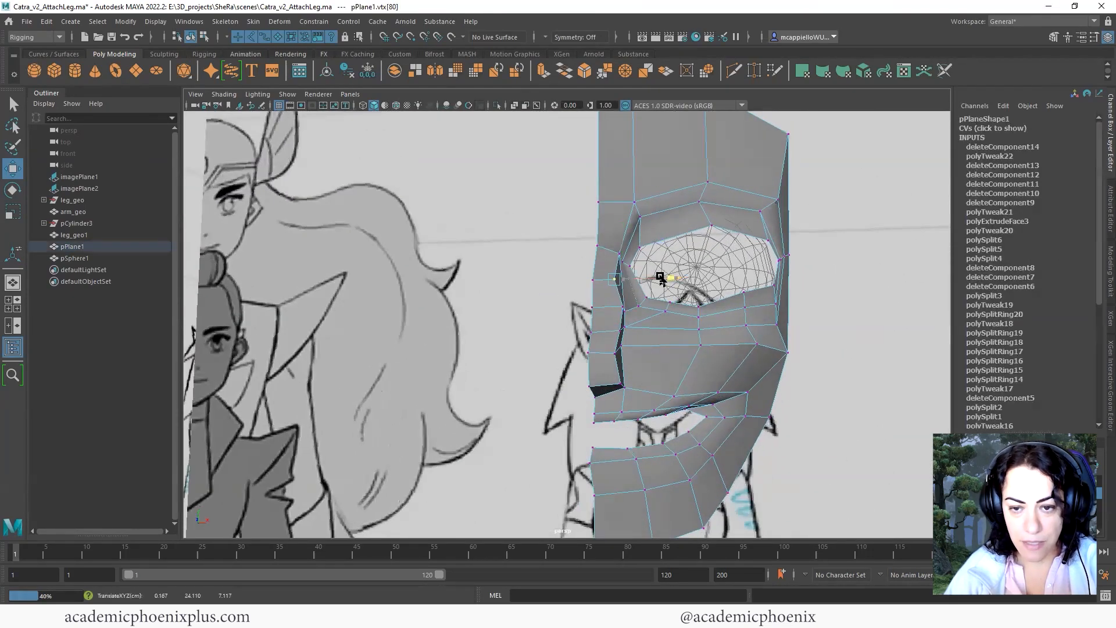
{"action": "left_click", "coordinate": [626, 311]}
{"action": "left_click", "coordinate": [619, 327]}
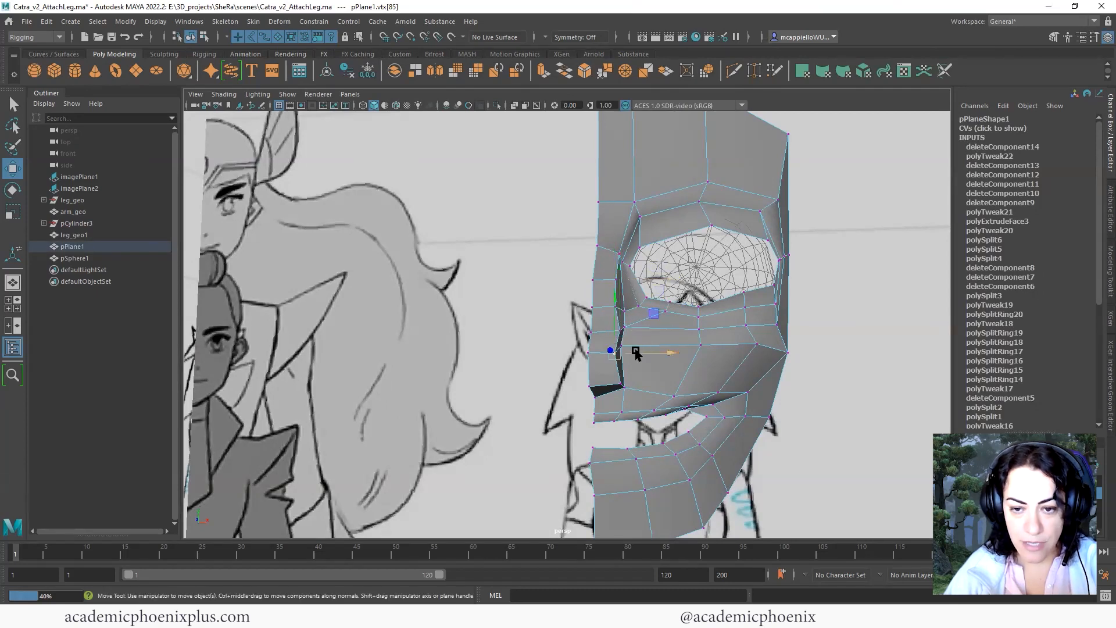
{"action": "left_click_drag", "start_coordinate": [637, 353], "coordinate": [659, 354]}
{"action": "left_click", "coordinate": [622, 386]}
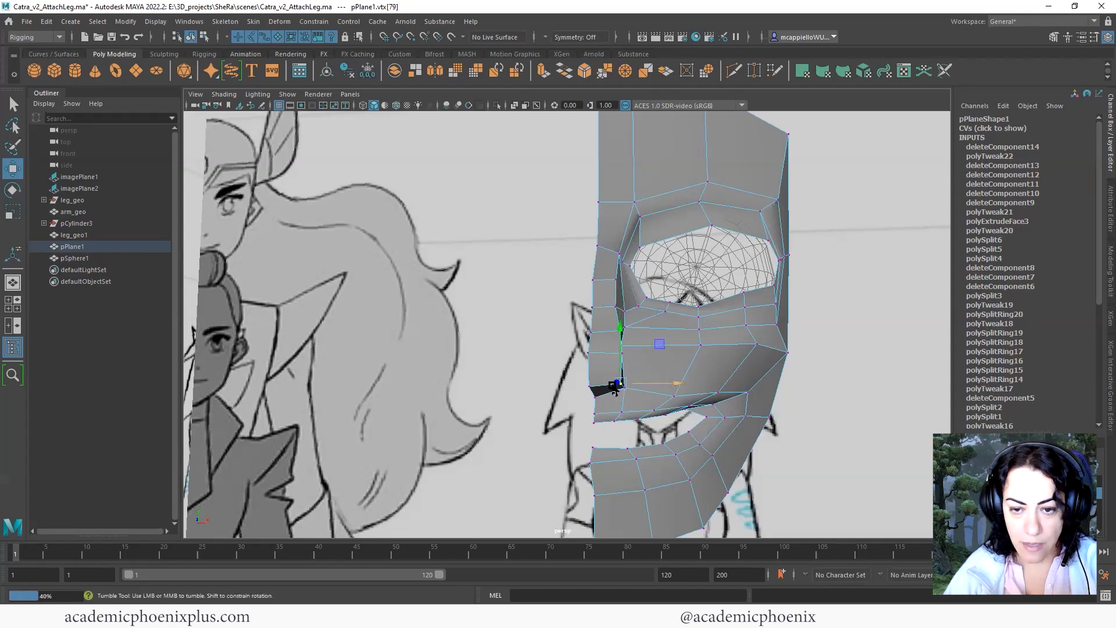
Extrude the lower side face of the nose, scale it and push it outward to form the nostril wing.
{"action": "left_click_drag", "start_coordinate": [607, 391], "coordinate": [617, 369], "text": "alt"}
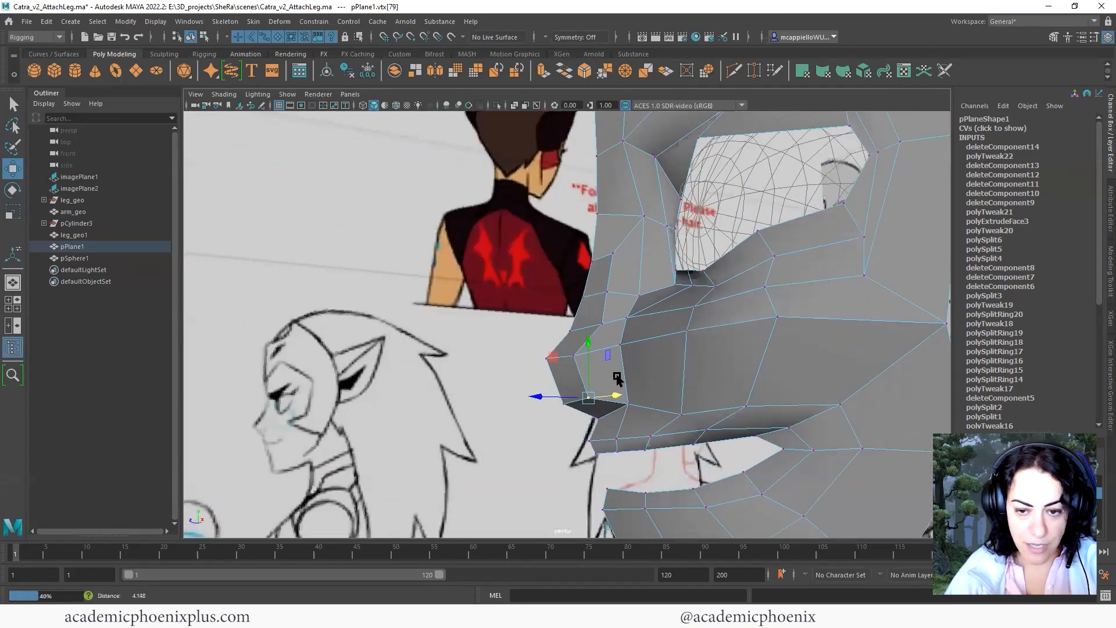
{"action": "mouse_move", "coordinate": [618, 372]}
{"action": "right_mouse_down"}
{"action": "mouse_move", "coordinate": [620, 347]}
{"action": "mouse_move", "coordinate": [612, 377]}
{"action": "right_mouse_up"}
{"action": "left_click", "coordinate": [610, 377]}
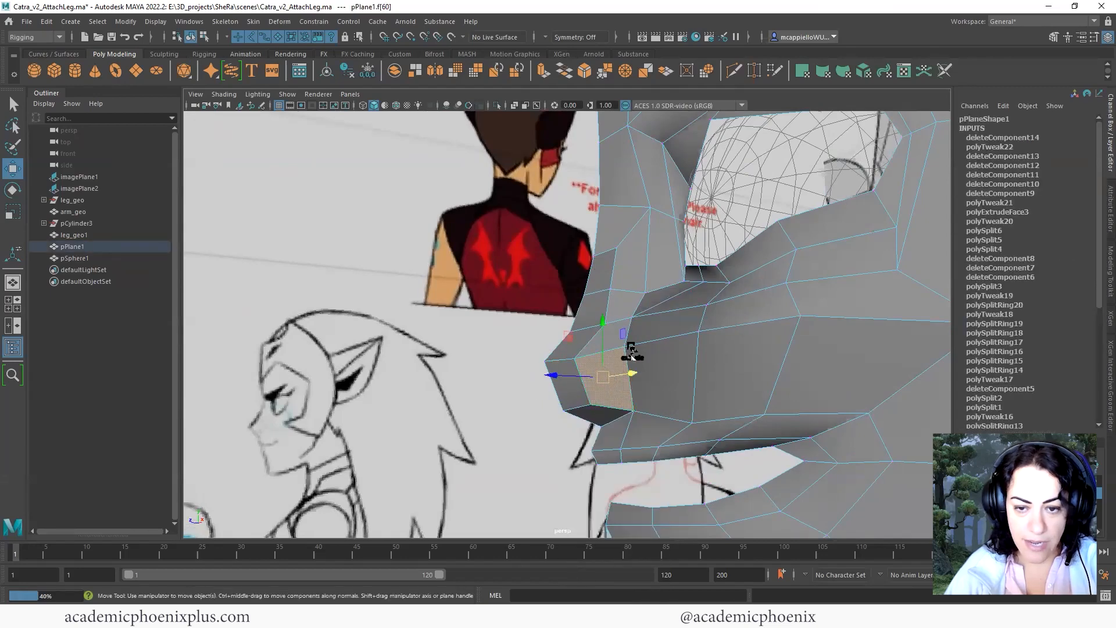
{"action": "left_click_drag", "start_coordinate": [776, 378], "coordinate": [649, 327], "text": "alt"}
{"action": "key", "text": "ctrl+e"}
{"action": "key", "text": "r"}
{"action": "key", "text": "w"}
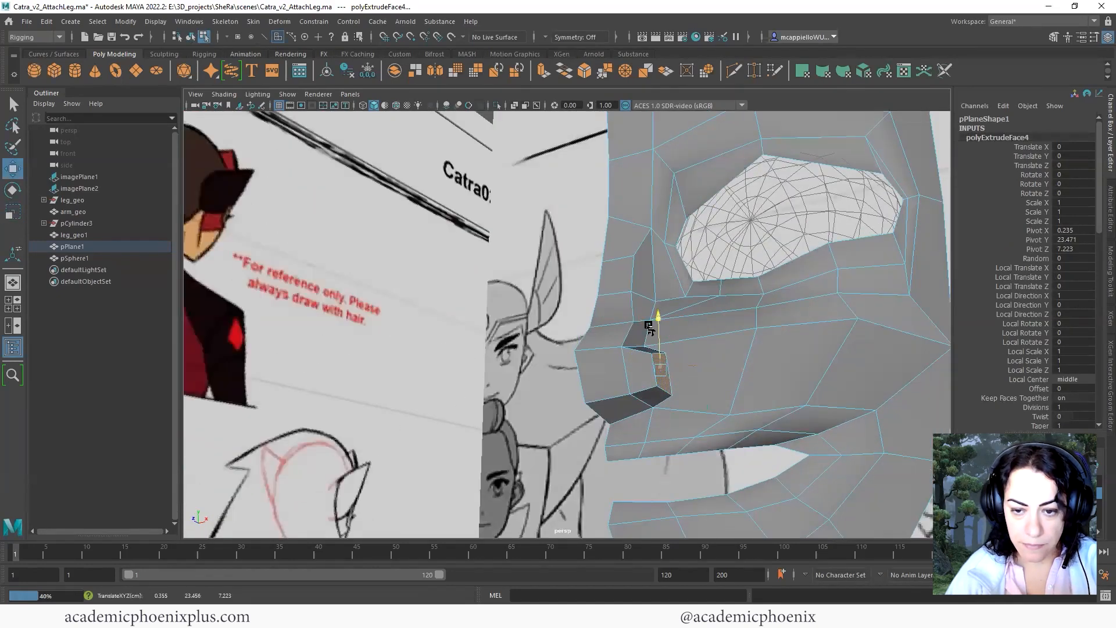
Extrude the underside faces of the nose and nostril wing with an inset, and extrude them again upward to hollow the nostril.
{"action": "left_click_drag", "start_coordinate": [667, 376], "coordinate": [714, 344], "text": "alt"}
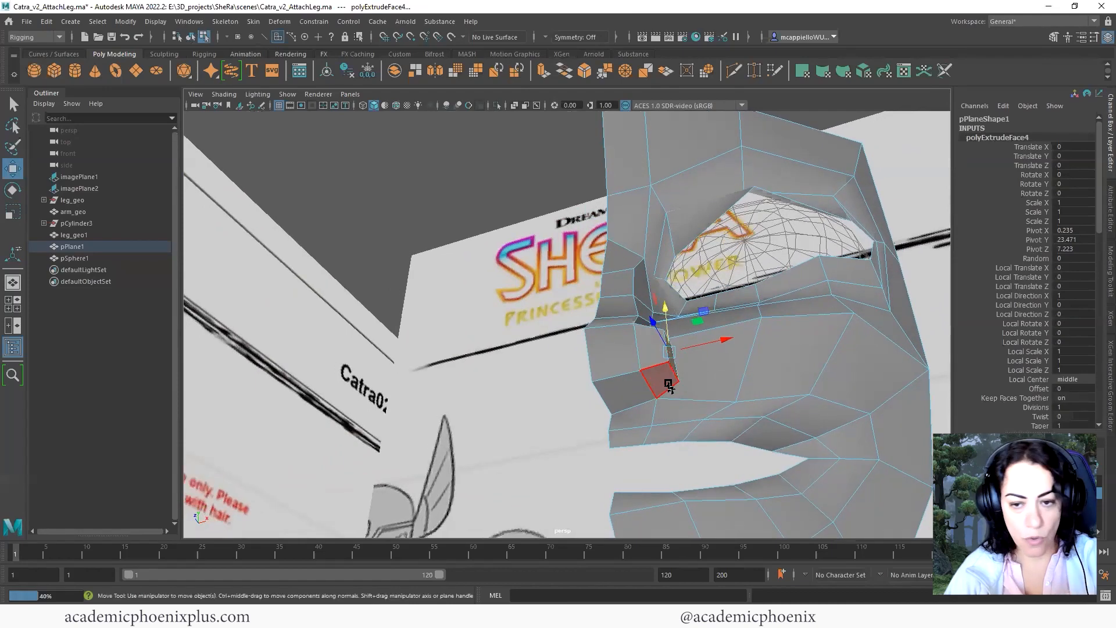
{"action": "left_click", "coordinate": [636, 400]}
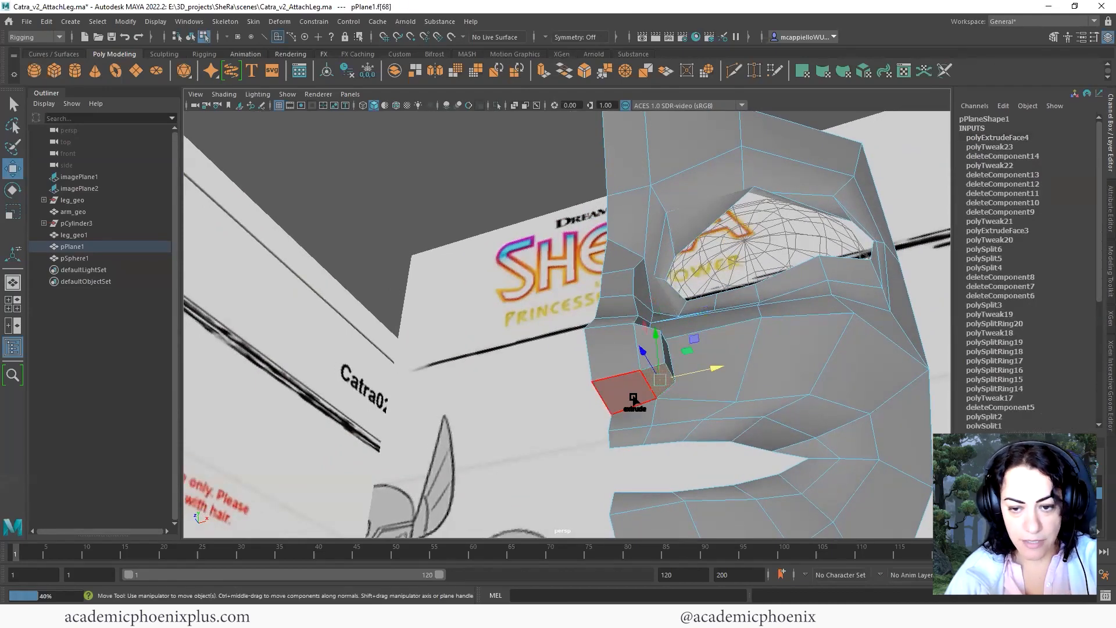
{"action": "key", "text": "ctrl+e"}
{"action": "key", "text": "r"}
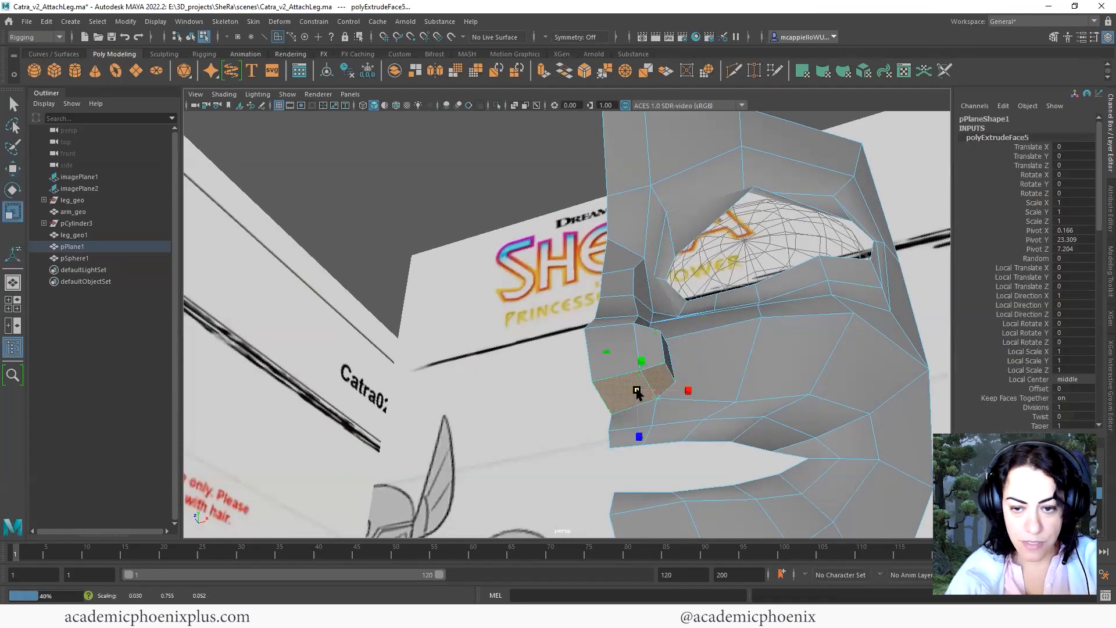
{"action": "left_click_drag", "start_coordinate": [638, 390], "coordinate": [629, 393]}
{"action": "key", "text": "ctrl+e"}
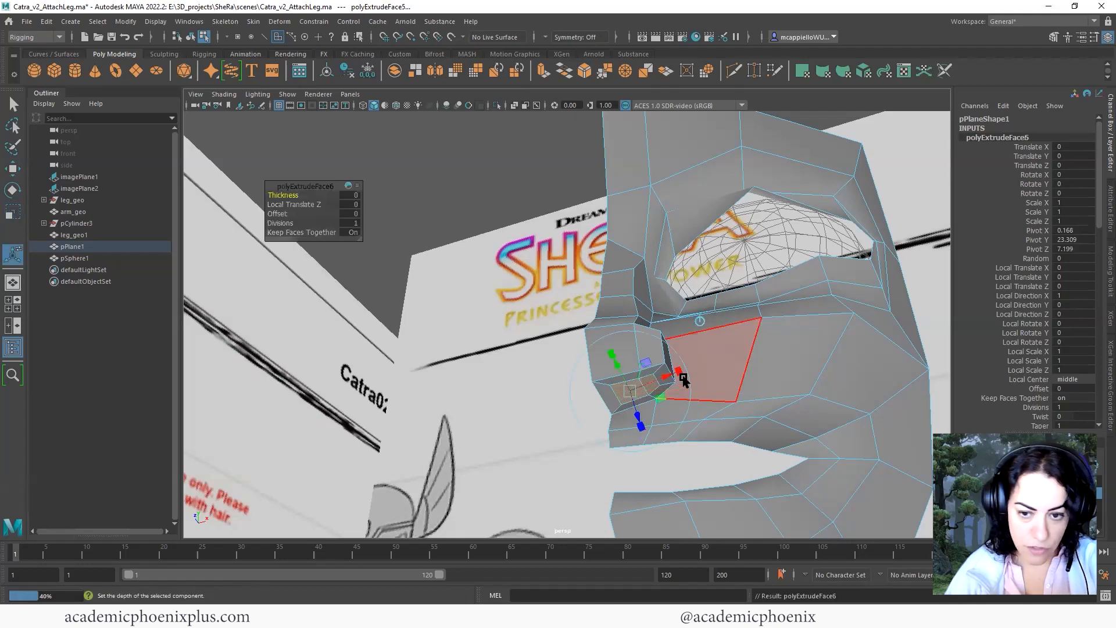
{"action": "key", "text": "w"}
{"action": "left_click_drag", "start_coordinate": [638, 346], "coordinate": [749, 340]}
Examine the nose and nostril on the smoothed face from below, the front and the side.
{"action": "right_click_drag", "start_coordinate": [750, 339], "coordinate": [799, 280]}
{"action": "key", "text": "3"}
{"action": "left_click", "coordinate": [519, 271]}
{"action": "right_click_drag", "start_coordinate": [519, 270], "coordinate": [695, 323], "text": "alt"}
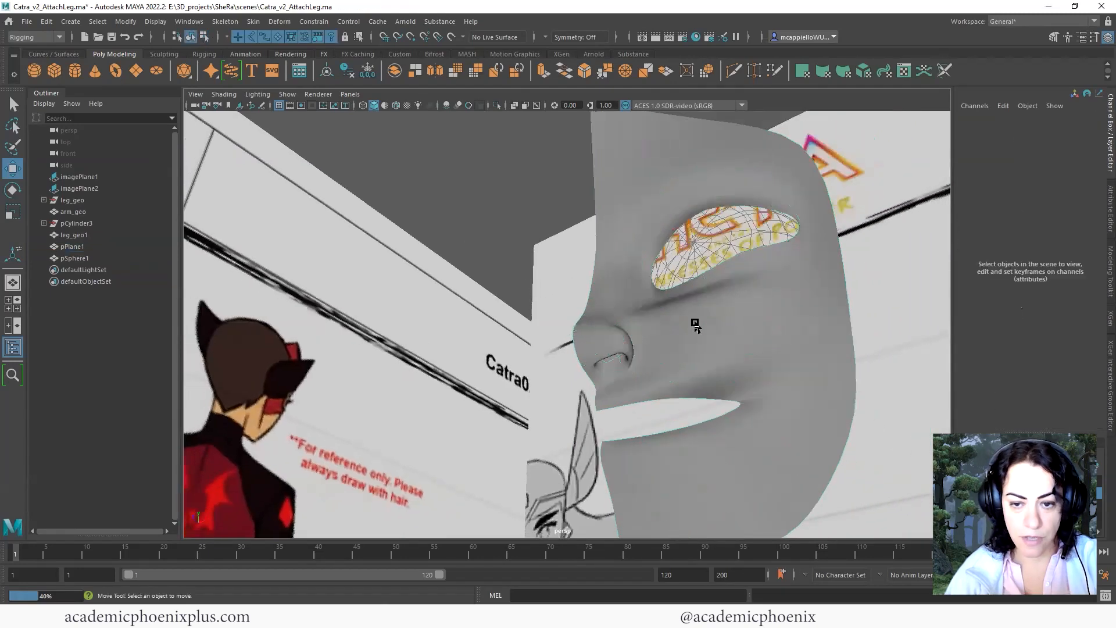
{"action": "left_click_drag", "start_coordinate": [695, 324], "coordinate": [578, 331], "text": "alt"}
{"action": "right_click_drag", "start_coordinate": [578, 331], "coordinate": [602, 325], "text": "alt"}
{"action": "left_click_drag", "start_coordinate": [601, 326], "coordinate": [573, 366], "text": "alt"}
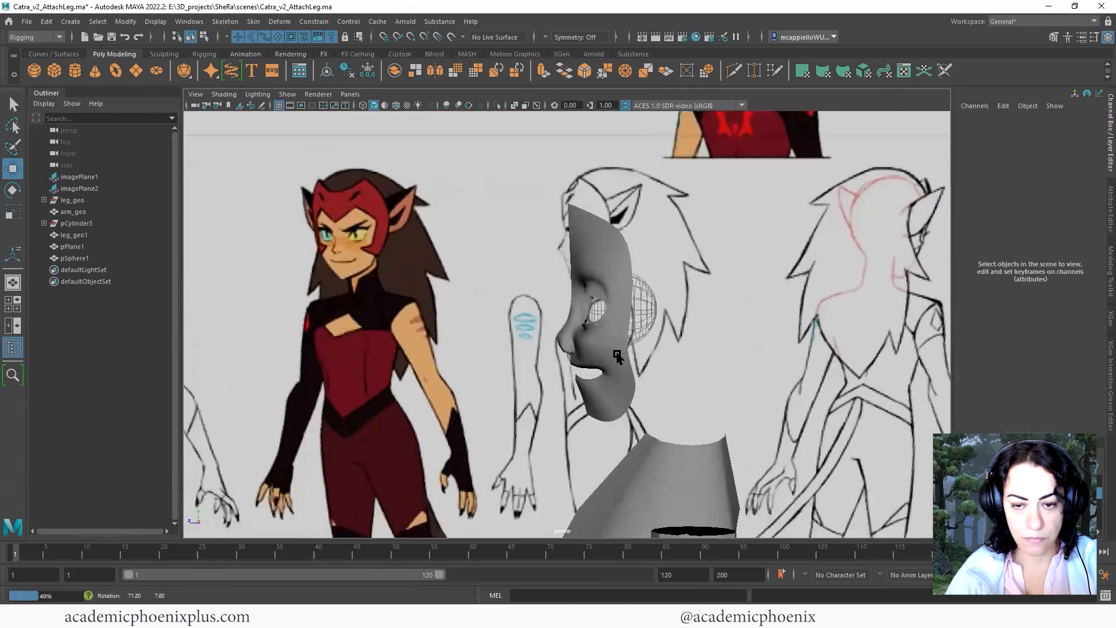
Move the edge on the nostril wing in depth and scale it vertically to refine the wing's outline.
{"action": "left_click", "coordinate": [572, 366]}
{"action": "scroll", "coordinate": [639, 366], "scroll_direction": "up", "scroll_amount": 5}
{"action": "scroll", "coordinate": [567, 398], "scroll_direction": "up", "scroll_amount": 3}
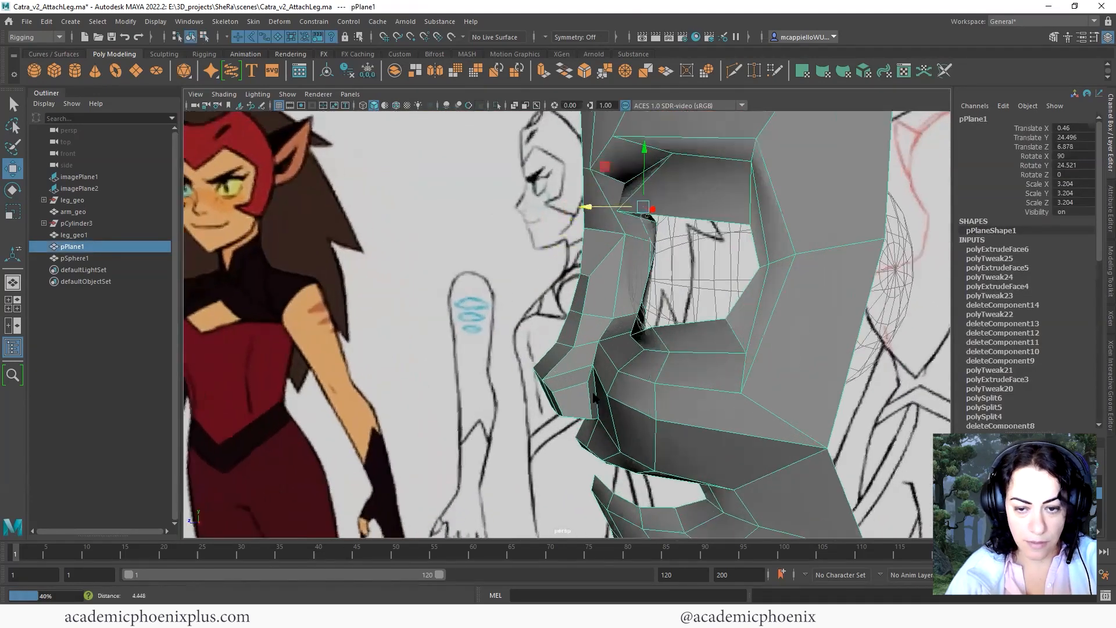
{"action": "right_click_drag", "start_coordinate": [573, 279], "coordinate": [531, 293]}
{"action": "left_click", "coordinate": [581, 409]}
{"action": "left_click_drag", "start_coordinate": [581, 409], "coordinate": [564, 408]}
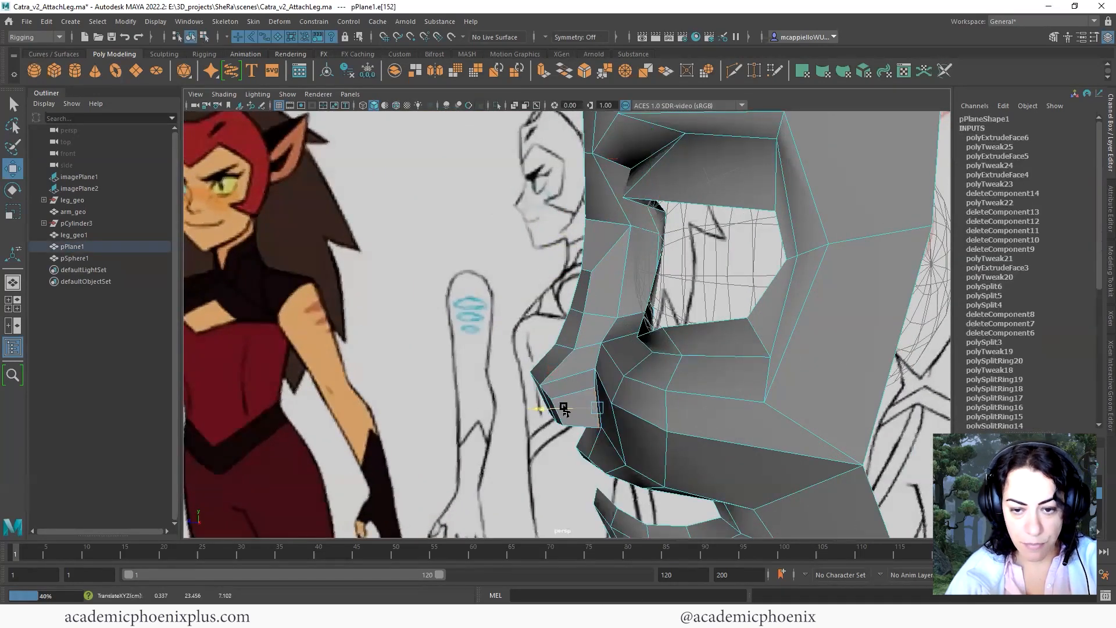
{"action": "key", "text": "r"}
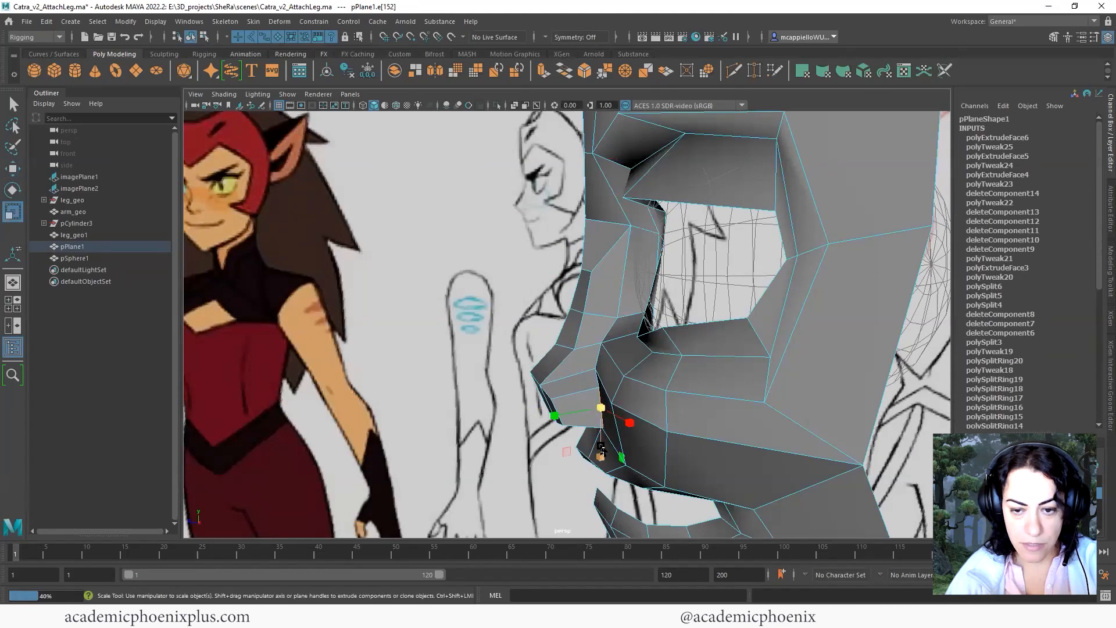
{"action": "left_click_drag", "start_coordinate": [602, 447], "coordinate": [601, 433]}
{"action": "left_click_drag", "start_coordinate": [668, 413], "coordinate": [650, 372], "text": "alt"}
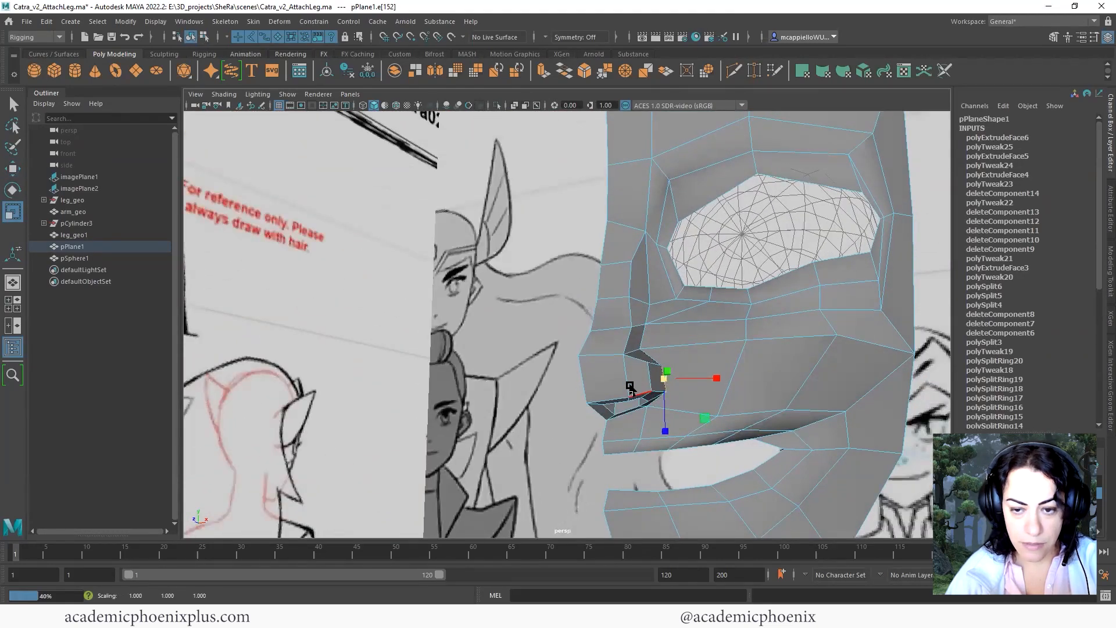
Move the edge beneath the nose to refine the nostril's shape, and preview the face smoothed from below.
{"action": "left_click_drag", "start_coordinate": [607, 406], "coordinate": [546, 421], "text": "alt"}
{"action": "key", "text": "w"}
{"action": "left_click", "coordinate": [542, 422]}
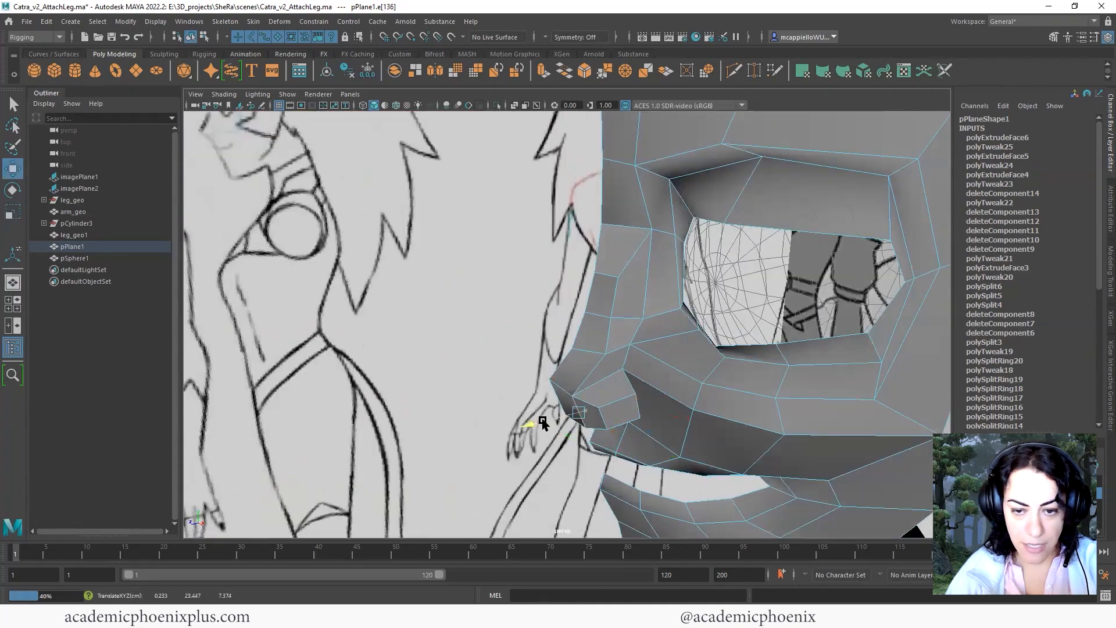
{"action": "left_click_drag", "start_coordinate": [623, 412], "coordinate": [634, 295], "text": "alt"}
{"action": "right_click_drag", "start_coordinate": [634, 295], "coordinate": [681, 281]}
{"action": "key", "text": "3"}
{"action": "right_click_drag", "start_coordinate": [602, 284], "coordinate": [603, 288]}
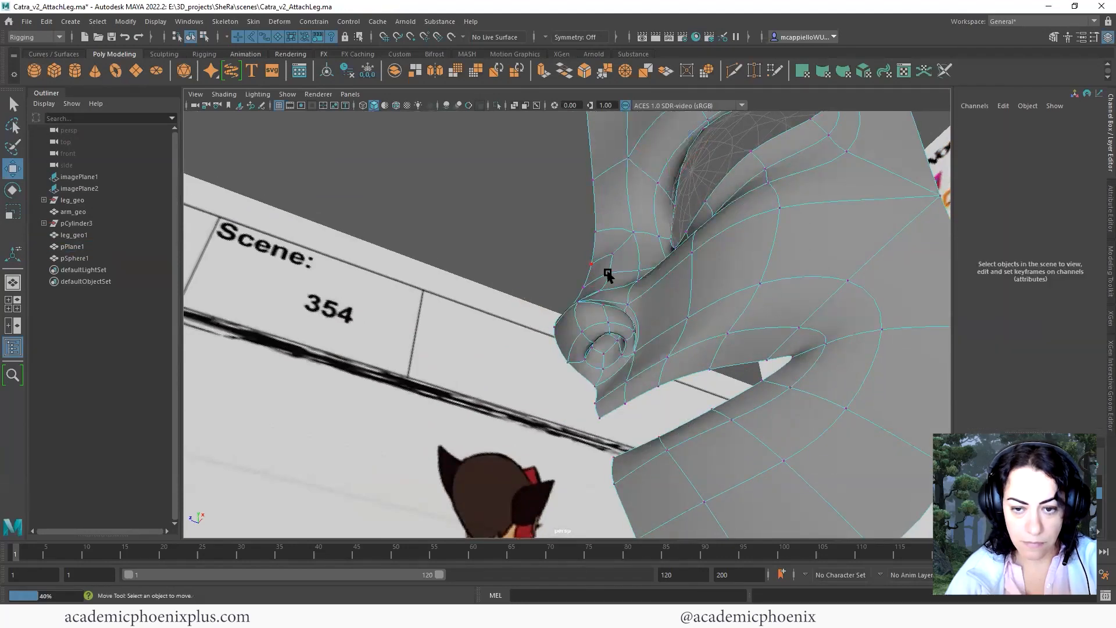
Save the scene as a new version named Catra_v3_StartFace.mb.
{"action": "left_click_drag", "start_coordinate": [610, 294], "coordinate": [670, 358], "text": "alt"}
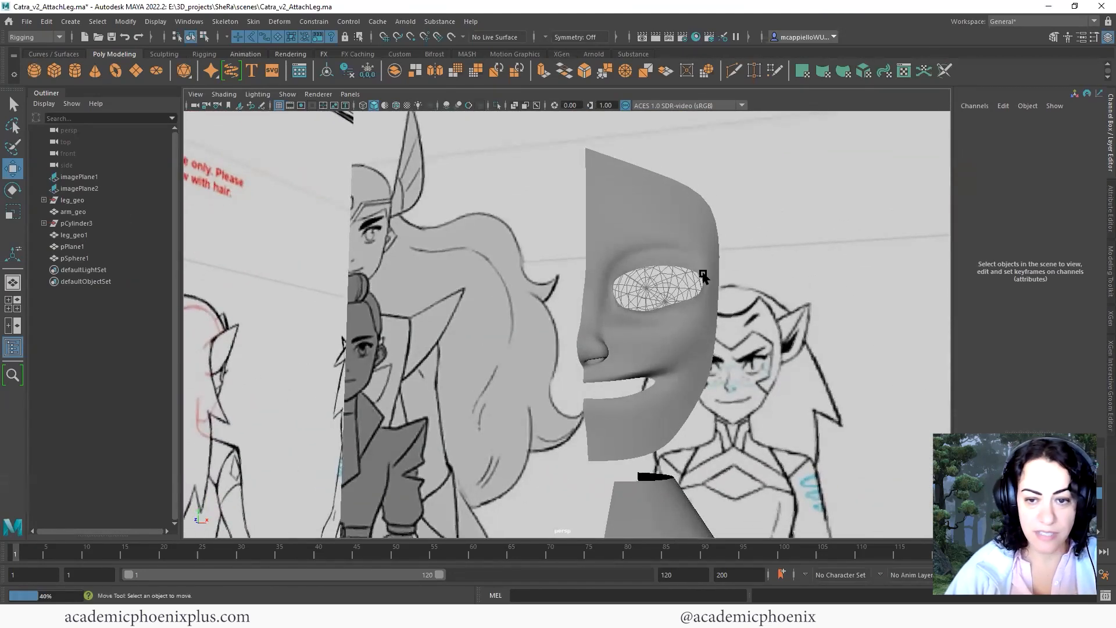
{"action": "left_click_drag", "start_coordinate": [703, 274], "coordinate": [695, 272], "text": "alt"}
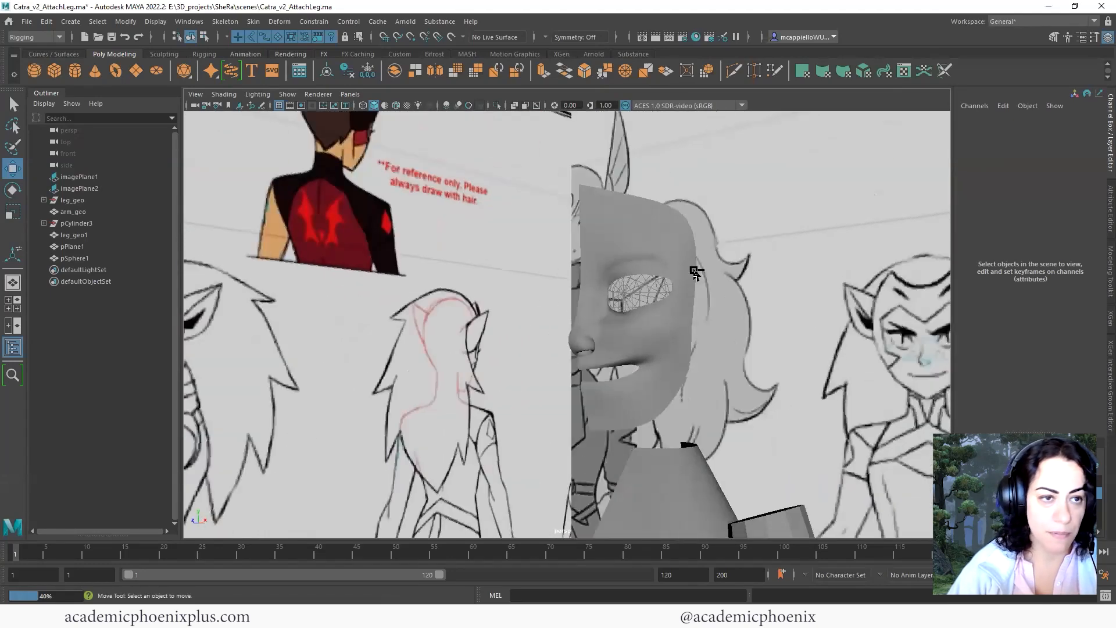
{"action": "left_click", "coordinate": [27, 22]}
{"action": "left_click", "coordinate": [55, 88]}
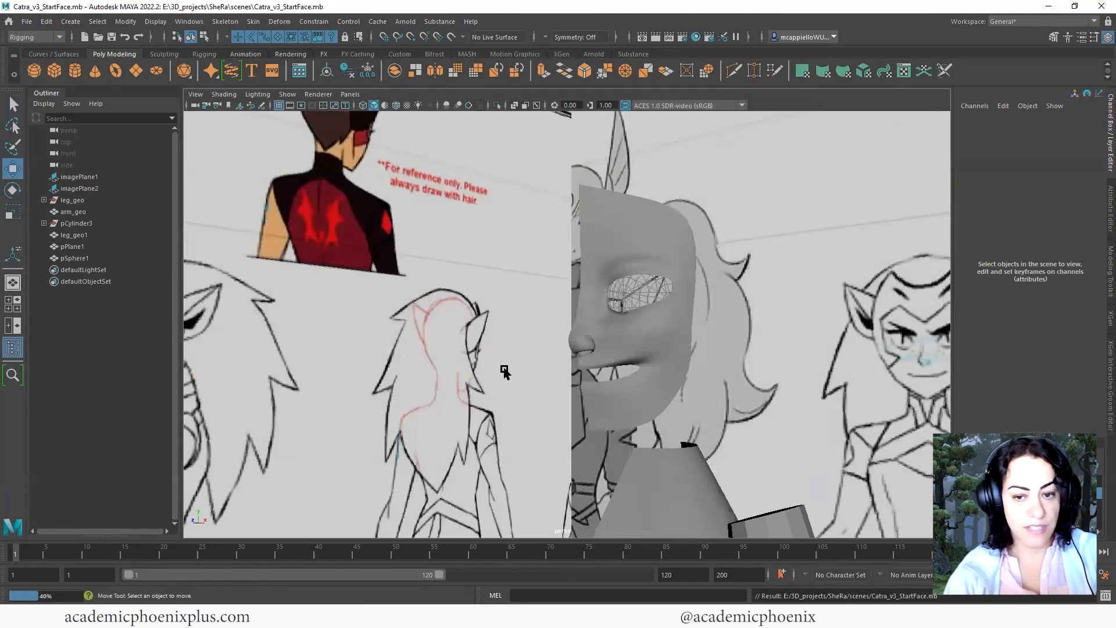
Move the top vertices at the centre line of the forehead down to level the half face's pointed upper edge.
{"action": "left_click_drag", "start_coordinate": [732, 369], "coordinate": [714, 378], "text": "alt"}
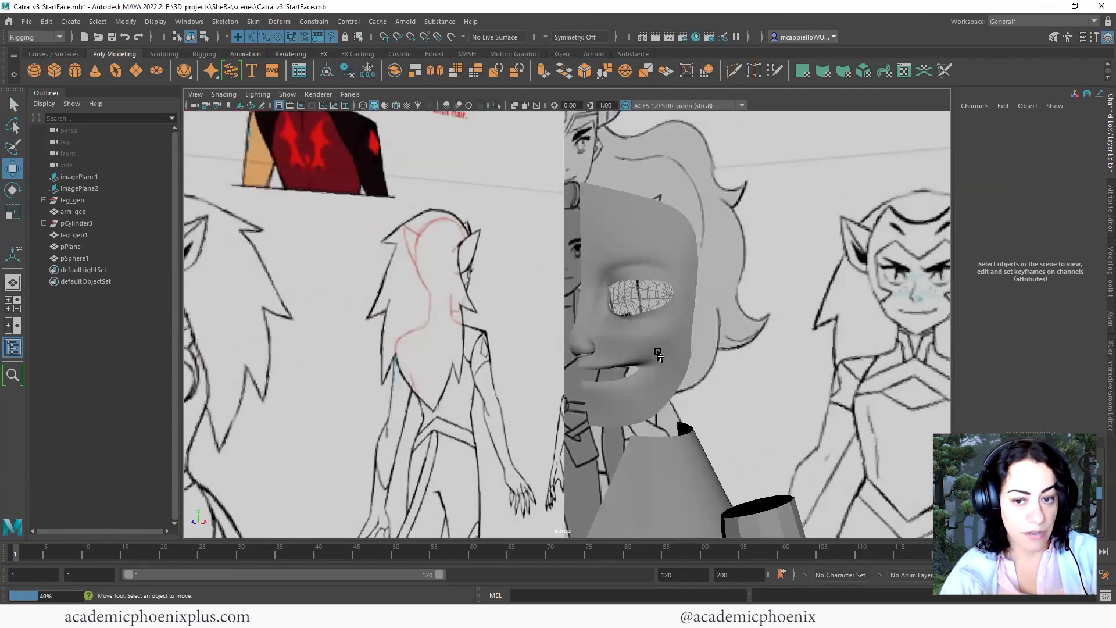
{"action": "left_click", "coordinate": [628, 262]}
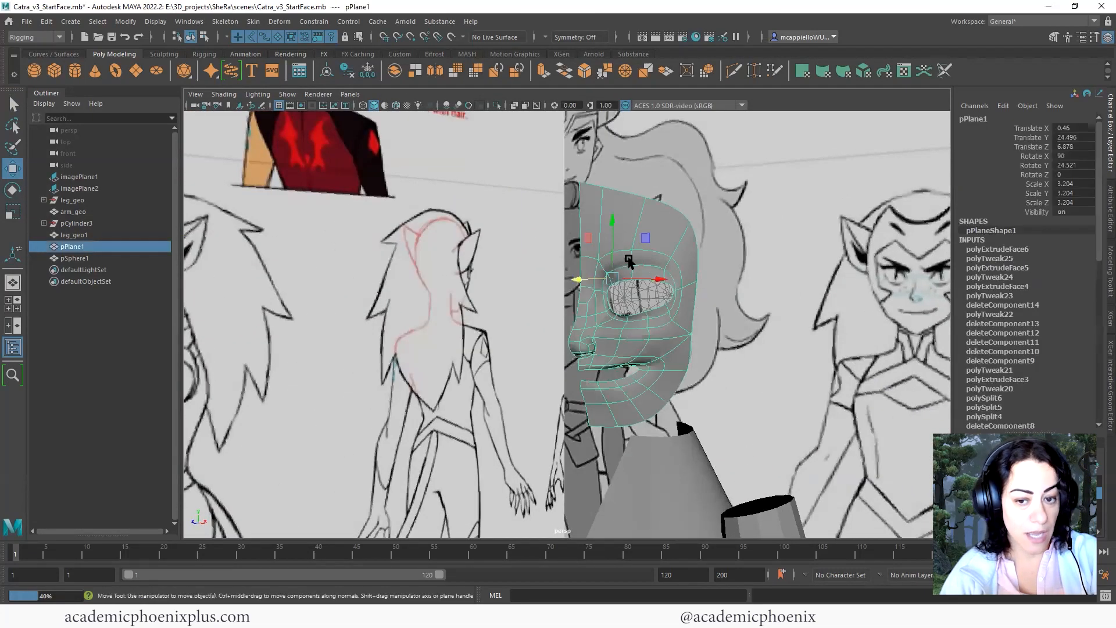
{"action": "left_click", "coordinate": [768, 378]}
{"action": "left_click_drag", "start_coordinate": [768, 377], "coordinate": [581, 374], "text": "alt"}
{"action": "left_click", "coordinate": [577, 376]}
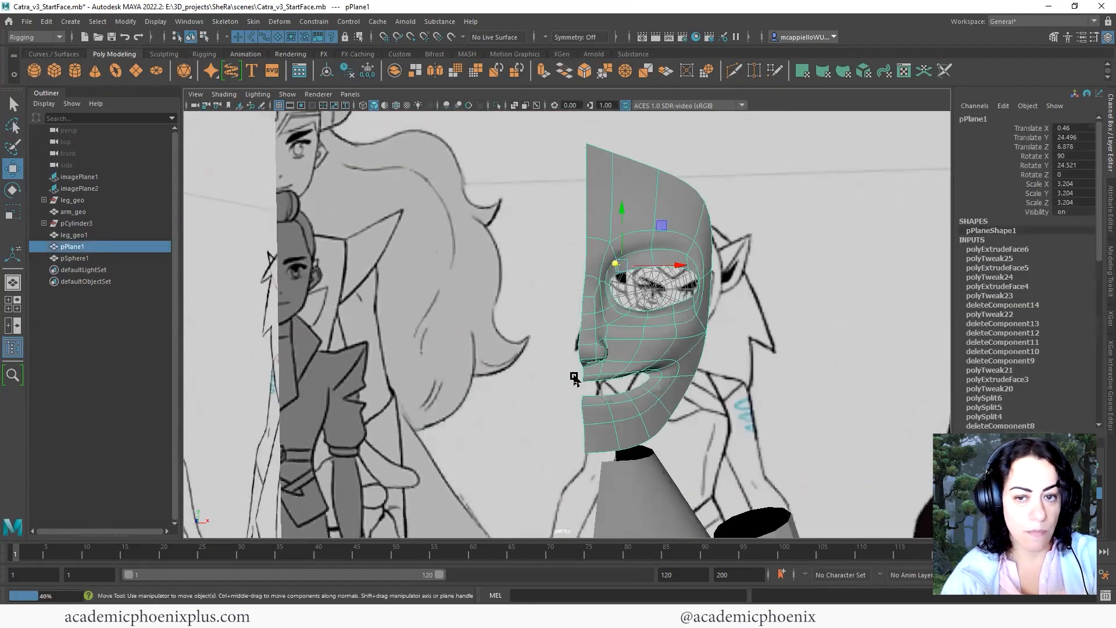
{"action": "right_click_drag", "start_coordinate": [637, 186], "coordinate": [578, 194]}
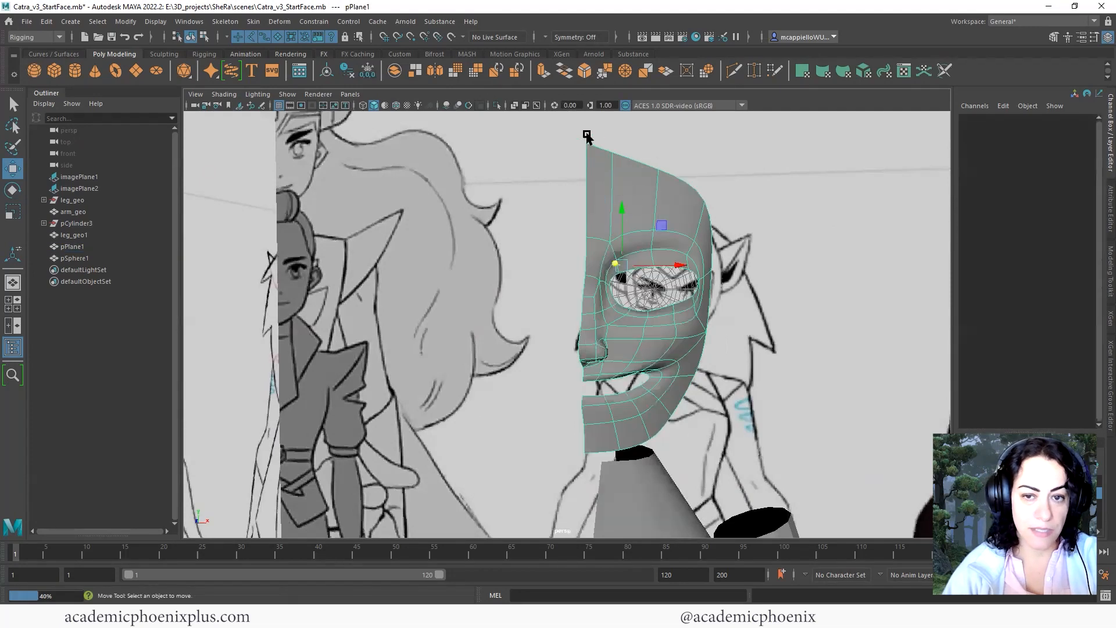
{"action": "left_click_drag", "start_coordinate": [583, 130], "coordinate": [592, 180]}
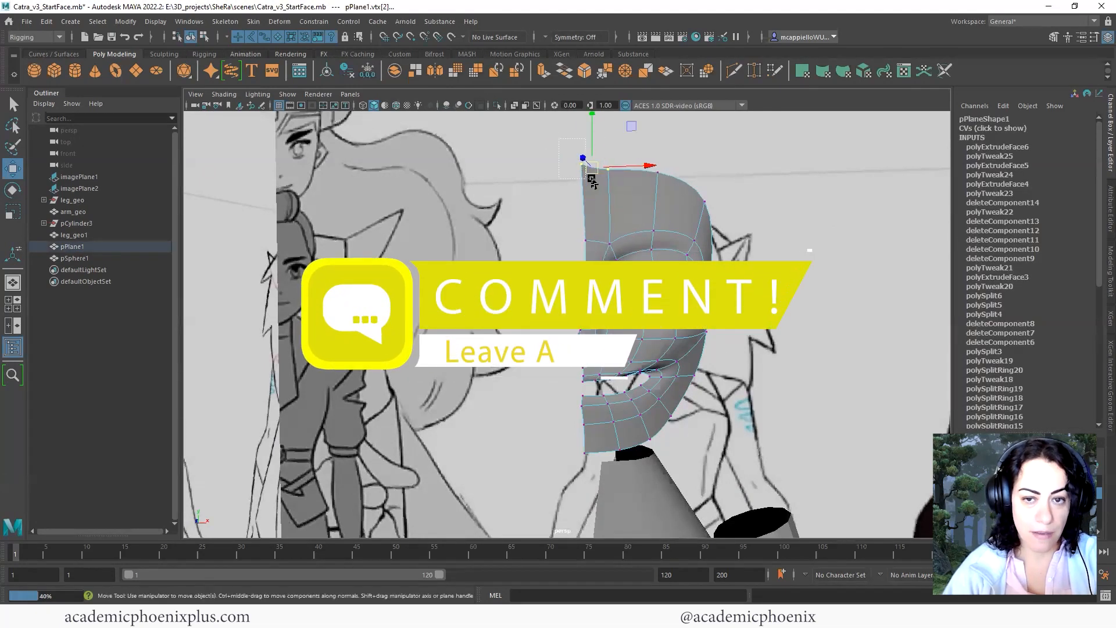
{"action": "right_click_drag", "start_coordinate": [678, 200], "coordinate": [731, 181]}
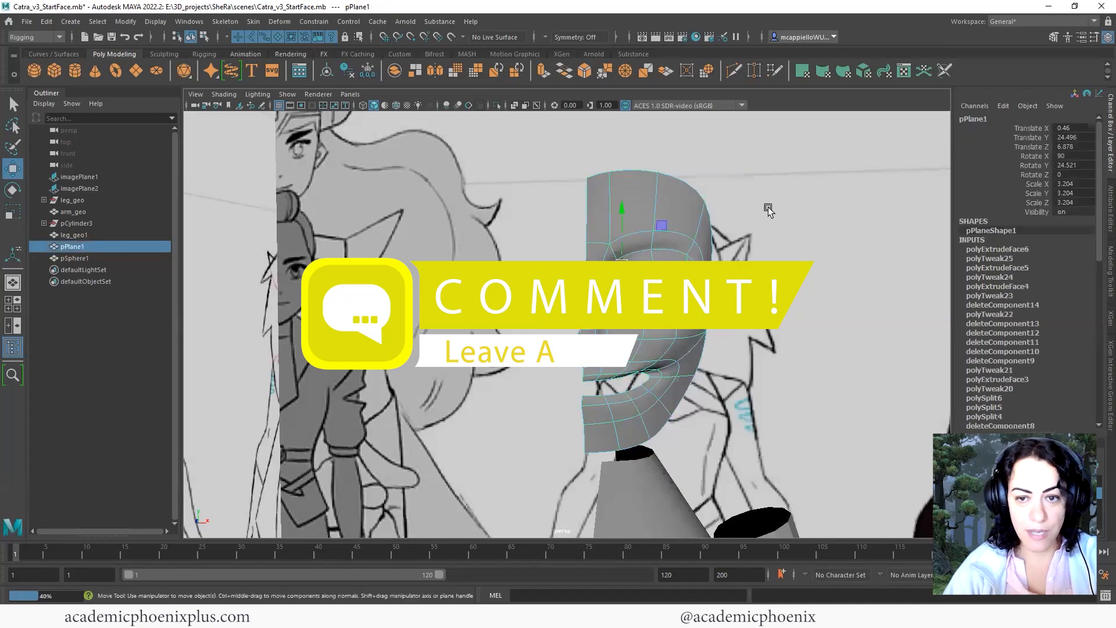
{"action": "left_click", "coordinate": [769, 210]}
Mirror the half face across the world X axis and adjust the mirror offset to bring both halves together at the centre line.
{"action": "right_click_drag", "start_coordinate": [639, 204], "coordinate": [535, 267], "text": "alt"}
{"action": "left_click_drag", "start_coordinate": [785, 238], "coordinate": [637, 334], "text": "alt"}
{"action": "left_click", "coordinate": [628, 331]}
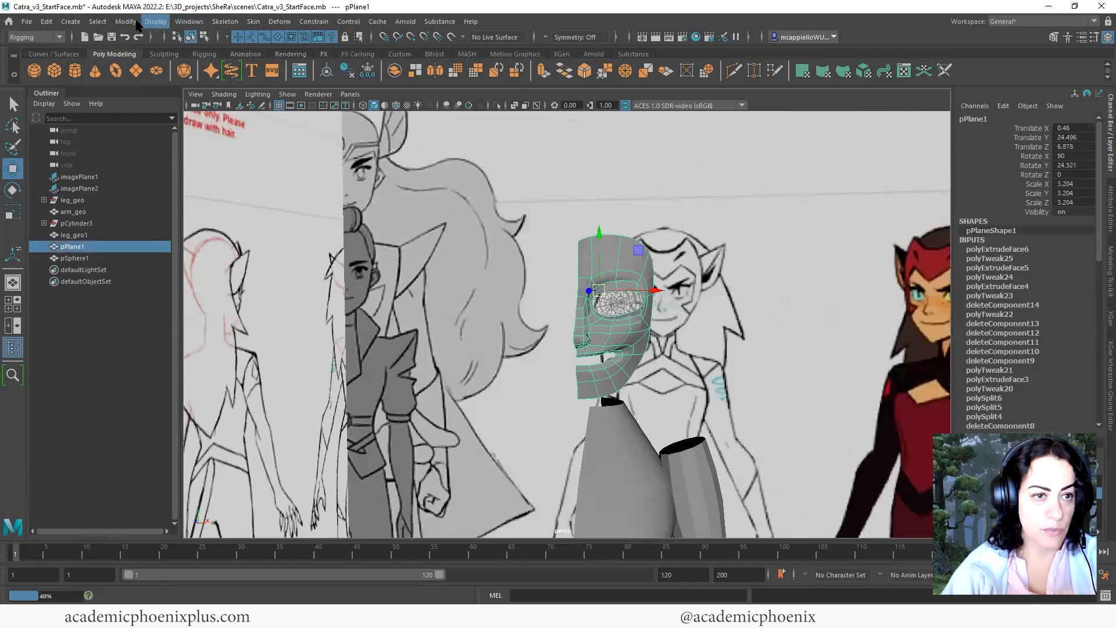
{"action": "left_click", "coordinate": [226, 22]}
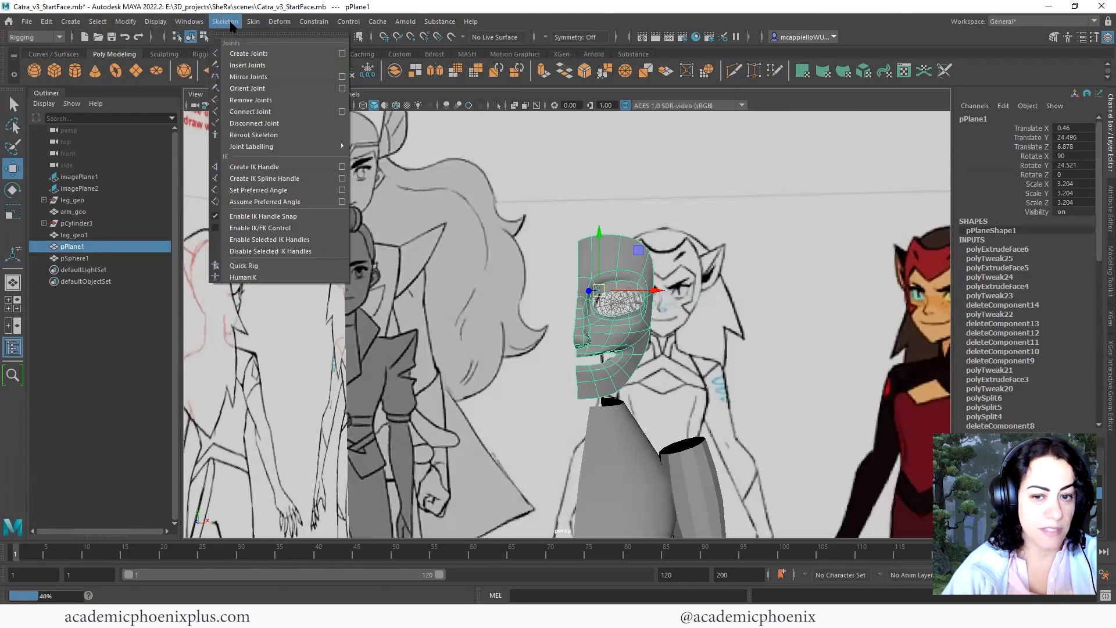
{"action": "mouse_move", "coordinate": [126, 25]}
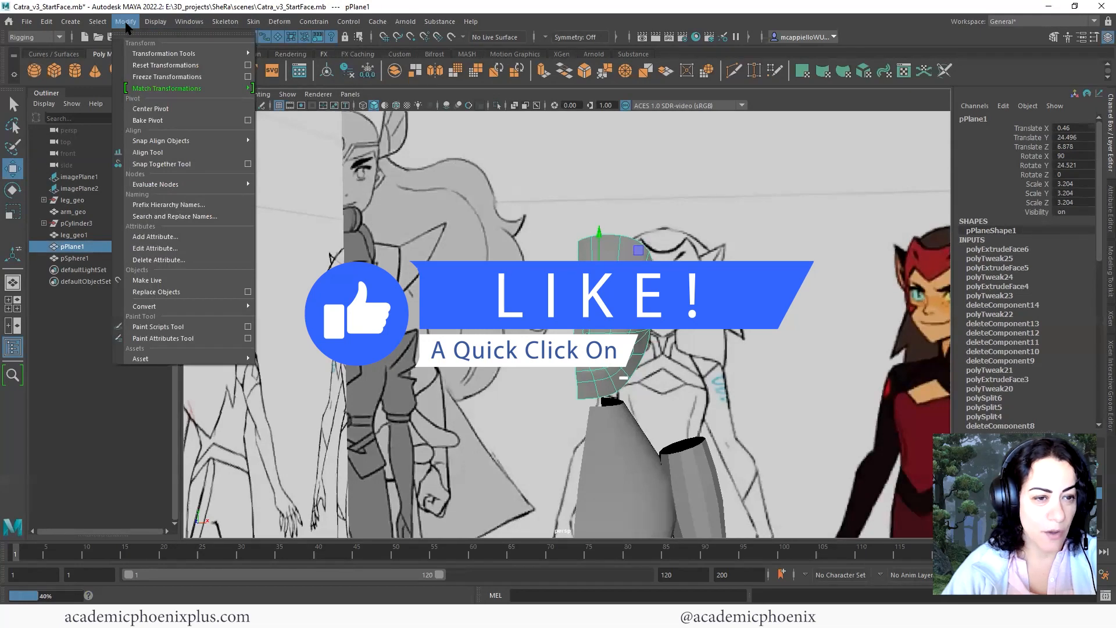
{"action": "mouse_move", "coordinate": [224, 26]}
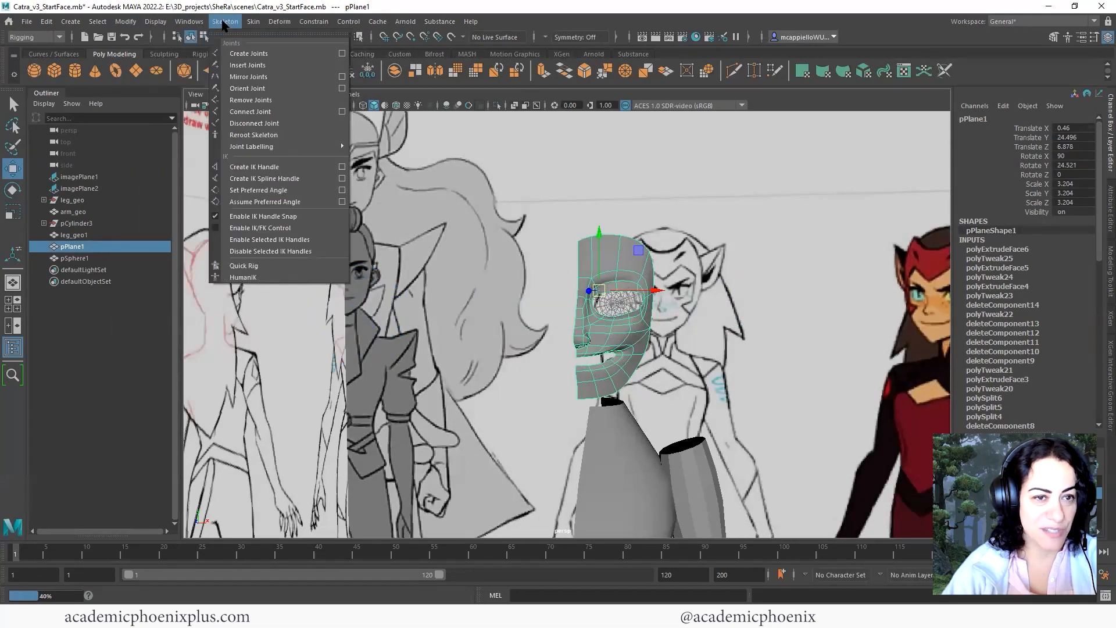
{"action": "left_click", "coordinate": [35, 37]}
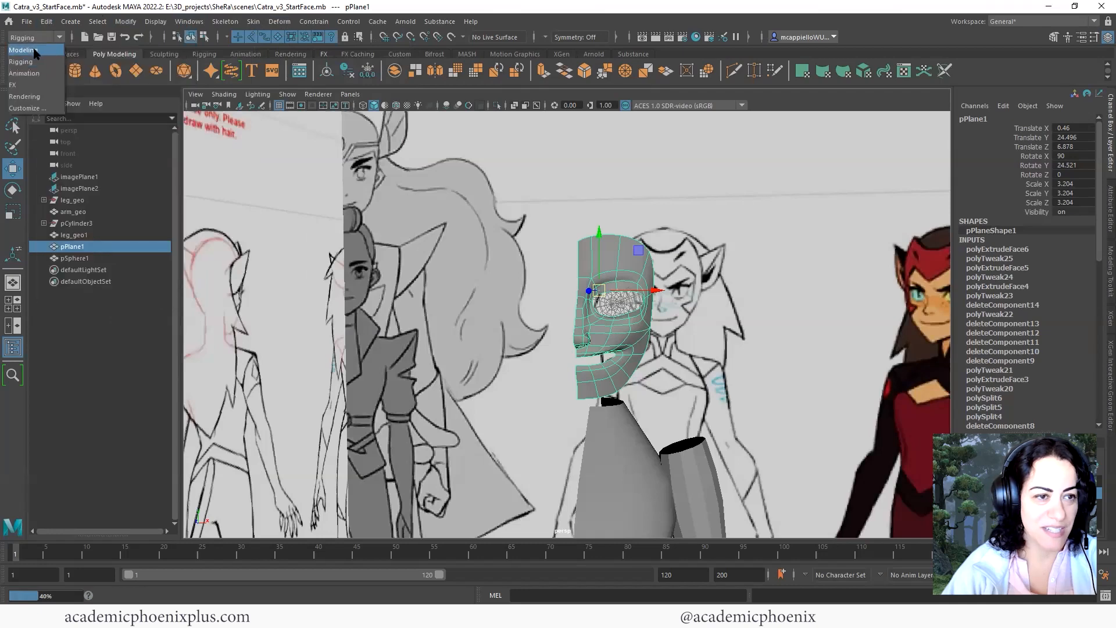
{"action": "left_click", "coordinate": [34, 51]}
{"action": "left_click", "coordinate": [220, 21]}
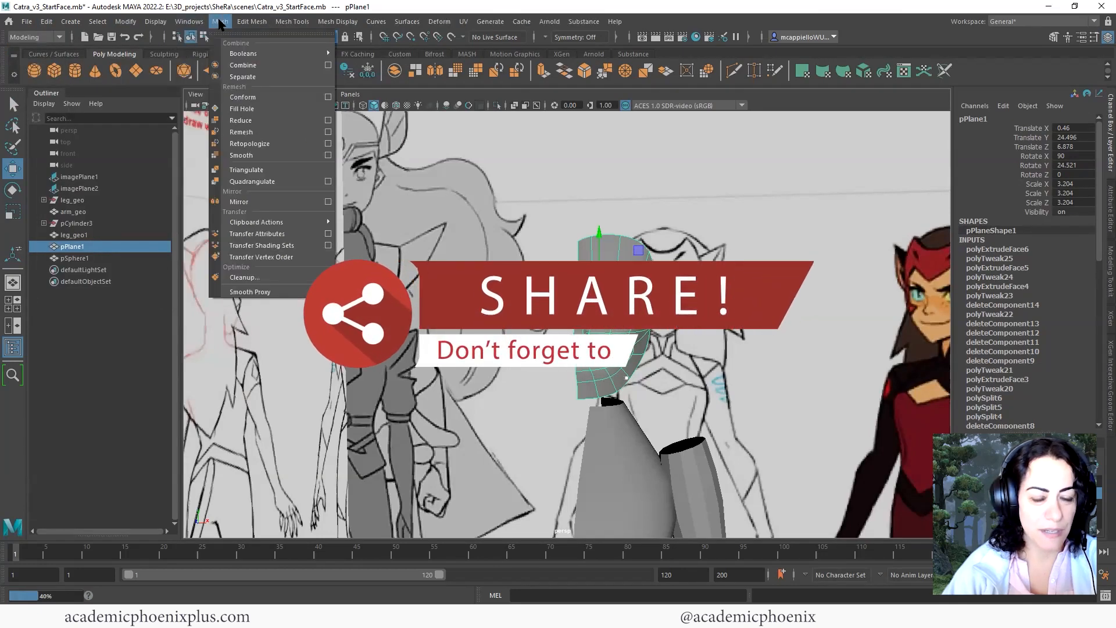
{"action": "left_click", "coordinate": [298, 201]}
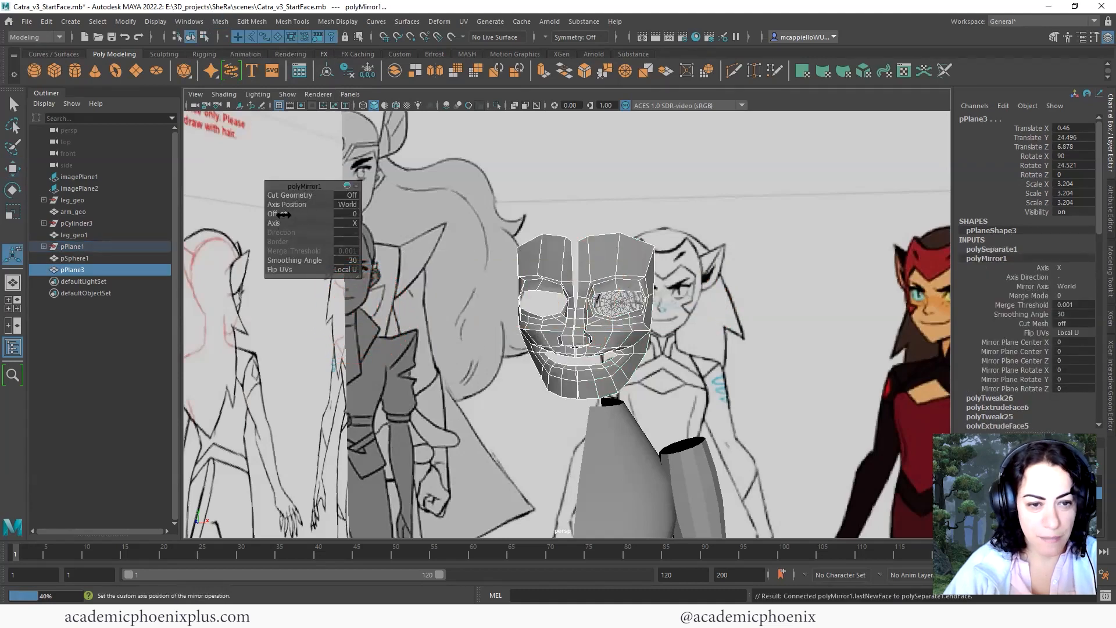
{"action": "left_click_drag", "start_coordinate": [281, 214], "coordinate": [282, 217]}
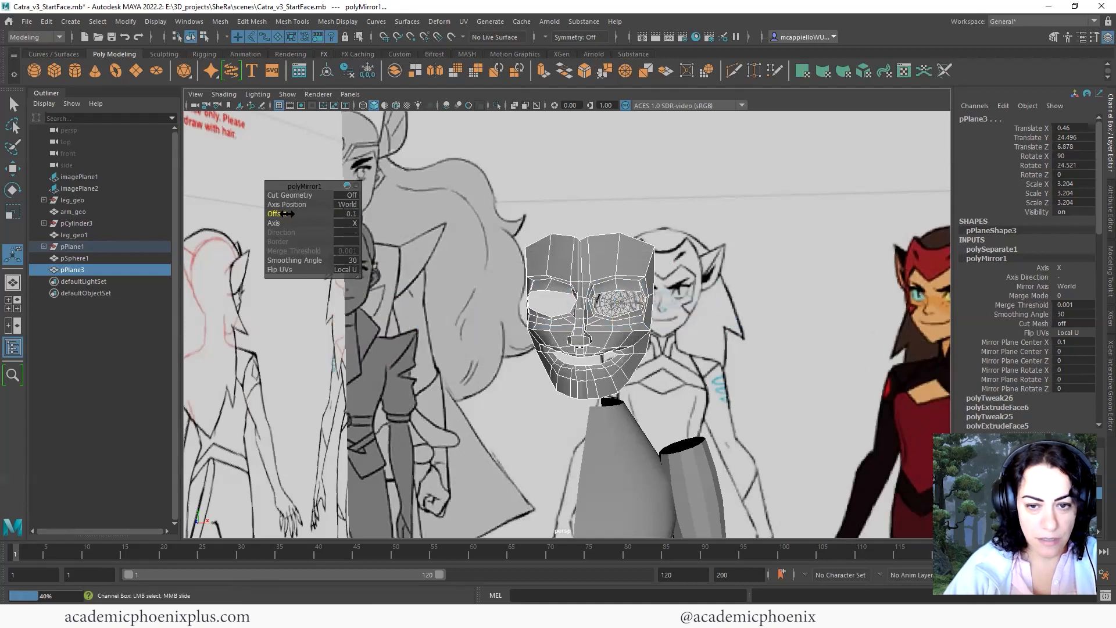
{"action": "left_click_drag", "start_coordinate": [285, 215], "coordinate": [285, 214]}
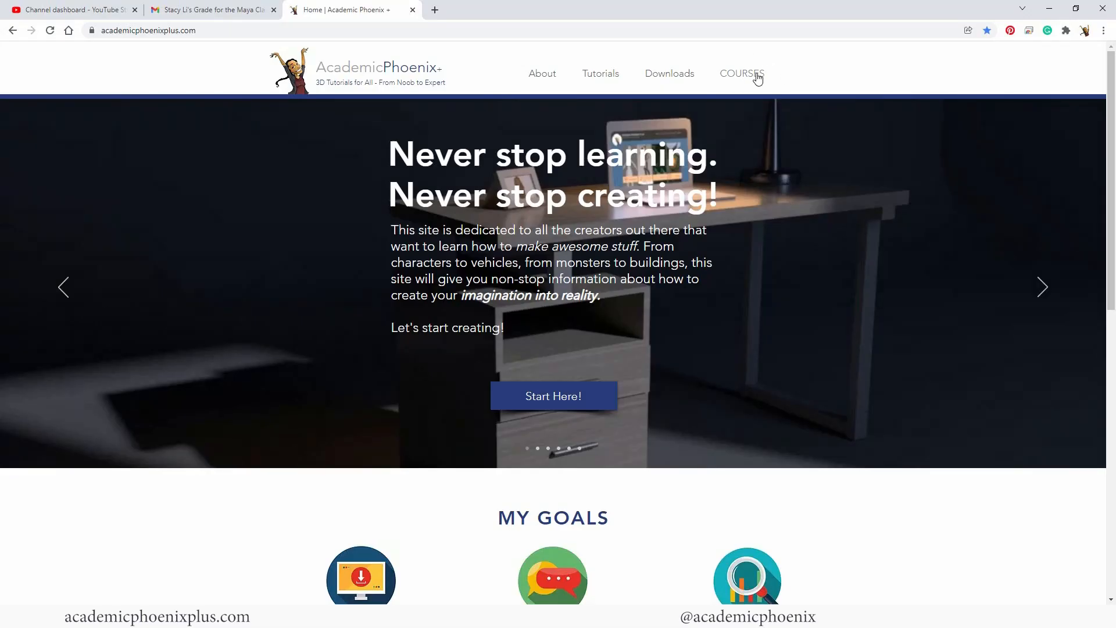
Switch to the Academic Phoenix website in the browser, and examine the Maya Beginner still life course from its courses page.
{"action": "left_click", "coordinate": [757, 78]}
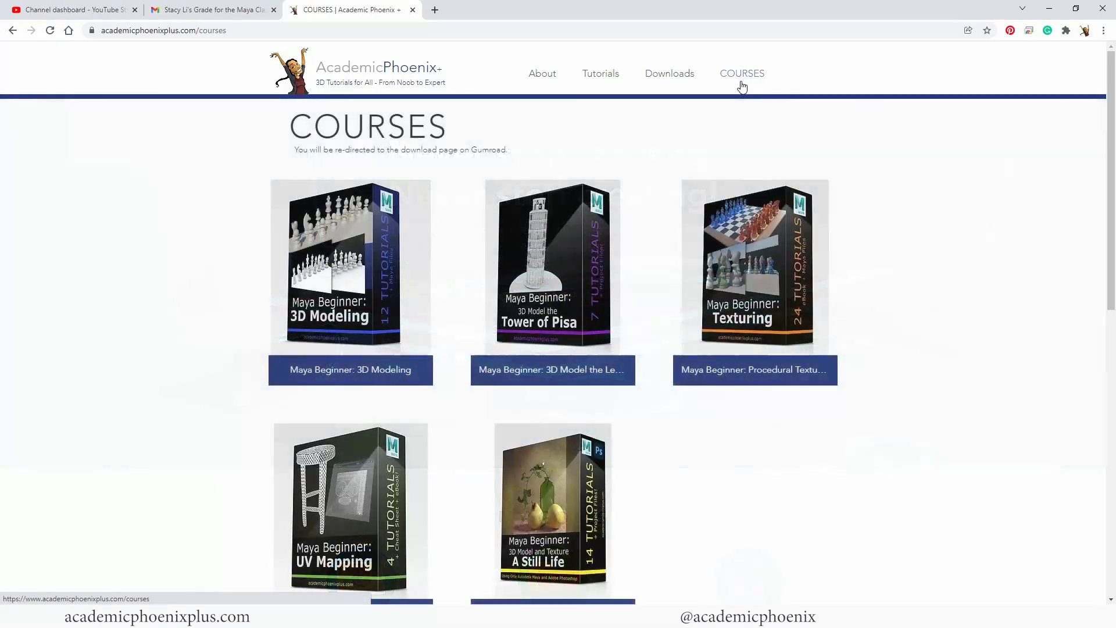
{"action": "scroll", "coordinate": [1114, 163], "scroll_direction": "down", "scroll_amount": 1}
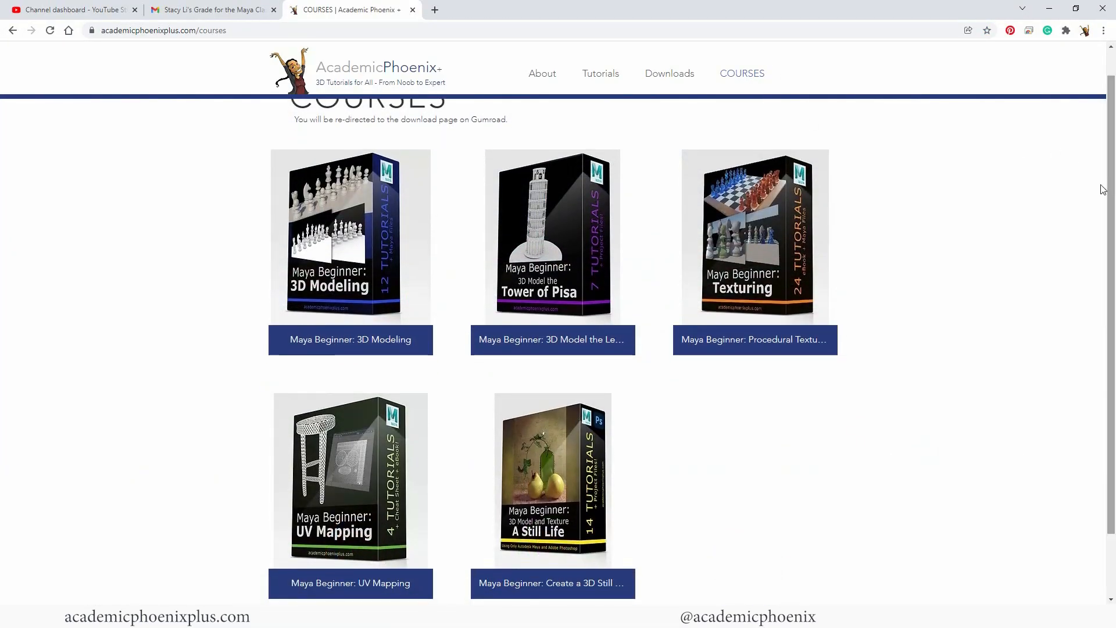
{"action": "left_click", "coordinate": [628, 449]}
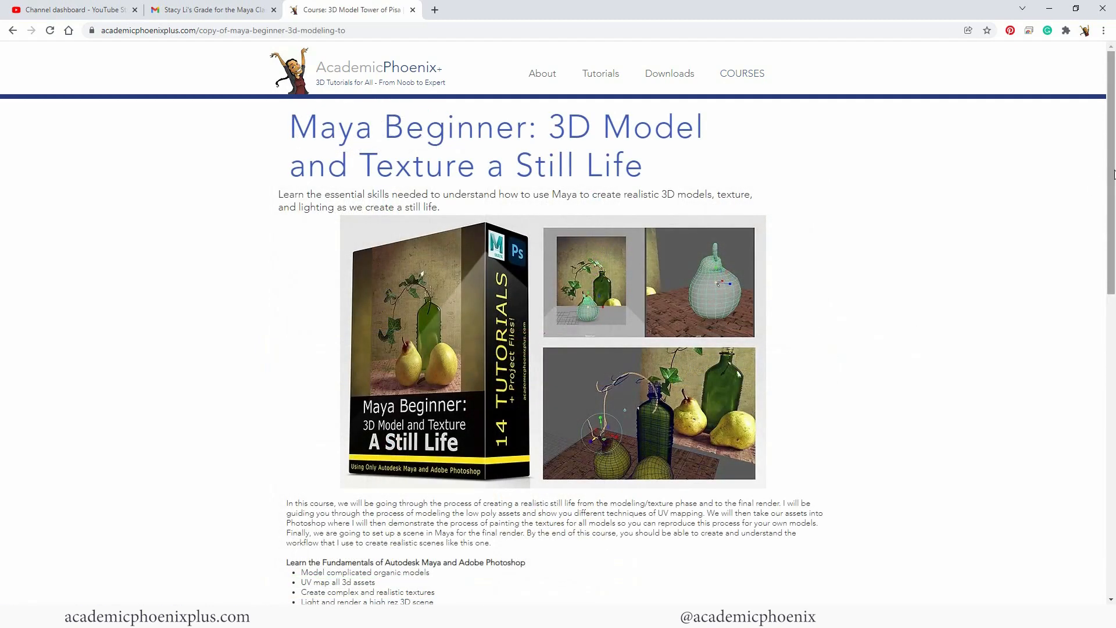
{"action": "scroll", "coordinate": [1091, 281], "scroll_direction": "down", "scroll_amount": 4}
{"action": "scroll", "coordinate": [1091, 280], "scroll_direction": "down", "scroll_amount": 7}
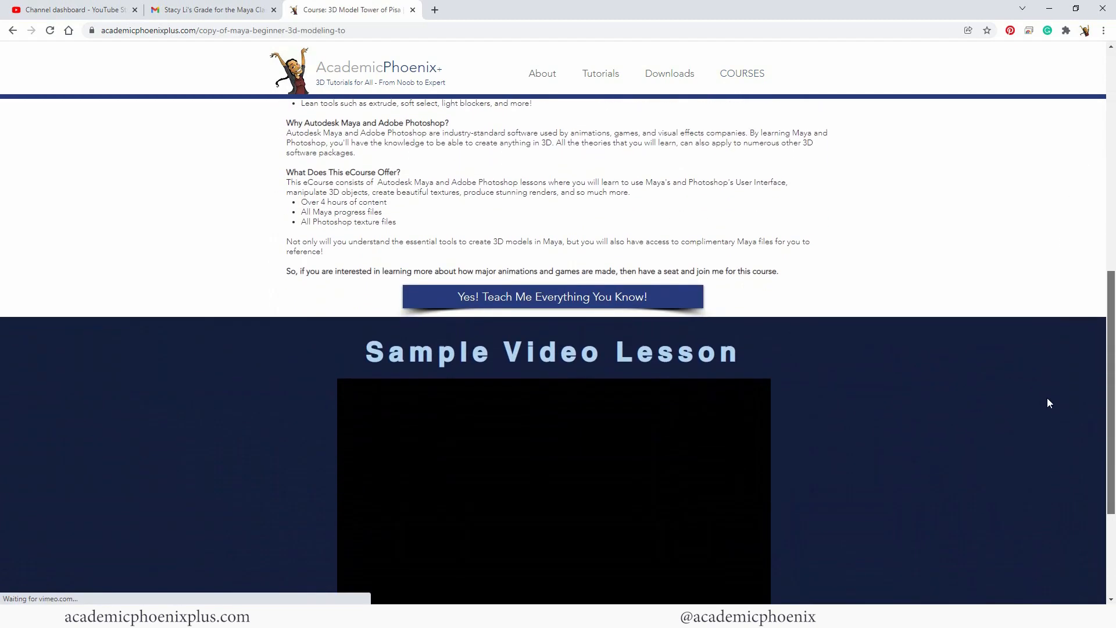
{"action": "scroll", "coordinate": [1063, 434], "scroll_direction": "up", "scroll_amount": 10}
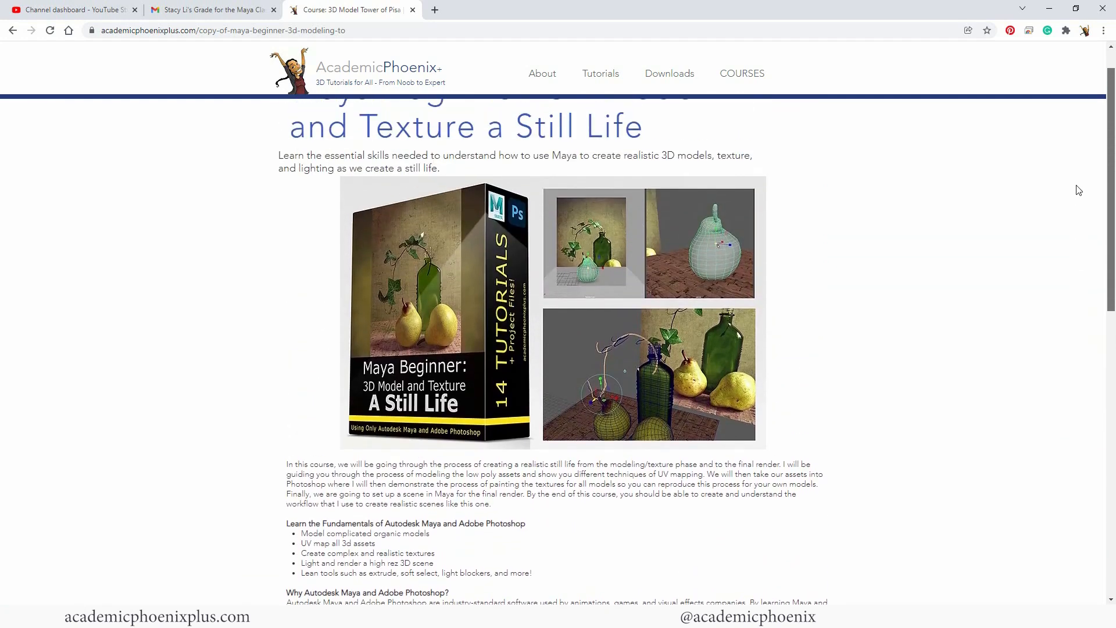
Return to the courses overview and open the Maya Beginner: 3D Modeling course.
{"action": "left_click", "coordinate": [740, 75]}
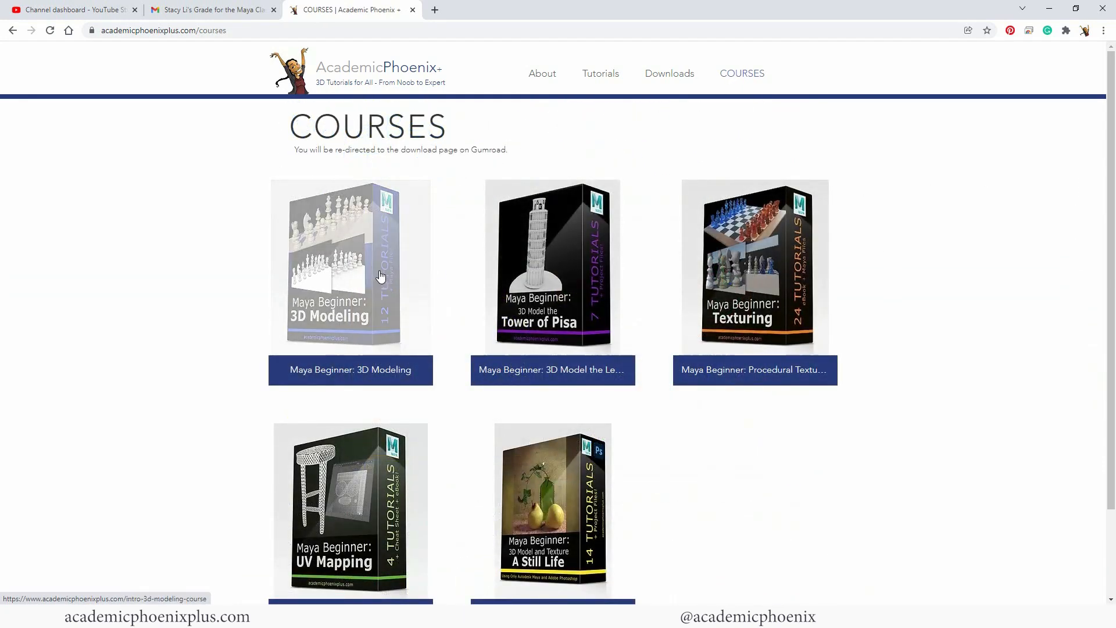
{"action": "left_click", "coordinate": [381, 276]}
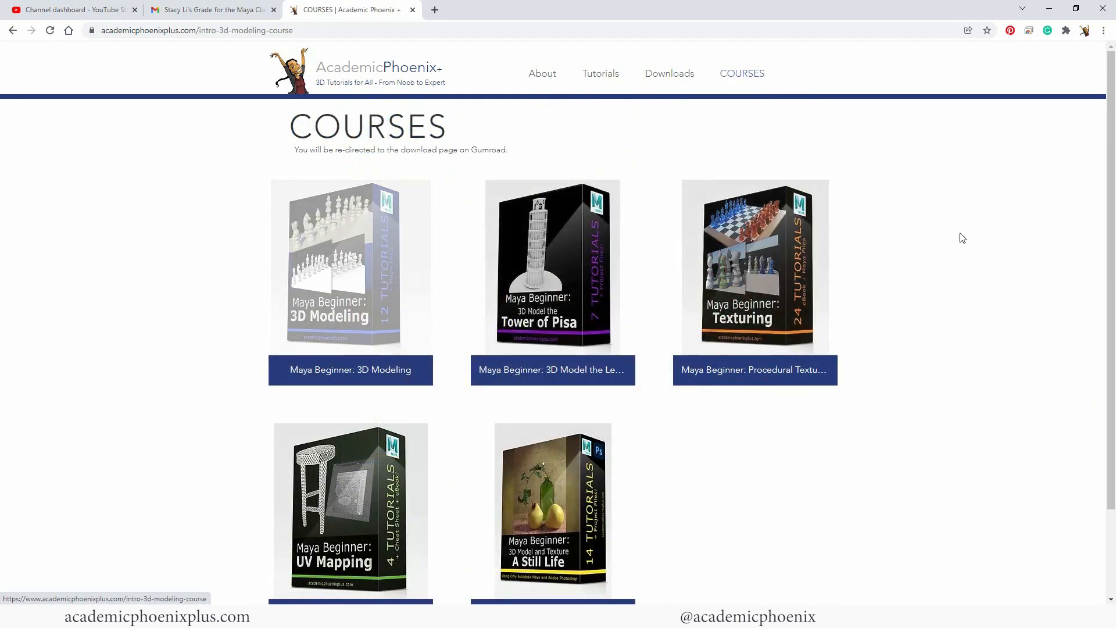